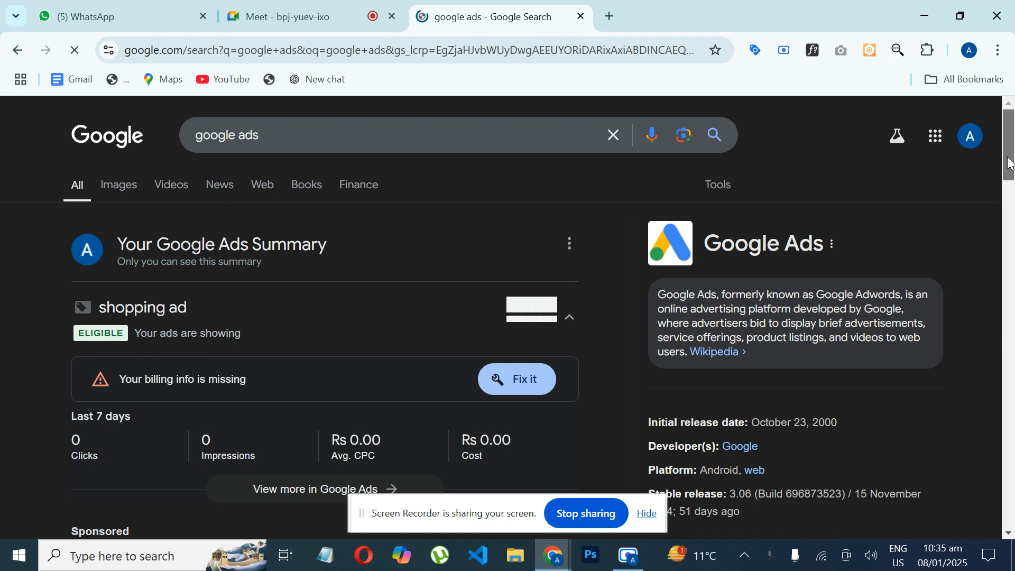
Open the Google Ads home page from the search results, start from there and enter the existing ads account.
{"action": "left_click_drag", "start_coordinate": [1009, 163], "coordinate": [1006, 206]}
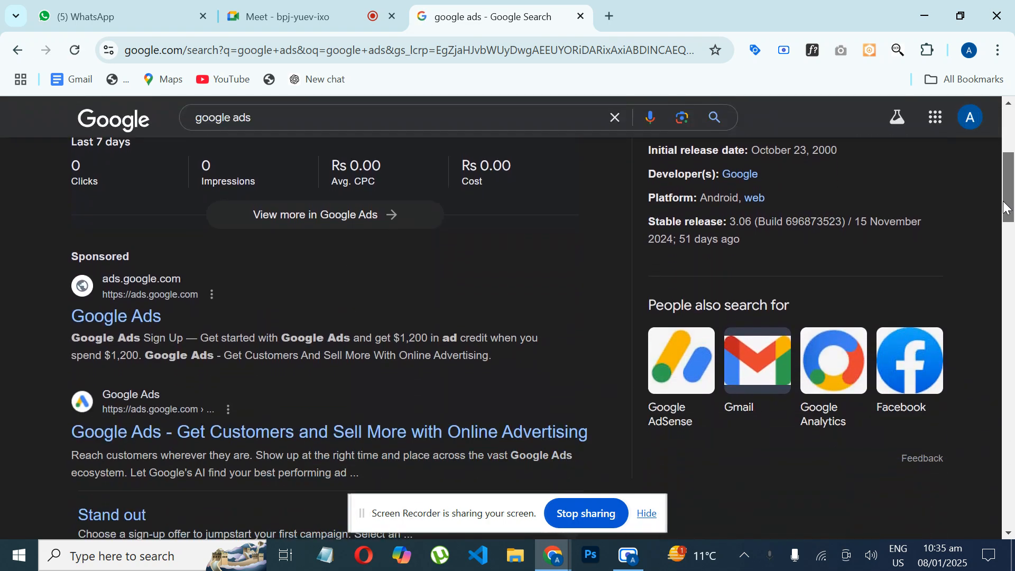
{"action": "scroll", "coordinate": [290, 441], "scroll_direction": "down", "scroll_amount": 2}
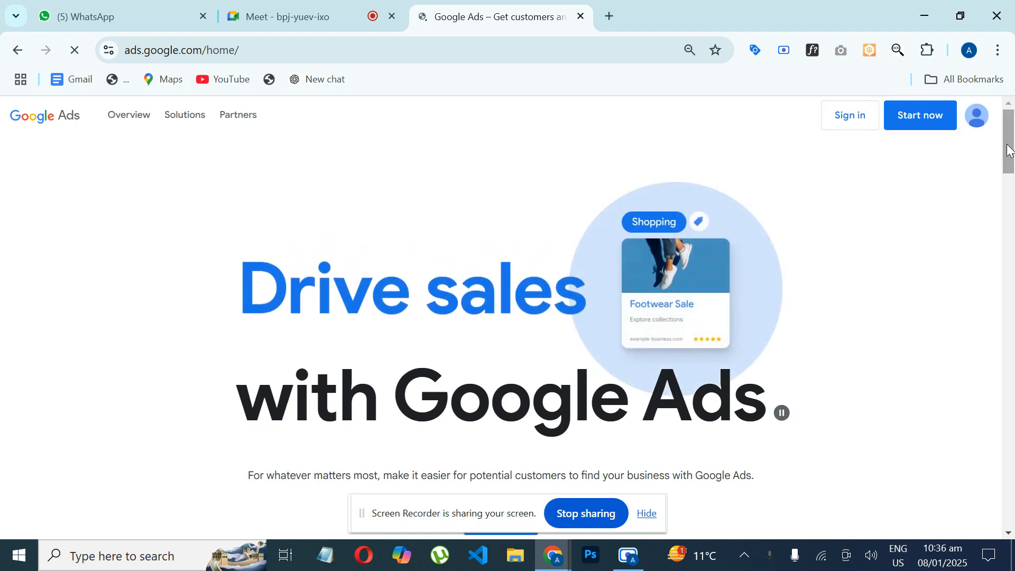
{"action": "left_click_drag", "start_coordinate": [1009, 150], "coordinate": [1008, 181]}
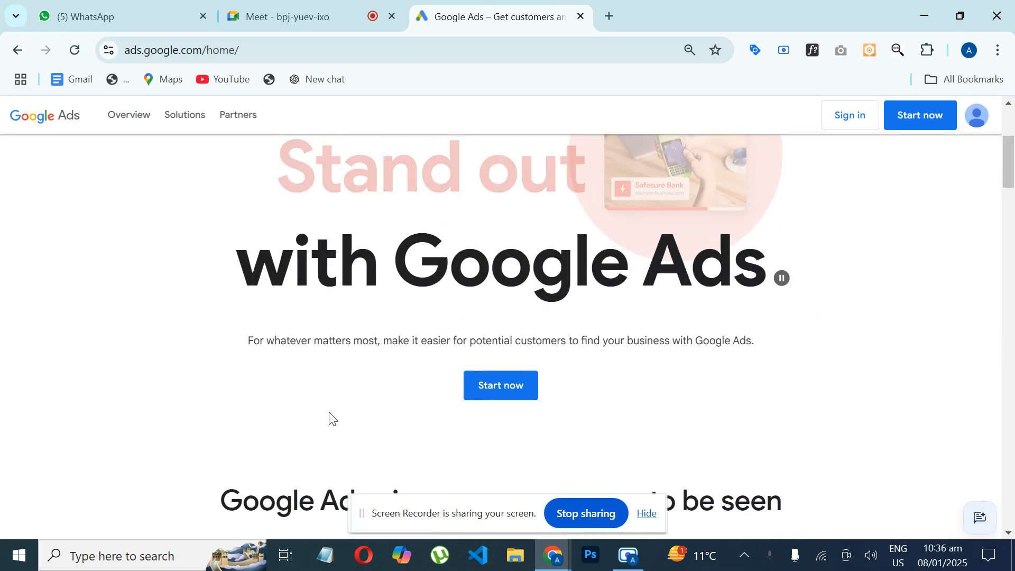
{"action": "left_click", "coordinate": [522, 397]}
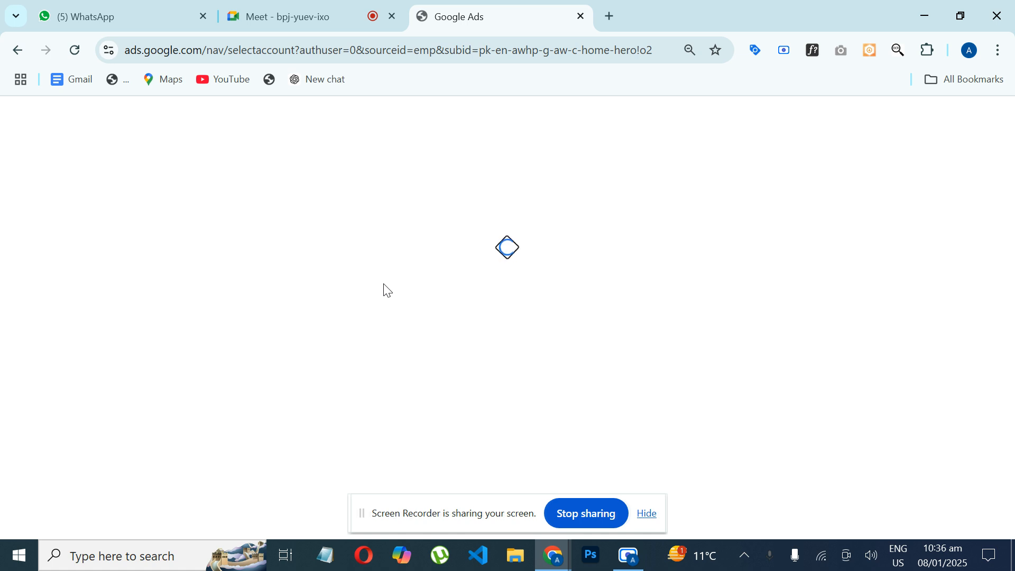
{"action": "left_click", "coordinate": [453, 333]}
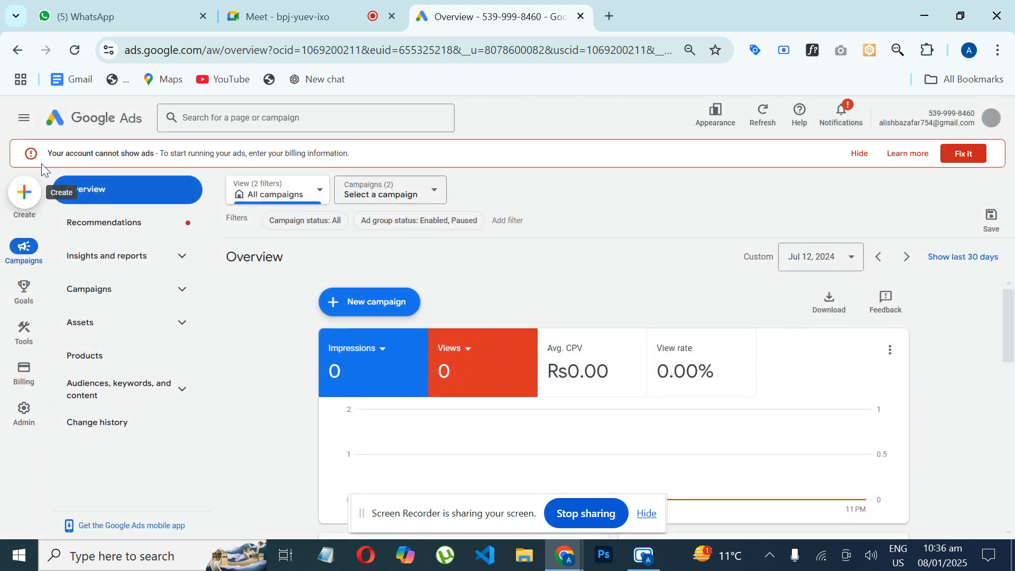
Start creating a new campaign and hide the billing information alert.
{"action": "left_click", "coordinate": [26, 193]}
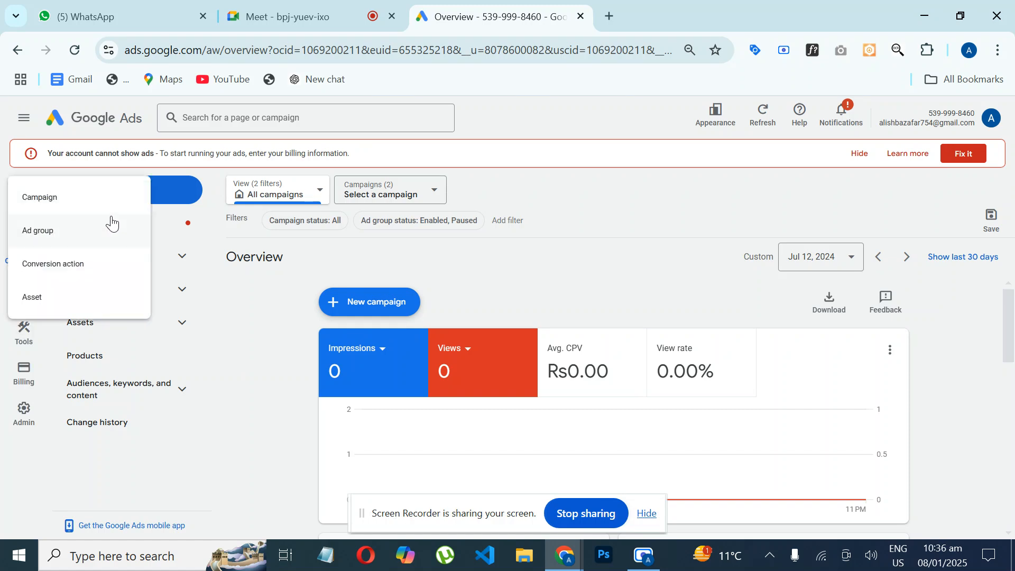
{"action": "left_click", "coordinate": [61, 201]}
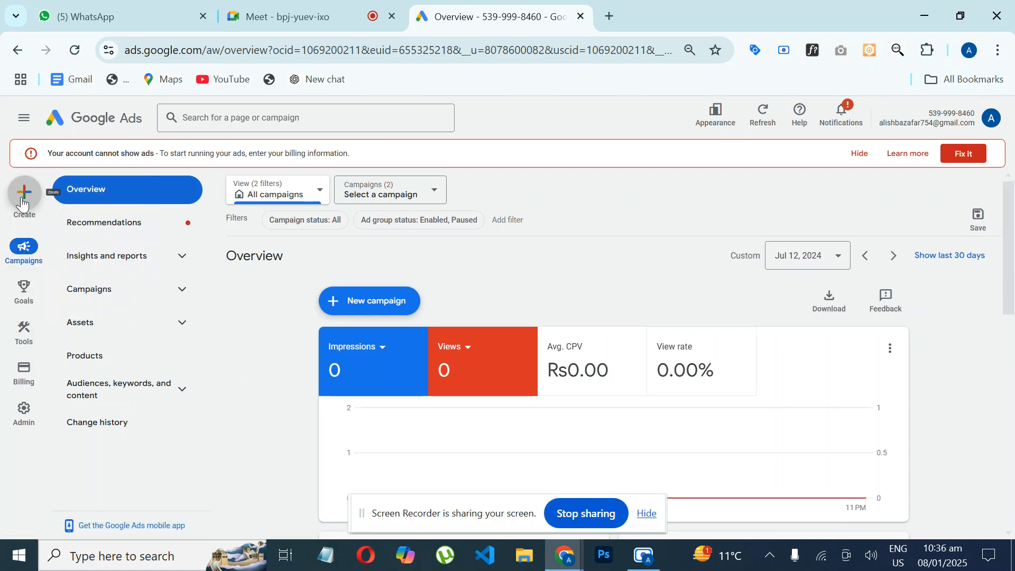
{"action": "left_click", "coordinate": [24, 193]}
{"action": "left_click", "coordinate": [59, 196]}
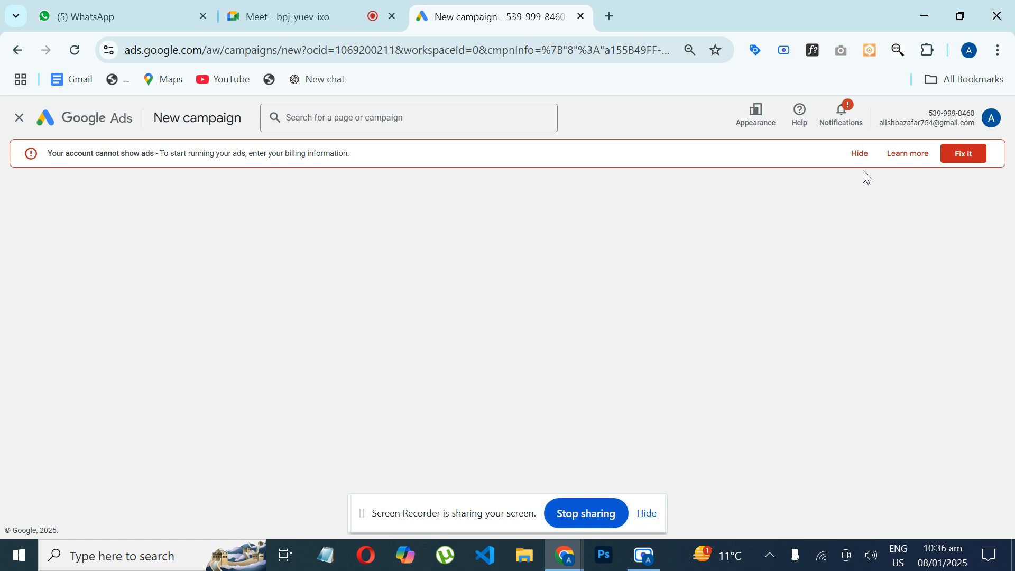
{"action": "left_click", "coordinate": [859, 154]}
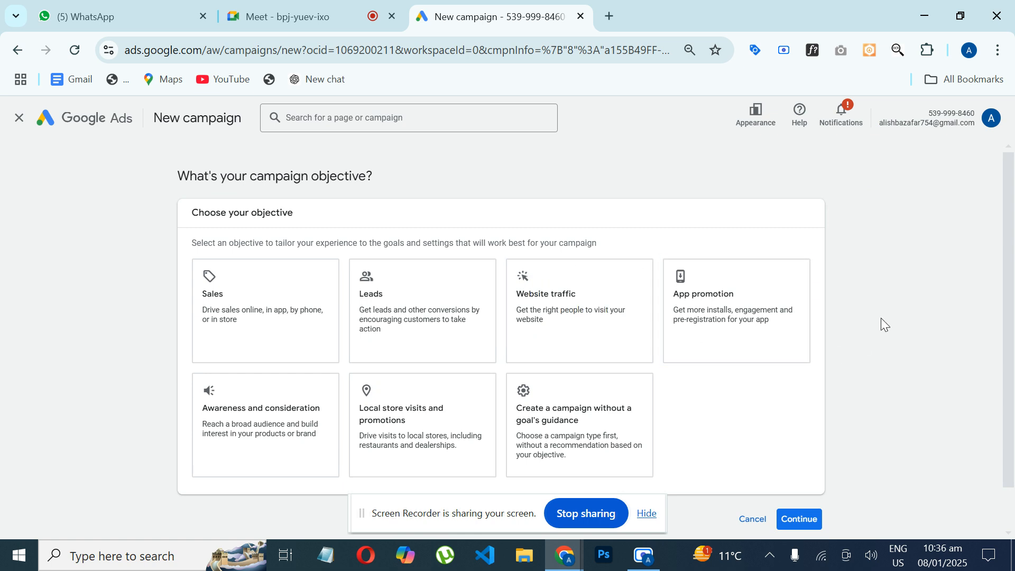
Choose "Create a campaign without a goal's guidance" as the campaign objective.
{"action": "left_click_drag", "start_coordinate": [1005, 190], "coordinate": [1010, 221]}
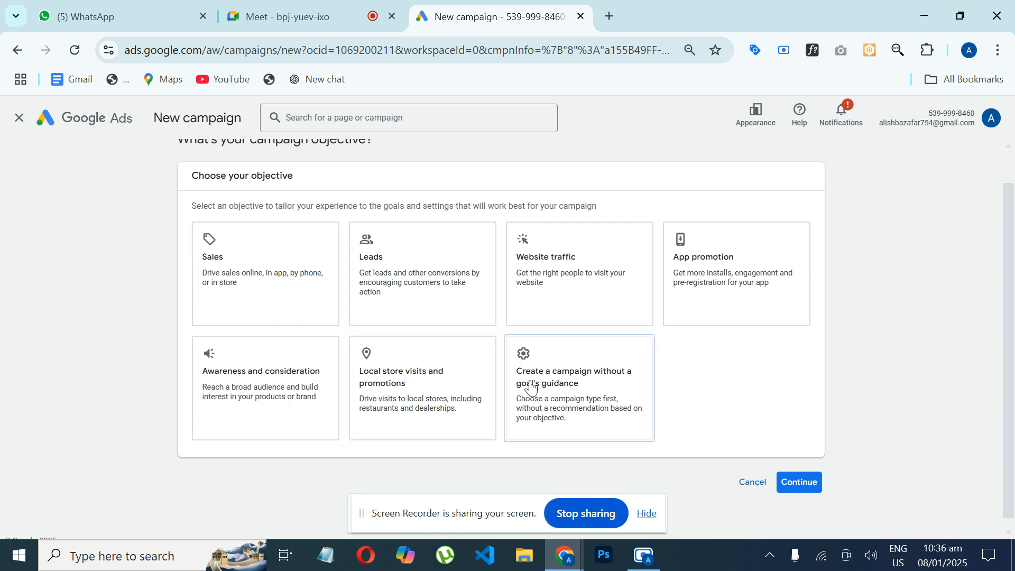
{"action": "left_click", "coordinate": [556, 378]}
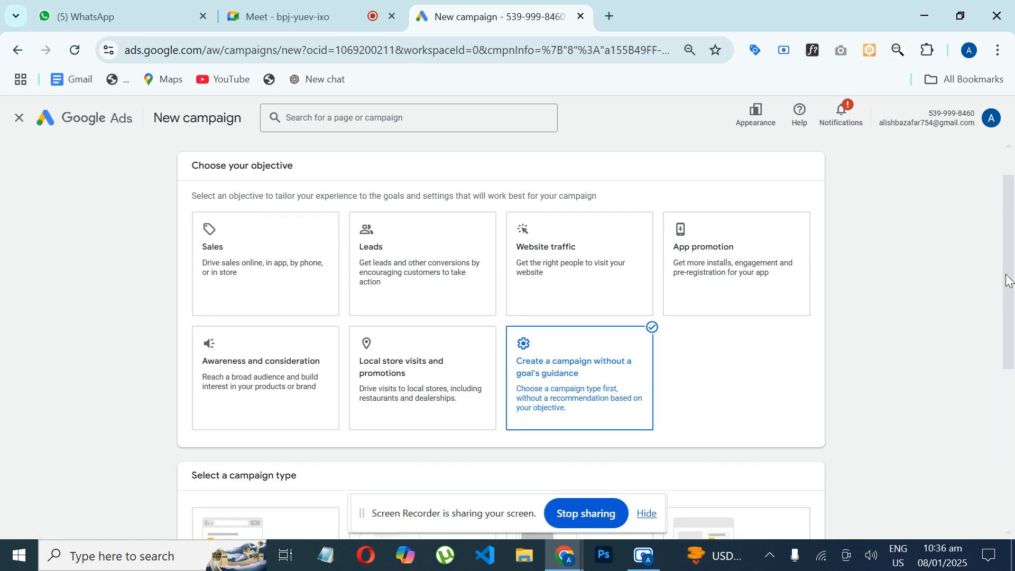
{"action": "mouse_move", "coordinate": [1008, 280]}
{"action": "left_mouse_down"}
{"action": "mouse_move", "coordinate": [1002, 316]}
{"action": "mouse_move", "coordinate": [1007, 270]}
{"action": "left_mouse_up"}
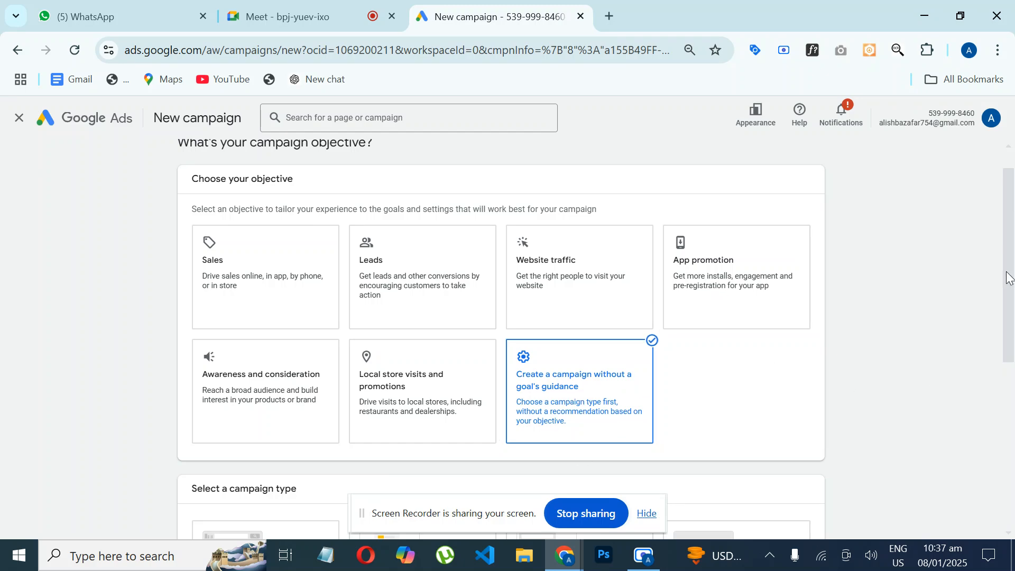
Look over the available campaign types, starting with Search.
{"action": "left_click_drag", "start_coordinate": [1009, 277], "coordinate": [1009, 429]}
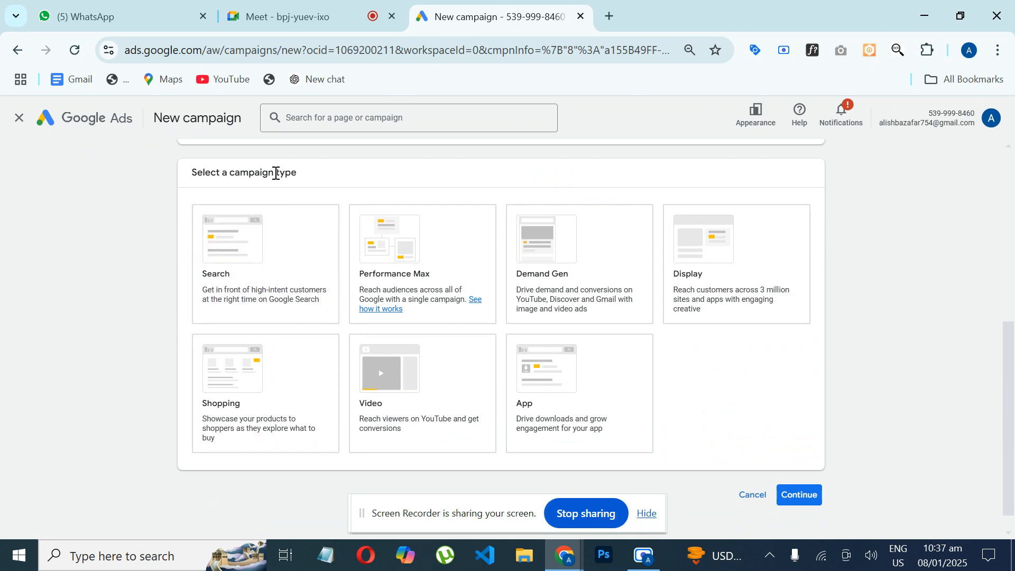
{"action": "left_click_drag", "start_coordinate": [275, 173], "coordinate": [306, 172]}
{"action": "left_click", "coordinate": [97, 222]}
{"action": "left_click", "coordinate": [208, 309]}
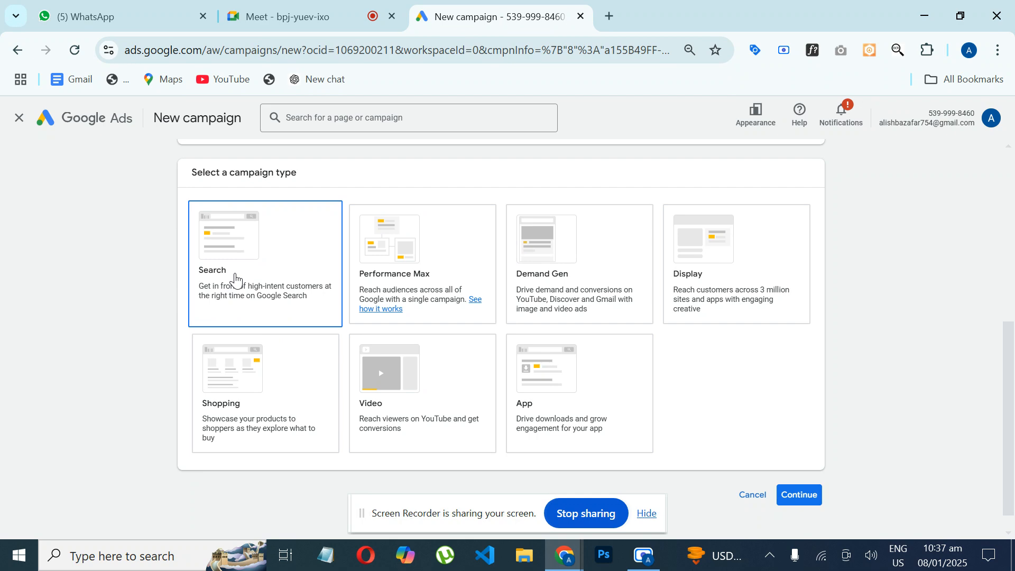
Search the web for "search ad example" in a new tab and open Zapier's article on 11 Google Ads examples.
{"action": "left_click", "coordinate": [609, 16]}
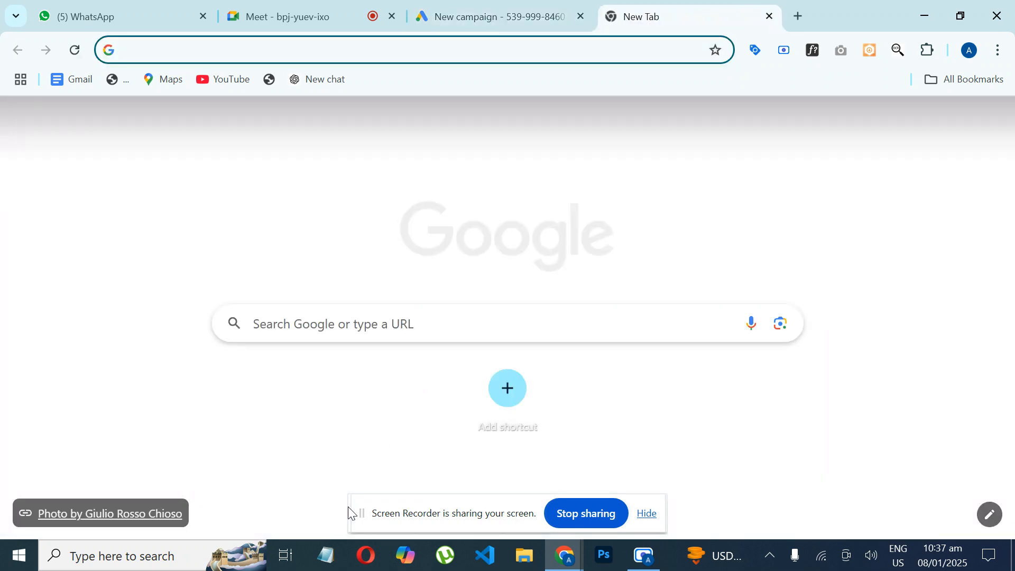
{"action": "type", "text": "search ad"}
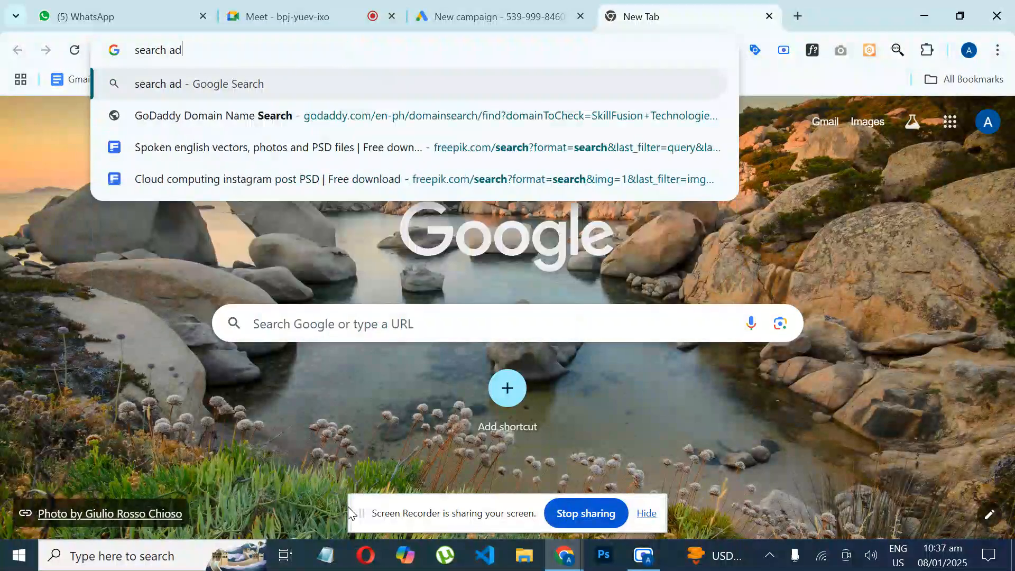
{"action": "type", "text": " example"}
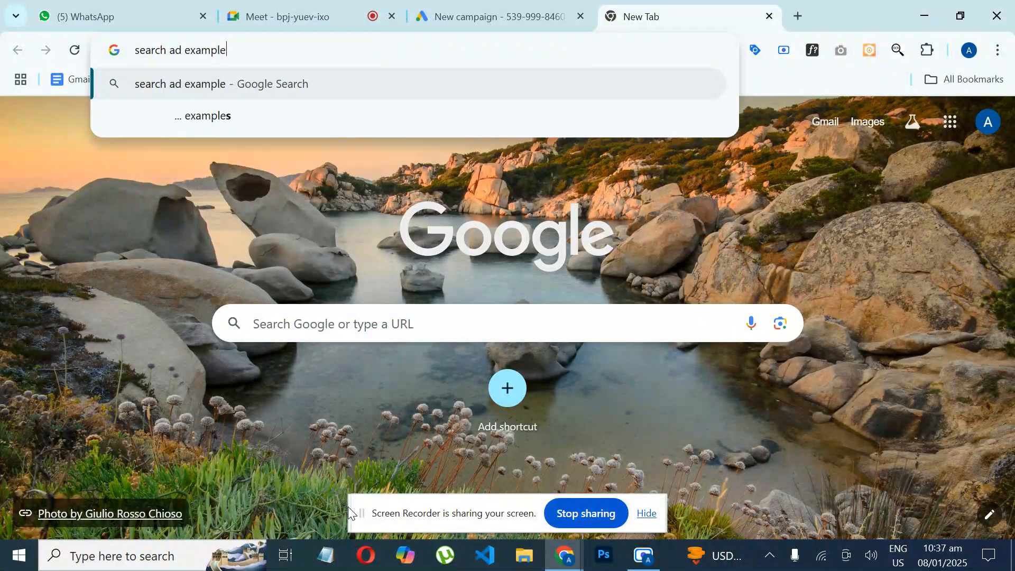
{"action": "key", "text": "Return"}
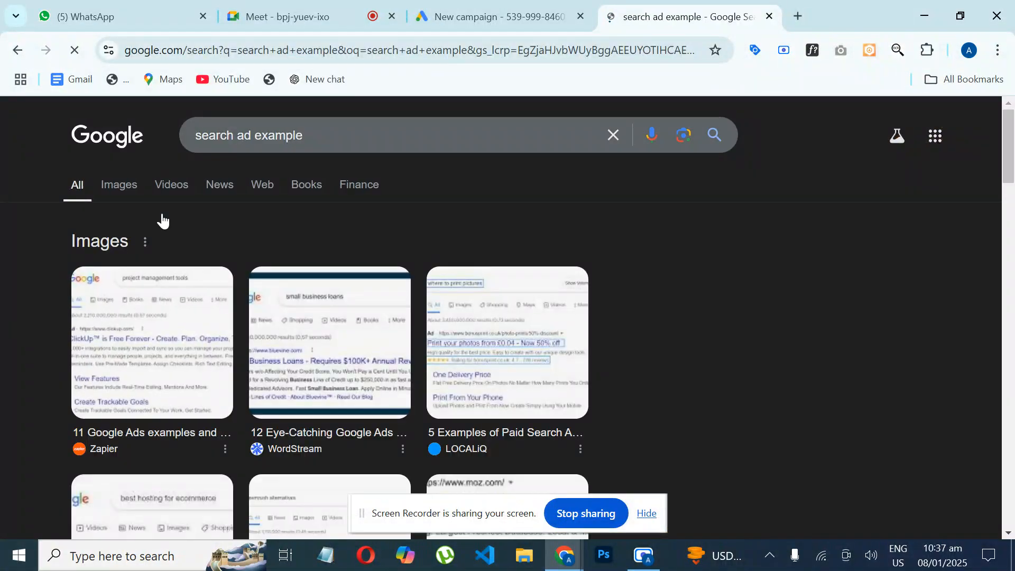
{"action": "left_click", "coordinate": [138, 363]}
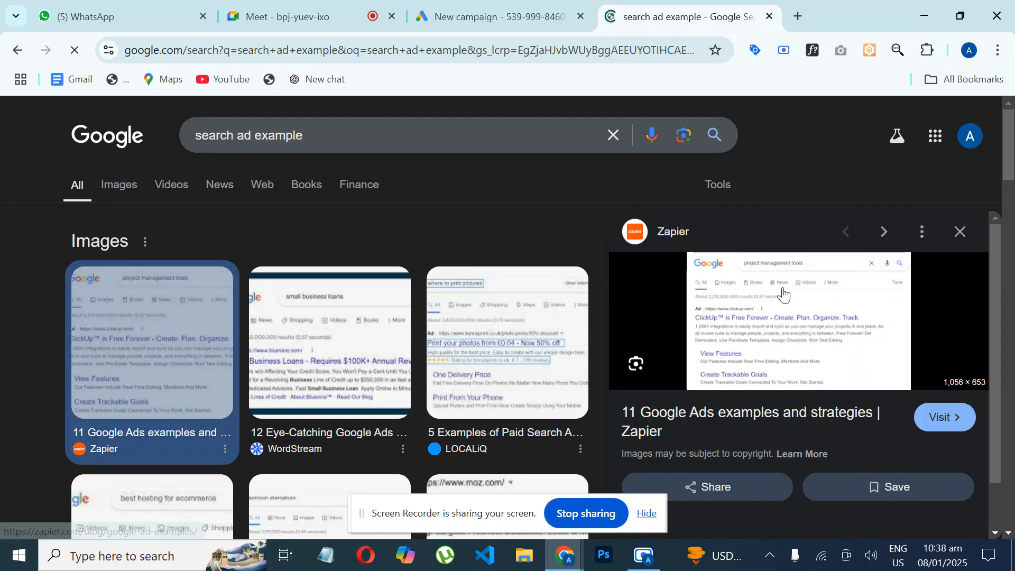
{"action": "left_click", "coordinate": [785, 294]}
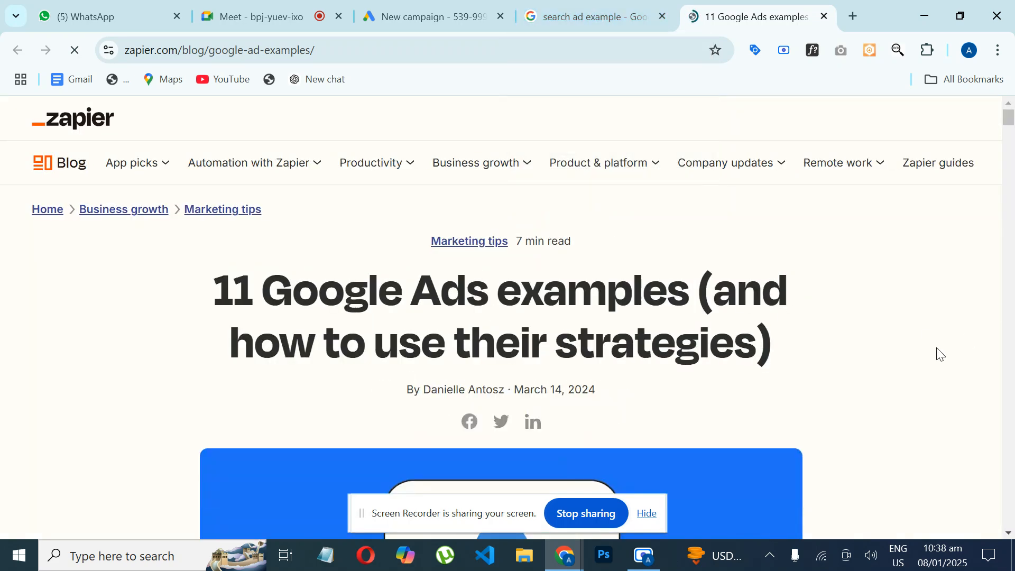
Examine the HoneyBook search ad example in the article, dismissing the Try Zapier pop-up.
{"action": "scroll", "coordinate": [940, 354], "scroll_direction": "down", "scroll_amount": 5}
{"action": "scroll", "coordinate": [501, 359], "scroll_direction": "down", "scroll_amount": 12}
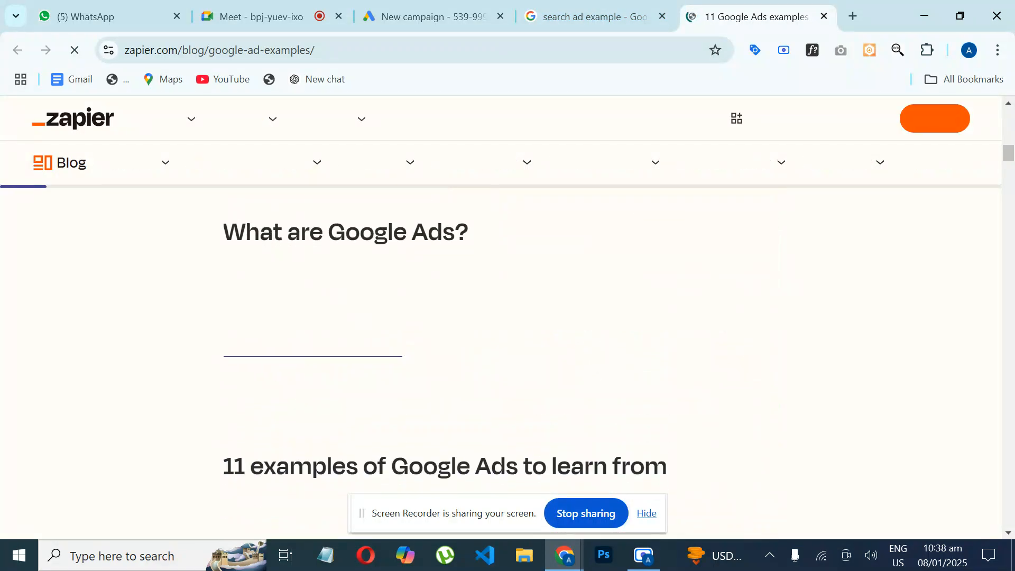
{"action": "scroll", "coordinate": [501, 360], "scroll_direction": "down", "scroll_amount": 5}
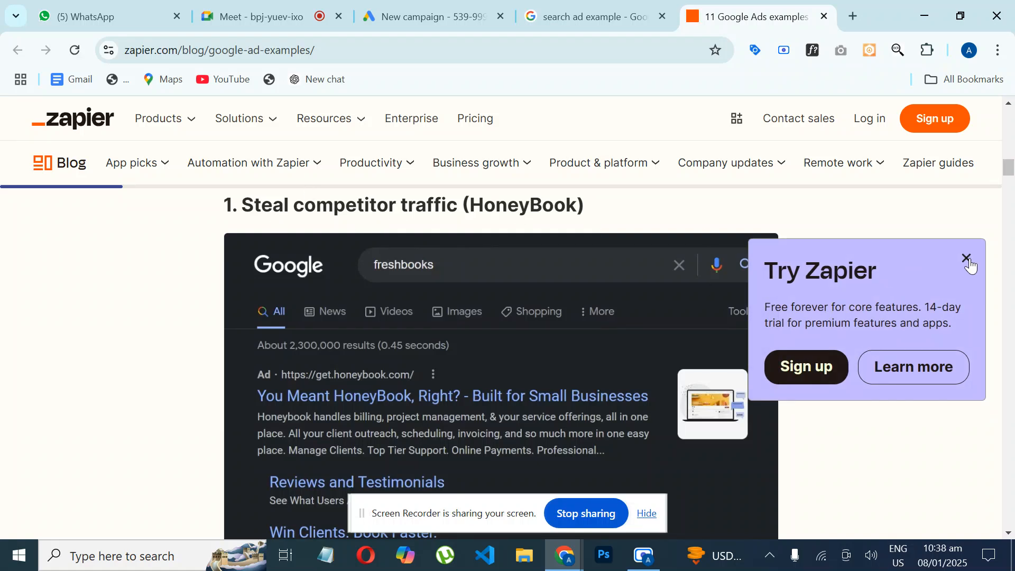
{"action": "left_click", "coordinate": [966, 258]}
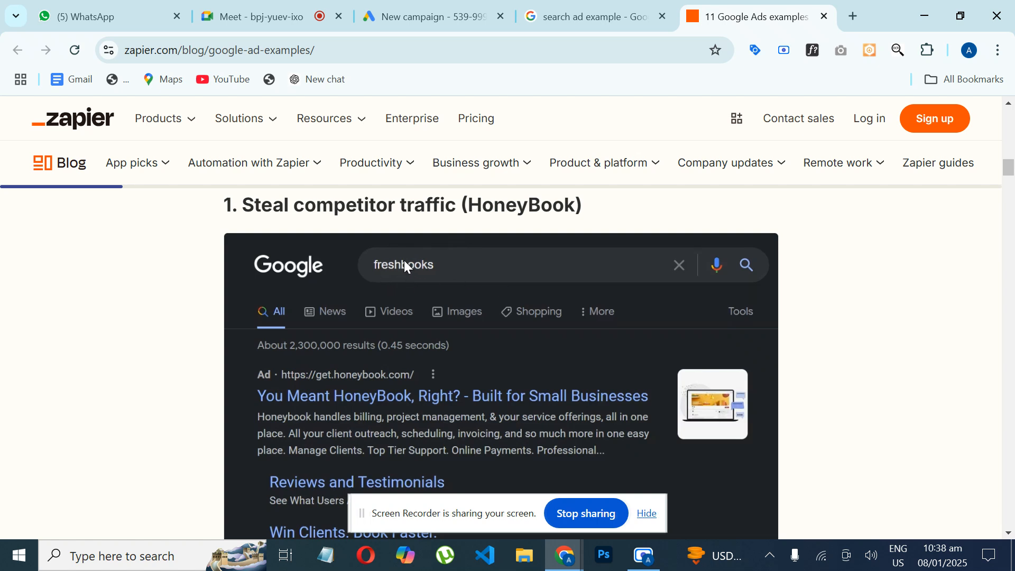
{"action": "scroll", "coordinate": [769, 369], "scroll_direction": "down", "scroll_amount": 2}
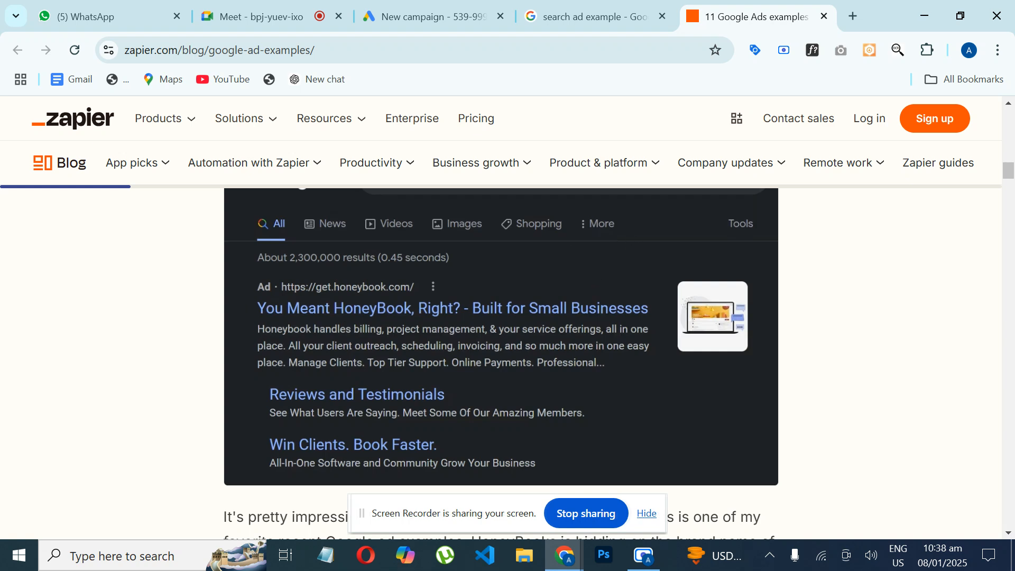
{"action": "scroll", "coordinate": [589, 269], "scroll_direction": "up", "scroll_amount": 1}
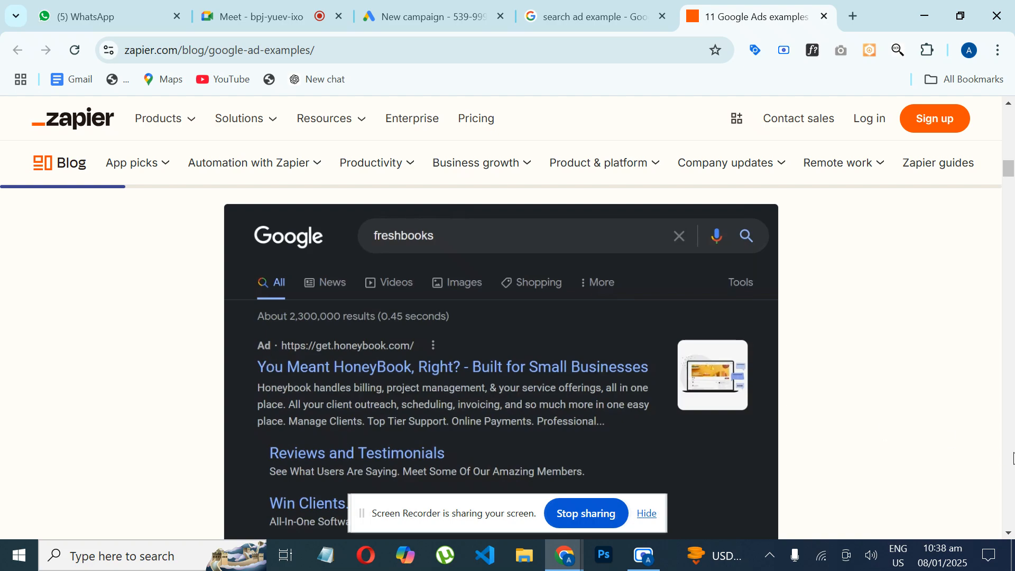
Examine the Semrush and Wix search ad examples, and close the article and the search results to return to the campaign.
{"action": "scroll", "coordinate": [1012, 458], "scroll_direction": "down", "scroll_amount": 12}
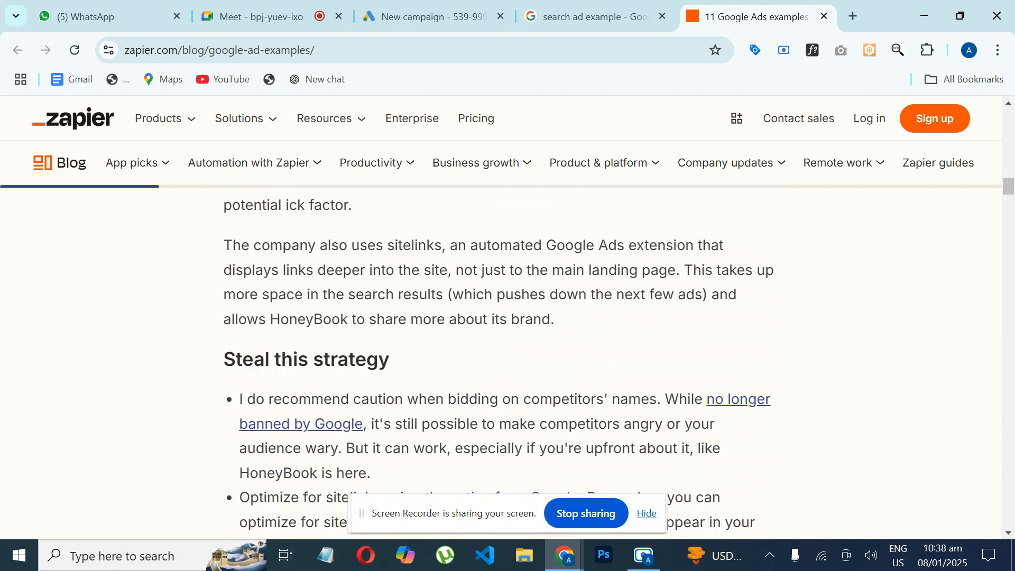
{"action": "scroll", "coordinate": [501, 359], "scroll_direction": "down", "scroll_amount": 4}
{"action": "scroll", "coordinate": [501, 360], "scroll_direction": "up", "scroll_amount": 3}
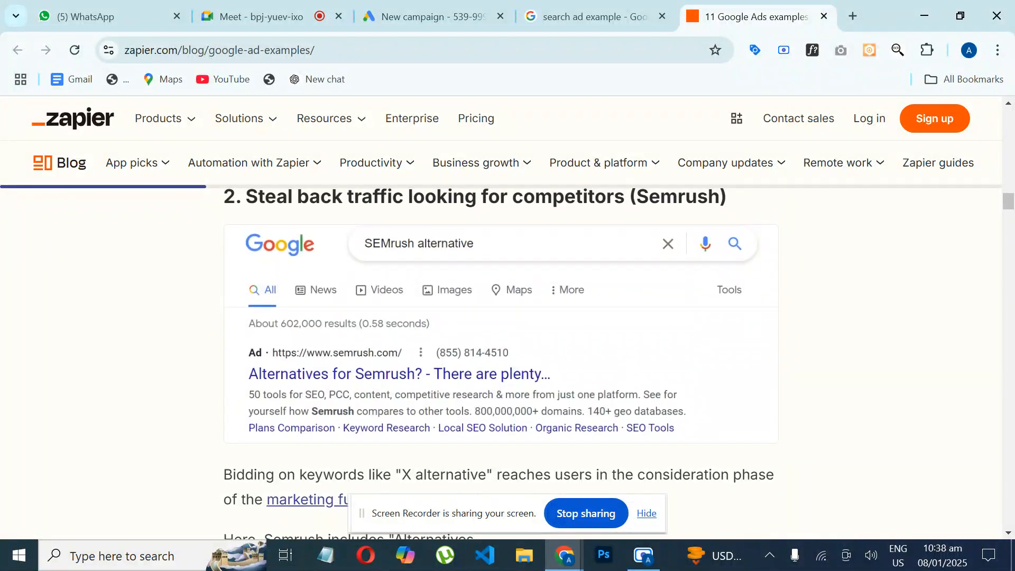
{"action": "scroll", "coordinate": [618, 363], "scroll_direction": "down", "scroll_amount": 1}
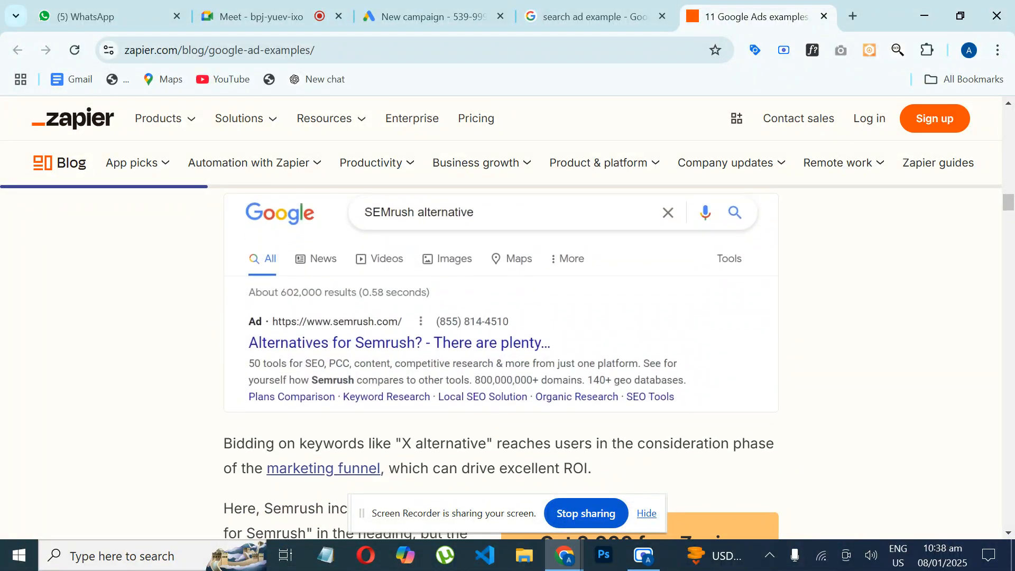
{"action": "scroll", "coordinate": [501, 359], "scroll_direction": "down", "scroll_amount": 17}
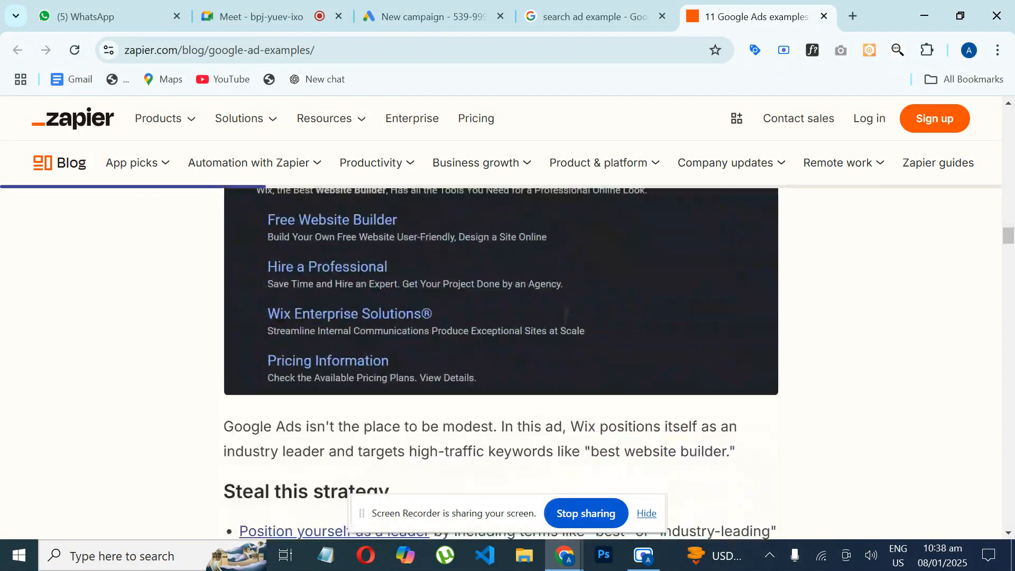
{"action": "scroll", "coordinate": [501, 359], "scroll_direction": "up", "scroll_amount": 3}
{"action": "scroll", "coordinate": [501, 362], "scroll_direction": "up", "scroll_amount": 1}
{"action": "scroll", "coordinate": [501, 360], "scroll_direction": "up", "scroll_amount": 1}
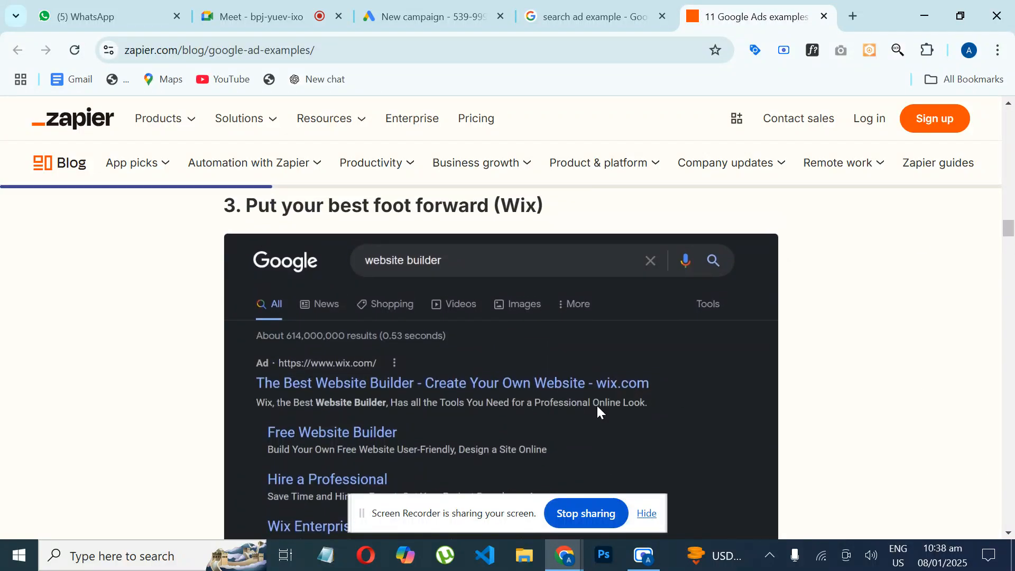
{"action": "left_click", "coordinate": [822, 20]}
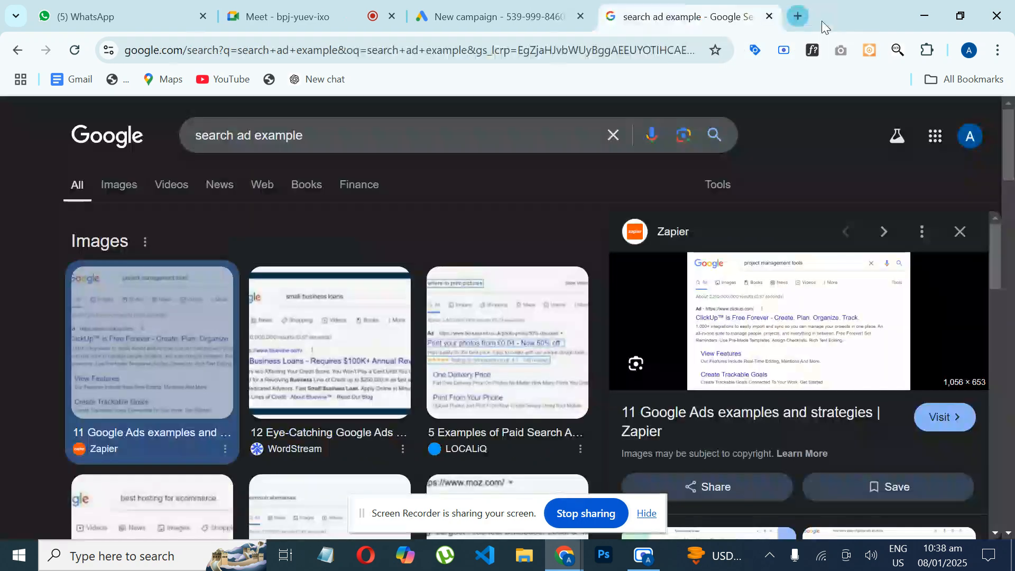
{"action": "left_click", "coordinate": [769, 16]}
Select Search as the campaign type and hide the screen-sharing notices.
{"action": "left_click", "coordinate": [259, 285]}
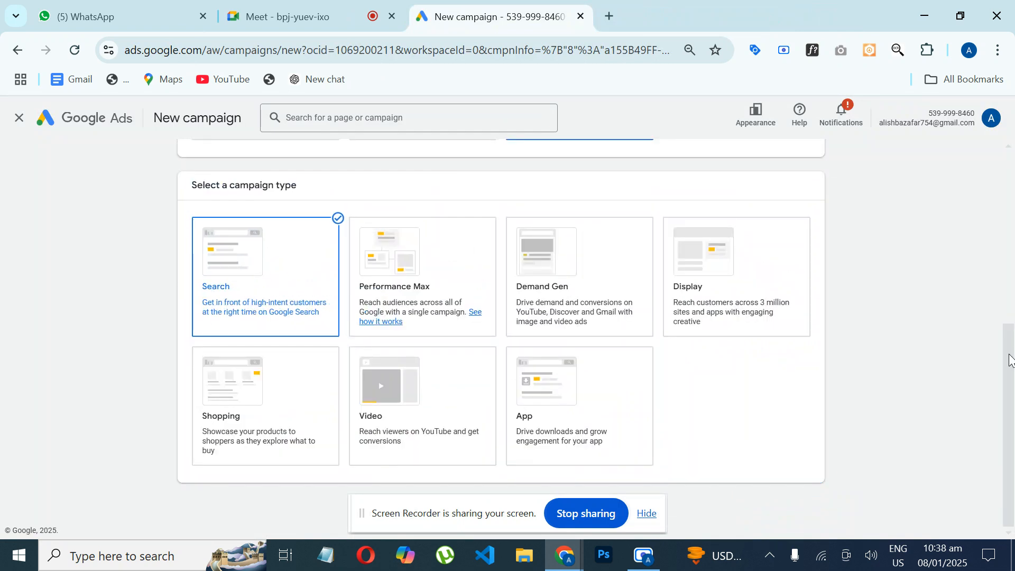
{"action": "left_click", "coordinate": [646, 515]}
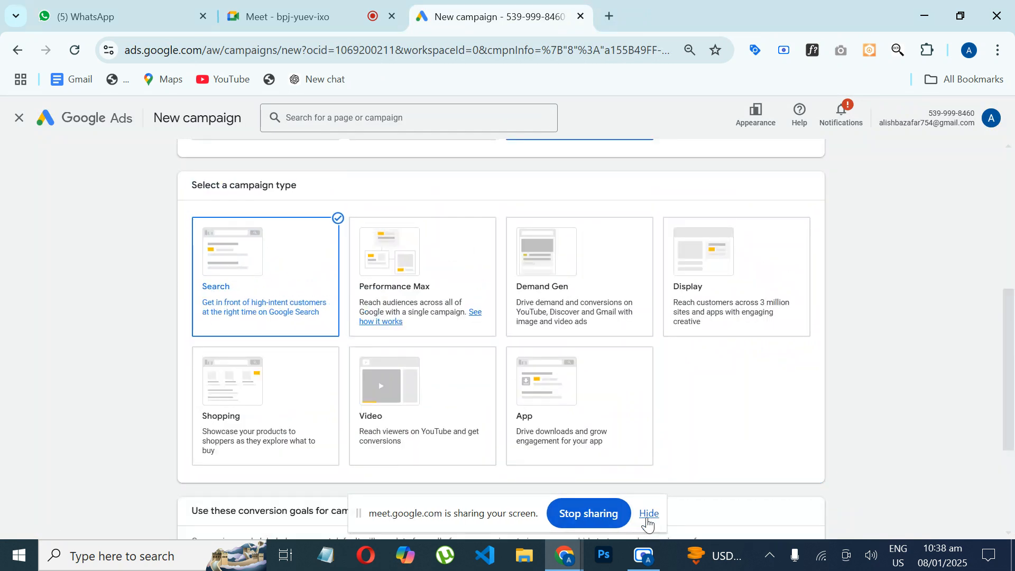
{"action": "left_click", "coordinate": [259, 311]}
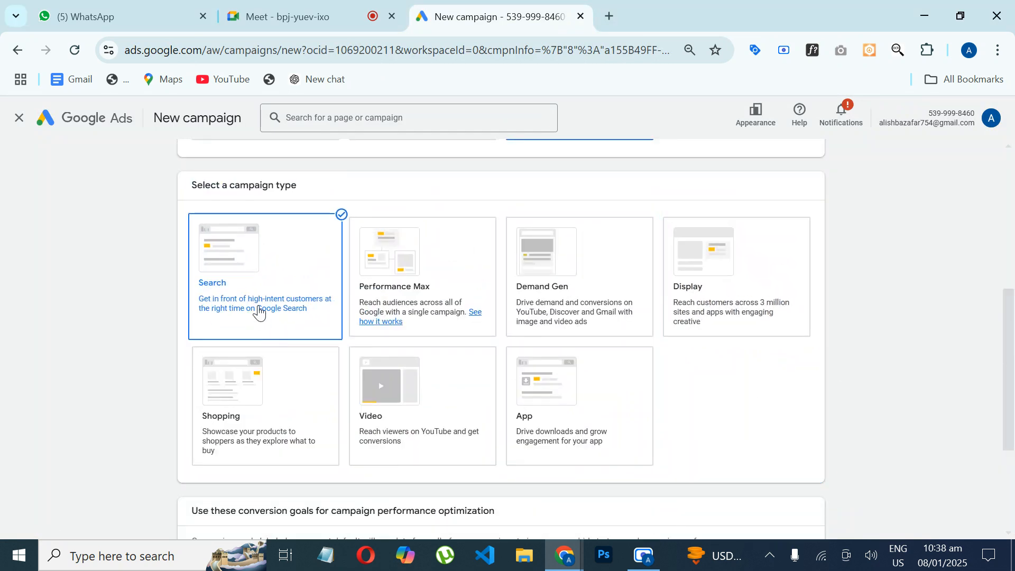
{"action": "left_click", "coordinate": [214, 294]}
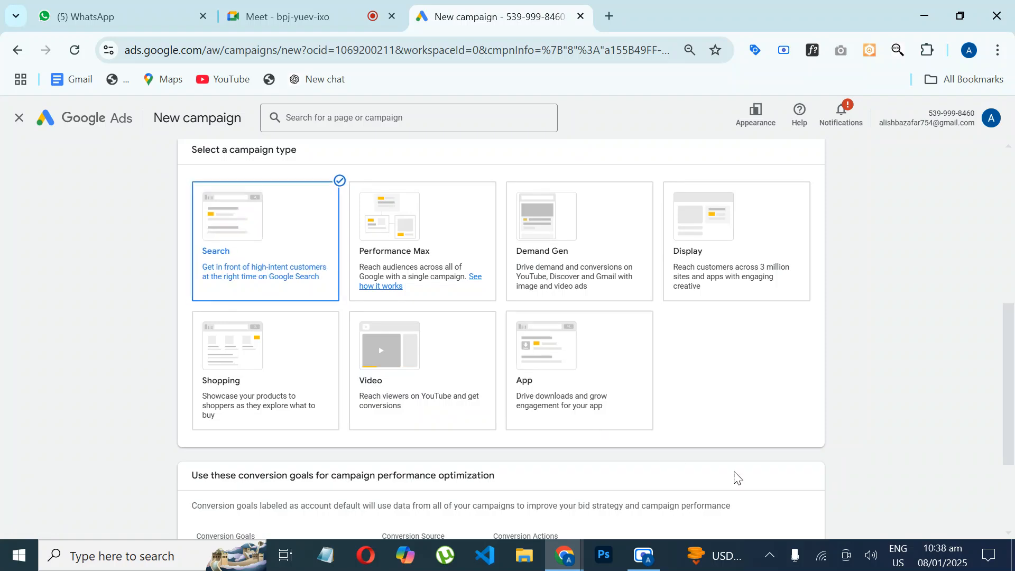
Examine the campaign's conversion goals for performance optimization and the options available for the Purchases account-default goal.
{"action": "scroll", "coordinate": [919, 478], "scroll_direction": "down", "scroll_amount": 3}
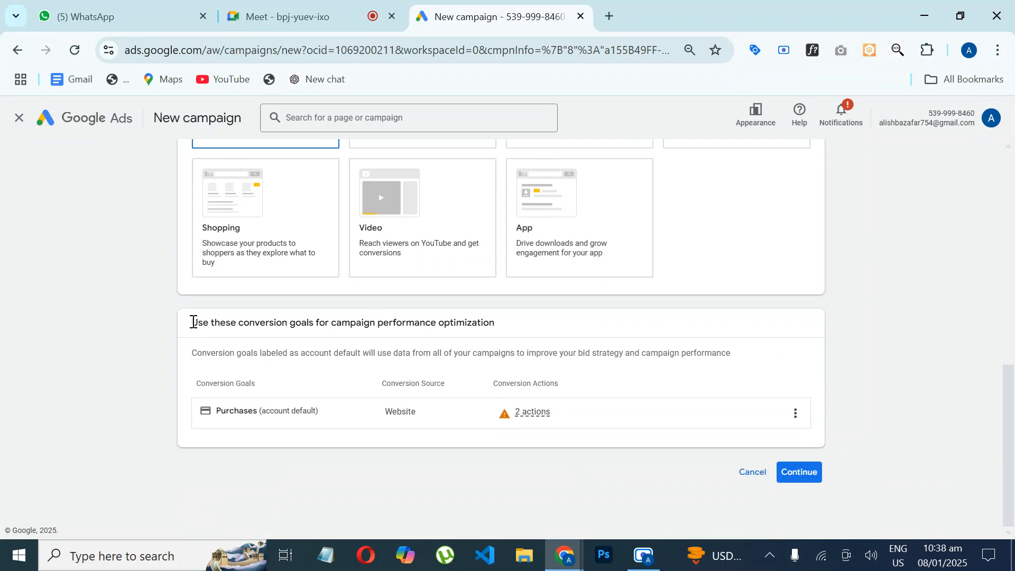
{"action": "left_click_drag", "start_coordinate": [193, 322], "coordinate": [507, 315]}
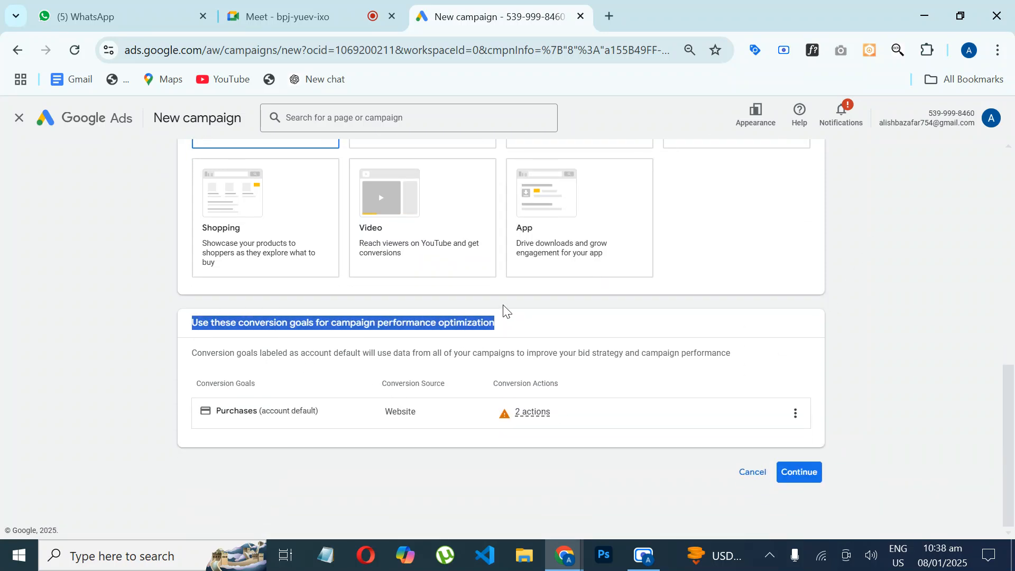
{"action": "left_click", "coordinate": [70, 414]}
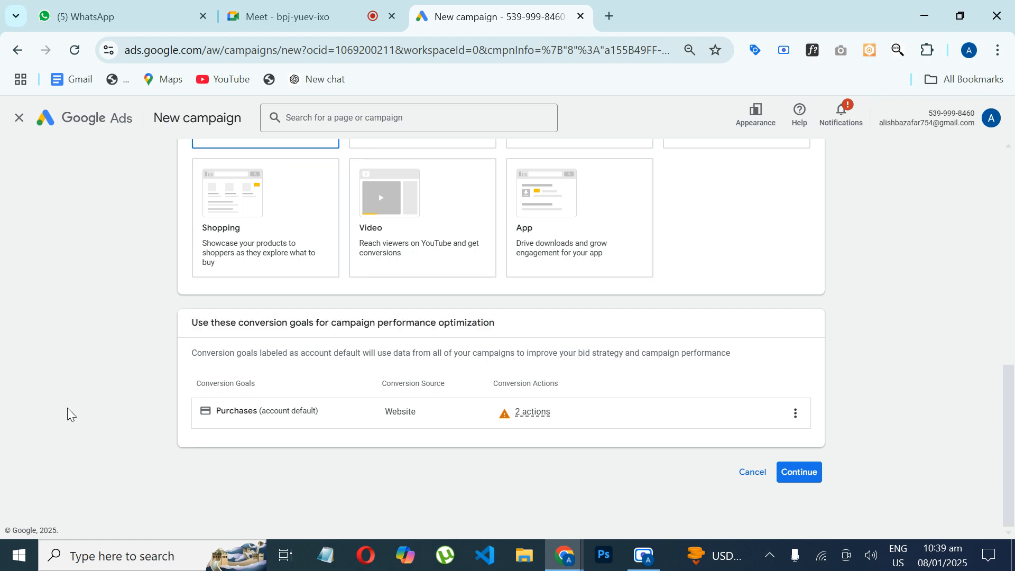
{"action": "left_click", "coordinate": [795, 413]}
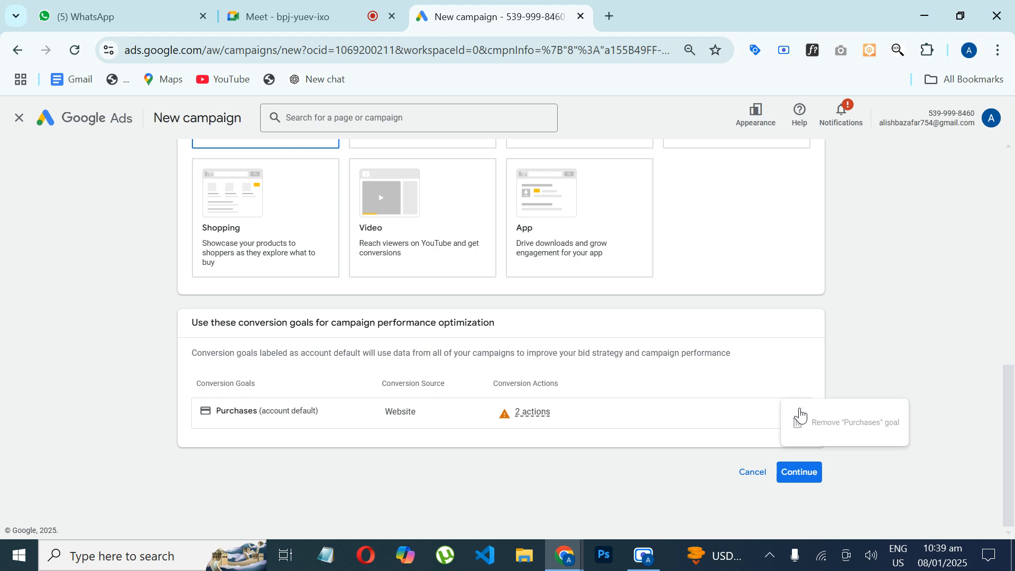
{"action": "left_click", "coordinate": [264, 352]}
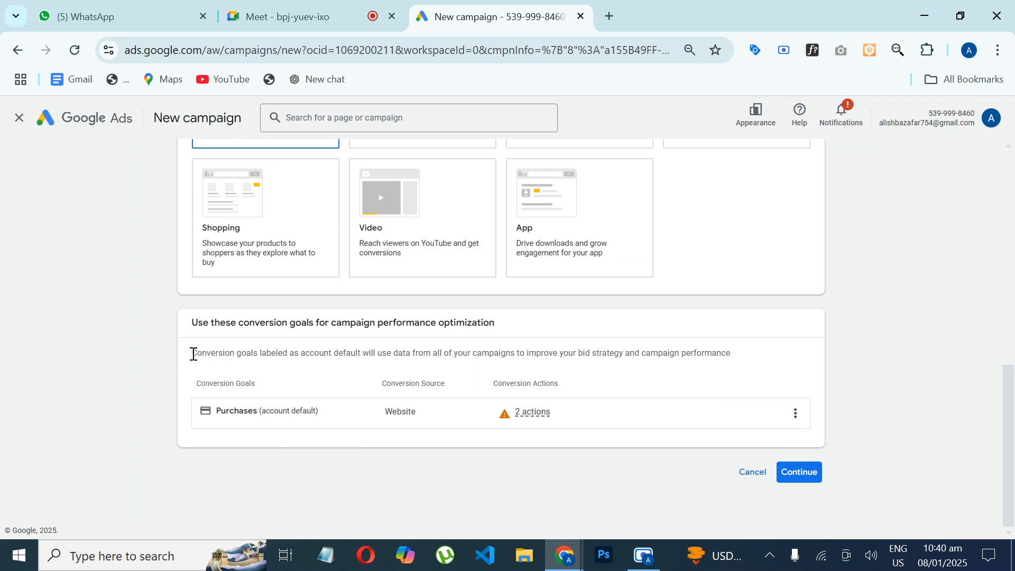
Search the web for "Conversion goals" in a new tab, using the term copied from the campaign page, and open WebFX's article on website conversion types.
{"action": "left_click_drag", "start_coordinate": [194, 354], "coordinate": [263, 352]}
{"action": "key", "text": "ctrl+c"}
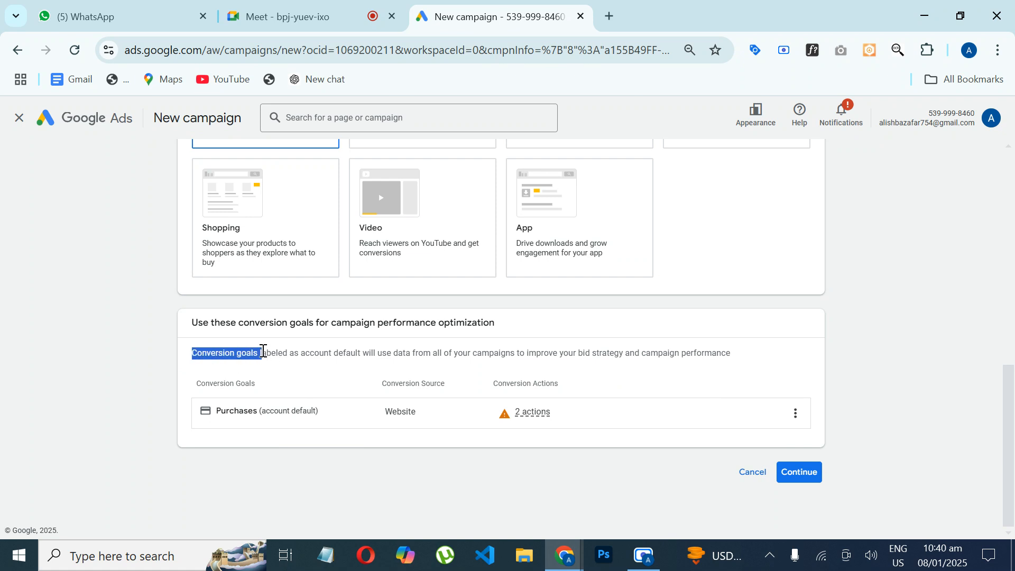
{"action": "left_click", "coordinate": [609, 16]}
{"action": "key", "text": "ctrl+v"}
{"action": "key", "text": "Return"}
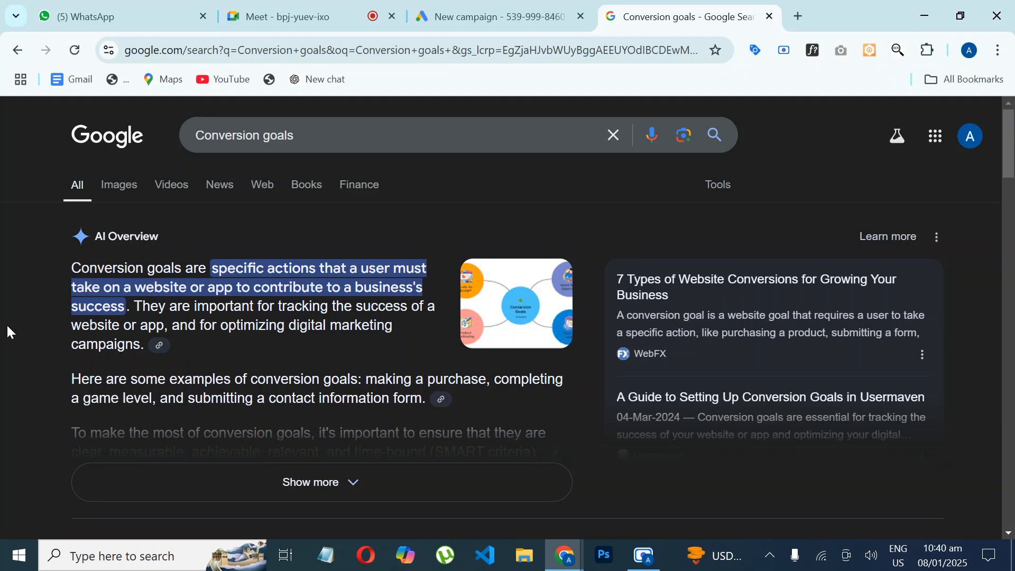
{"action": "scroll", "coordinate": [9, 332], "scroll_direction": "down", "scroll_amount": 5}
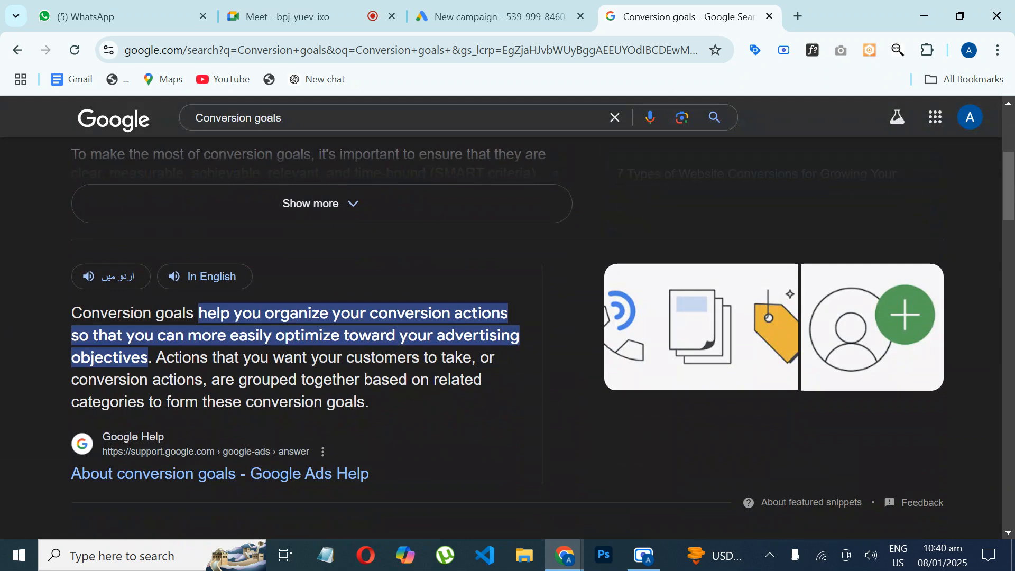
{"action": "scroll", "coordinate": [507, 317], "scroll_direction": "down", "scroll_amount": 2}
{"action": "scroll", "coordinate": [507, 318], "scroll_direction": "down", "scroll_amount": 7}
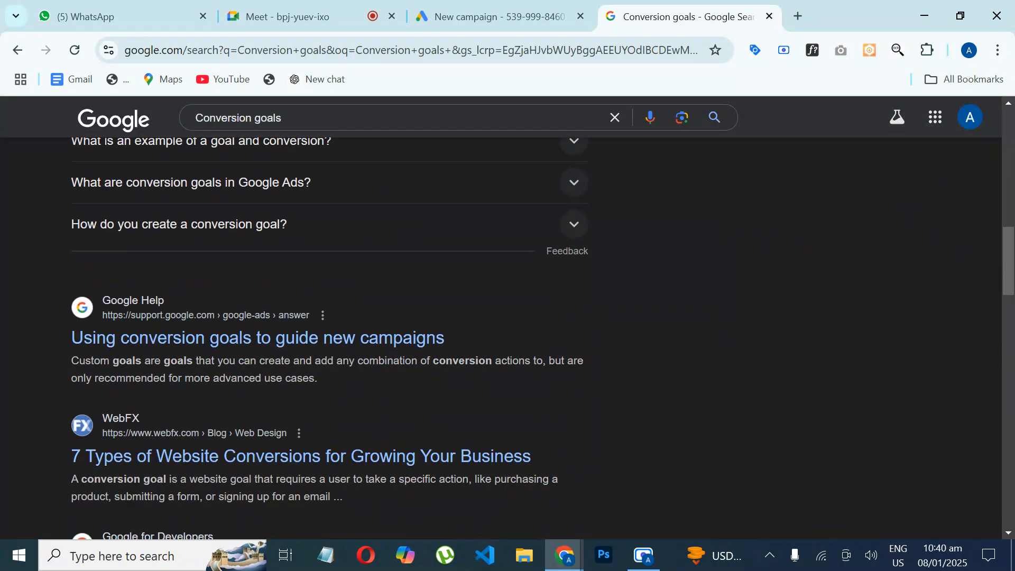
{"action": "scroll", "coordinate": [508, 317], "scroll_direction": "down", "scroll_amount": 1}
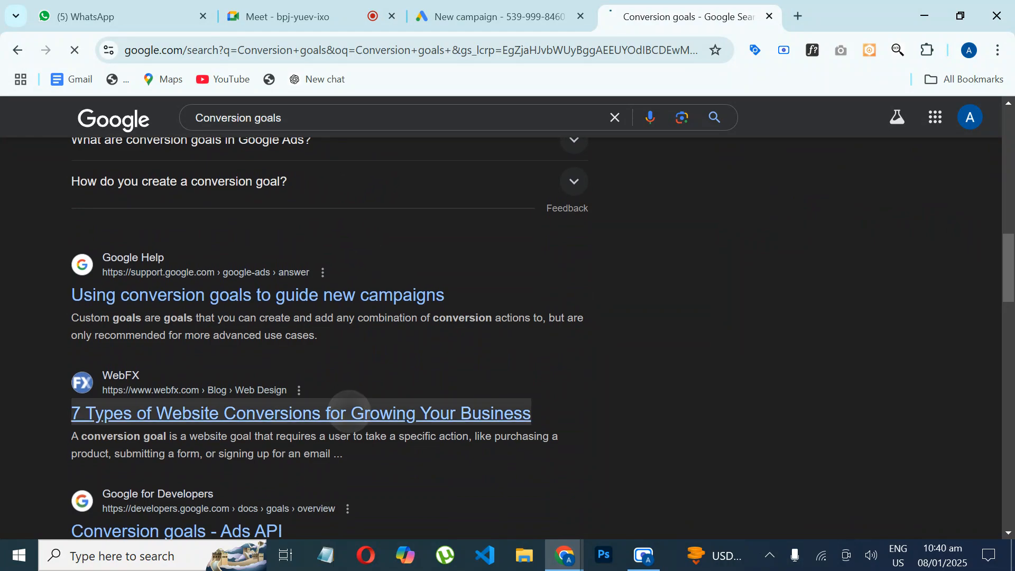
{"action": "left_click", "coordinate": [381, 415]}
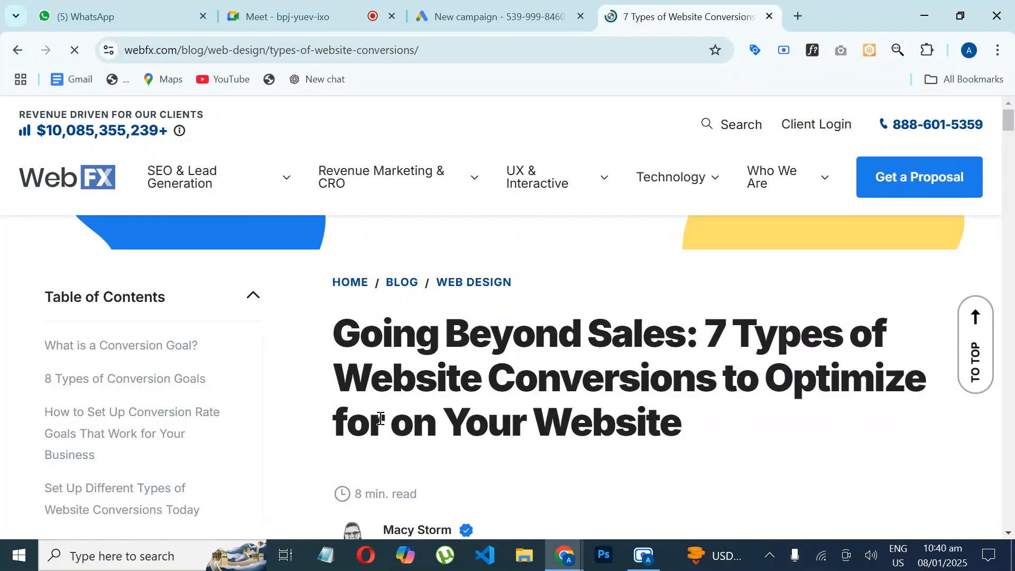
Read the article's "What is a conversion goal?" section up to the heading on the types of conversion goals.
{"action": "scroll", "coordinate": [380, 418], "scroll_direction": "down", "scroll_amount": 6}
{"action": "scroll", "coordinate": [528, 327], "scroll_direction": "down", "scroll_amount": 4}
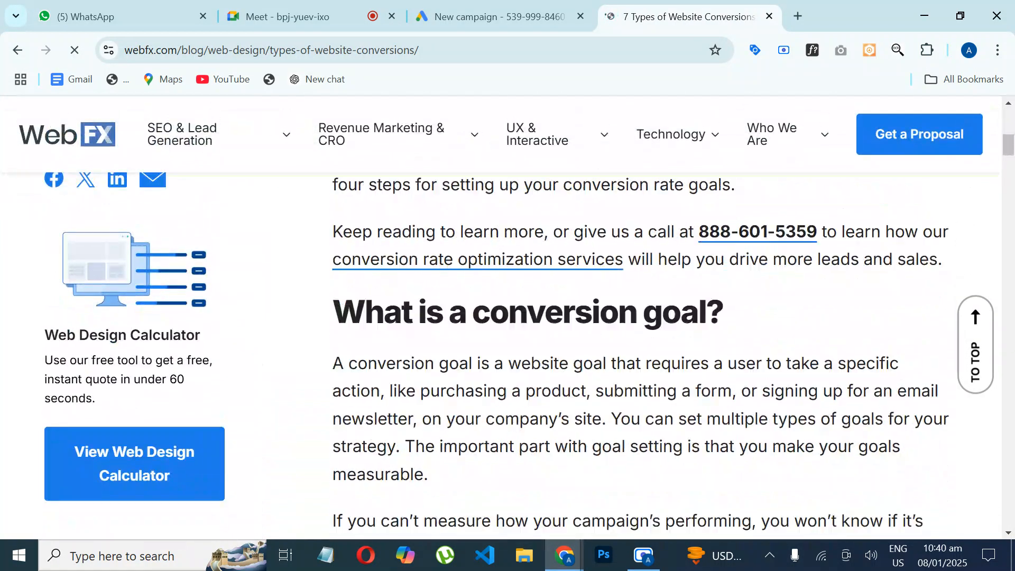
{"action": "scroll", "coordinate": [529, 327], "scroll_direction": "down", "scroll_amount": 1}
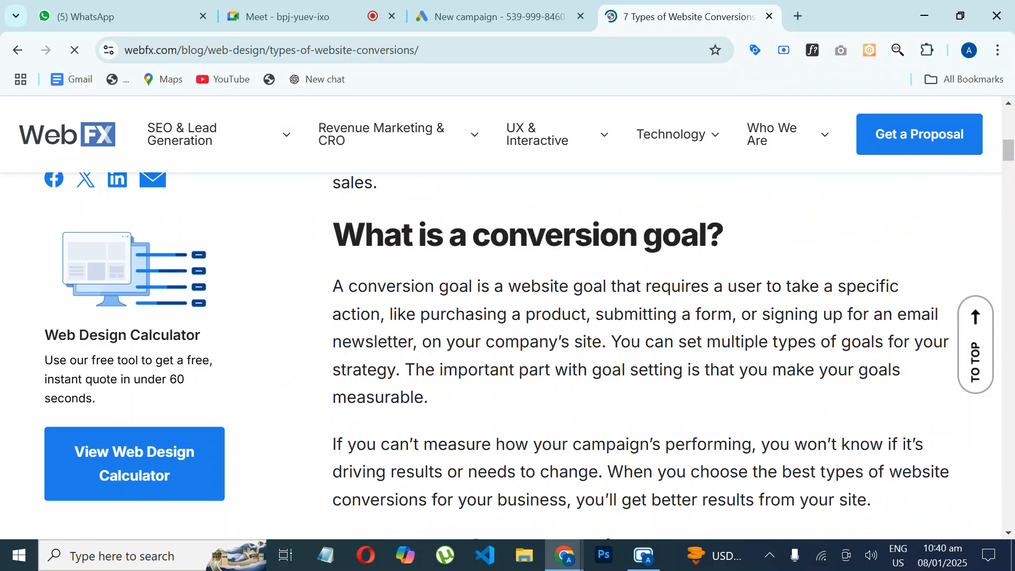
{"action": "scroll", "coordinate": [618, 354], "scroll_direction": "down", "scroll_amount": 1}
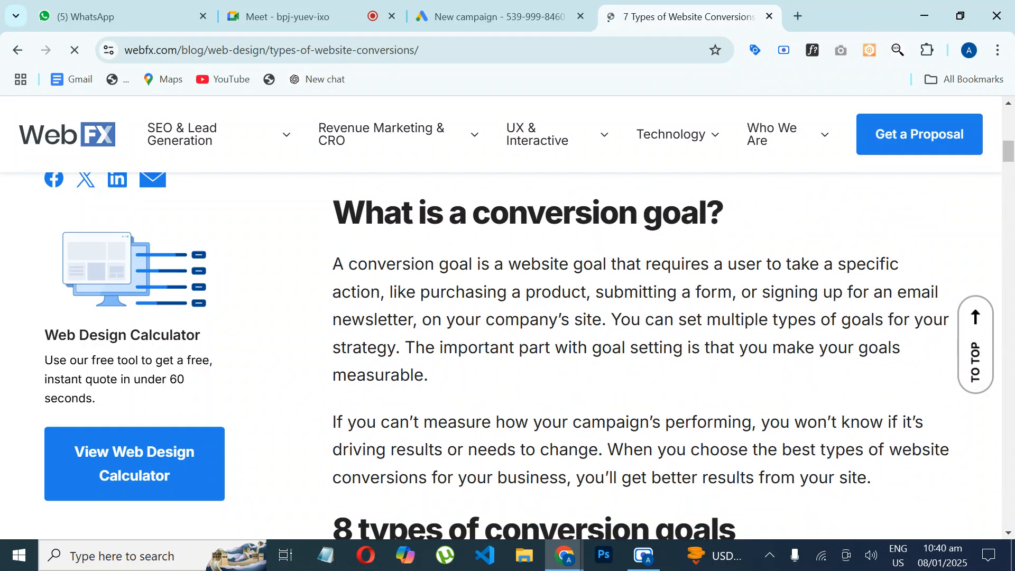
{"action": "scroll", "coordinate": [634, 343], "scroll_direction": "down", "scroll_amount": 1}
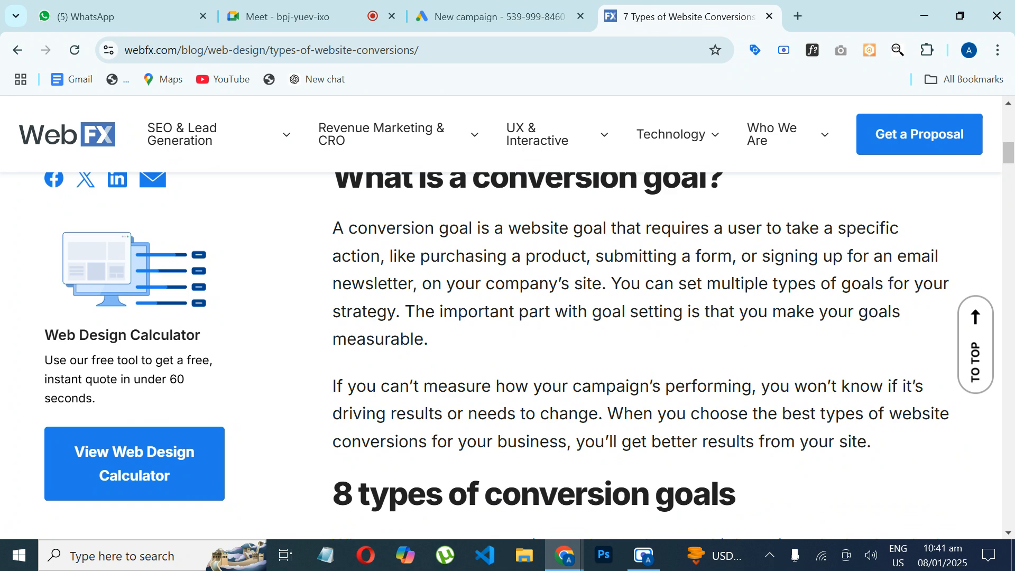
{"action": "scroll", "coordinate": [641, 355], "scroll_direction": "up", "scroll_amount": 1}
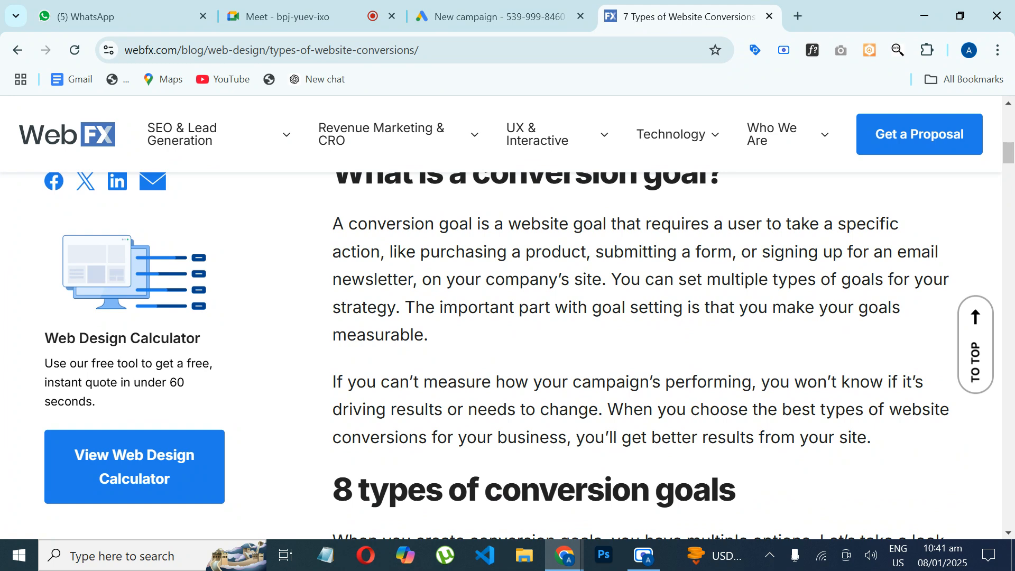
{"action": "scroll", "coordinate": [530, 340], "scroll_direction": "down", "scroll_amount": 1}
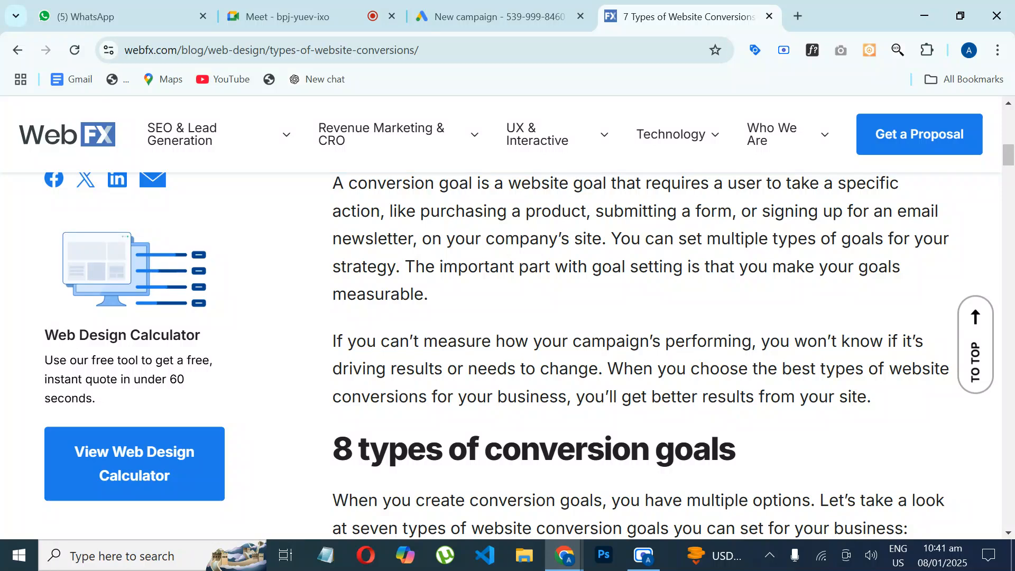
{"action": "scroll", "coordinate": [639, 349], "scroll_direction": "down", "scroll_amount": 1}
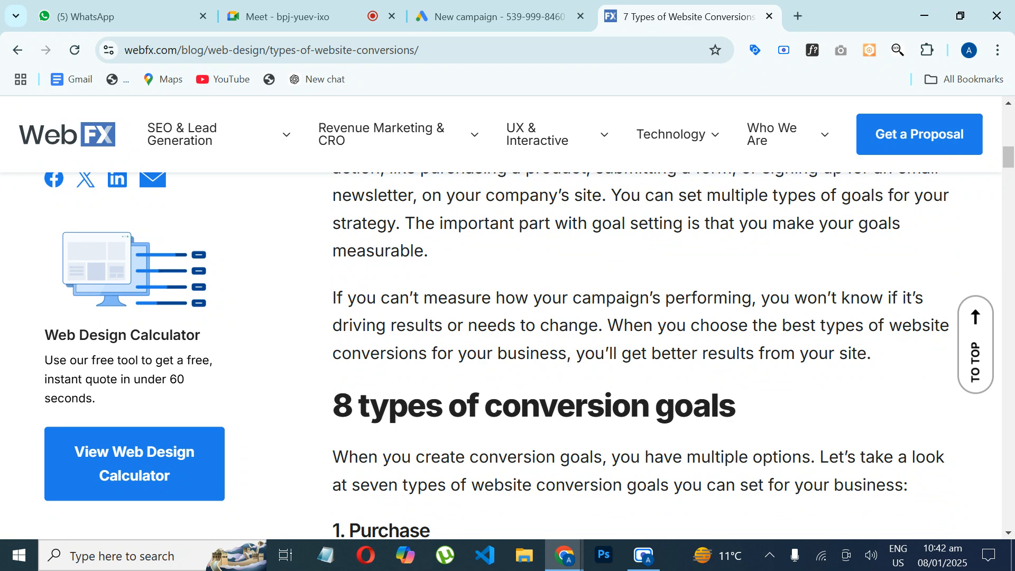
Skim the article's list of conversion goal types through to the setup section, and return to the beginning of the list.
{"action": "scroll", "coordinate": [666, 348], "scroll_direction": "down", "scroll_amount": 3}
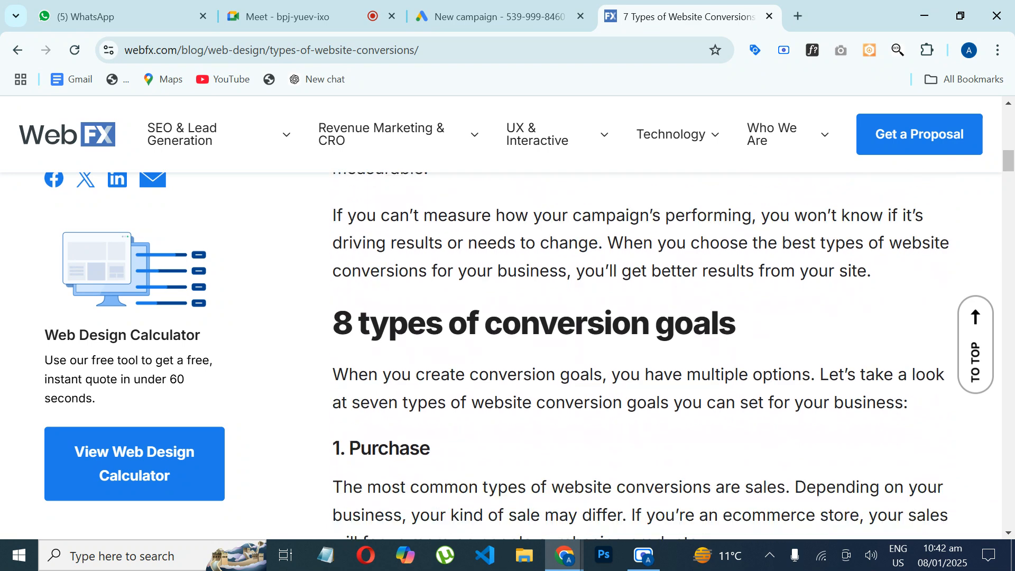
{"action": "scroll", "coordinate": [640, 354], "scroll_direction": "down", "scroll_amount": 1}
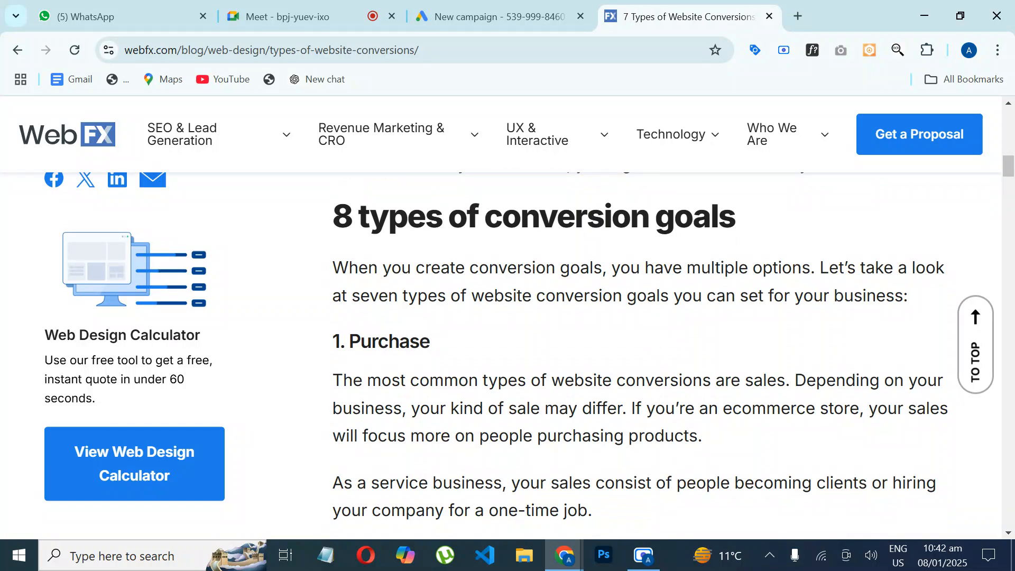
{"action": "scroll", "coordinate": [639, 348], "scroll_direction": "down", "scroll_amount": 10}
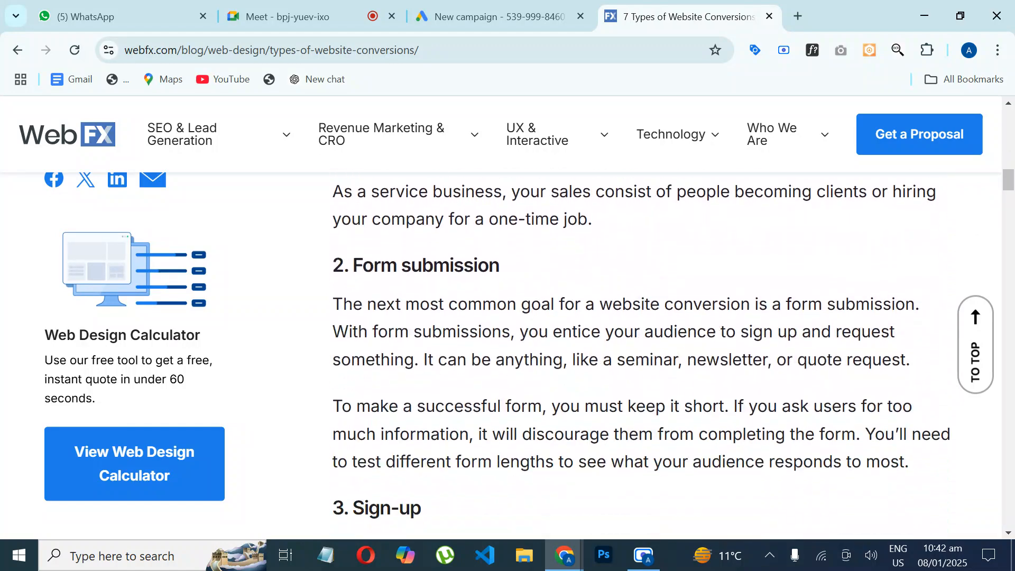
{"action": "scroll", "coordinate": [639, 349], "scroll_direction": "down", "scroll_amount": 14}
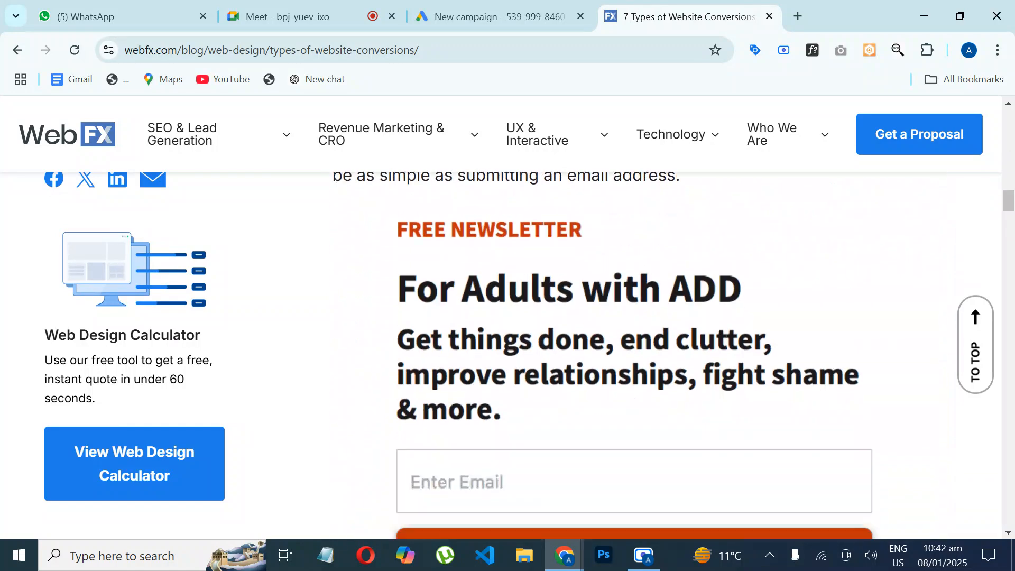
{"action": "scroll", "coordinate": [640, 348], "scroll_direction": "down", "scroll_amount": 10}
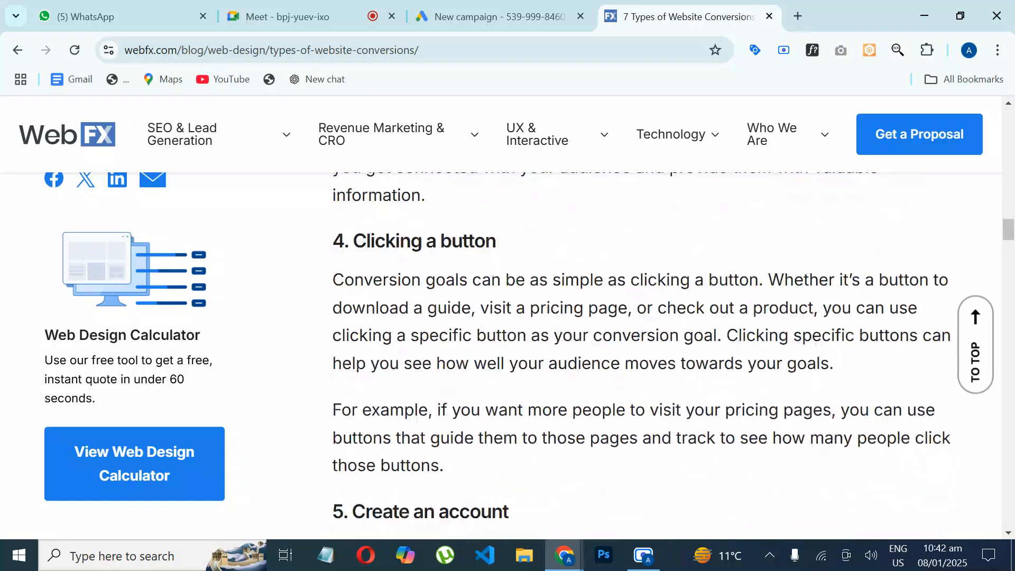
{"action": "scroll", "coordinate": [639, 349], "scroll_direction": "down", "scroll_amount": 10}
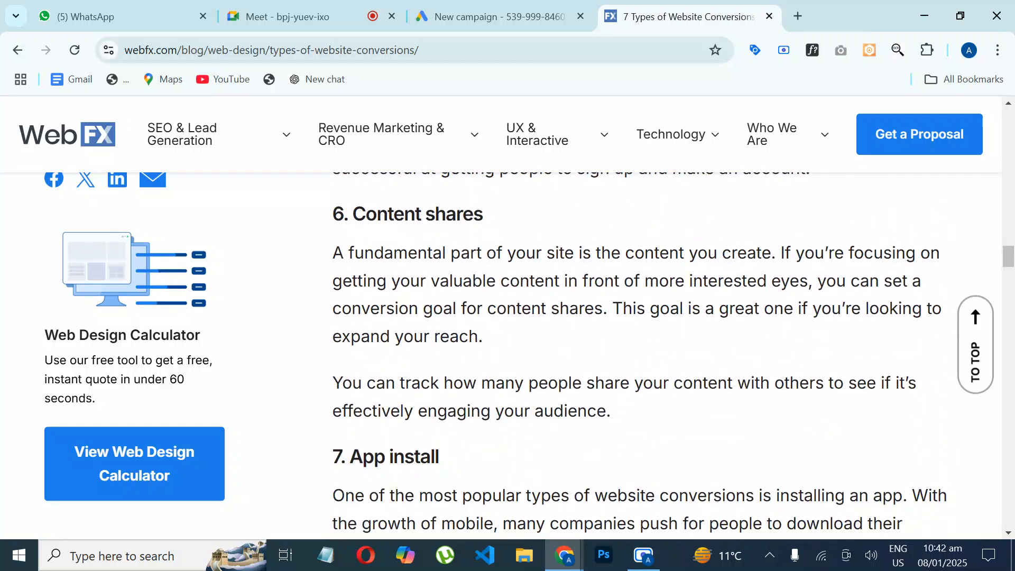
{"action": "scroll", "coordinate": [639, 349], "scroll_direction": "down", "scroll_amount": 10}
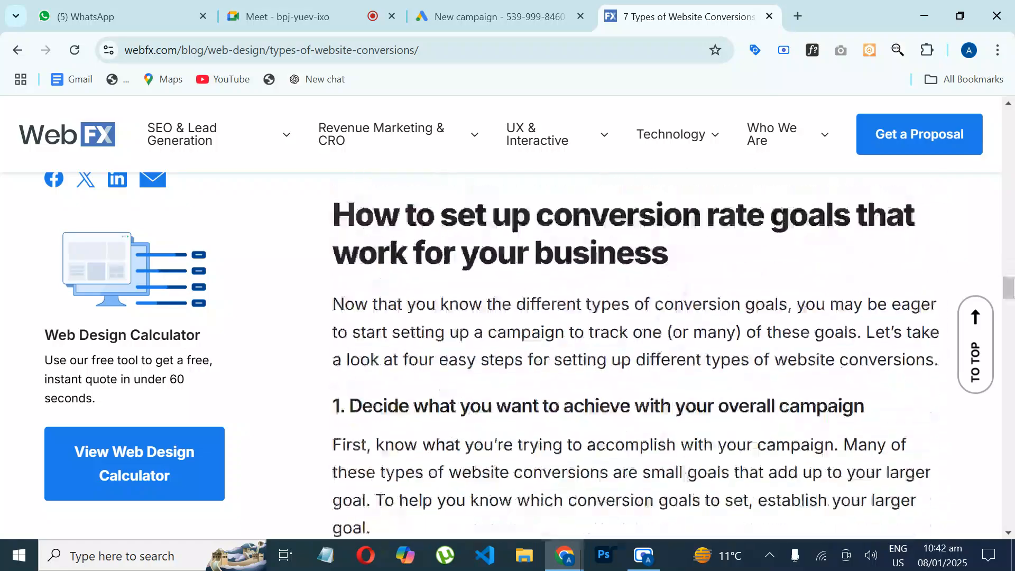
{"action": "scroll", "coordinate": [640, 349], "scroll_direction": "up", "scroll_amount": 3}
{"action": "scroll", "coordinate": [640, 349], "scroll_direction": "up", "scroll_amount": 20}
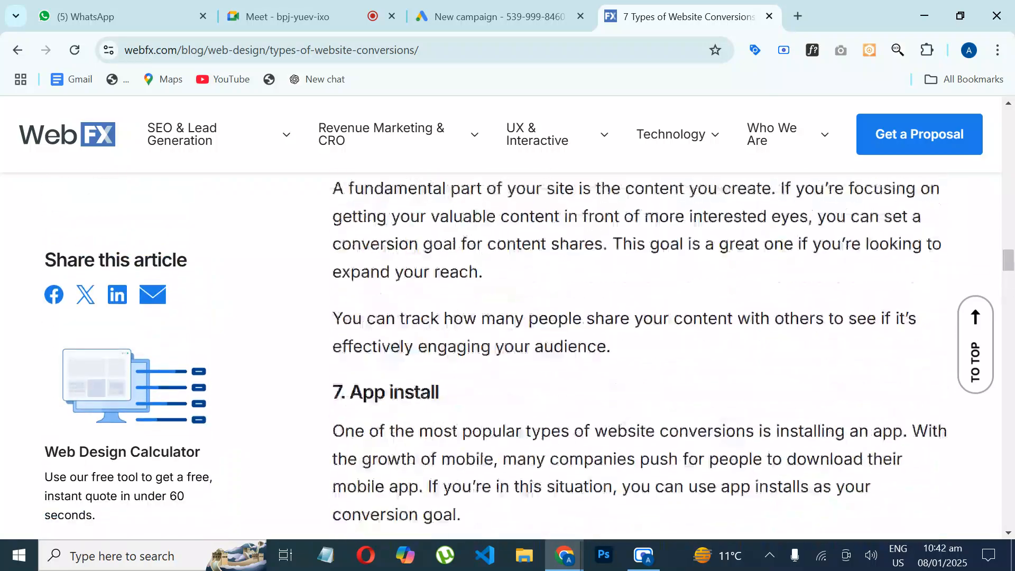
{"action": "scroll", "coordinate": [639, 349], "scroll_direction": "up", "scroll_amount": 20}
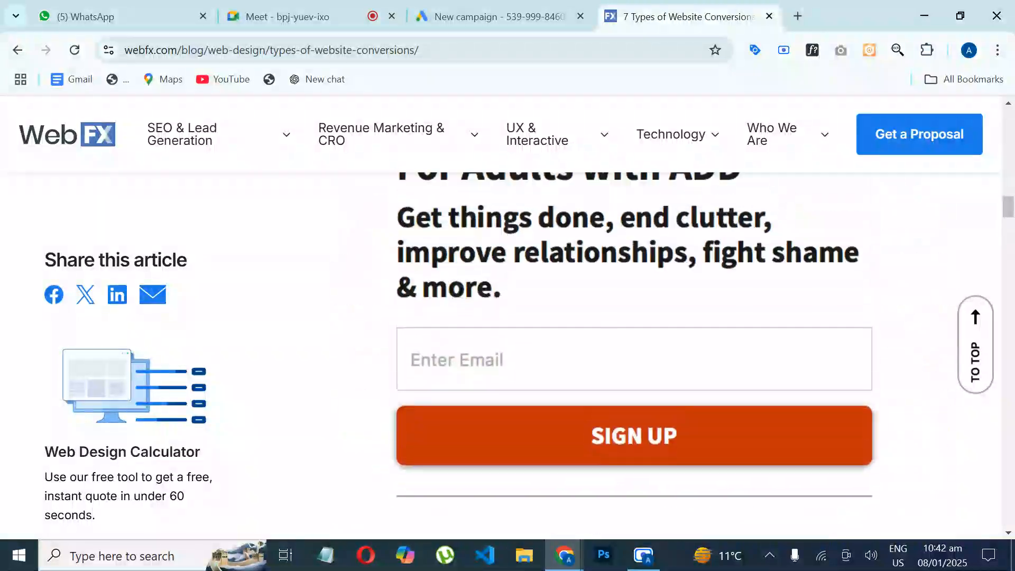
{"action": "scroll", "coordinate": [640, 349], "scroll_direction": "up", "scroll_amount": 1}
Examine the Purchase, Form submission and Sign-up conversion goals in the article, including the newsletter sign-up example.
{"action": "scroll", "coordinate": [640, 348], "scroll_direction": "down", "scroll_amount": 3}
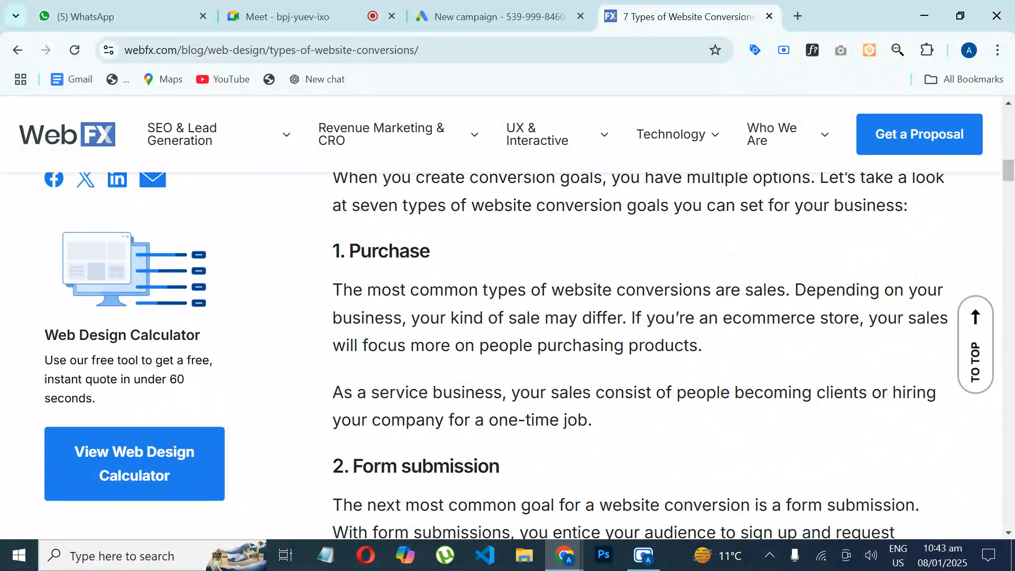
{"action": "scroll", "coordinate": [657, 329], "scroll_direction": "down", "scroll_amount": 1}
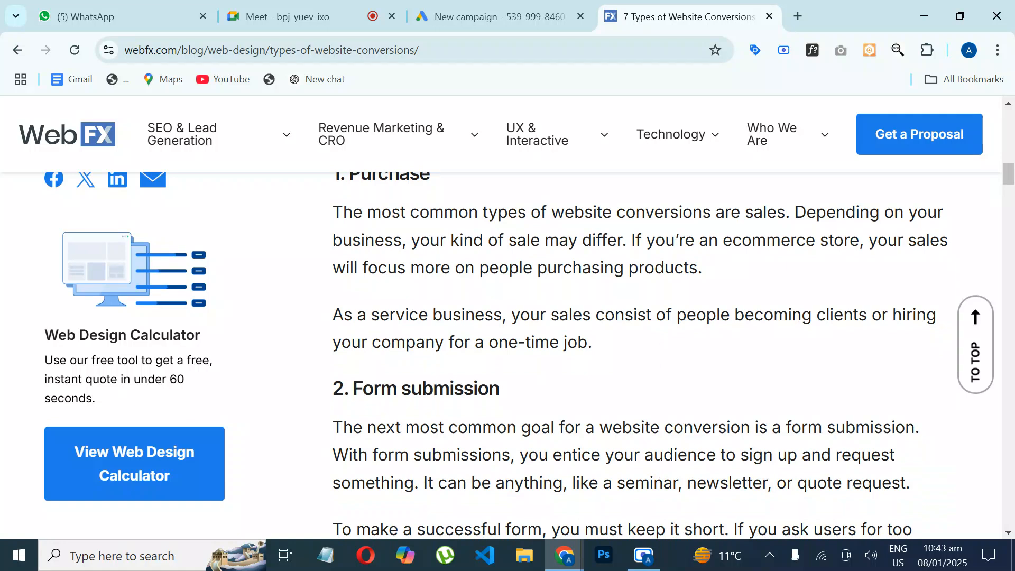
{"action": "scroll", "coordinate": [529, 355], "scroll_direction": "up", "scroll_amount": 1}
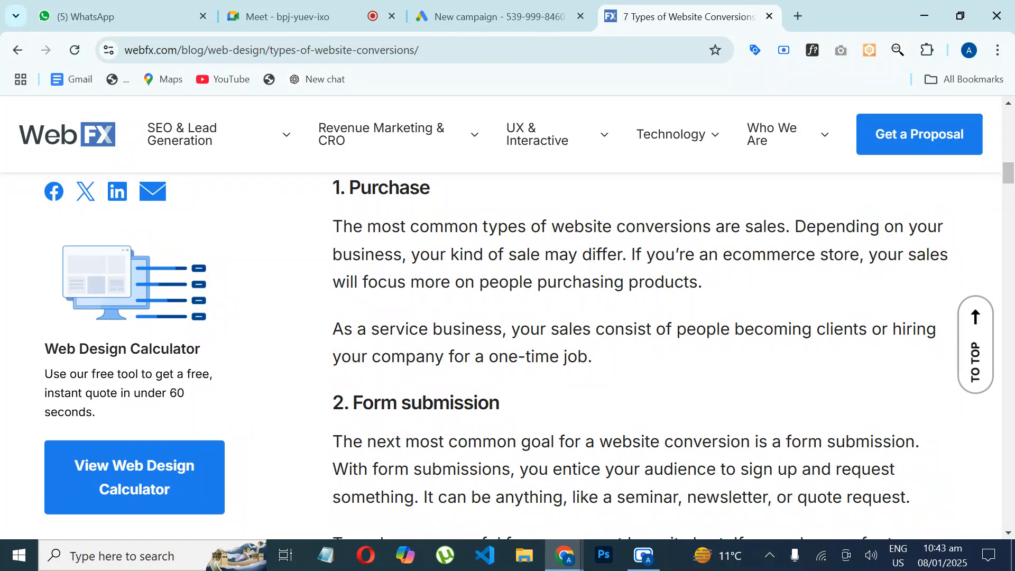
{"action": "scroll", "coordinate": [528, 355], "scroll_direction": "down", "scroll_amount": 3}
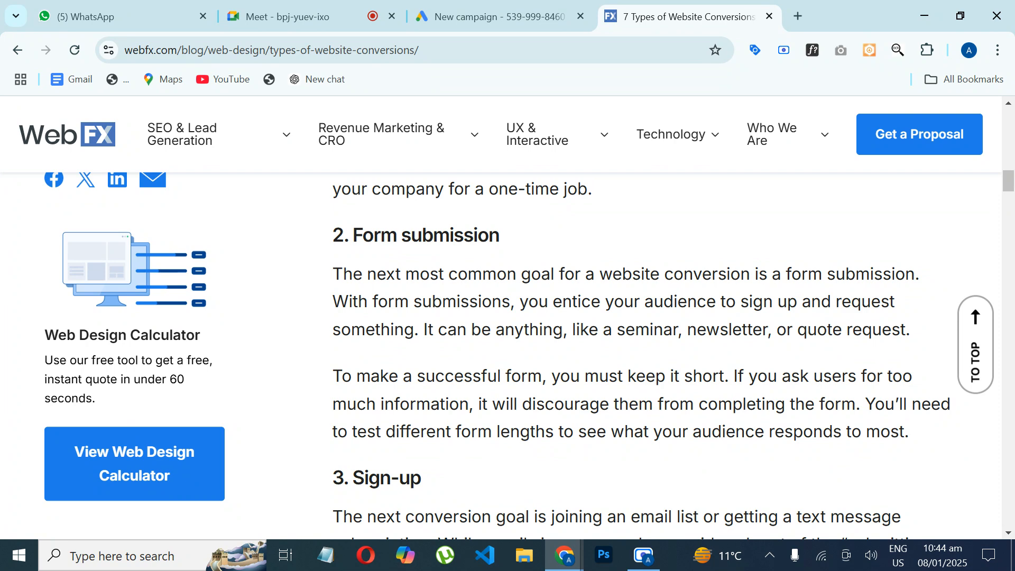
{"action": "scroll", "coordinate": [665, 352], "scroll_direction": "down", "scroll_amount": 1}
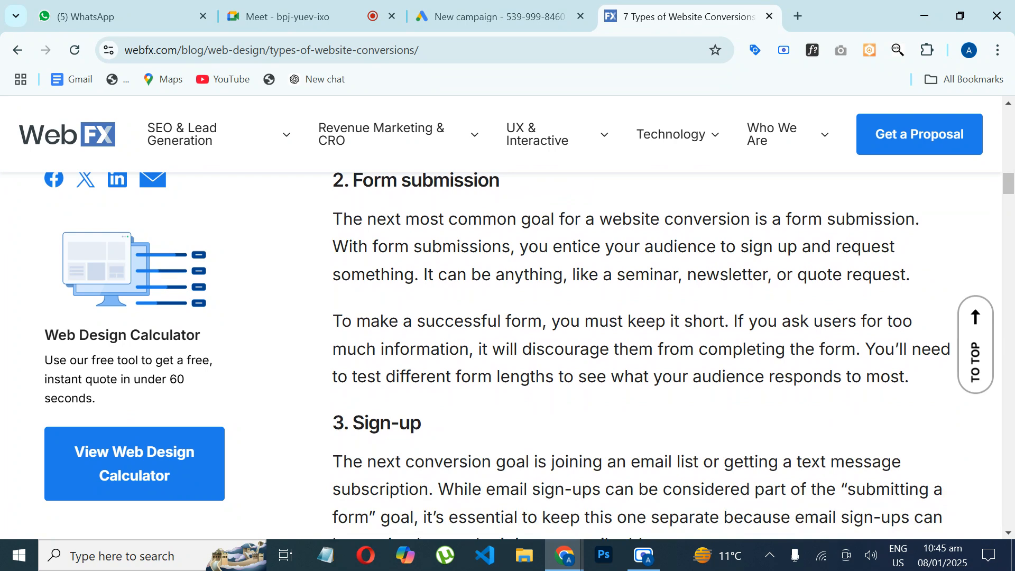
{"action": "scroll", "coordinate": [666, 355], "scroll_direction": "down", "scroll_amount": 3}
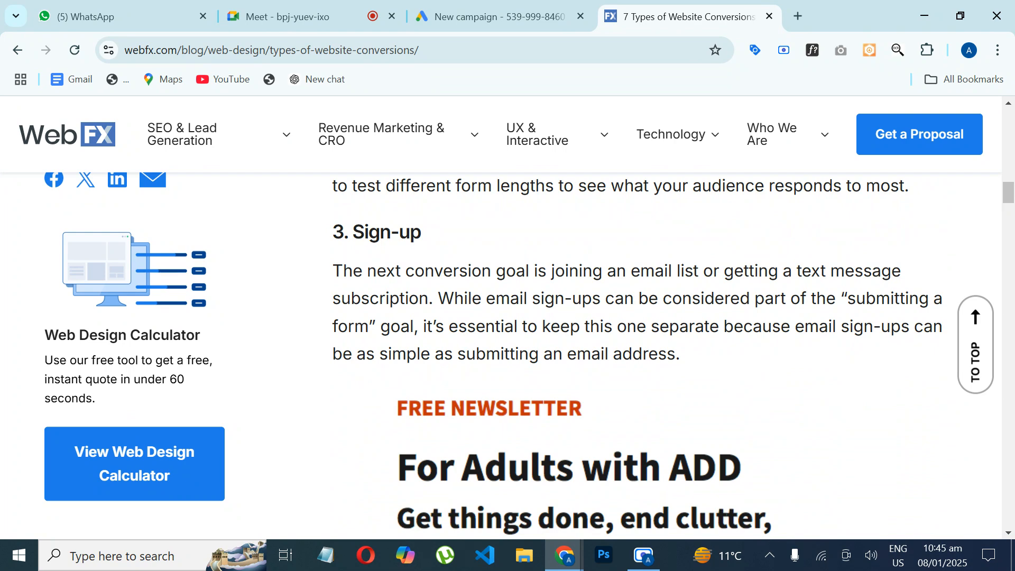
{"action": "scroll", "coordinate": [671, 327], "scroll_direction": "down", "scroll_amount": 5}
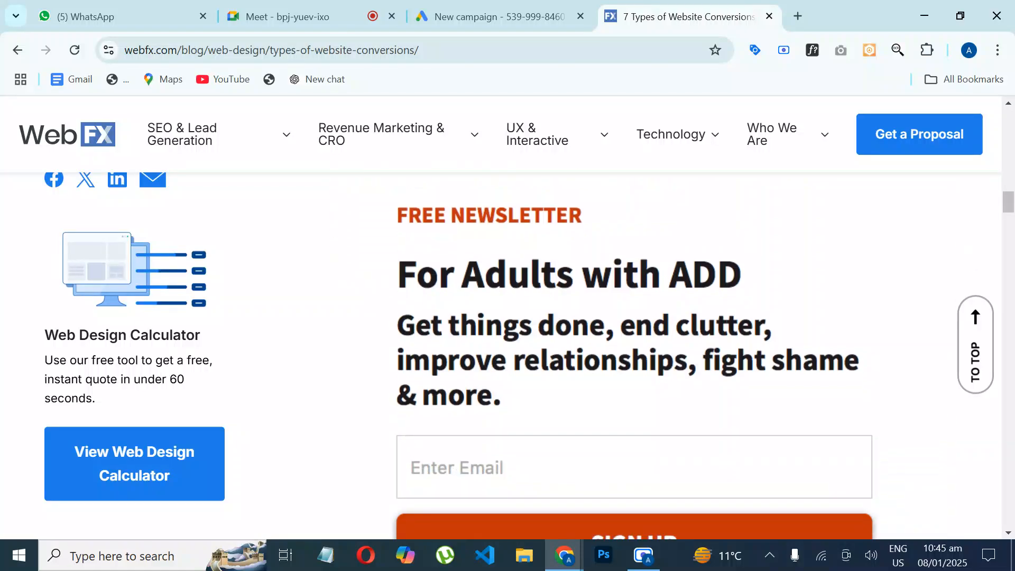
{"action": "scroll", "coordinate": [671, 327], "scroll_direction": "down", "scroll_amount": 5}
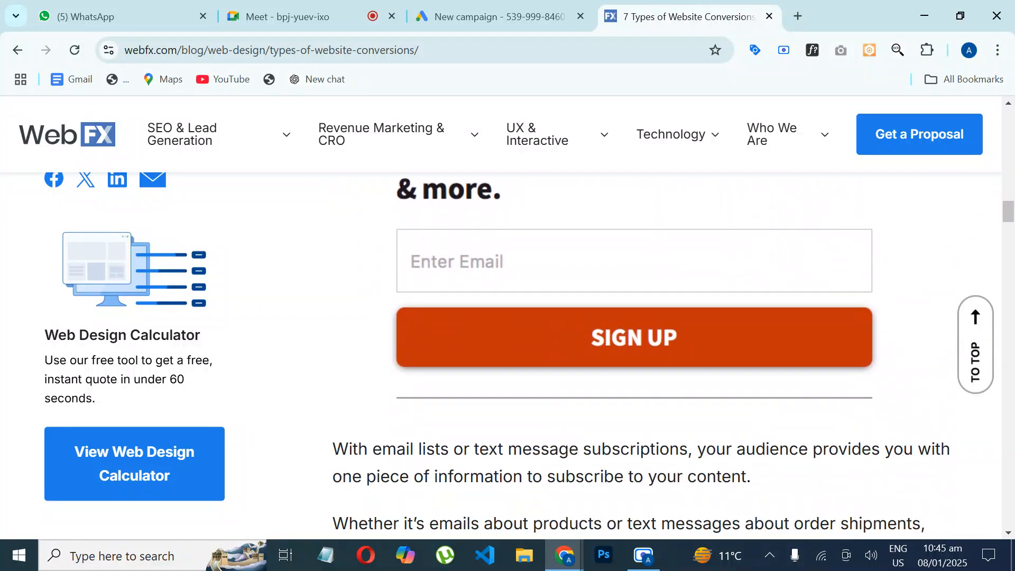
Review the article's Sign-up conversion goal again, comparing its description with the newsletter form example.
{"action": "scroll", "coordinate": [671, 328], "scroll_direction": "up", "scroll_amount": 7}
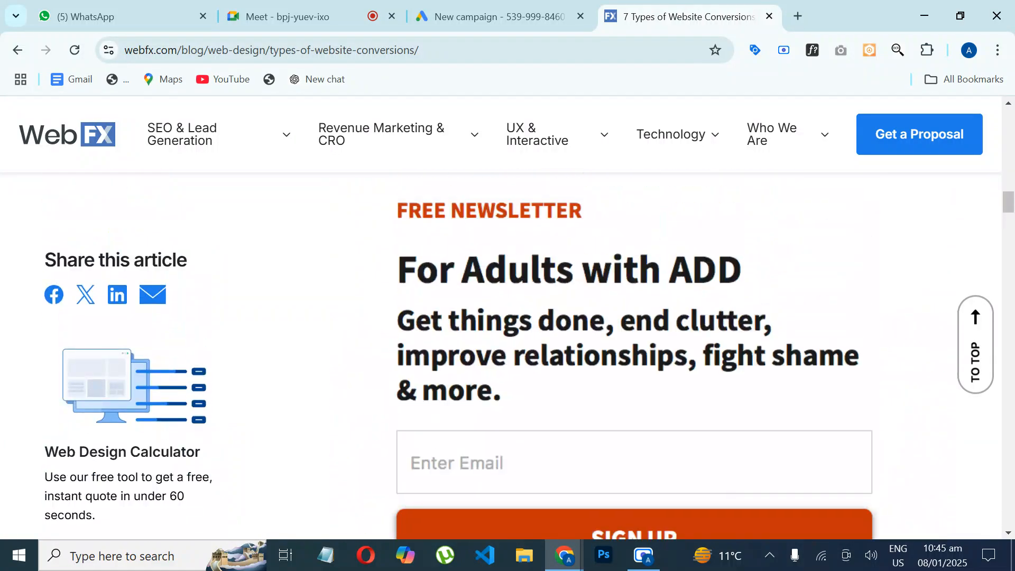
{"action": "scroll", "coordinate": [671, 327], "scroll_direction": "up", "scroll_amount": 5}
{"action": "scroll", "coordinate": [672, 328], "scroll_direction": "down", "scroll_amount": 12}
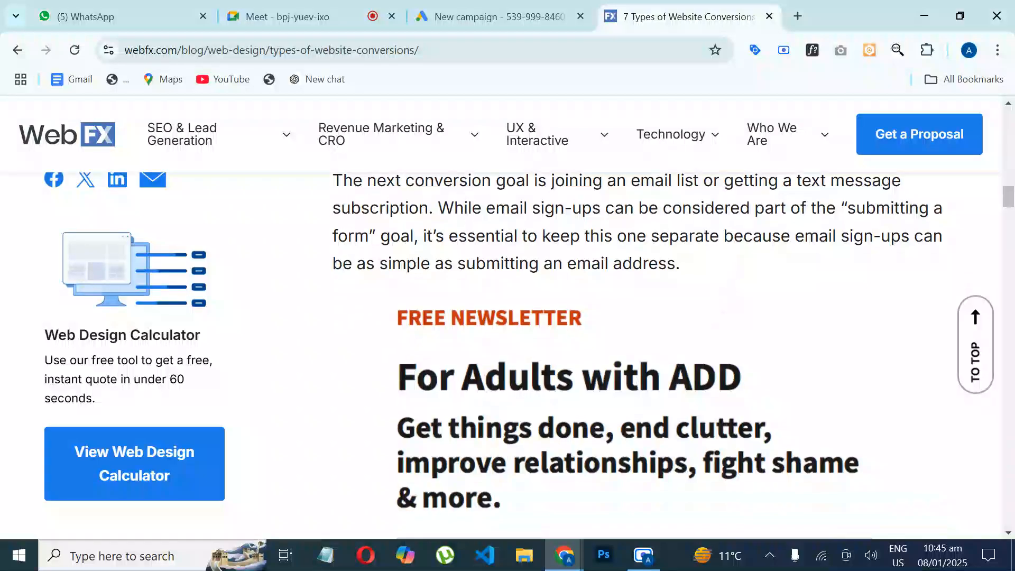
{"action": "scroll", "coordinate": [671, 327], "scroll_direction": "down", "scroll_amount": 4}
{"action": "scroll", "coordinate": [671, 327], "scroll_direction": "up", "scroll_amount": 7}
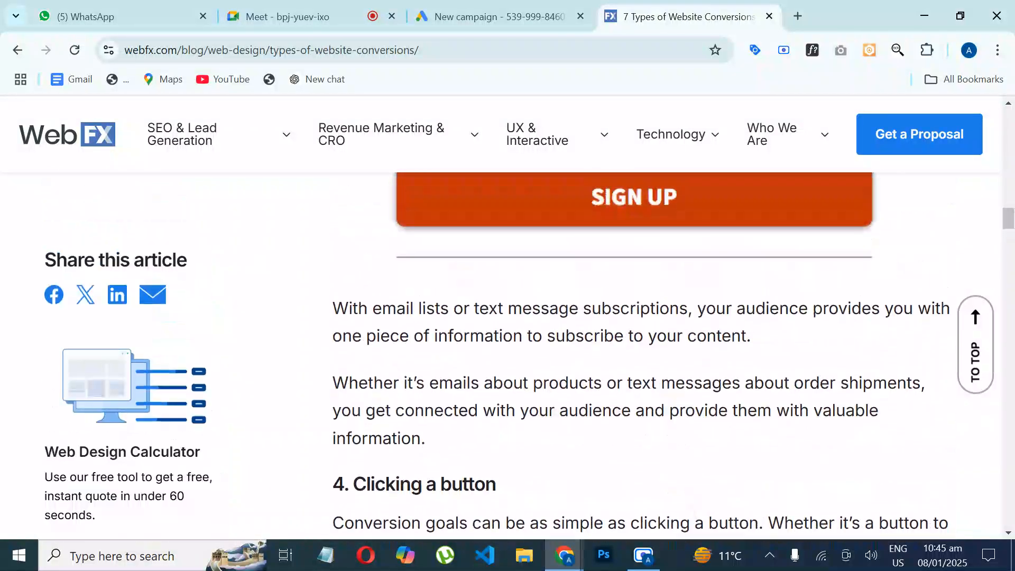
{"action": "scroll", "coordinate": [671, 327], "scroll_direction": "up", "scroll_amount": 8}
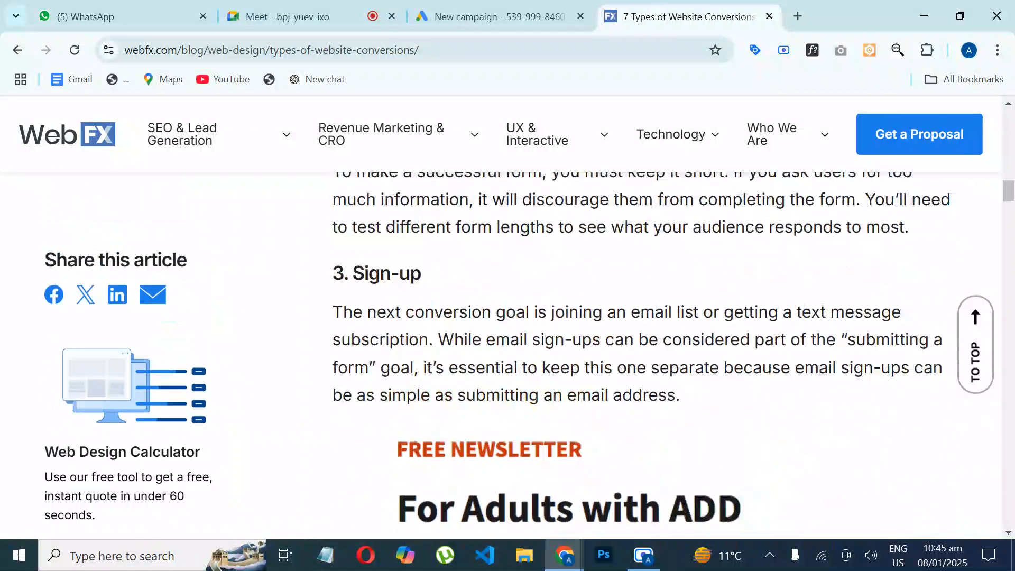
Read the article's "Clicking a button" conversion goal, and briefly check the Google Meet call before returning to the article.
{"action": "scroll", "coordinate": [671, 328], "scroll_direction": "down", "scroll_amount": 15}
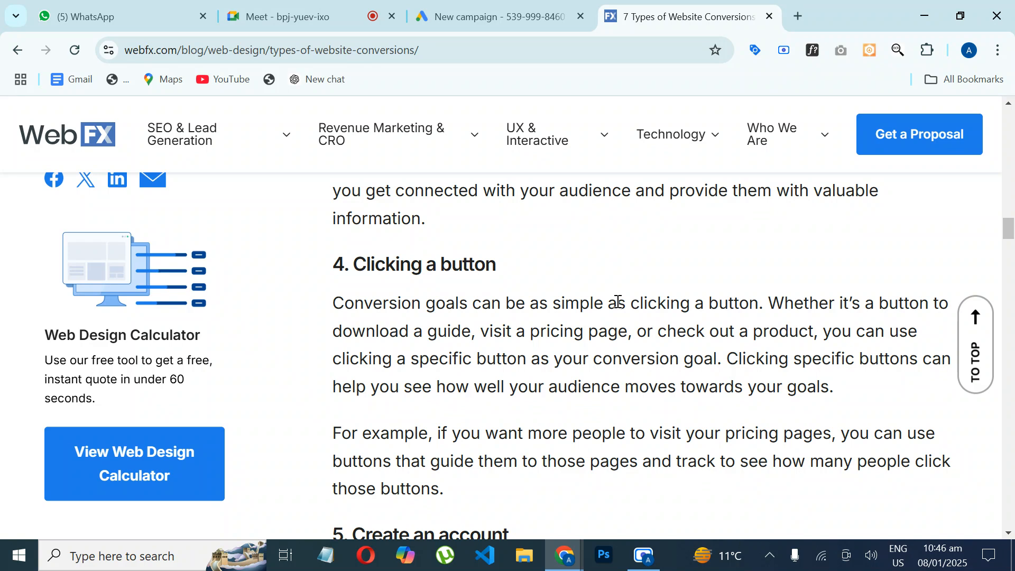
{"action": "scroll", "coordinate": [617, 301], "scroll_direction": "down", "scroll_amount": 2}
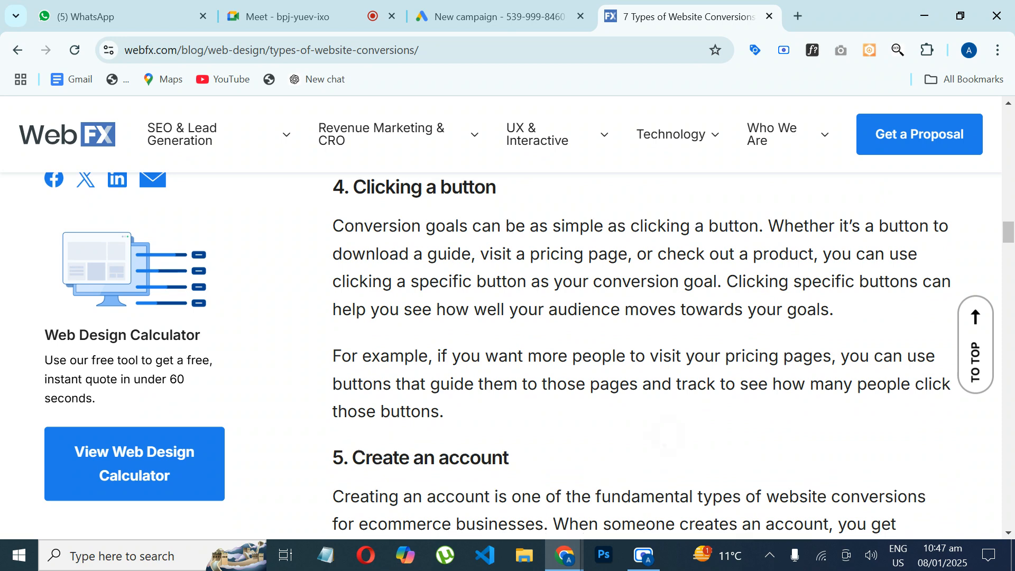
{"action": "scroll", "coordinate": [639, 354], "scroll_direction": "down", "scroll_amount": 3}
{"action": "left_click", "coordinate": [288, 16]}
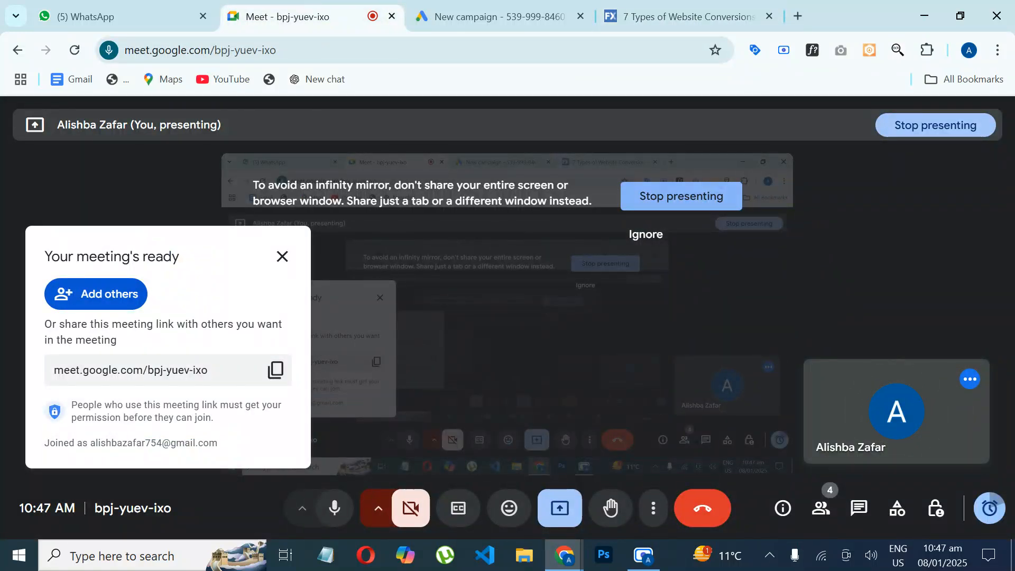
{"action": "left_click", "coordinate": [687, 16]}
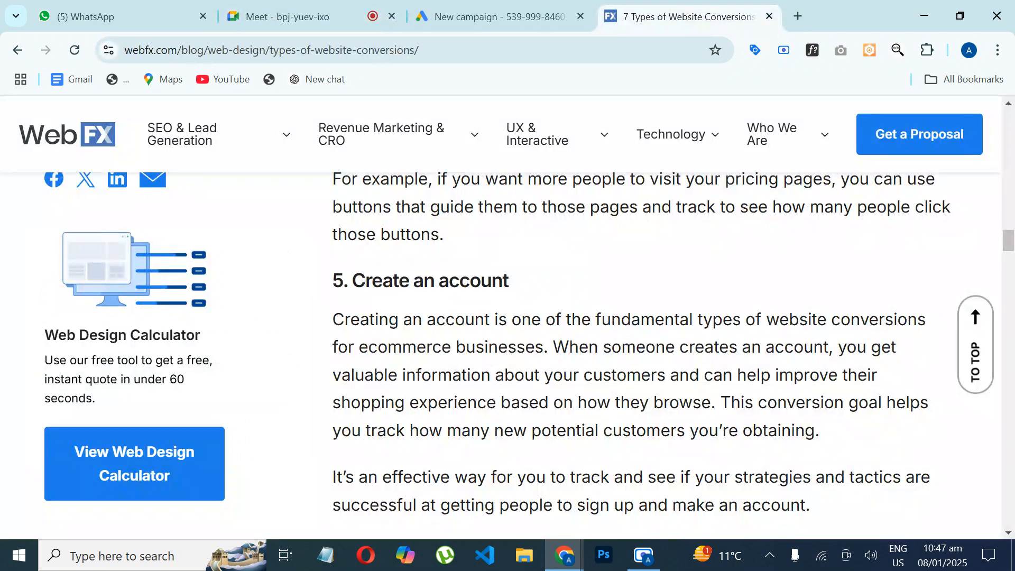
Read the article's "Create an account", "Content shares" and "App install" conversion goals, including the Starbucks app download example.
{"action": "scroll", "coordinate": [673, 321], "scroll_direction": "down", "scroll_amount": 1}
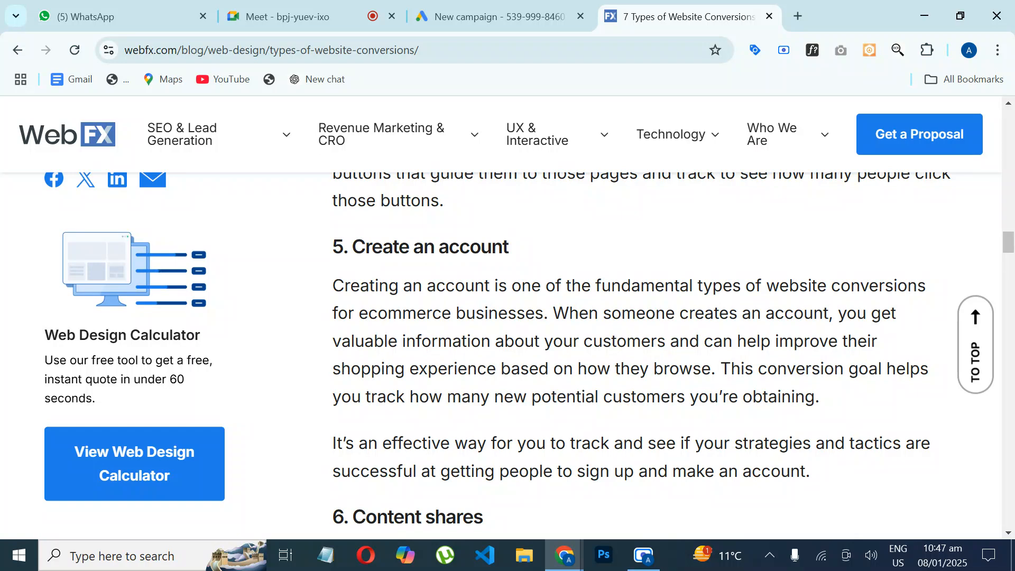
{"action": "scroll", "coordinate": [673, 349], "scroll_direction": "down", "scroll_amount": 1}
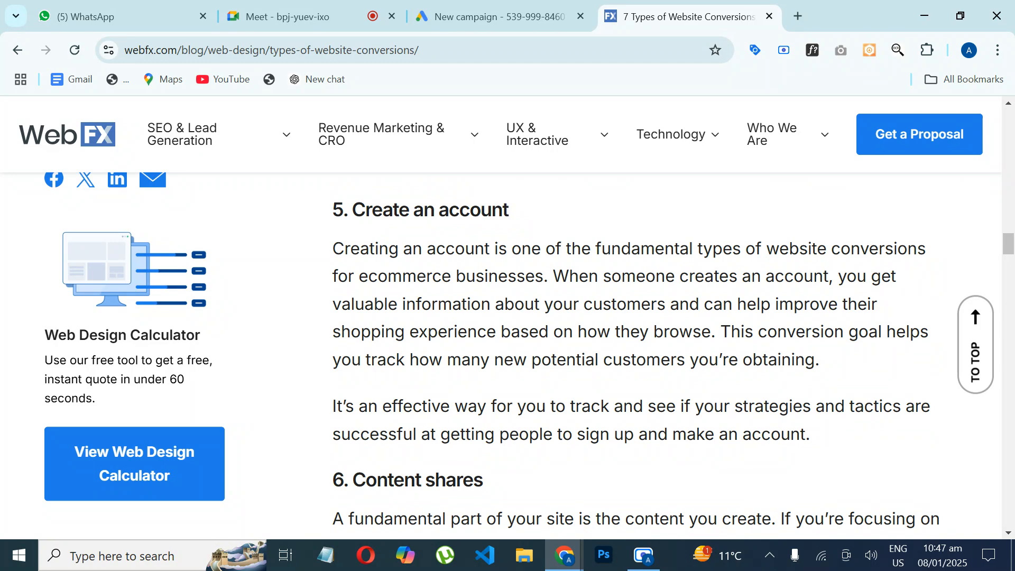
{"action": "scroll", "coordinate": [634, 344], "scroll_direction": "down", "scroll_amount": 1}
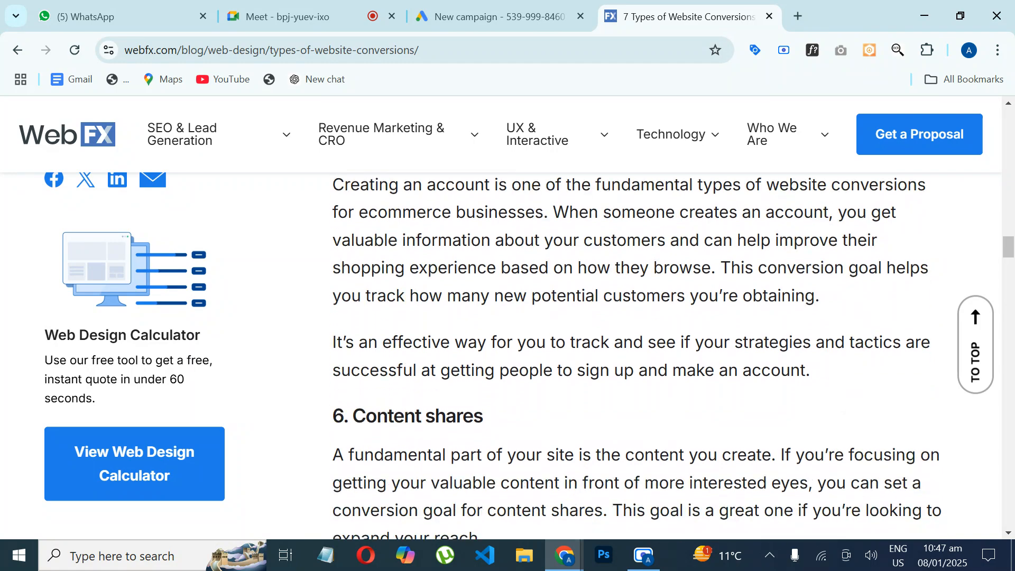
{"action": "scroll", "coordinate": [634, 343], "scroll_direction": "down", "scroll_amount": 3}
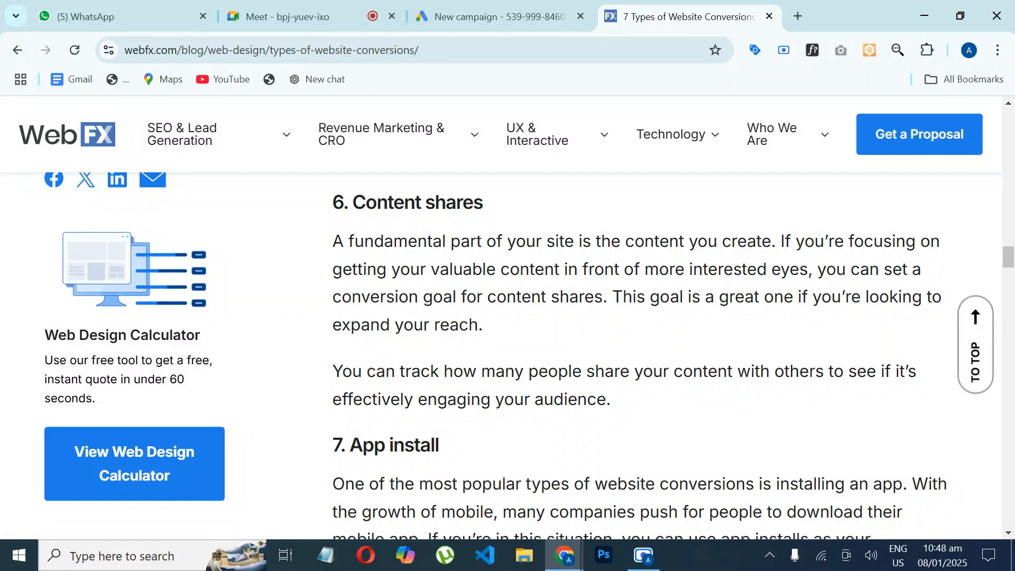
{"action": "scroll", "coordinate": [640, 349], "scroll_direction": "down", "scroll_amount": 1}
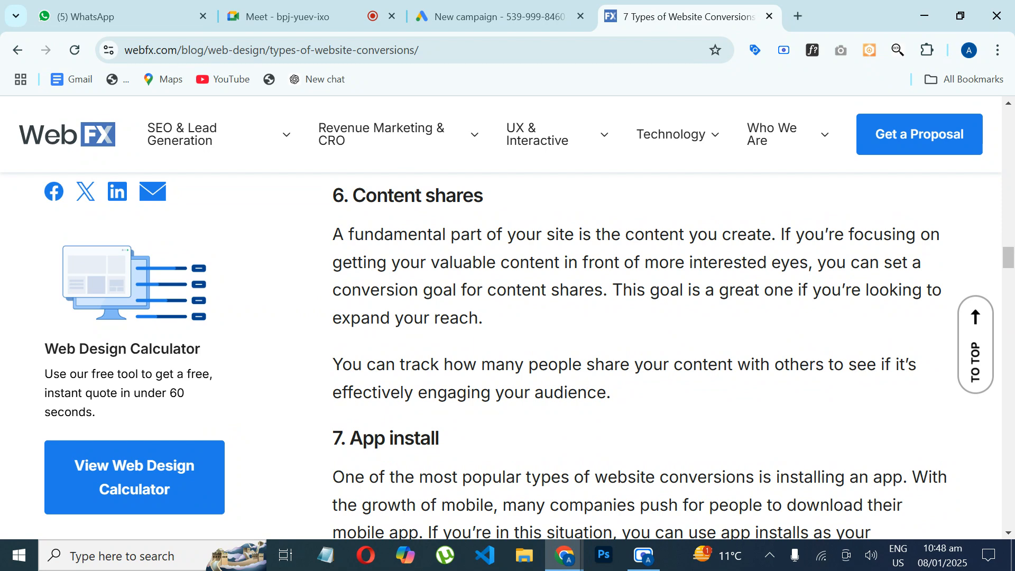
{"action": "scroll", "coordinate": [634, 354], "scroll_direction": "down", "scroll_amount": 1}
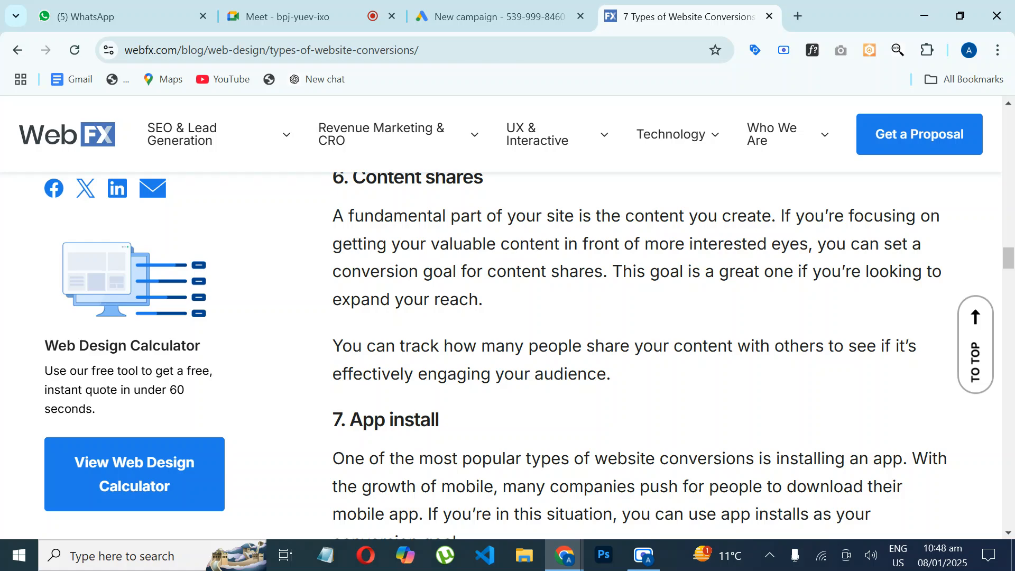
{"action": "scroll", "coordinate": [507, 354], "scroll_direction": "up", "scroll_amount": 1}
{"action": "scroll", "coordinate": [507, 354], "scroll_direction": "down", "scroll_amount": 2}
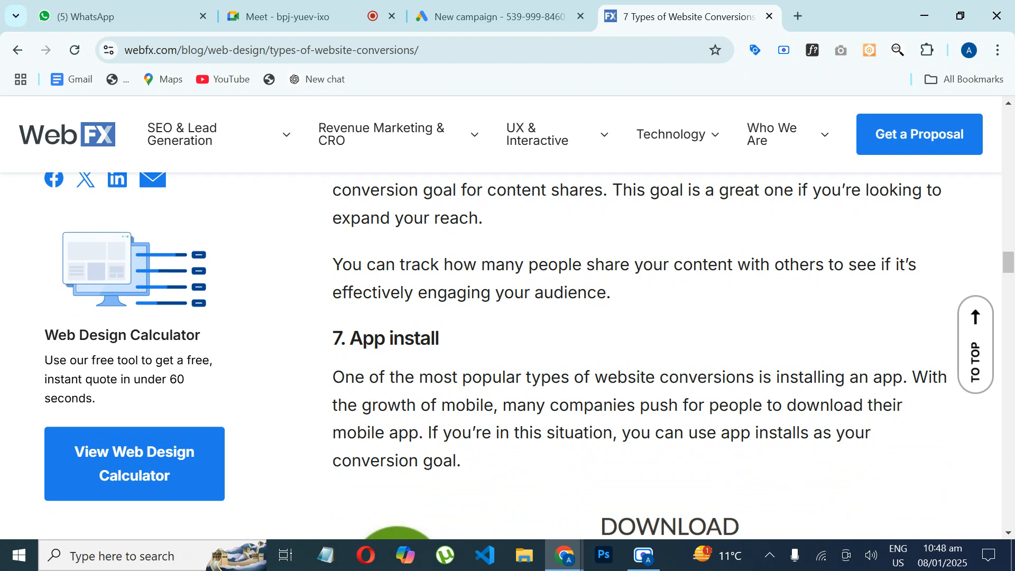
{"action": "scroll", "coordinate": [671, 354], "scroll_direction": "down", "scroll_amount": 2}
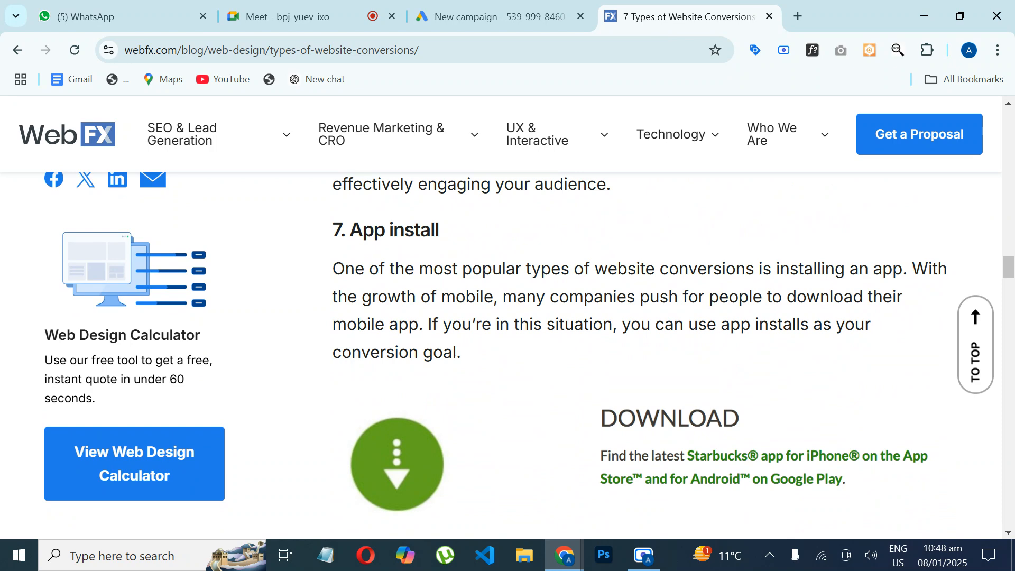
{"action": "scroll", "coordinate": [672, 355], "scroll_direction": "down", "scroll_amount": 10}
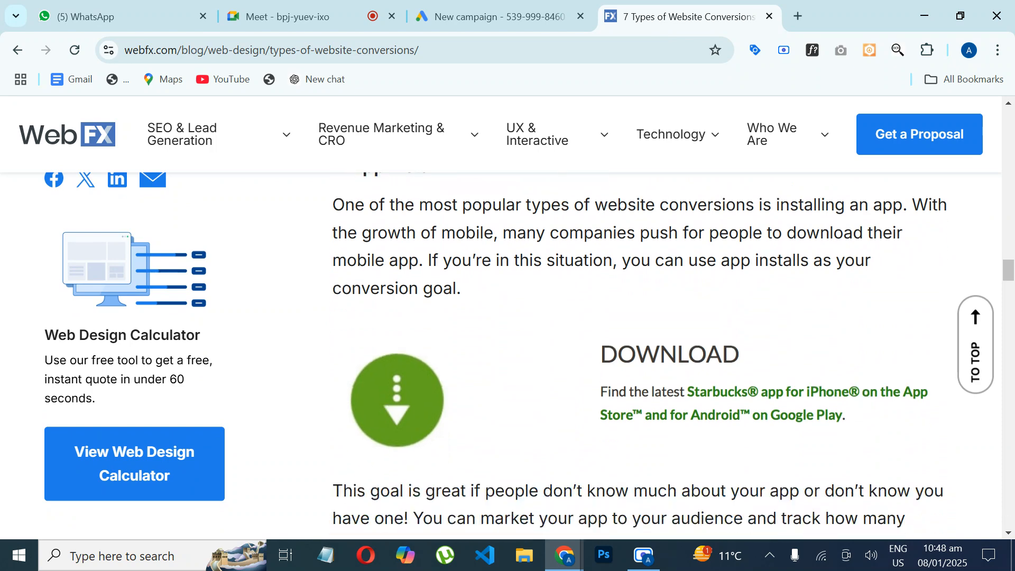
Close the WebFX article, return to the Google Ads campaign page, and clear the highlighted "Conversion goals" text.
{"action": "scroll", "coordinate": [665, 354], "scroll_direction": "up", "scroll_amount": 20}
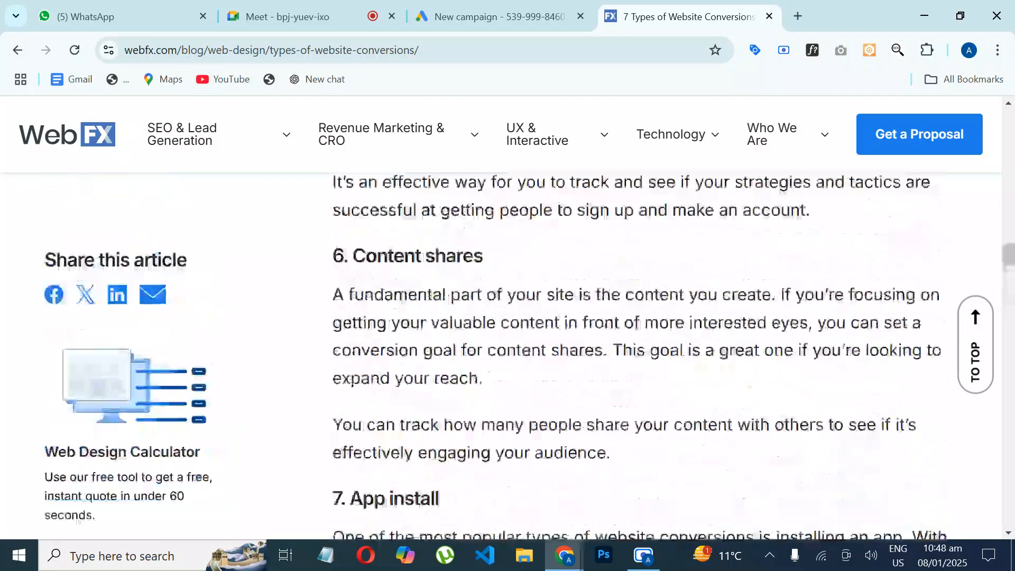
{"action": "scroll", "coordinate": [666, 338], "scroll_direction": "up", "scroll_amount": 5}
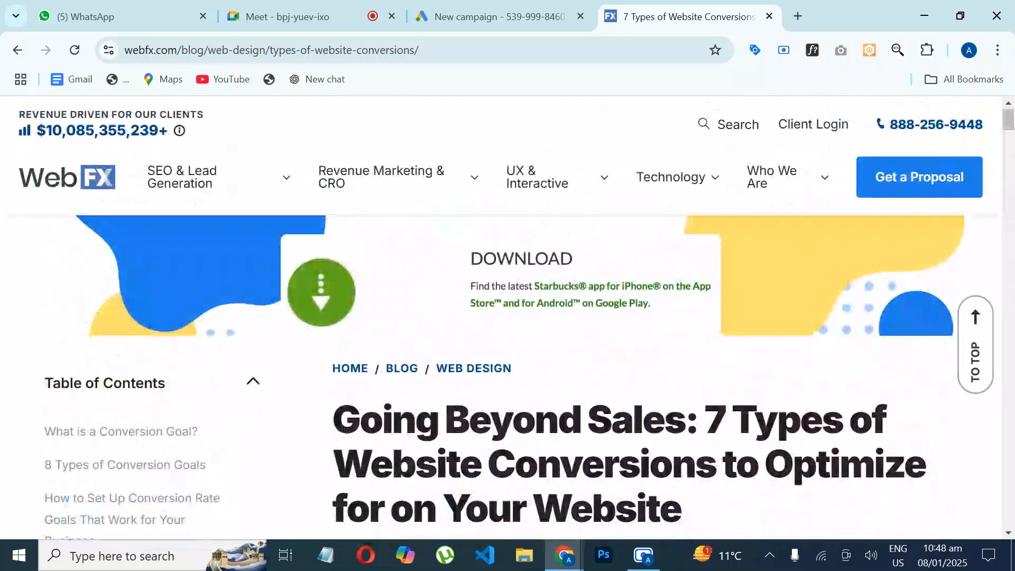
{"action": "left_click", "coordinate": [769, 17]}
{"action": "scroll", "coordinate": [496, 197], "scroll_direction": "up", "scroll_amount": 2}
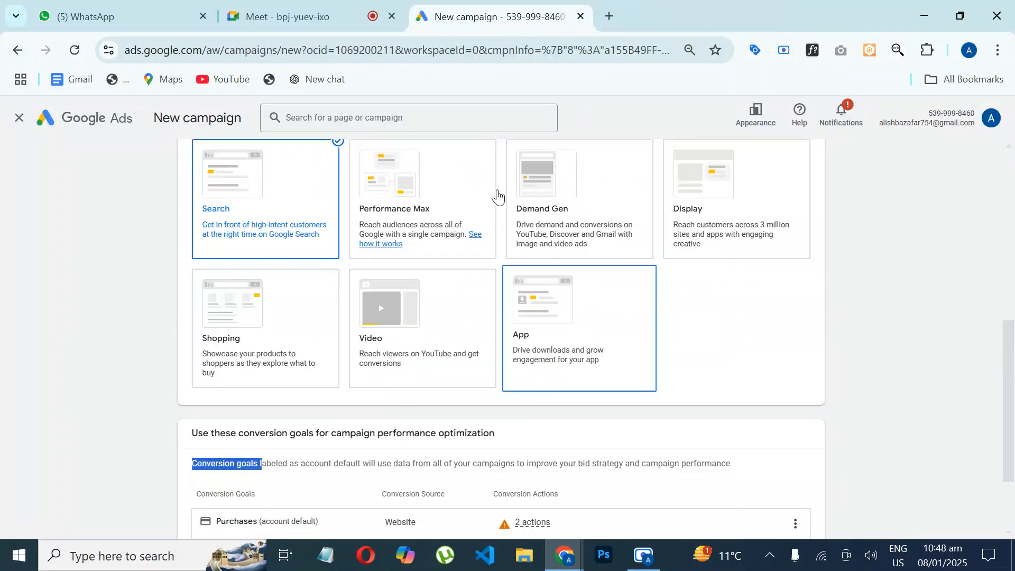
{"action": "left_click", "coordinate": [92, 431]}
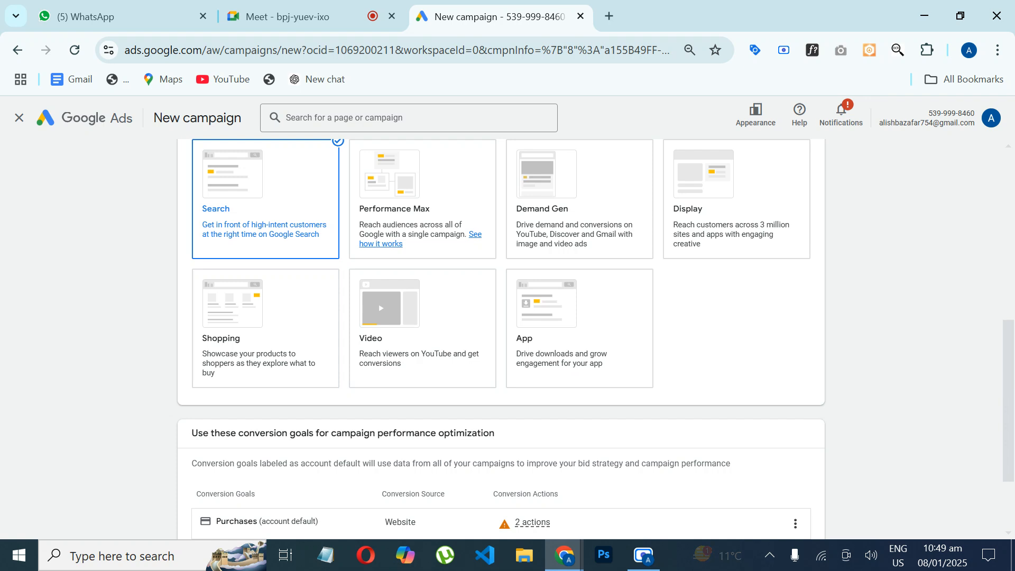
Continue with the Search campaign type and the Purchases conversion goal, and select Website visits as the desired campaign result.
{"action": "scroll", "coordinate": [1004, 385], "scroll_direction": "down", "scroll_amount": 2}
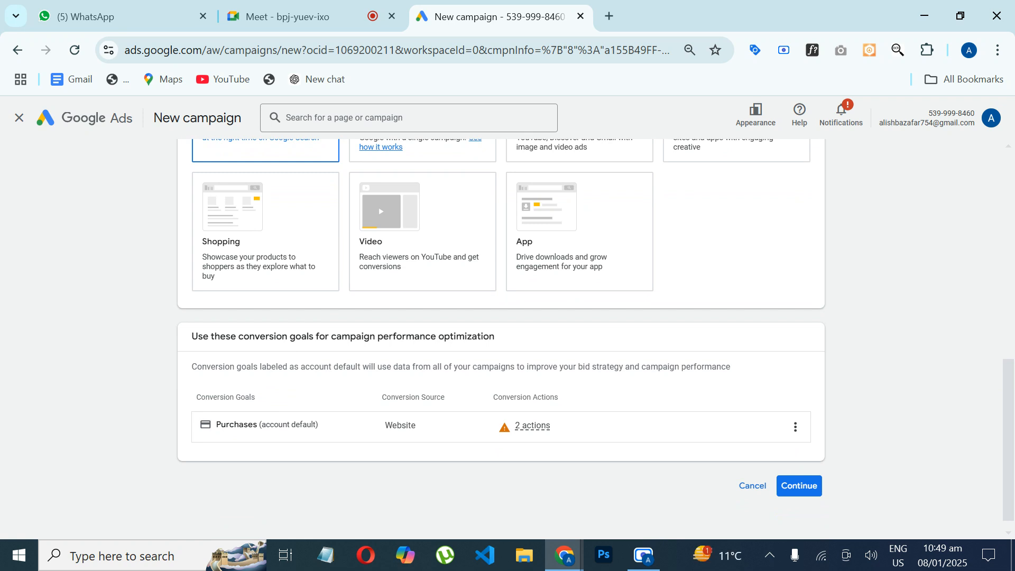
{"action": "left_click", "coordinate": [799, 486]}
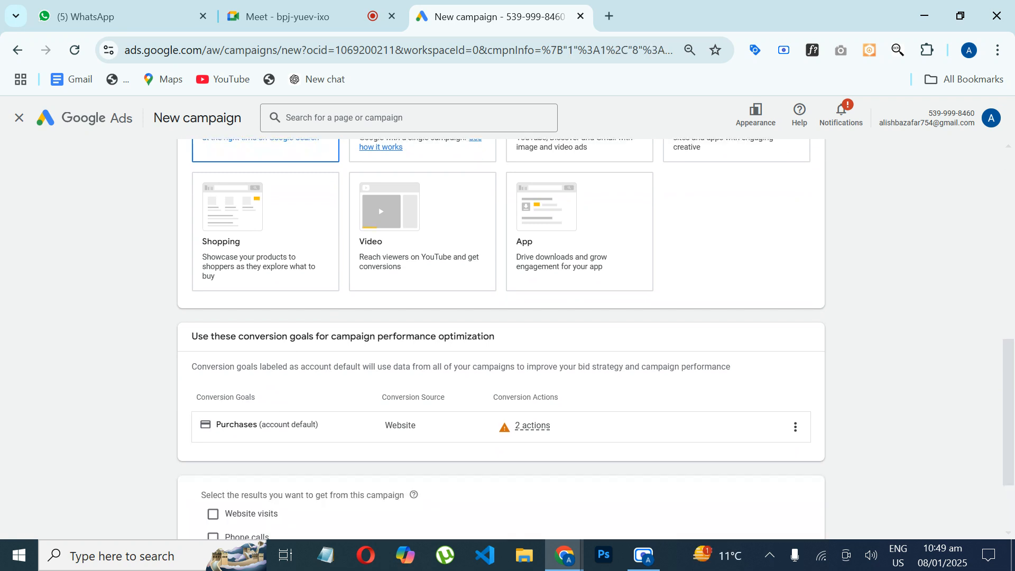
{"action": "scroll", "coordinate": [501, 338], "scroll_direction": "down", "scroll_amount": 2}
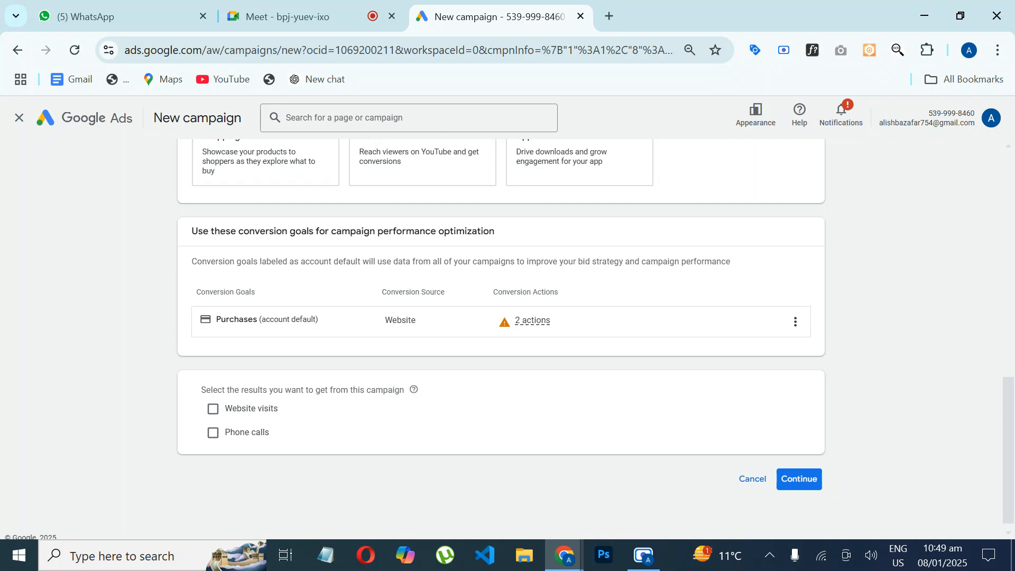
{"action": "left_click", "coordinate": [213, 408]}
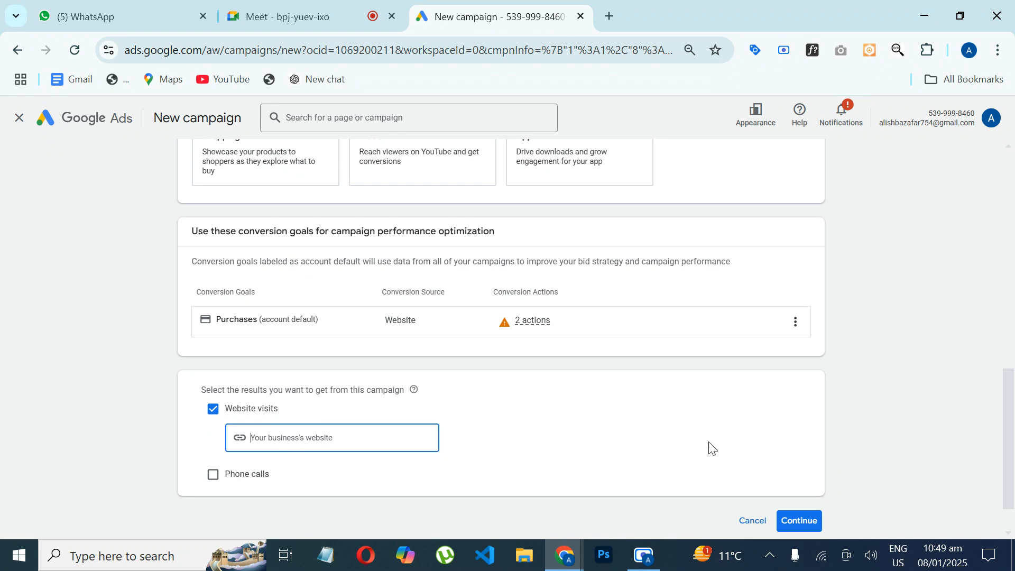
{"action": "left_click", "coordinate": [591, 210]}
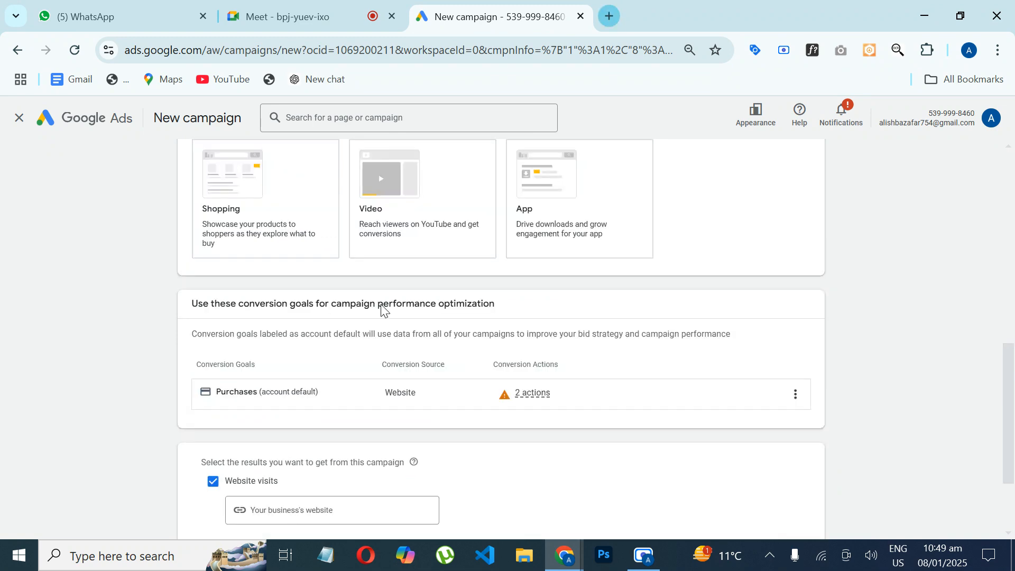
{"action": "left_click_drag", "start_coordinate": [1009, 376], "coordinate": [1003, 425]}
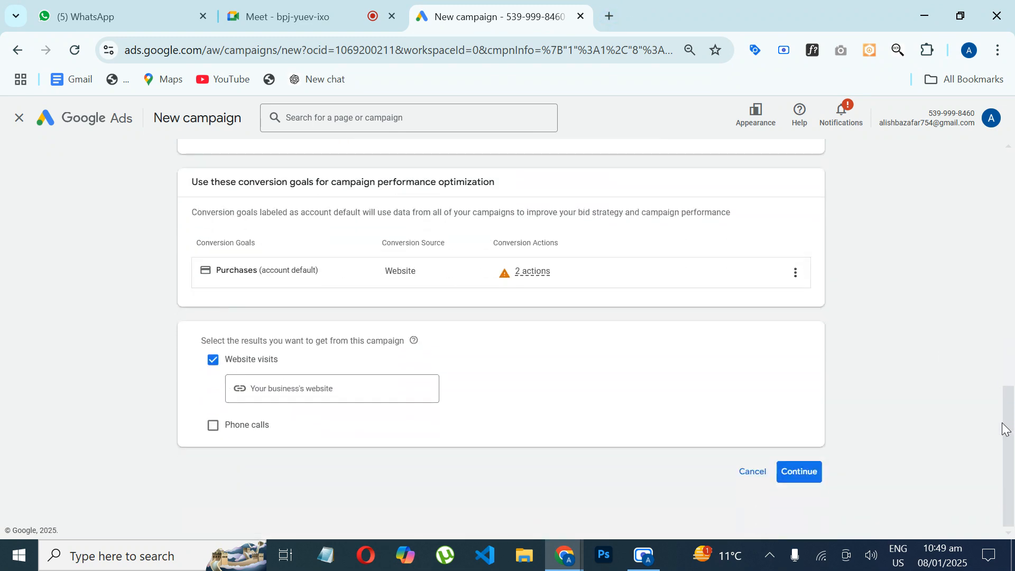
Look up "aptech" in a new tab's address bar and copy the suggested aptech-education.com.pk address.
{"action": "left_click", "coordinate": [290, 398]}
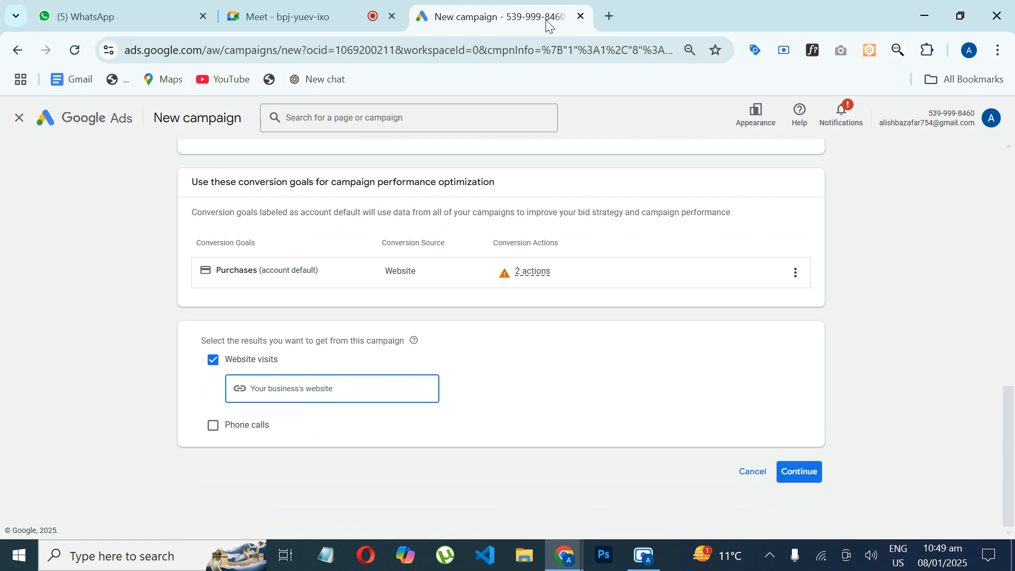
{"action": "left_click", "coordinate": [609, 16]}
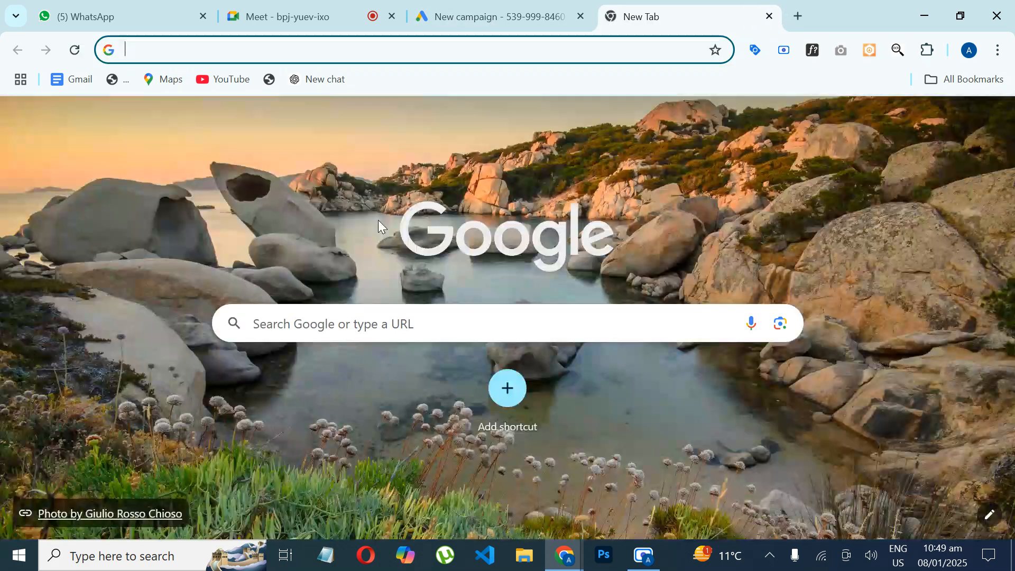
{"action": "type", "text": "aptech"}
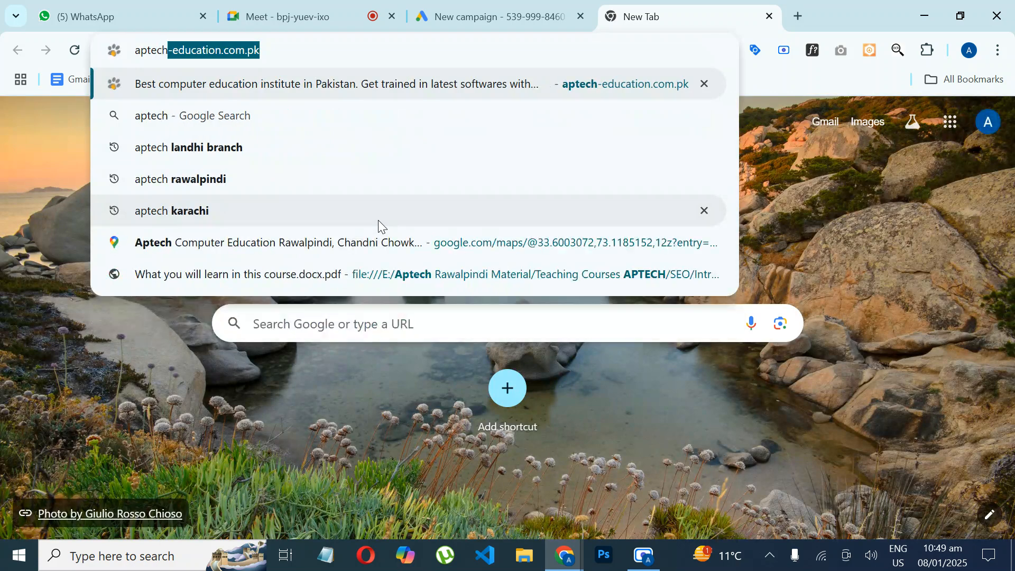
{"action": "key", "text": "ctrl+a"}
{"action": "key", "text": "ctrl+c"}
{"action": "key", "text": "BackSpace"}
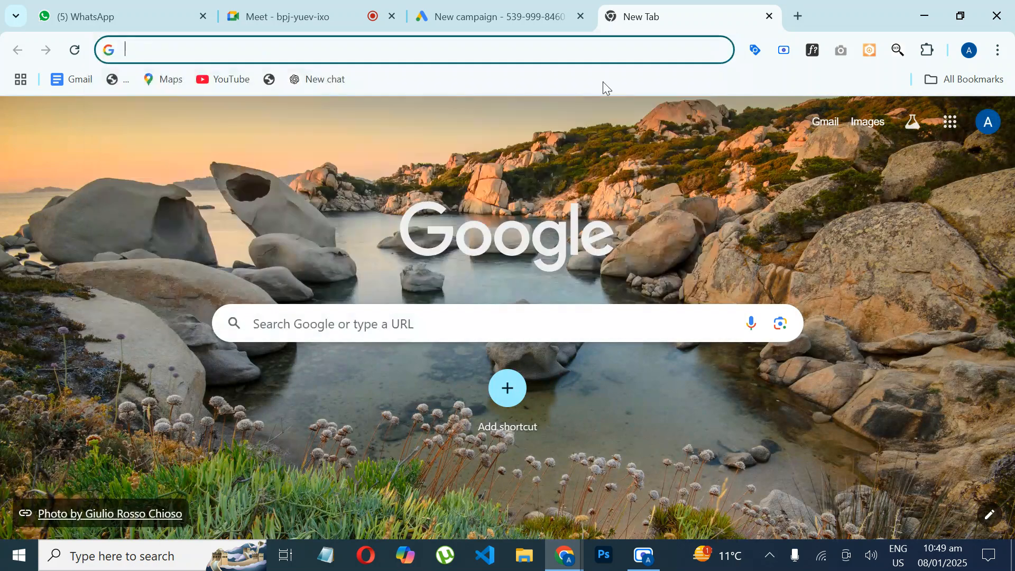
{"action": "left_click", "coordinate": [474, 7]}
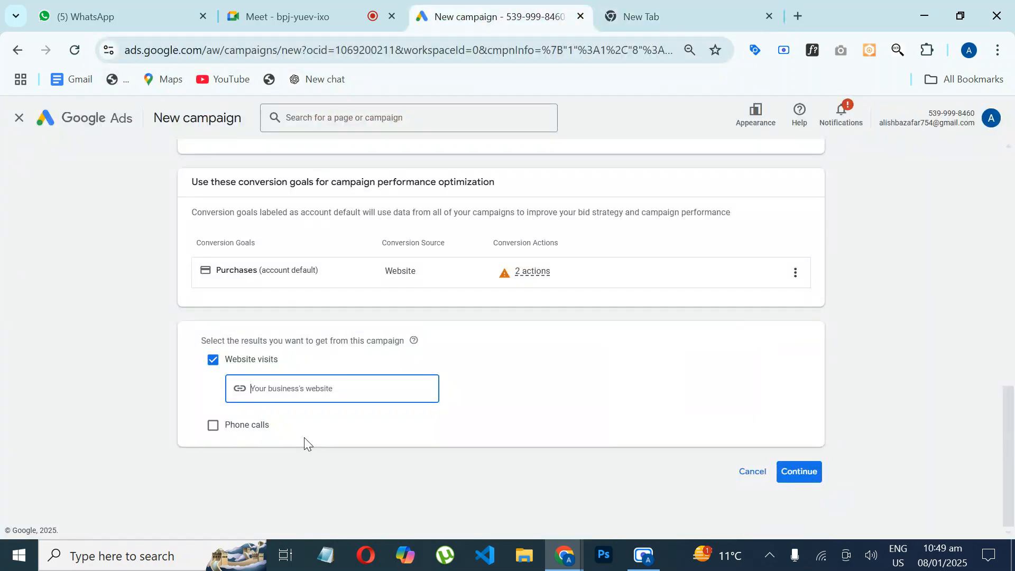
{"action": "key", "text": "ctrl+v"}
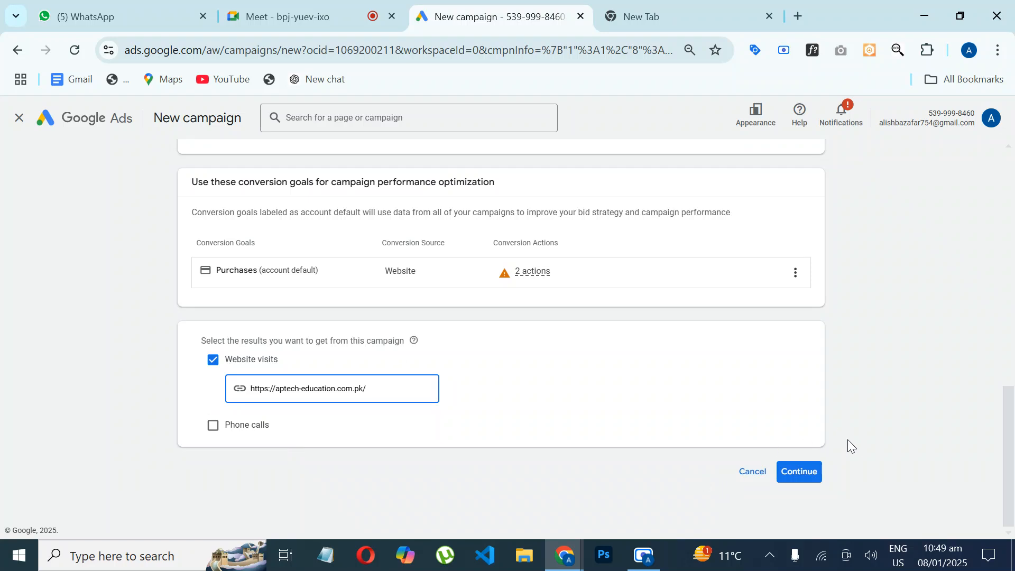
{"action": "left_click", "coordinate": [799, 479]}
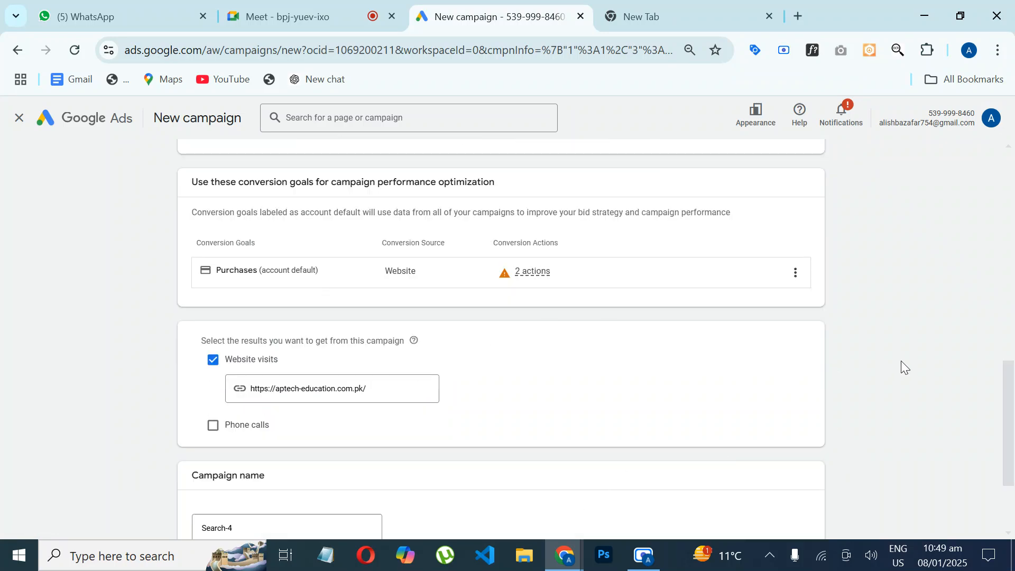
{"action": "scroll", "coordinate": [900, 360], "scroll_direction": "down", "scroll_amount": 2}
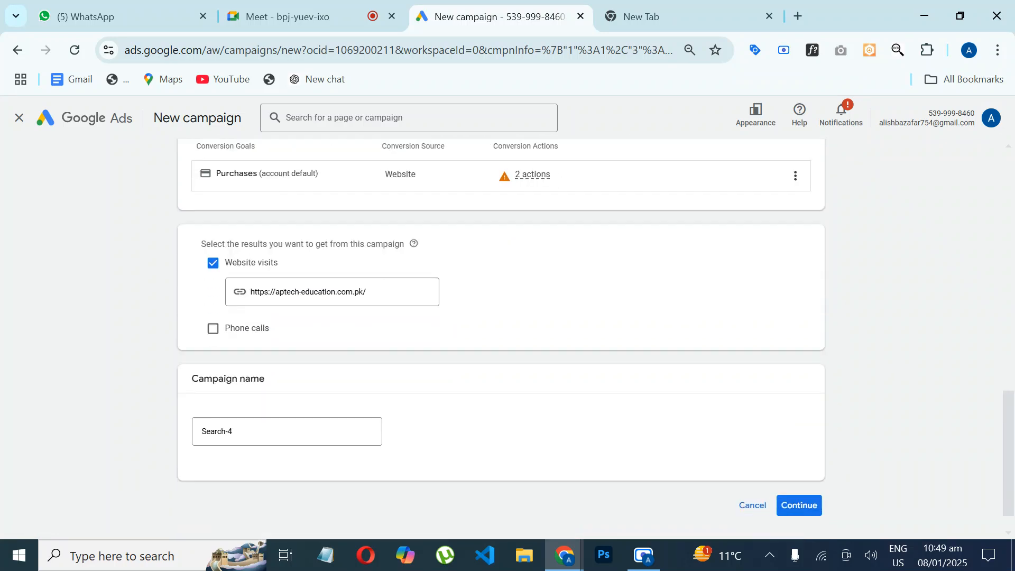
Keep the campaign name Search-4 and start a new campaign instead of finishing a saved draft.
{"action": "triple_click", "coordinate": [252, 429]}
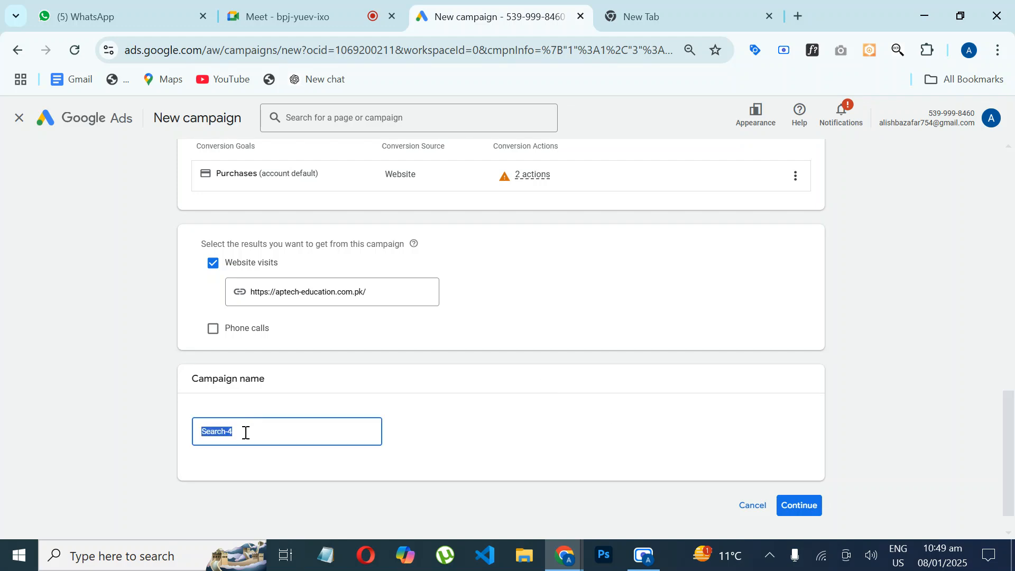
{"action": "left_click", "coordinate": [247, 430]}
{"action": "left_click", "coordinate": [800, 504]}
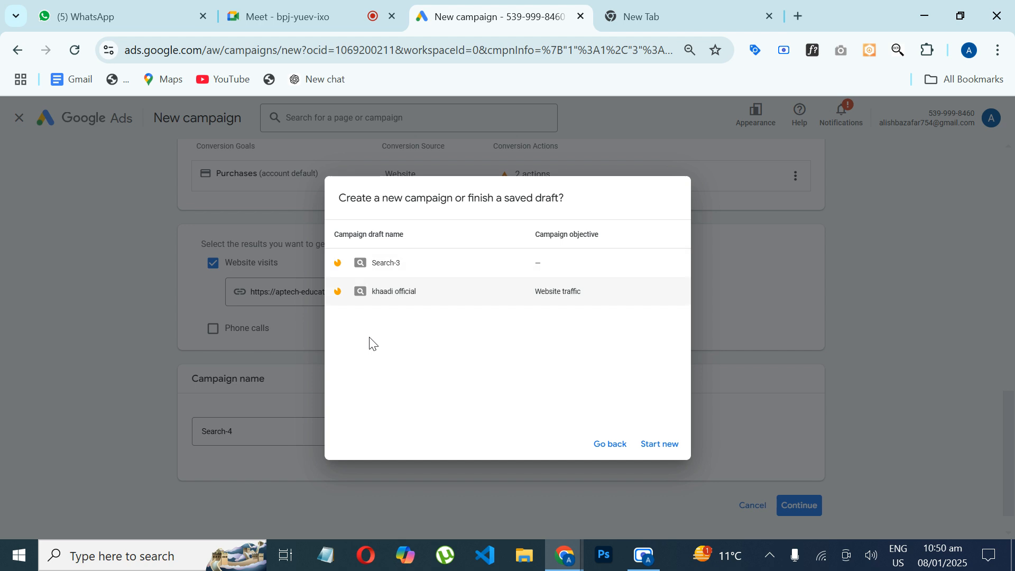
{"action": "left_click", "coordinate": [655, 446]}
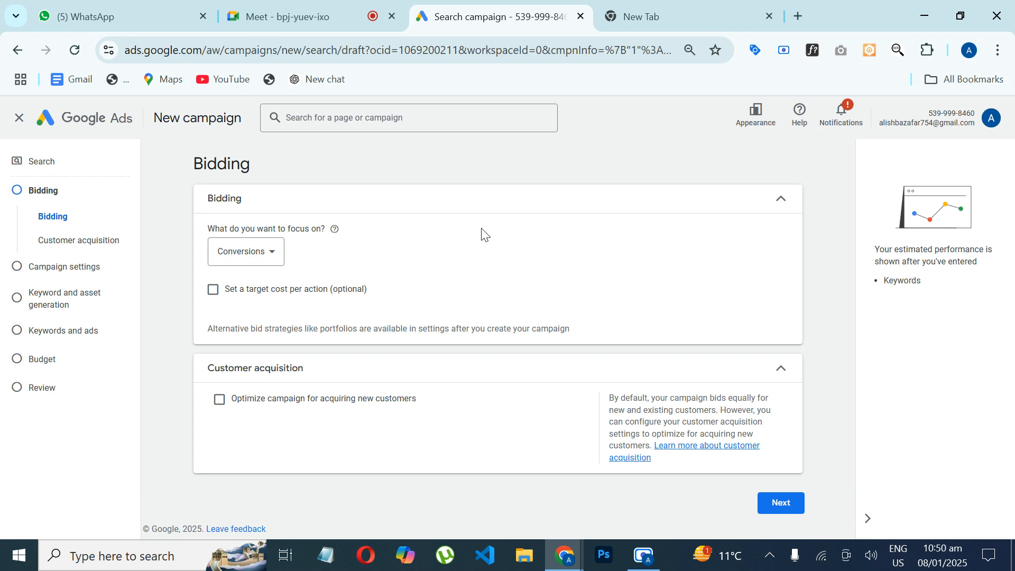
Review the bidding focus options and set the campaign to focus on Clicks.
{"action": "left_click", "coordinate": [244, 251]}
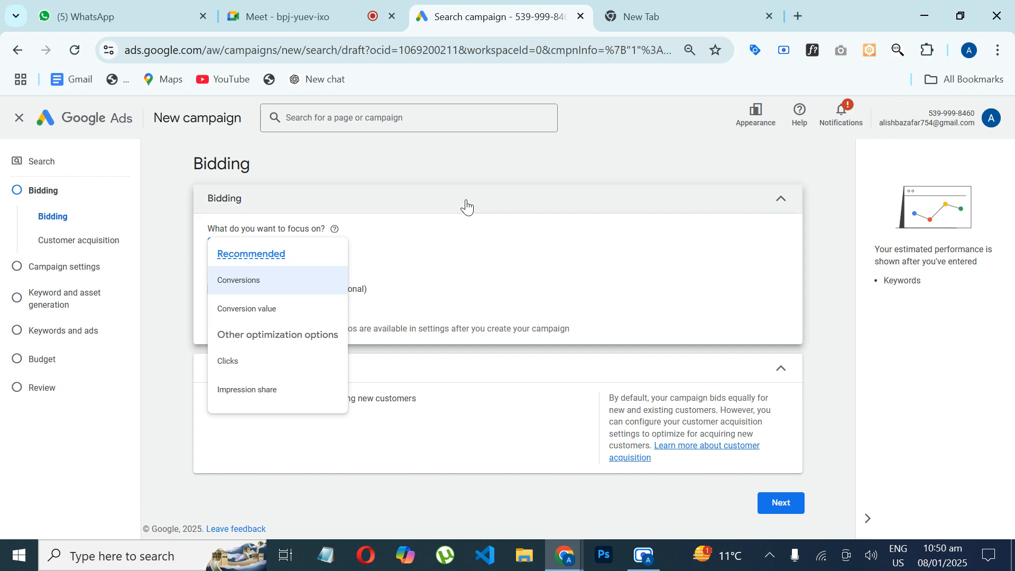
{"action": "left_click", "coordinate": [502, 175]}
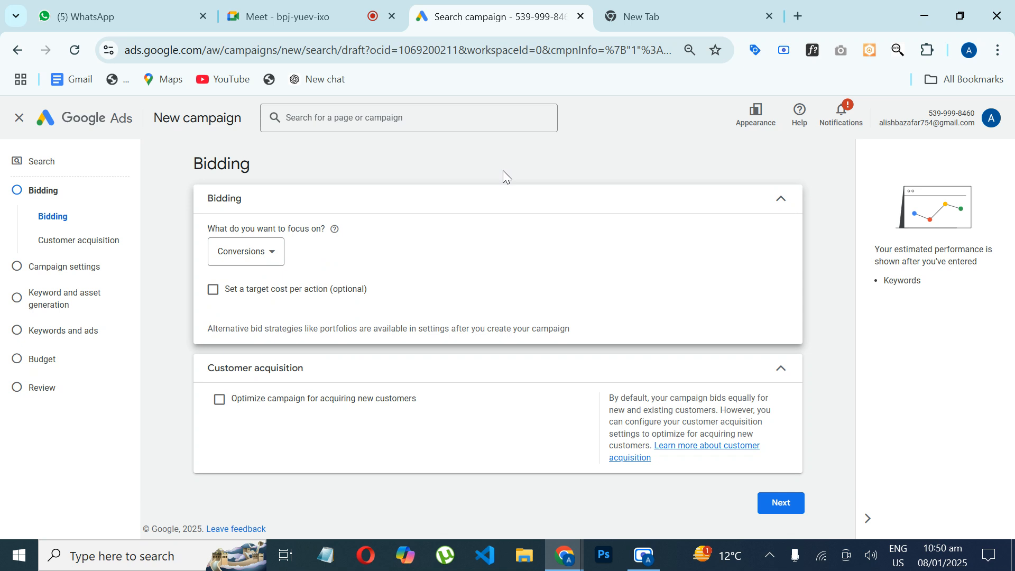
{"action": "left_click", "coordinate": [246, 252]}
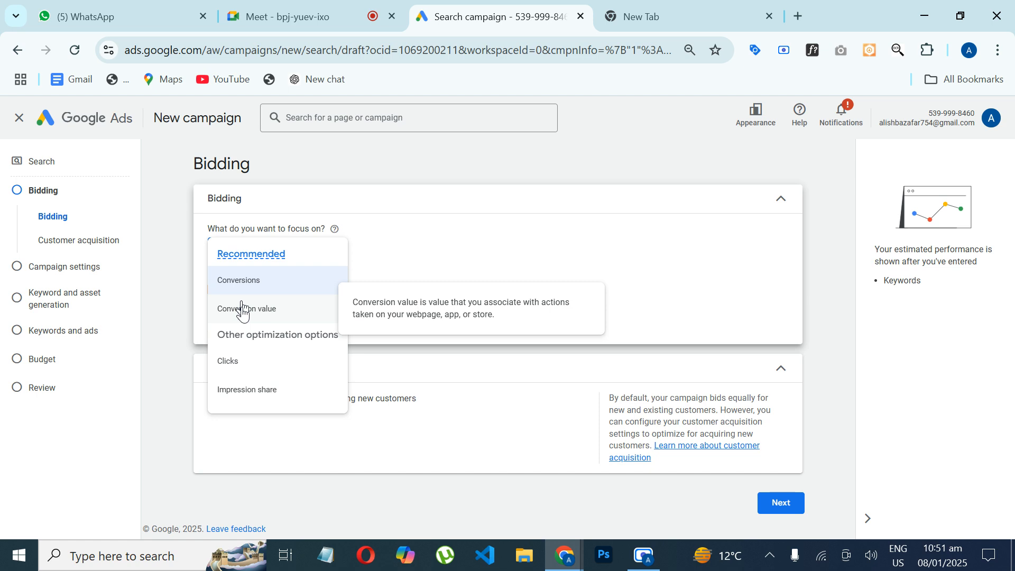
{"action": "left_click", "coordinate": [245, 365]}
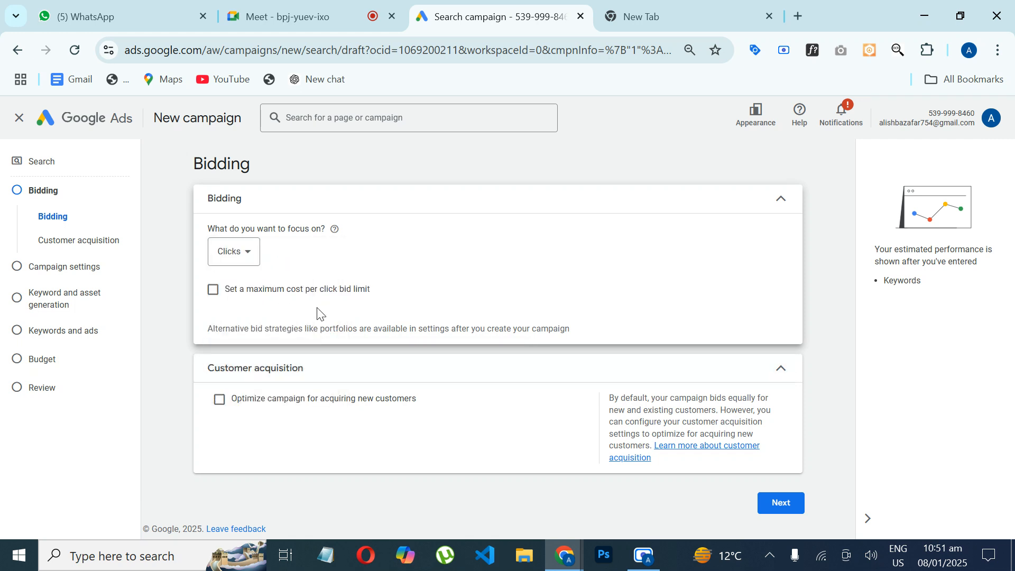
Look at the maximum CPC bid limit option, leave it turned off, and continue to the campaign settings.
{"action": "left_click", "coordinate": [215, 291]}
{"action": "left_click", "coordinate": [252, 333]}
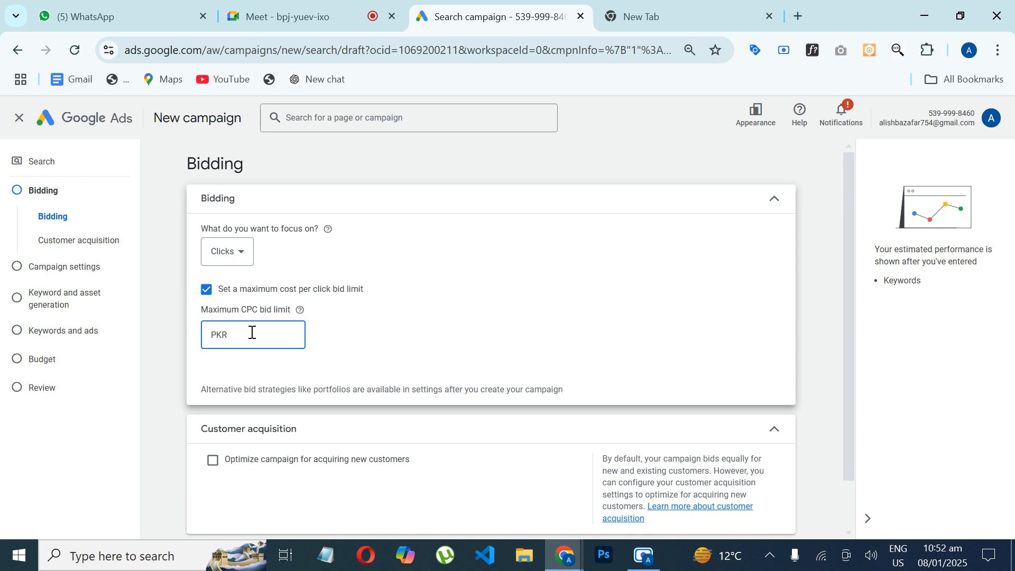
{"action": "left_click", "coordinate": [206, 297]}
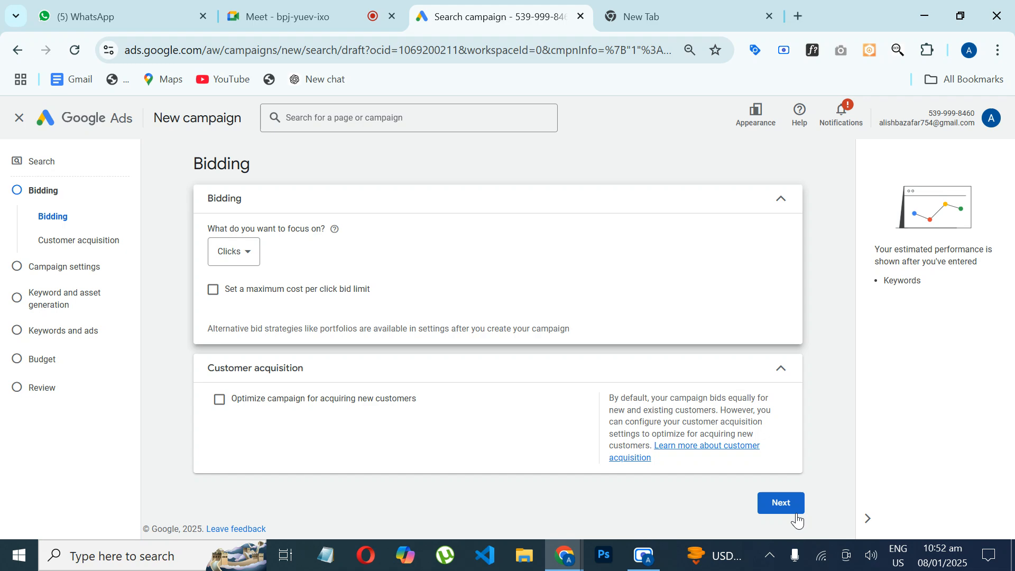
{"action": "left_click", "coordinate": [781, 504]}
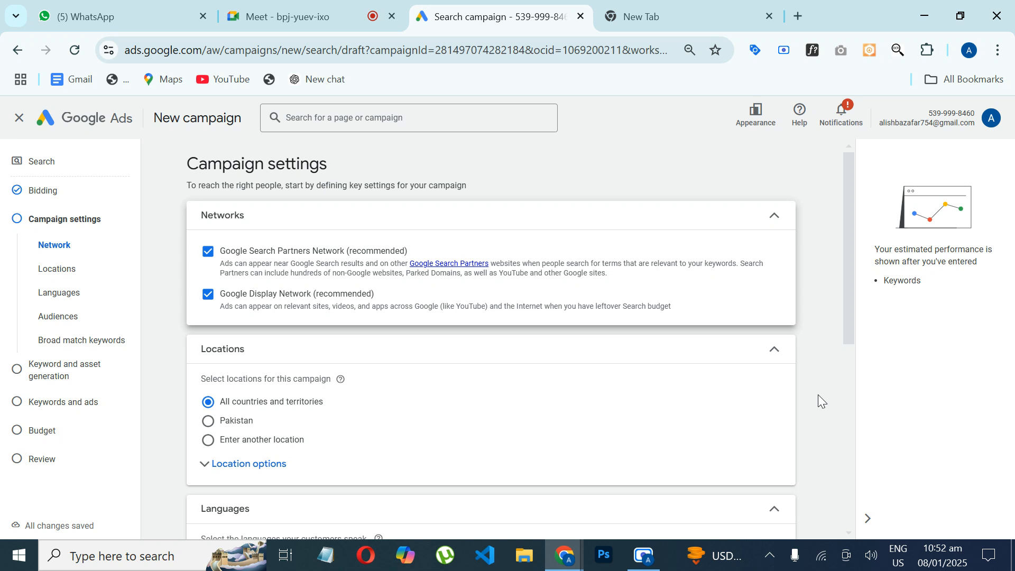
Exclude the Google Display Network and keep the location targeting on All countries and territories.
{"action": "left_click", "coordinate": [208, 294]}
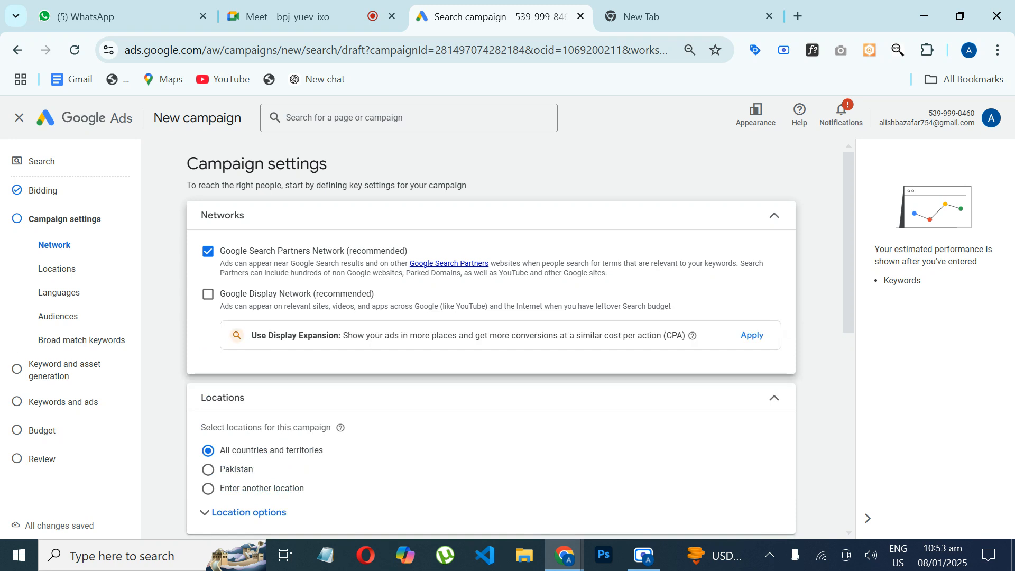
{"action": "scroll", "coordinate": [491, 339], "scroll_direction": "down", "scroll_amount": 2}
{"action": "scroll", "coordinate": [492, 338], "scroll_direction": "down", "scroll_amount": 2}
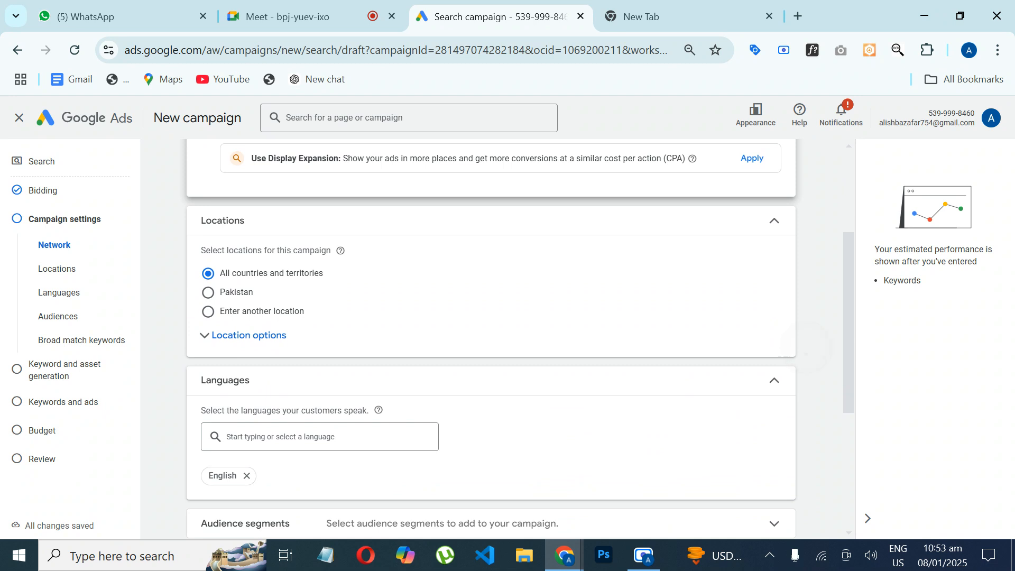
{"action": "scroll", "coordinate": [492, 338], "scroll_direction": "down", "scroll_amount": 1}
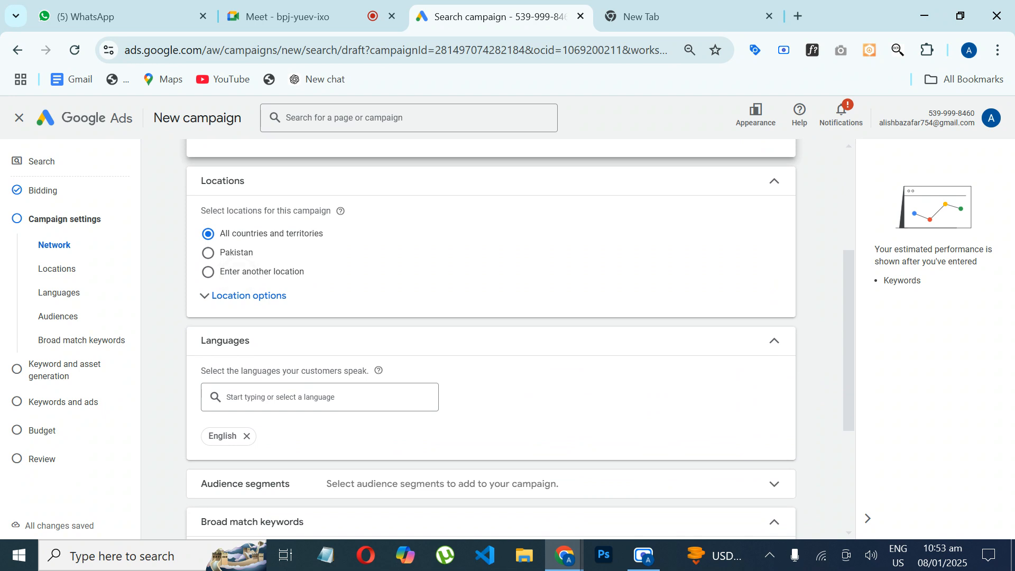
{"action": "left_click", "coordinate": [239, 272]}
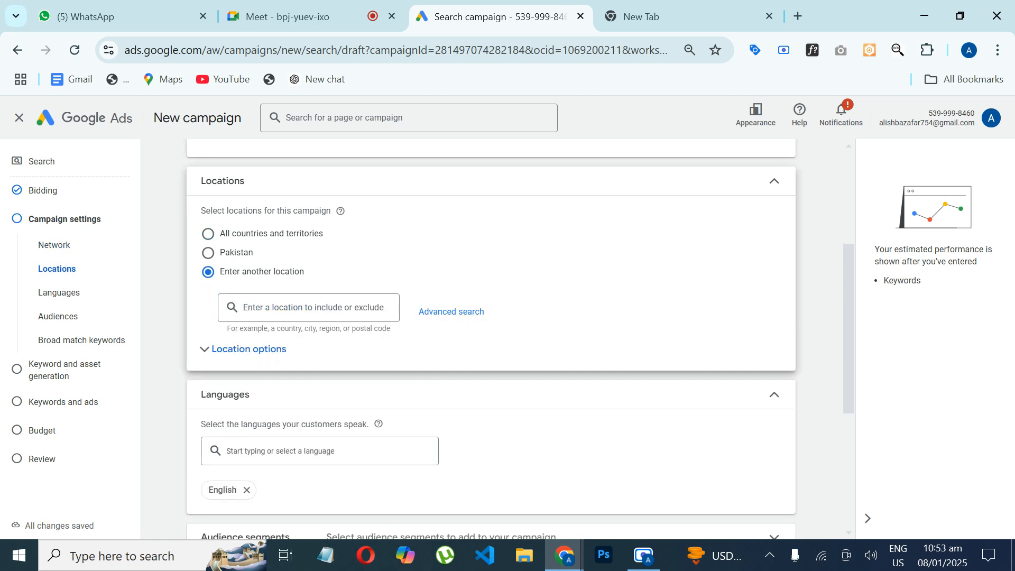
{"action": "left_click", "coordinate": [210, 235]}
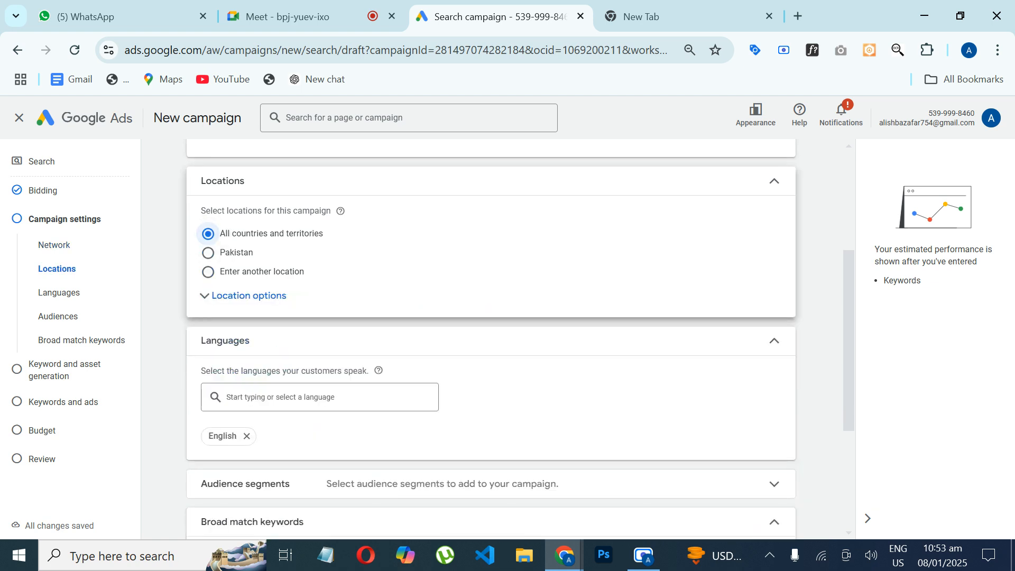
Remove English from the customer languages so that the campaign targets all languages.
{"action": "left_click", "coordinate": [756, 388]}
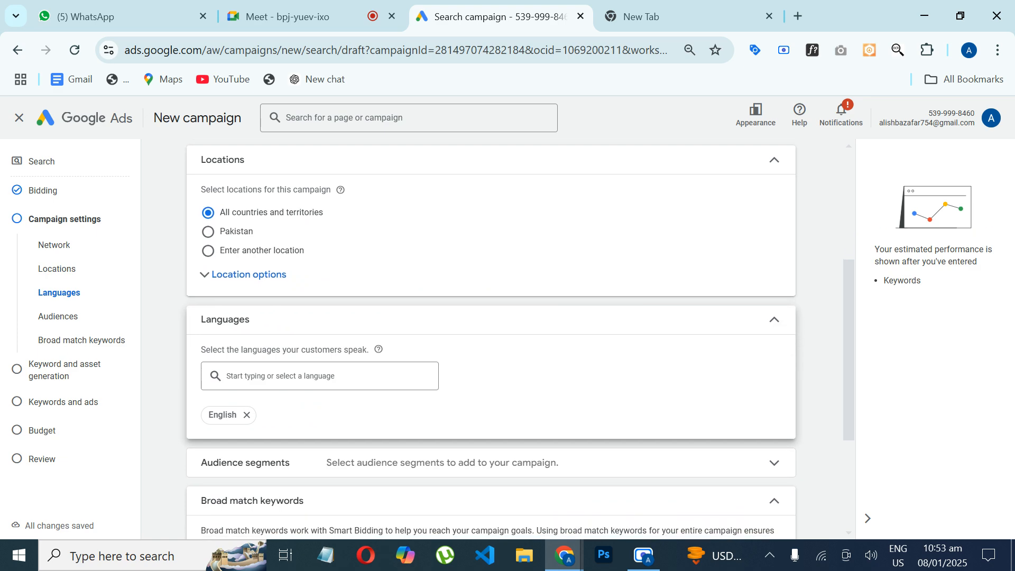
{"action": "scroll", "coordinate": [492, 338], "scroll_direction": "down", "scroll_amount": 1}
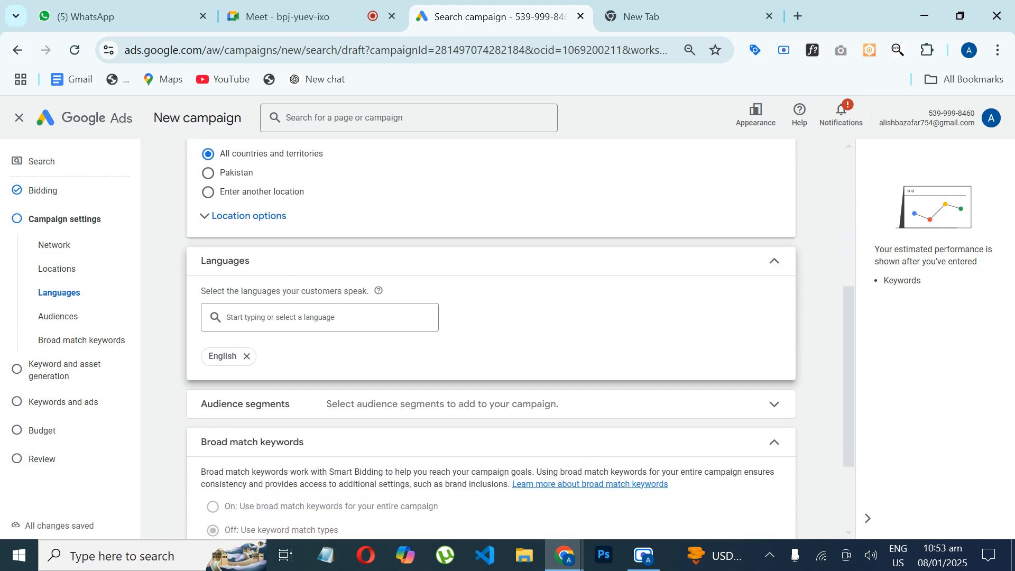
{"action": "scroll", "coordinate": [491, 338], "scroll_direction": "up", "scroll_amount": 5}
{"action": "scroll", "coordinate": [491, 338], "scroll_direction": "down", "scroll_amount": 4}
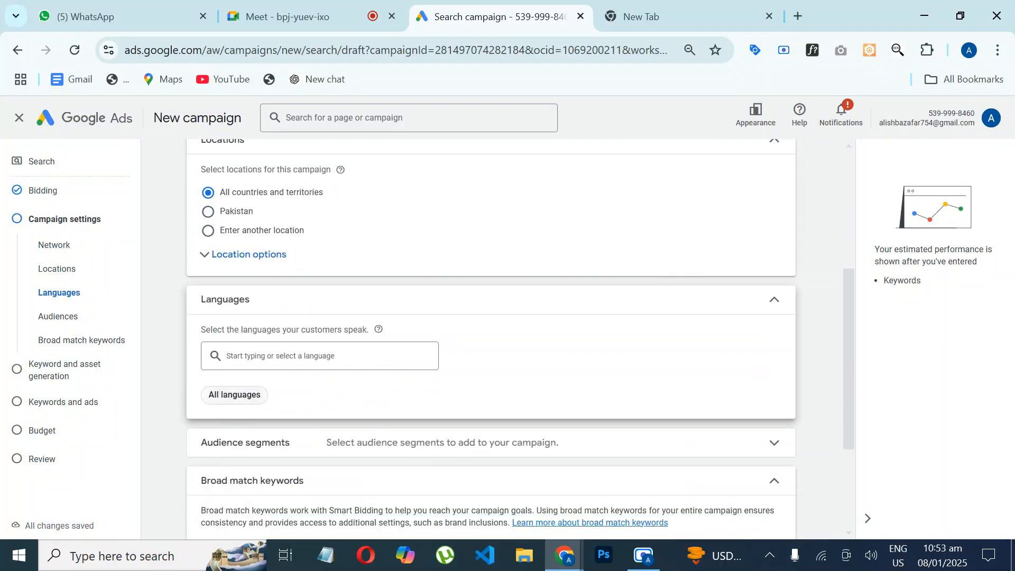
Examine the suggested audience segments without selecting any, and review the campaign settings from networks to broad match keywords.
{"action": "scroll", "coordinate": [491, 338], "scroll_direction": "down", "scroll_amount": 3}
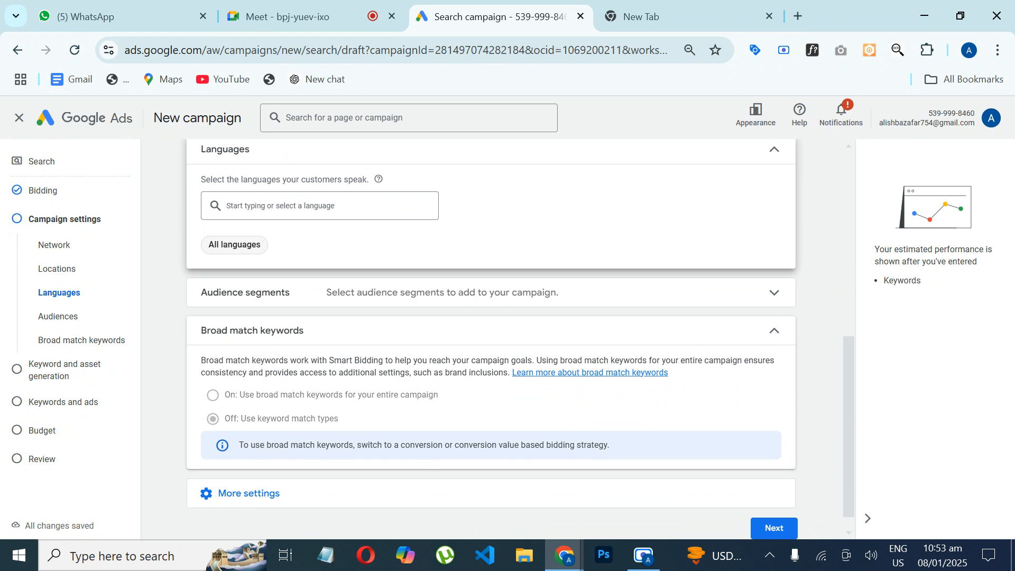
{"action": "left_click", "coordinate": [773, 292]}
{"action": "scroll", "coordinate": [724, 379], "scroll_direction": "down", "scroll_amount": 1}
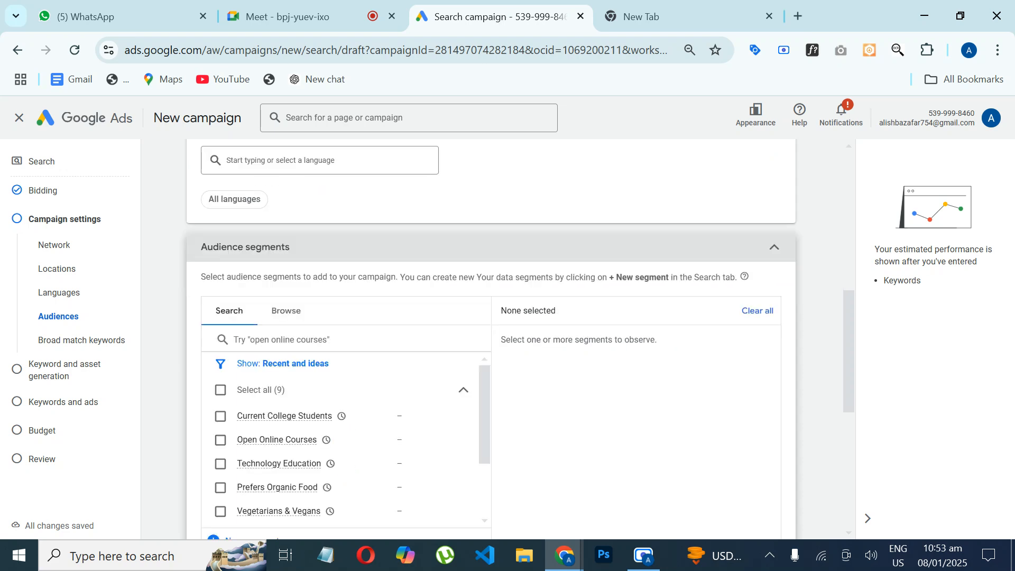
{"action": "left_click", "coordinate": [773, 247]}
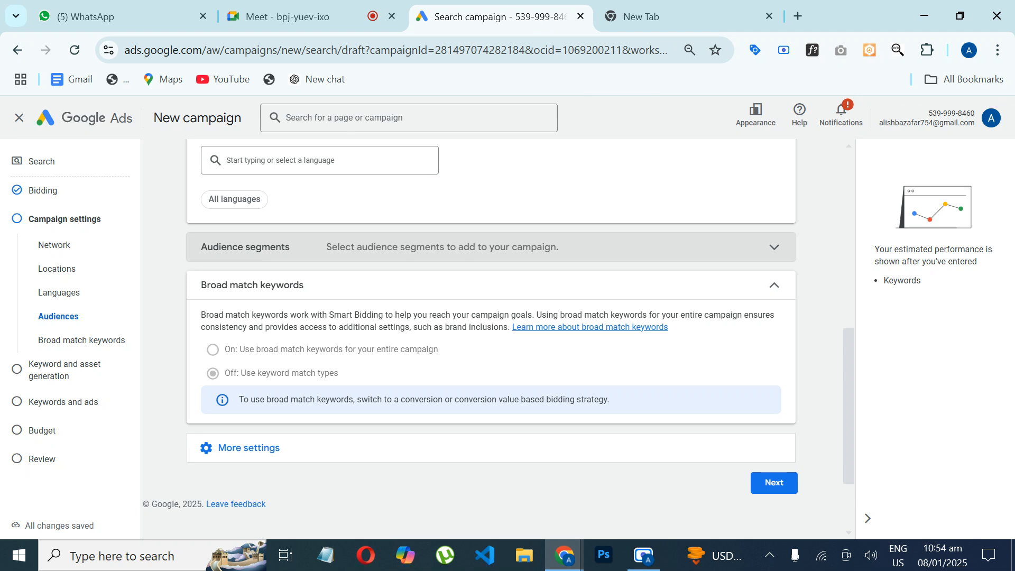
{"action": "scroll", "coordinate": [499, 323], "scroll_direction": "down", "scroll_amount": 2}
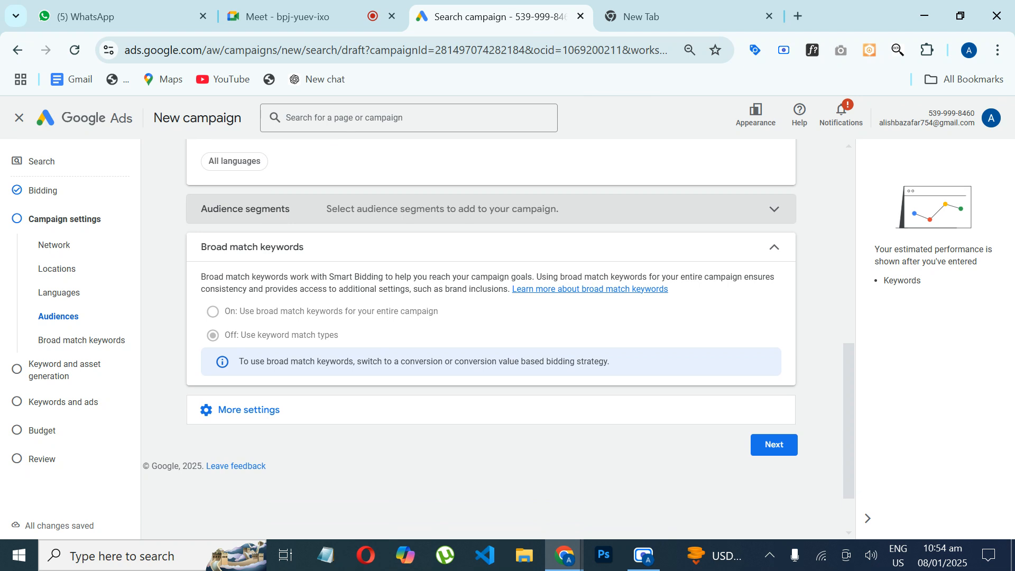
{"action": "scroll", "coordinate": [498, 322], "scroll_direction": "down", "scroll_amount": 1}
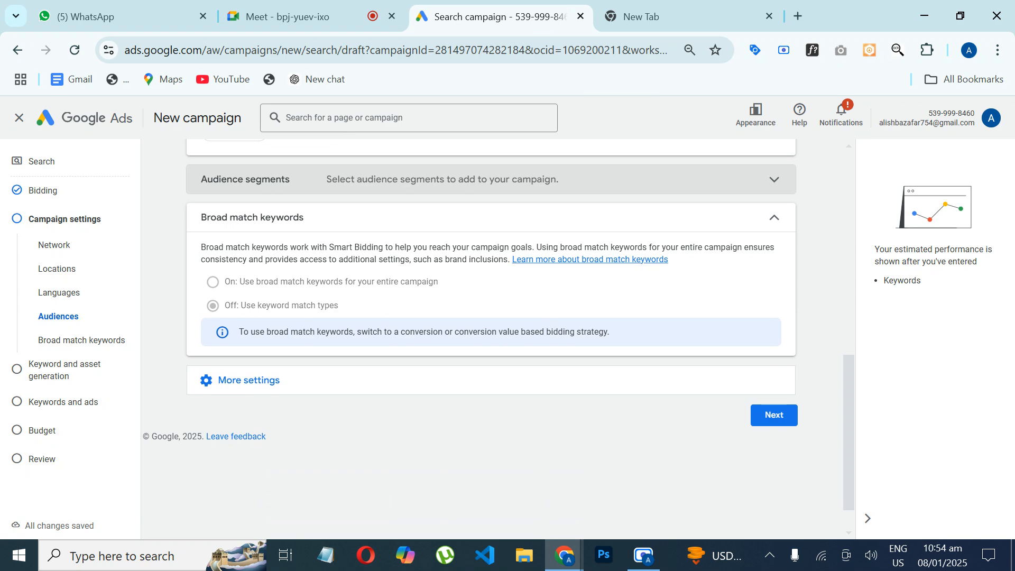
{"action": "scroll", "coordinate": [498, 325], "scroll_direction": "up", "scroll_amount": 5}
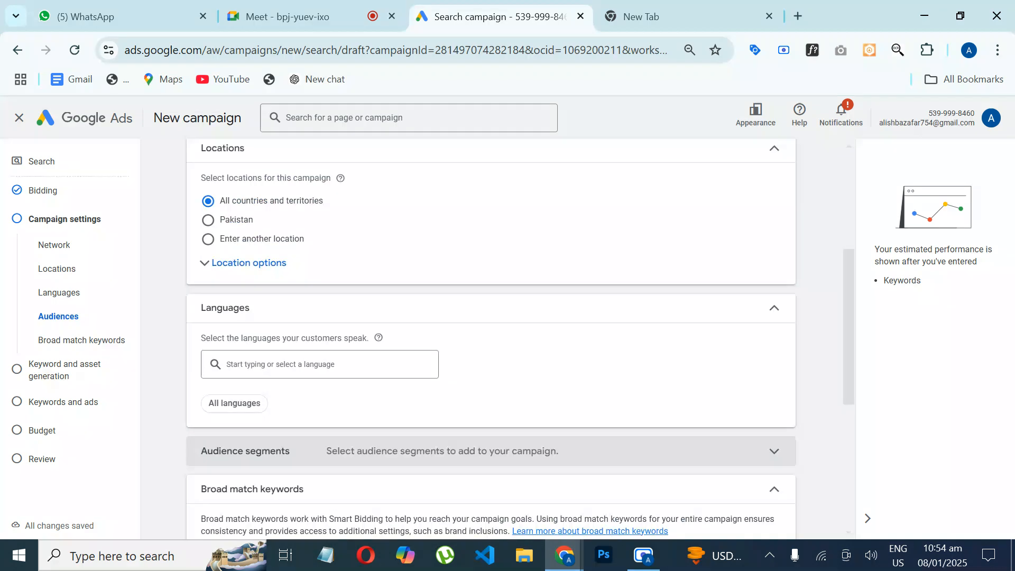
{"action": "scroll", "coordinate": [498, 325], "scroll_direction": "up", "scroll_amount": 5}
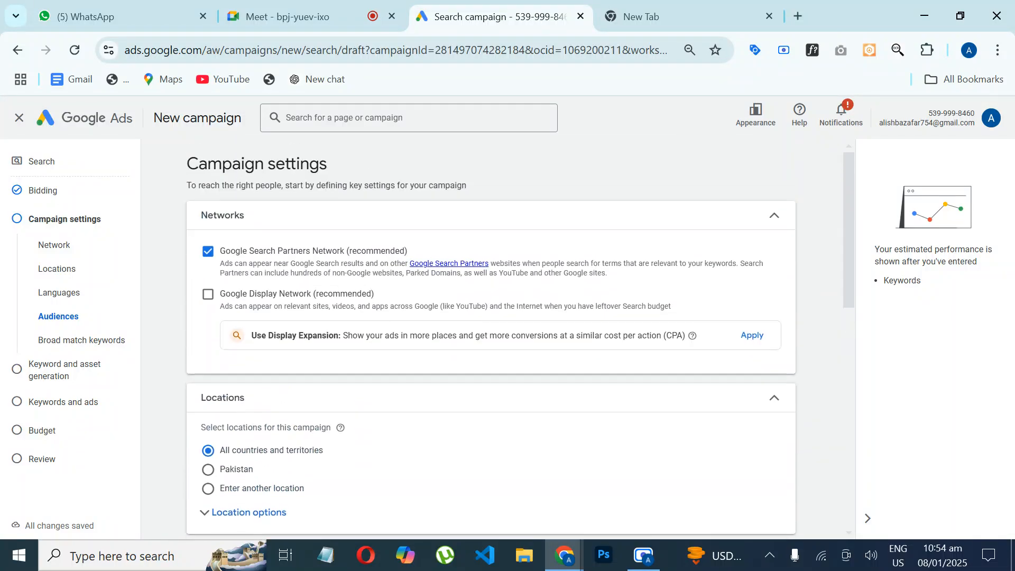
{"action": "scroll", "coordinate": [498, 325], "scroll_direction": "down", "scroll_amount": 6}
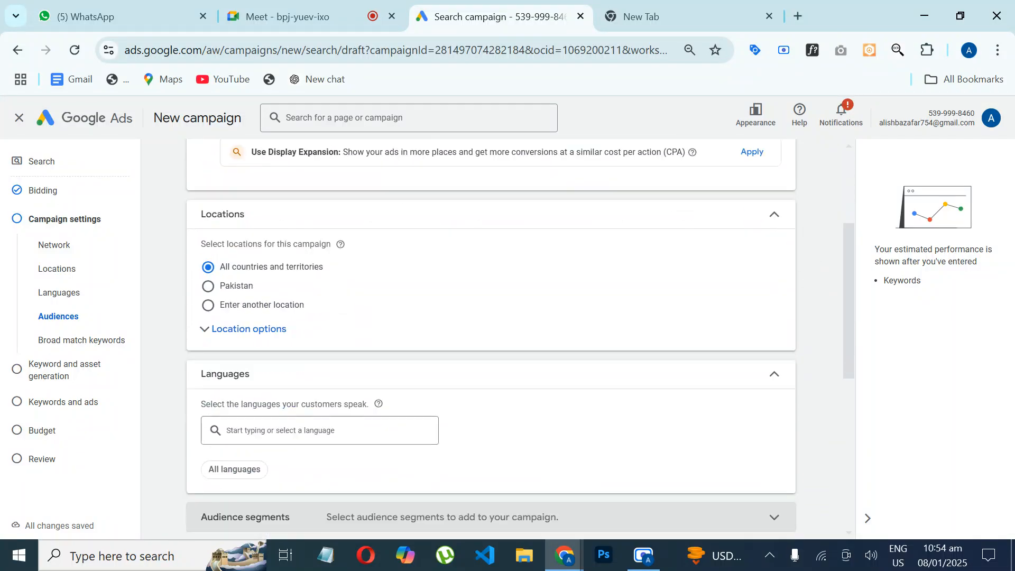
{"action": "scroll", "coordinate": [498, 325], "scroll_direction": "down", "scroll_amount": 4}
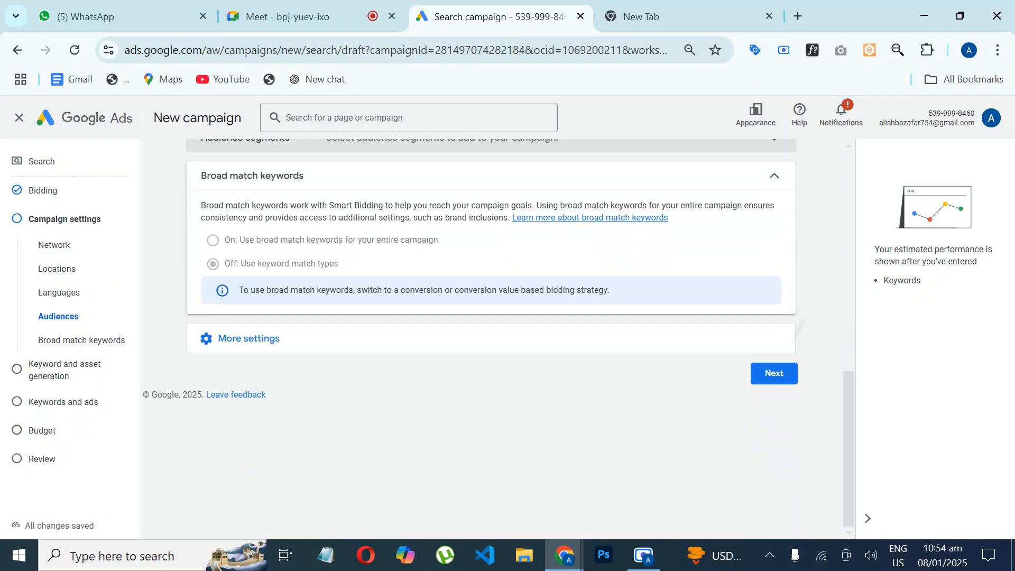
Show the additional campaign settings and examine the Ad rotation options, leaving the selection as it is.
{"action": "left_click", "coordinate": [528, 339]}
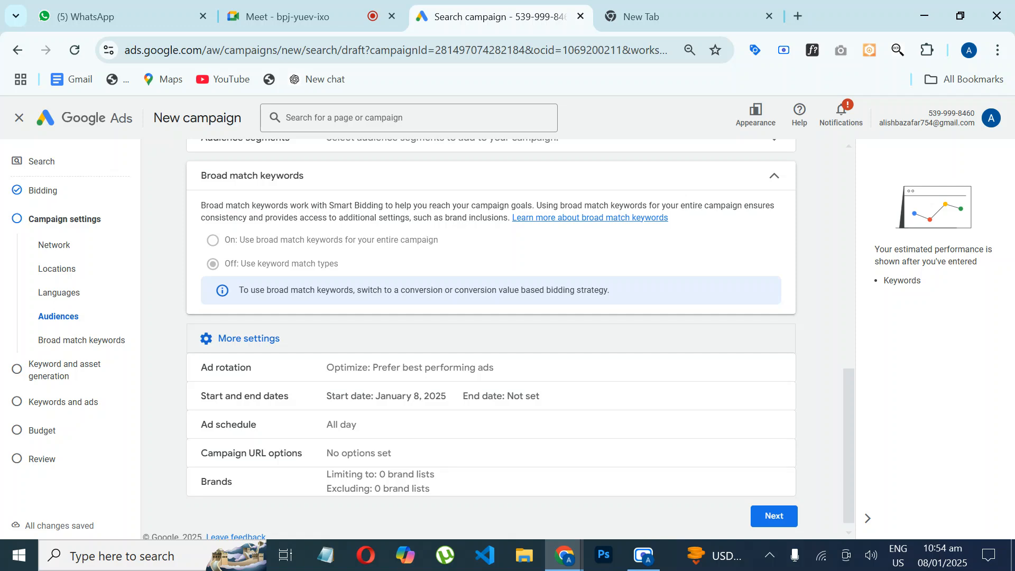
{"action": "scroll", "coordinate": [498, 338], "scroll_direction": "down", "scroll_amount": 1}
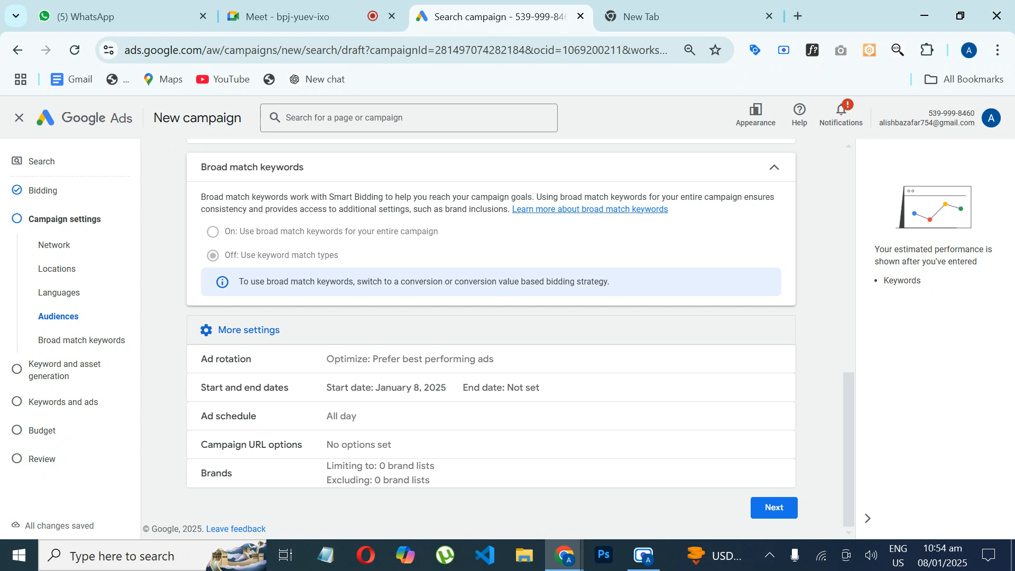
{"action": "left_click", "coordinate": [743, 359]}
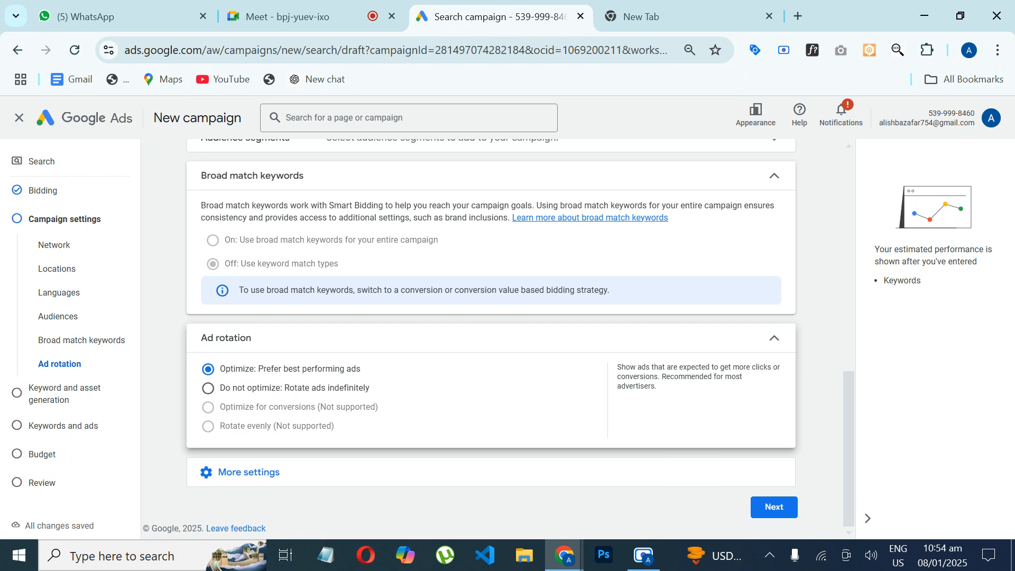
{"action": "left_click", "coordinate": [774, 337]}
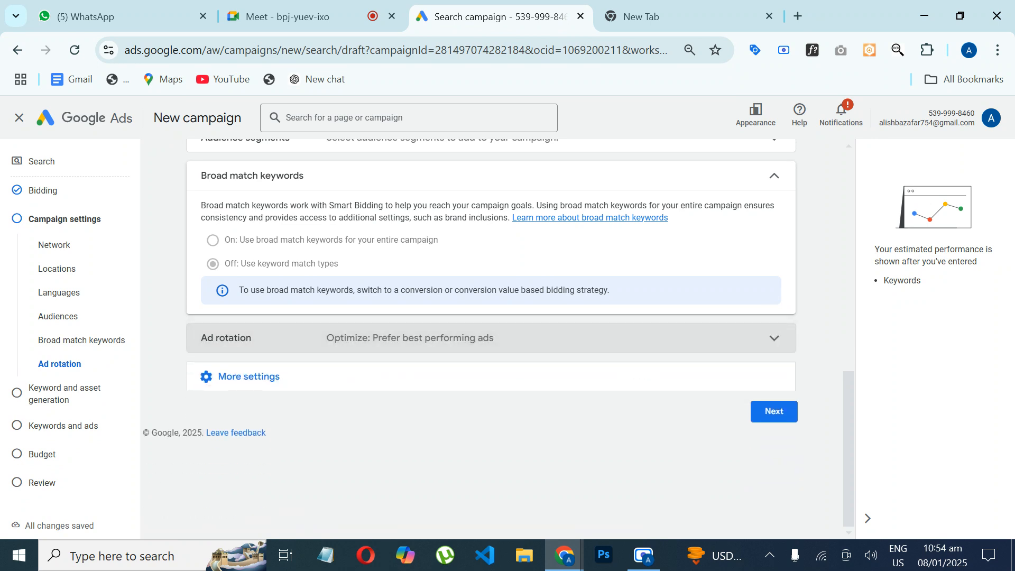
Examine the campaign's start and end date options without changing them, and show the remaining additional settings.
{"action": "left_click", "coordinate": [249, 376]}
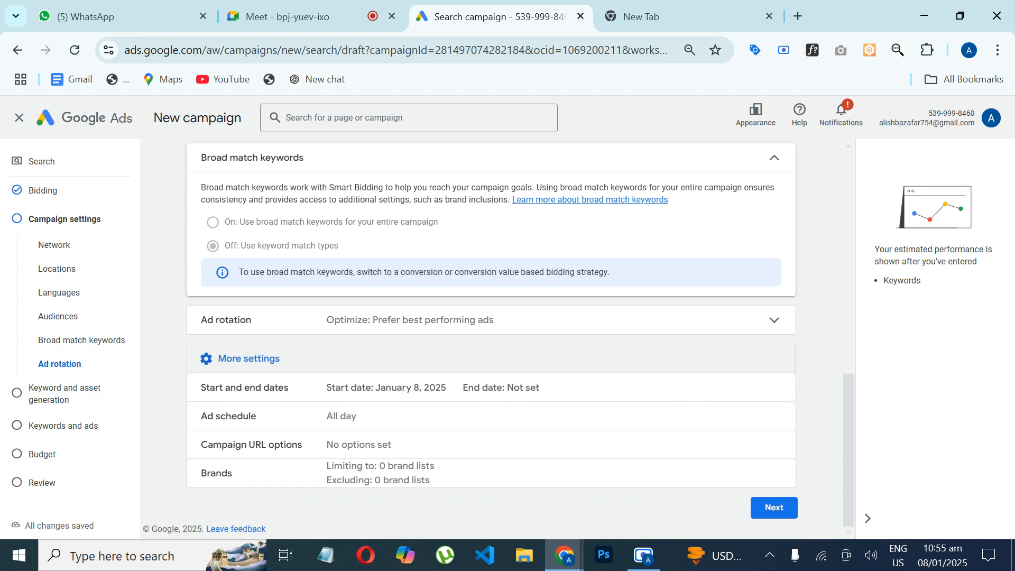
{"action": "left_click", "coordinate": [490, 387]}
{"action": "scroll", "coordinate": [491, 387], "scroll_direction": "down", "scroll_amount": 2}
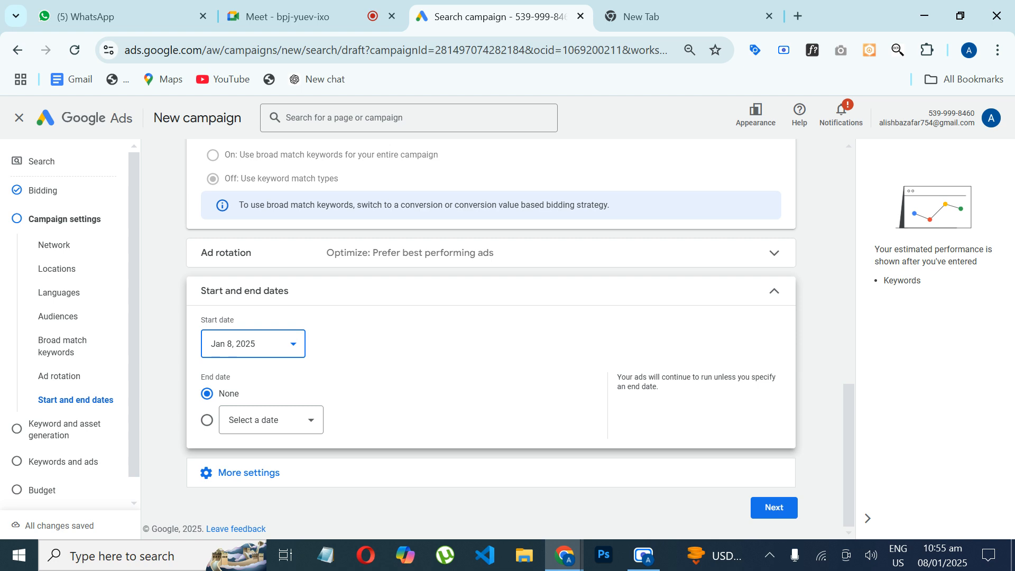
{"action": "left_click", "coordinate": [774, 292]}
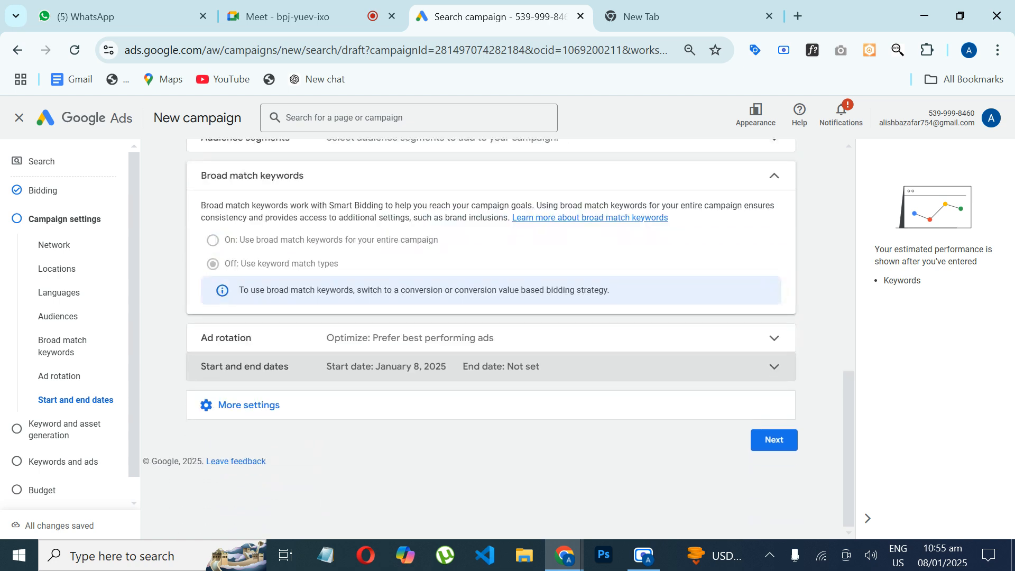
{"action": "left_click", "coordinate": [708, 406]}
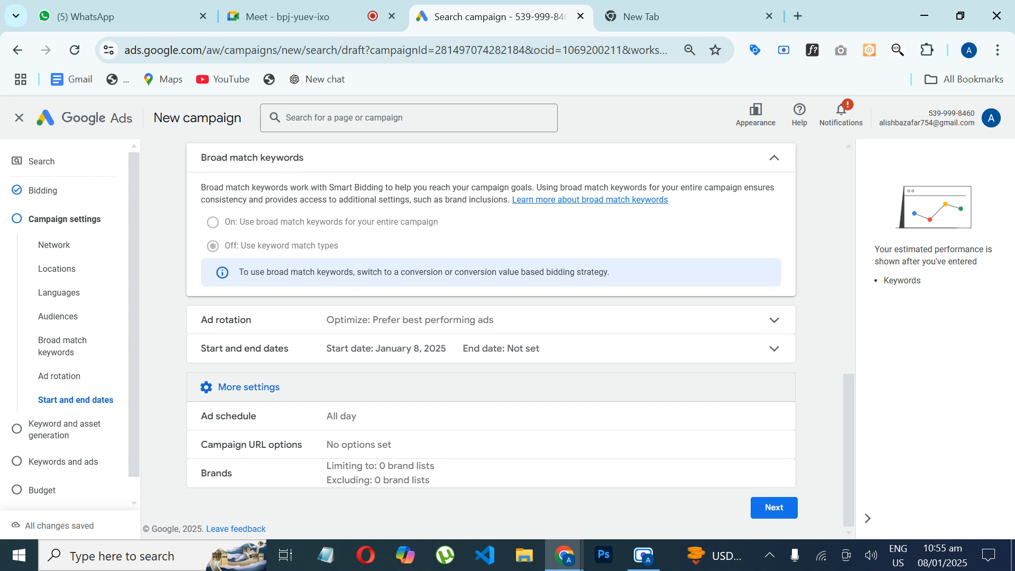
Examine the campaign's ad schedule options without changing them, and show the remaining additional settings.
{"action": "left_click", "coordinate": [340, 416]}
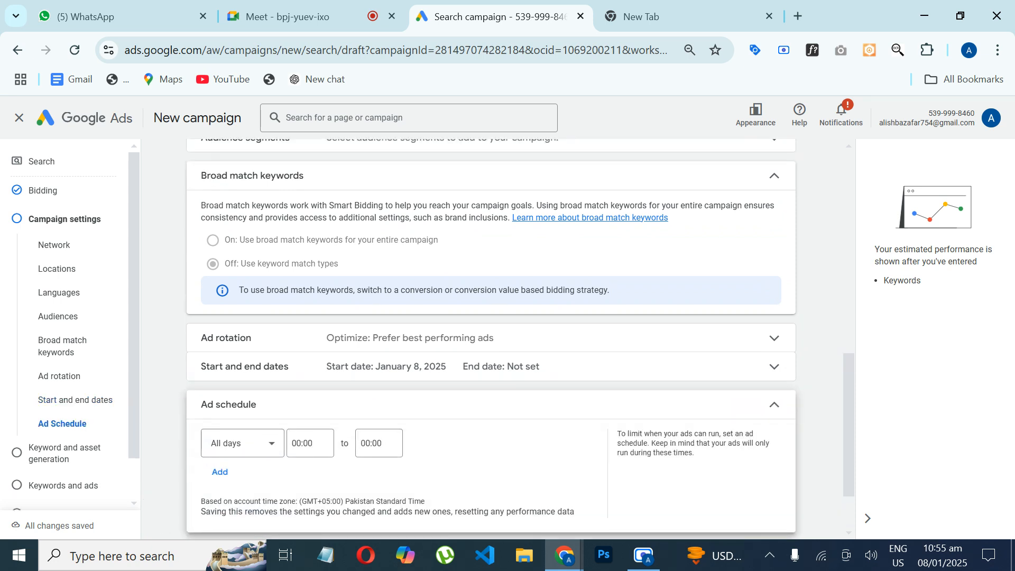
{"action": "scroll", "coordinate": [491, 338], "scroll_direction": "down", "scroll_amount": 2}
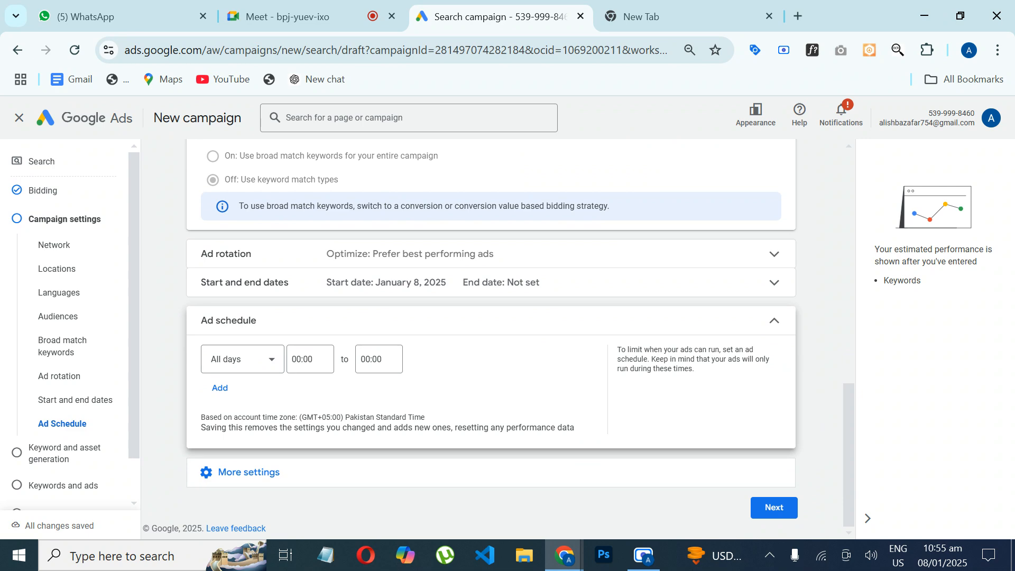
{"action": "left_click", "coordinate": [774, 320]}
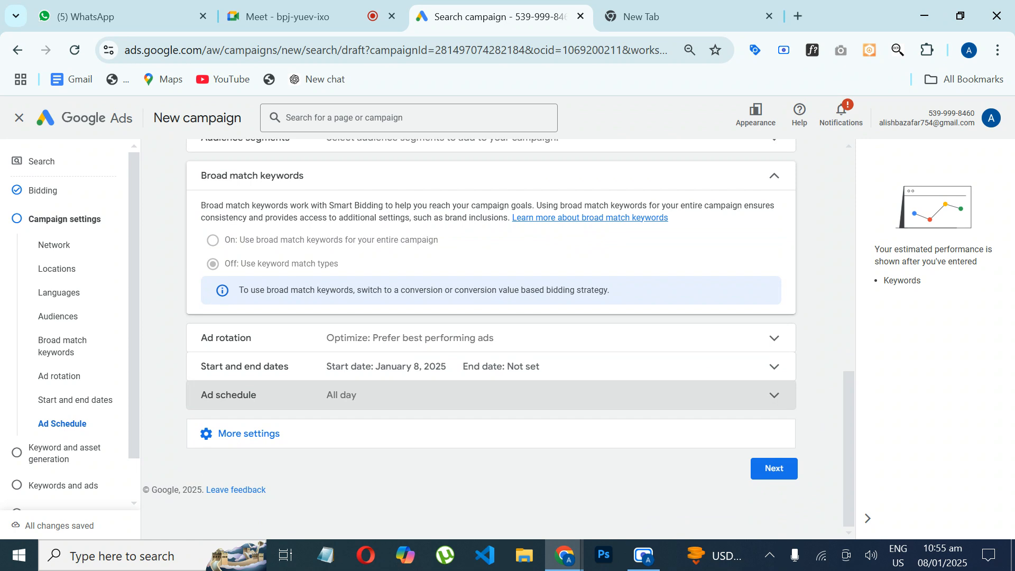
{"action": "left_click", "coordinate": [666, 433]}
{"action": "scroll", "coordinate": [498, 338], "scroll_direction": "down", "scroll_amount": 1}
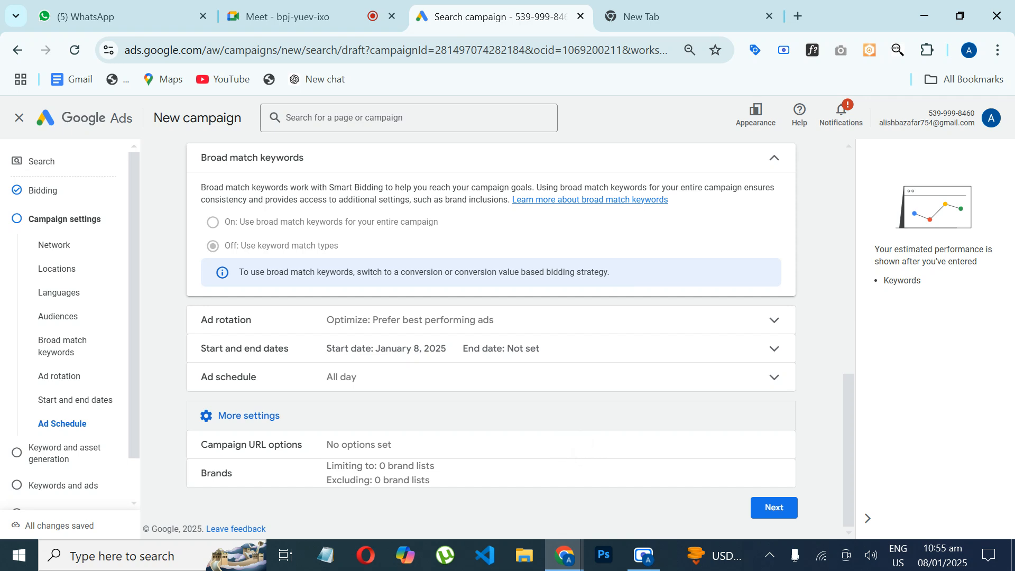
Examine the Campaign URL options without entering anything, and show the last remaining additional setting.
{"action": "left_click", "coordinate": [574, 445]}
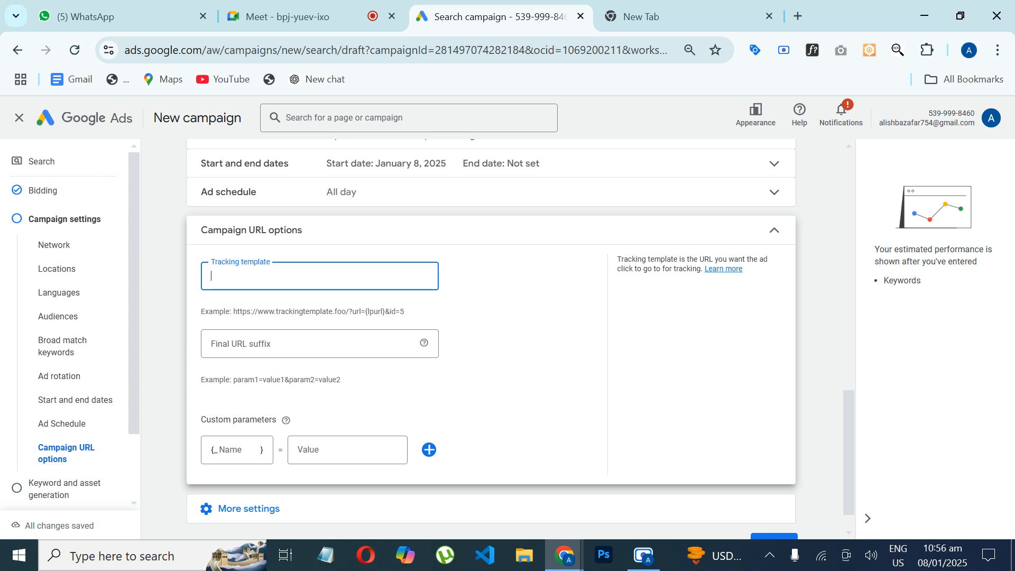
{"action": "left_click", "coordinate": [774, 230]}
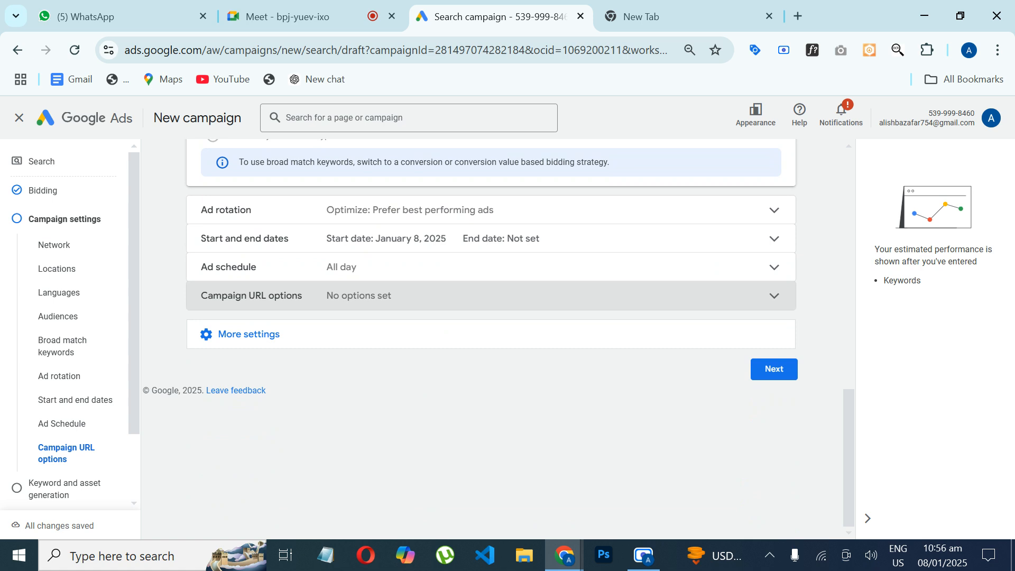
{"action": "left_click", "coordinate": [577, 326]}
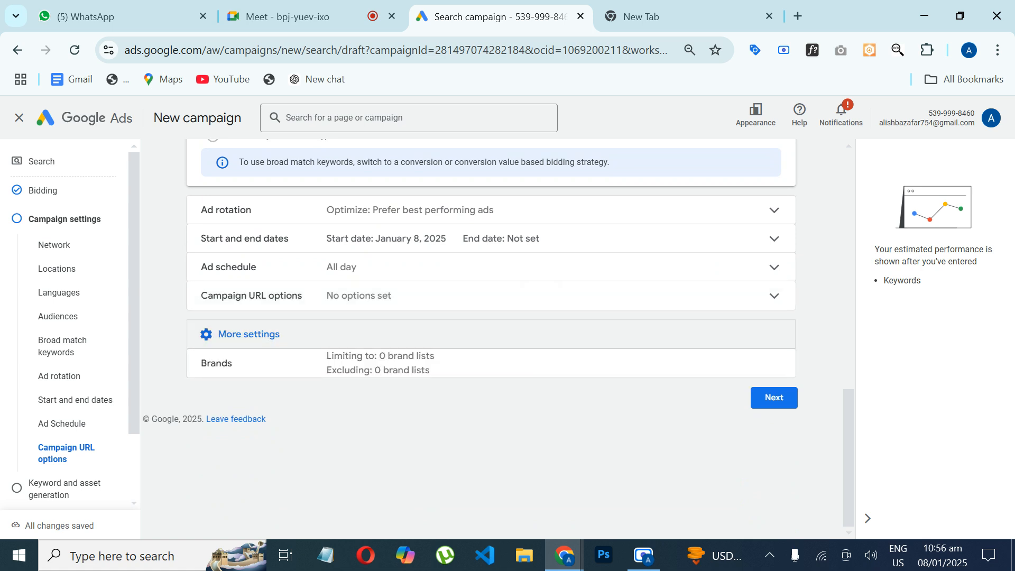
Examine the brand inclusion and exclusion settings without adding any brand lists, and collapse the Brands section.
{"action": "left_click", "coordinate": [496, 367]}
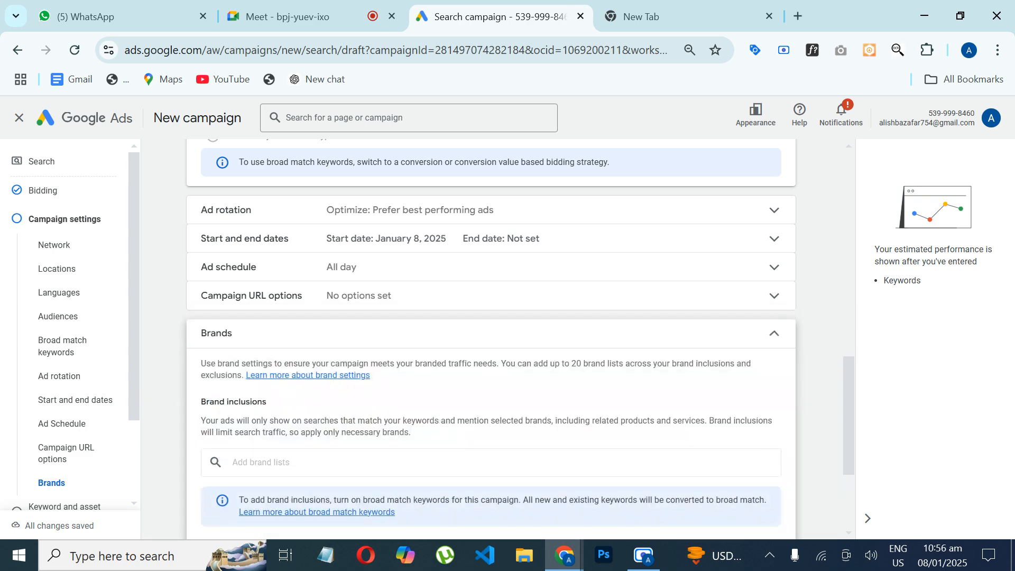
{"action": "scroll", "coordinate": [497, 367], "scroll_direction": "down", "scroll_amount": 1}
{"action": "scroll", "coordinate": [518, 341], "scroll_direction": "down", "scroll_amount": 1}
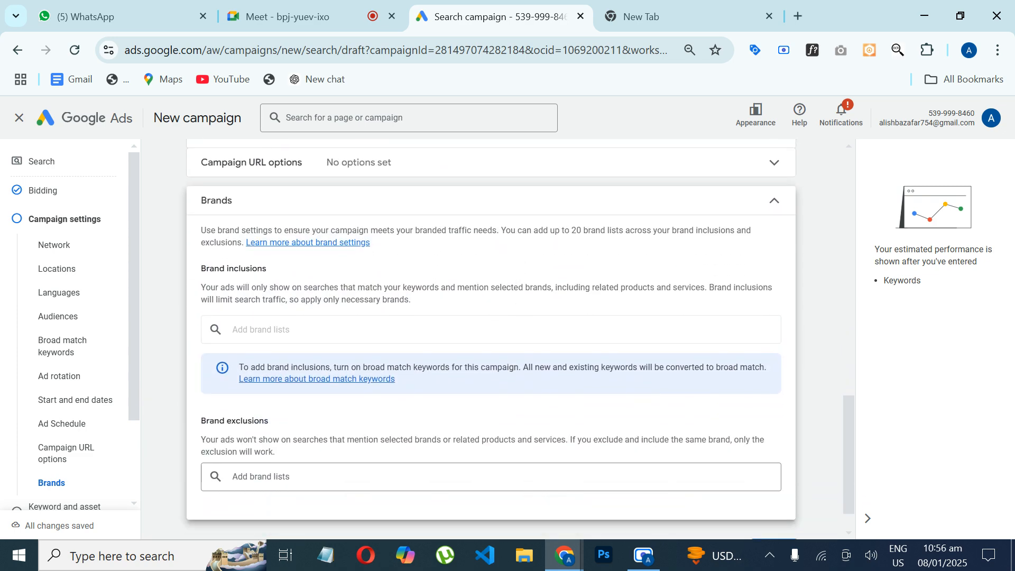
{"action": "left_click", "coordinate": [498, 202]}
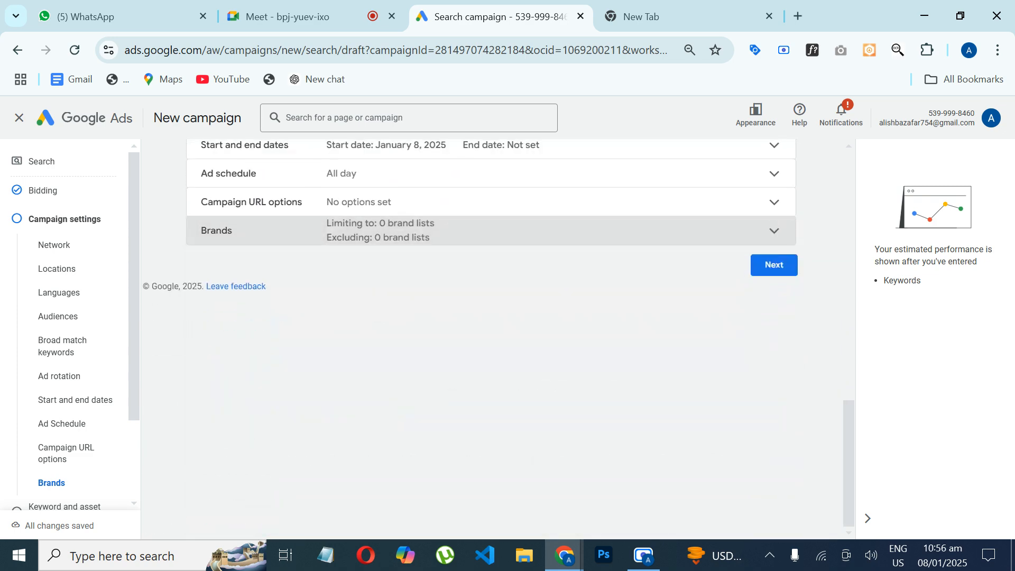
{"action": "scroll", "coordinate": [499, 222], "scroll_direction": "up", "scroll_amount": 1}
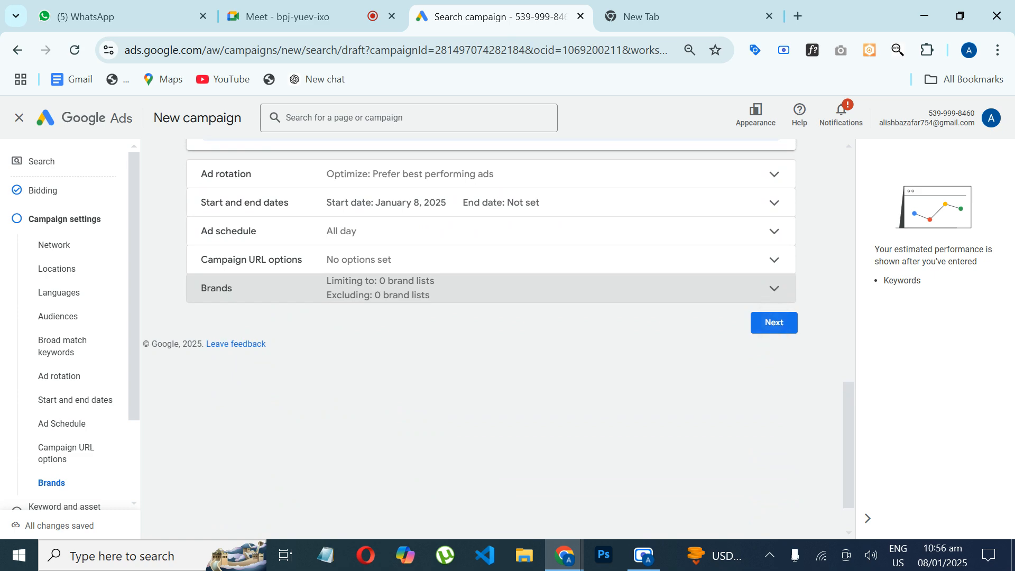
Continue to keyword and asset generation, review the final URL and business description, and generate the keywords and ad assets from them.
{"action": "left_click", "coordinate": [774, 322]}
{"action": "scroll", "coordinate": [608, 355], "scroll_direction": "down", "scroll_amount": 1}
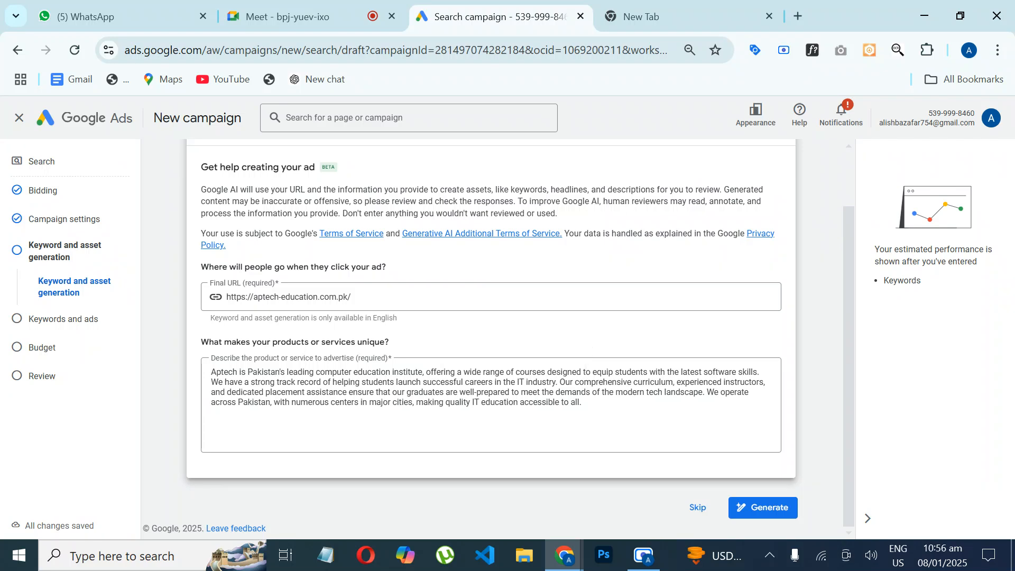
{"action": "scroll", "coordinate": [498, 339], "scroll_direction": "up", "scroll_amount": 1}
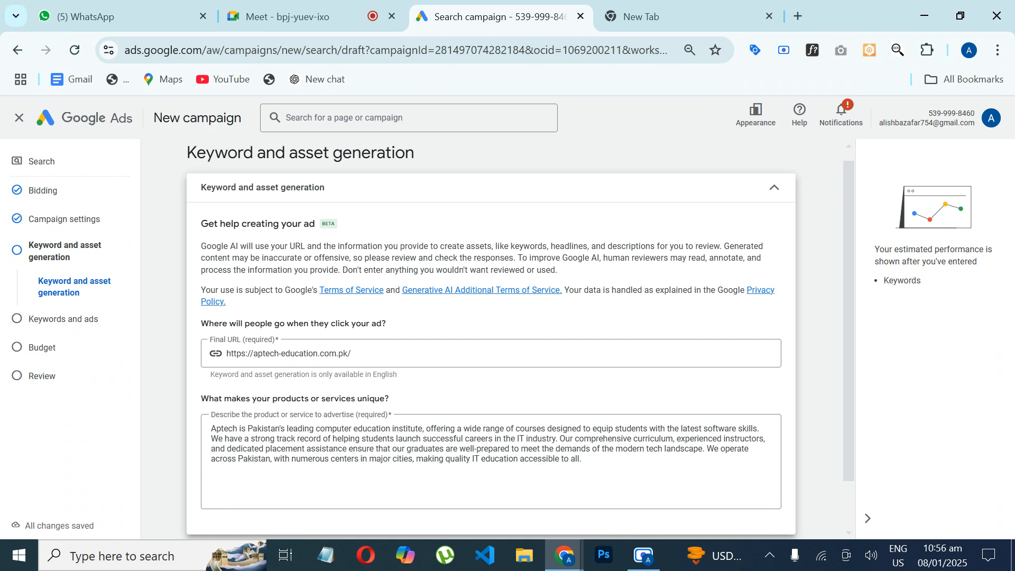
{"action": "scroll", "coordinate": [518, 342], "scroll_direction": "down", "scroll_amount": 1}
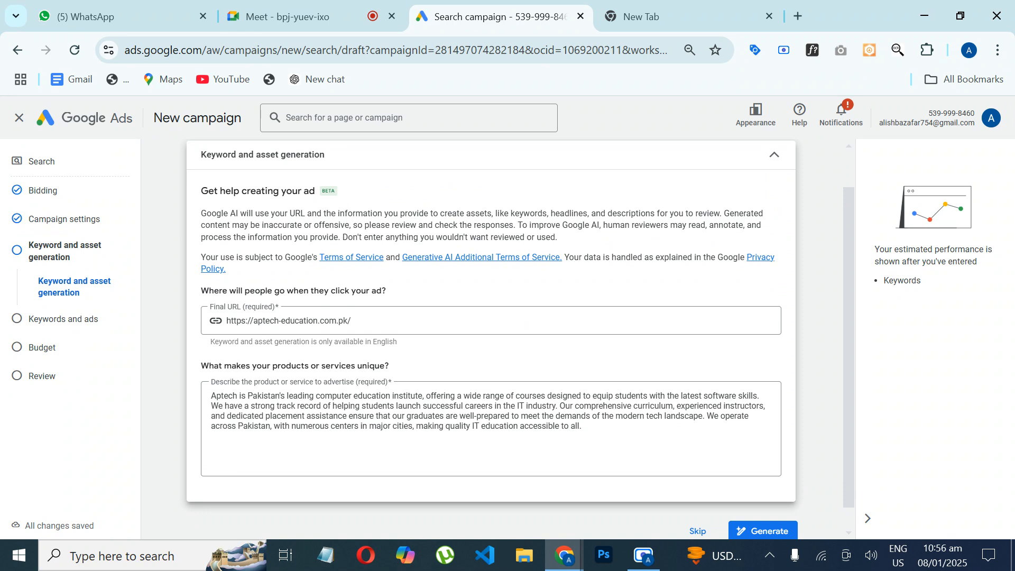
{"action": "scroll", "coordinate": [492, 343], "scroll_direction": "down", "scroll_amount": 1}
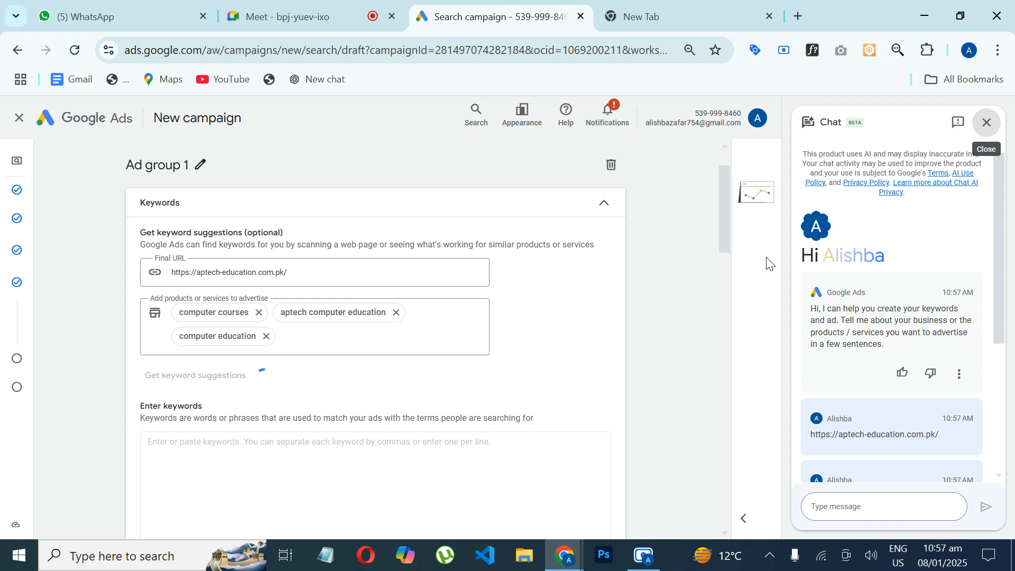
Close the AI assistant chat beside Ad group 1 and confirm ending it.
{"action": "left_click", "coordinate": [982, 131]}
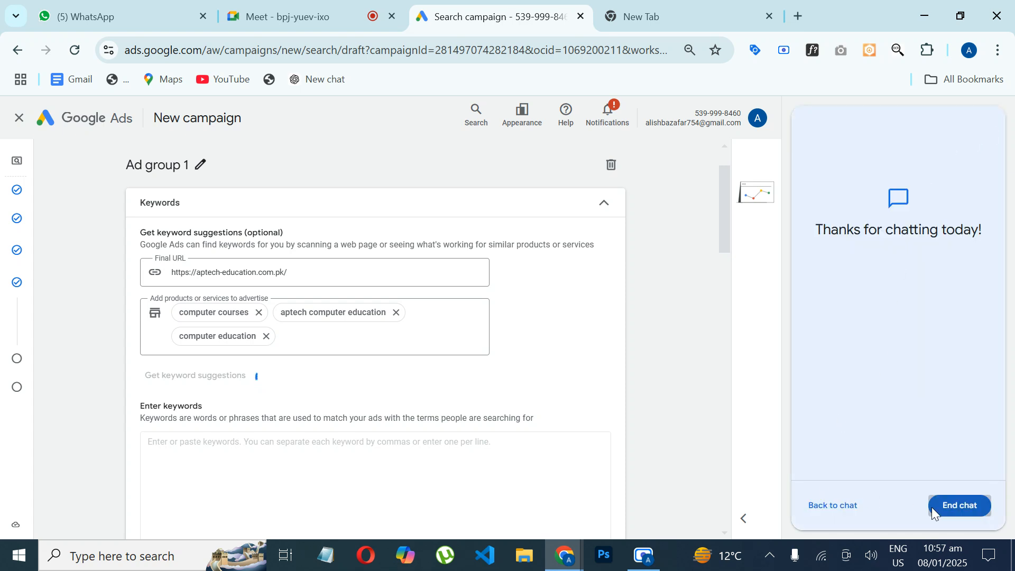
{"action": "left_click", "coordinate": [966, 511]}
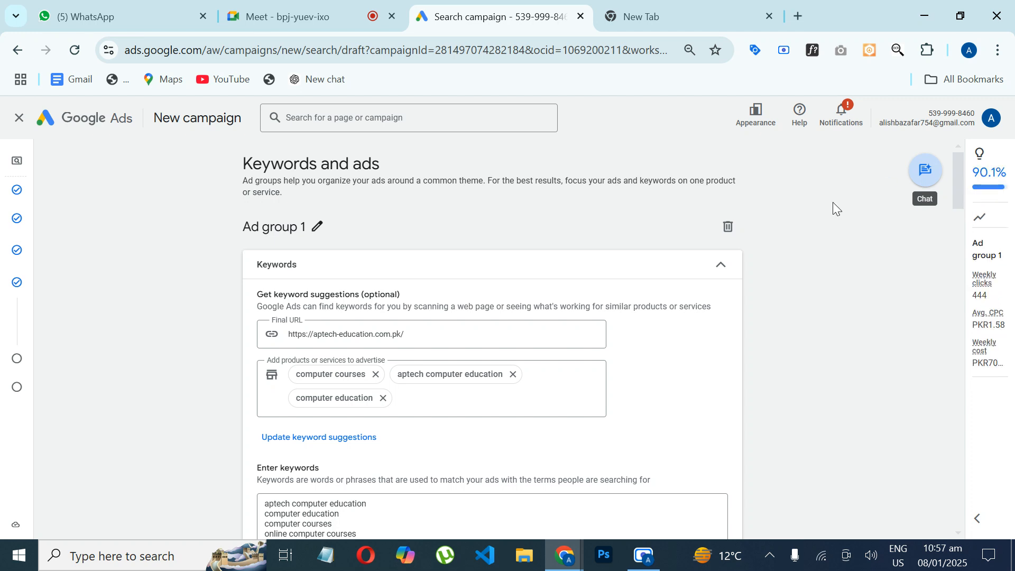
{"action": "mouse_move", "coordinate": [6, 276]}
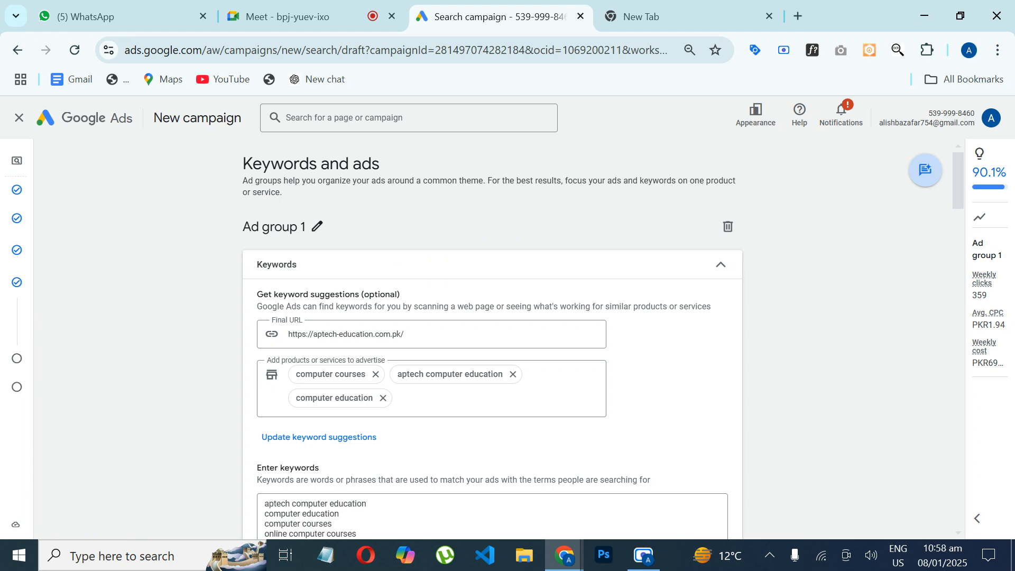
Examine Ad group 1's generated keywords, ad strength, ad preview, display path and headlines.
{"action": "scroll", "coordinate": [810, 214], "scroll_direction": "down", "scroll_amount": 1}
{"action": "scroll", "coordinate": [491, 338], "scroll_direction": "up", "scroll_amount": 1}
{"action": "scroll", "coordinate": [492, 338], "scroll_direction": "down", "scroll_amount": 2}
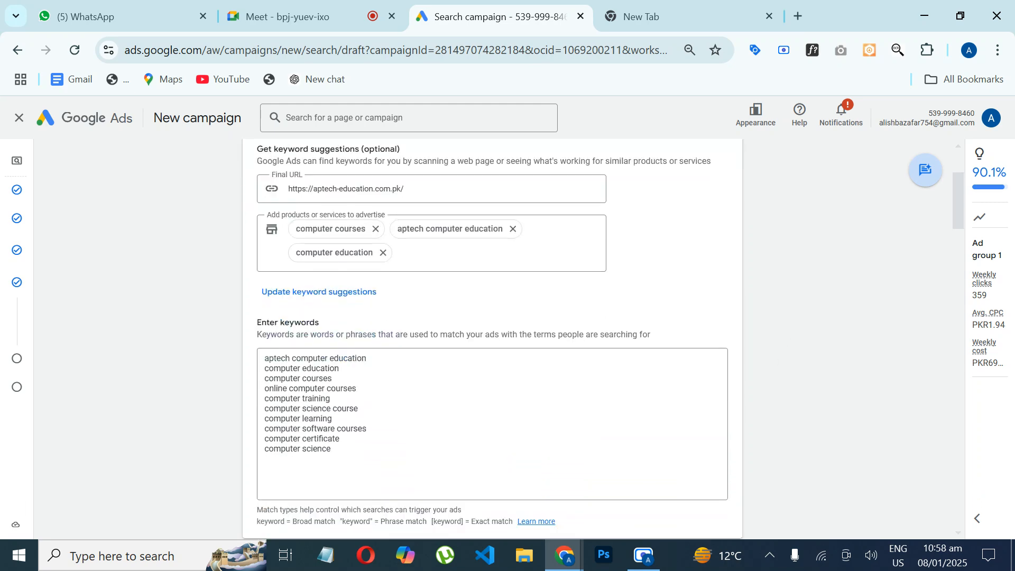
{"action": "scroll", "coordinate": [492, 338], "scroll_direction": "down", "scroll_amount": 3}
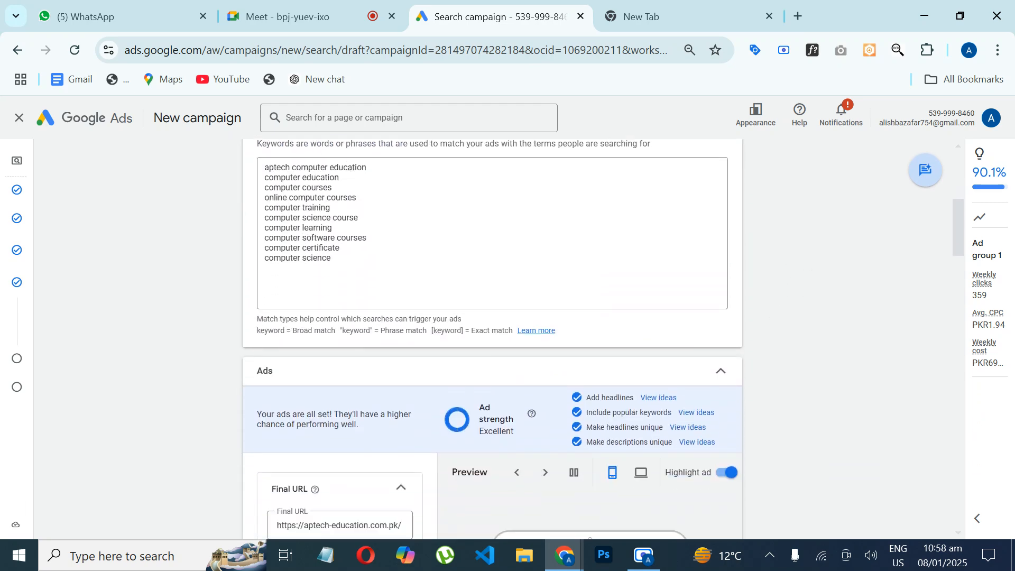
{"action": "scroll", "coordinate": [492, 338], "scroll_direction": "down", "scroll_amount": 5}
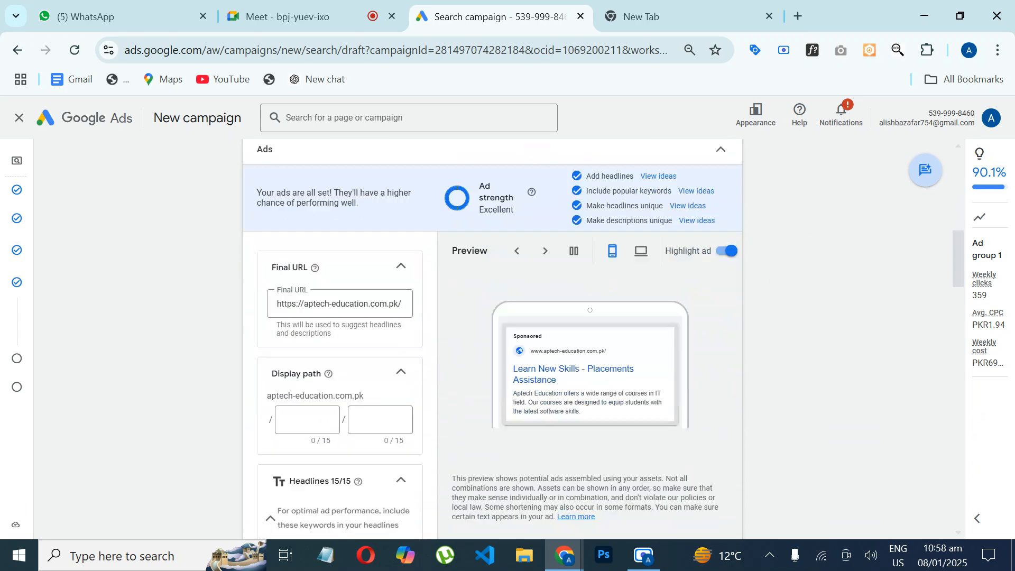
{"action": "scroll", "coordinate": [491, 338], "scroll_direction": "down", "scroll_amount": 6}
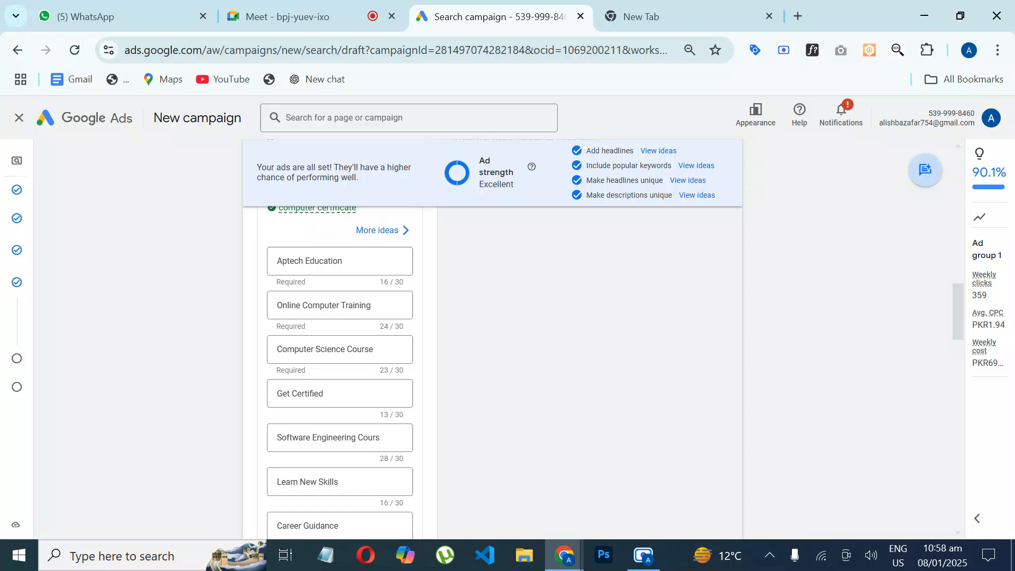
{"action": "scroll", "coordinate": [492, 338], "scroll_direction": "up", "scroll_amount": 2}
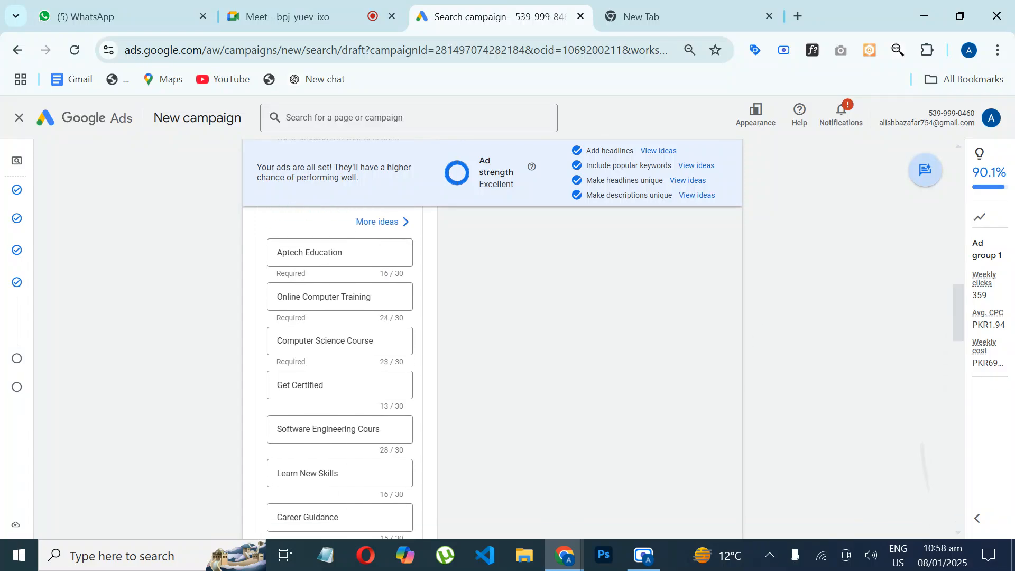
{"action": "scroll", "coordinate": [492, 338], "scroll_direction": "down", "scroll_amount": 3}
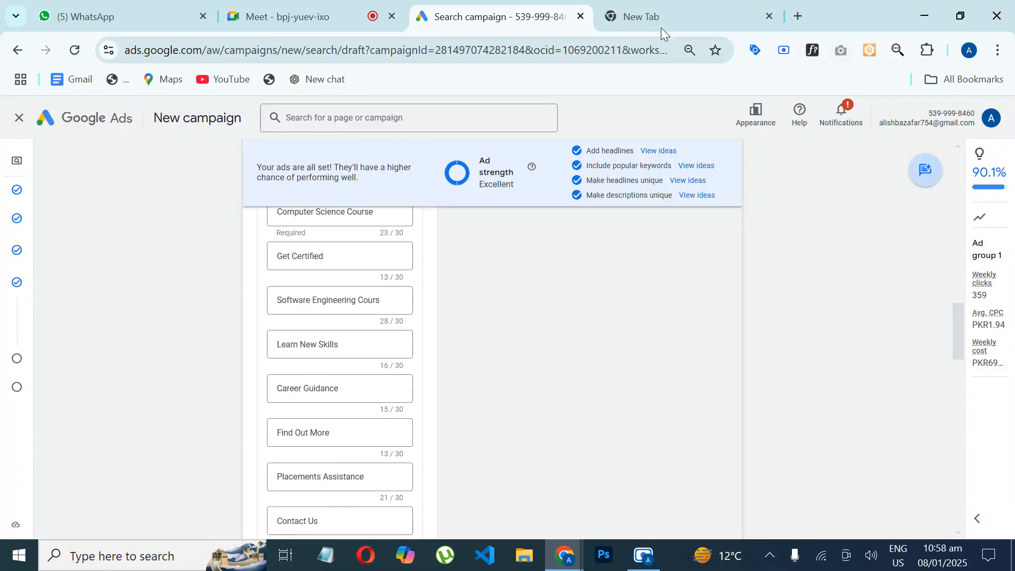
{"action": "left_click", "coordinate": [700, 12]}
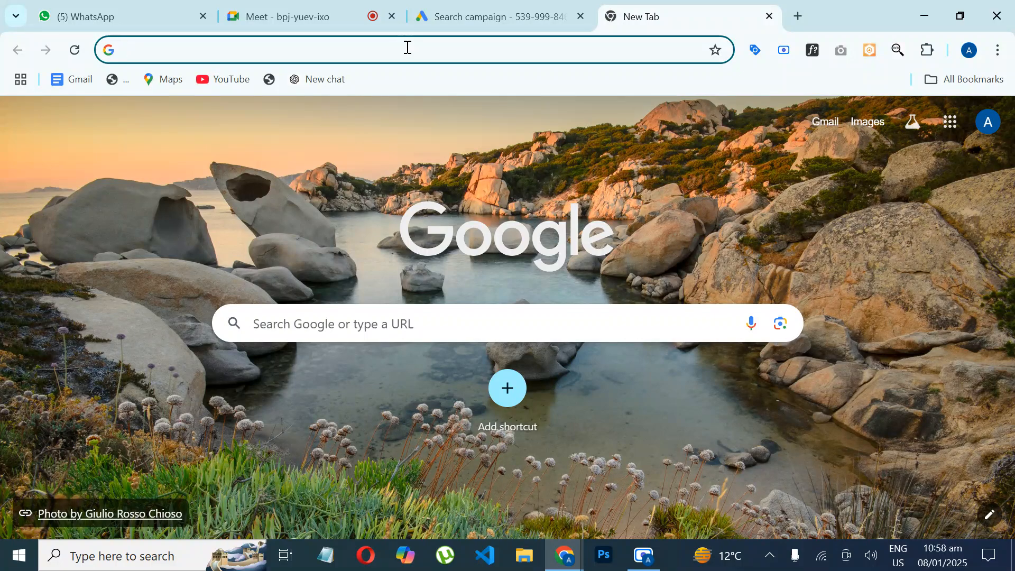
{"action": "type", "text": "m"}
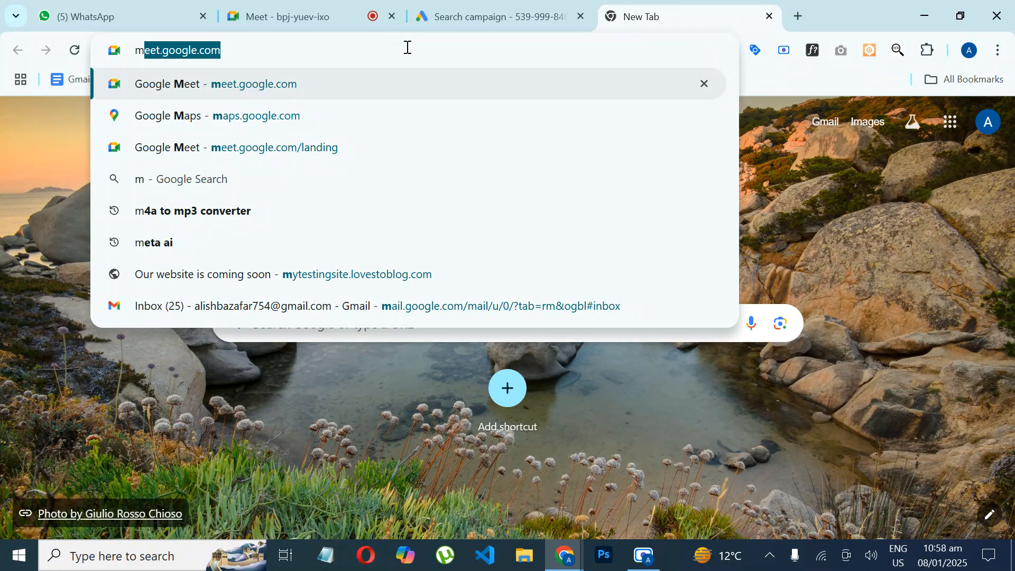
{"action": "key", "text": "BackSpace"}
{"action": "key", "text": "BackSpace"}
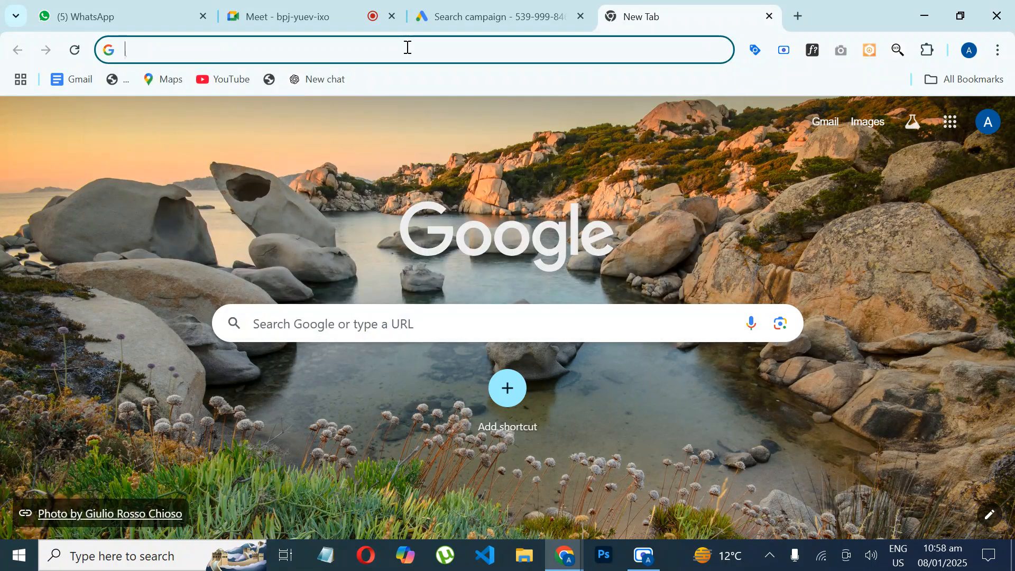
{"action": "key", "text": "ctrl+shift+Tab"}
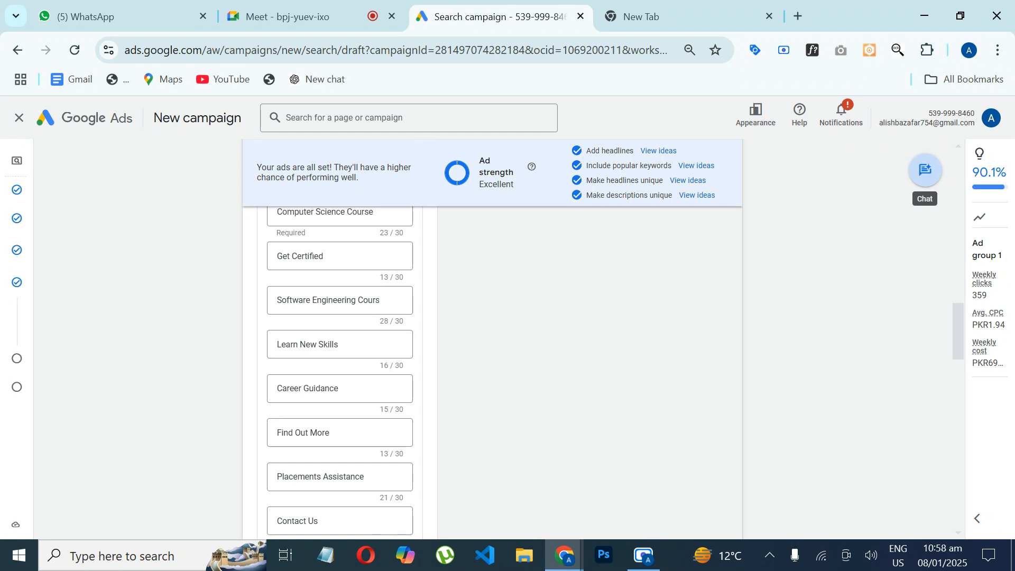
Go back from the headlines to Ad group 1's keyword section and examine the list of entered keywords.
{"action": "scroll", "coordinate": [339, 370], "scroll_direction": "up", "scroll_amount": 6}
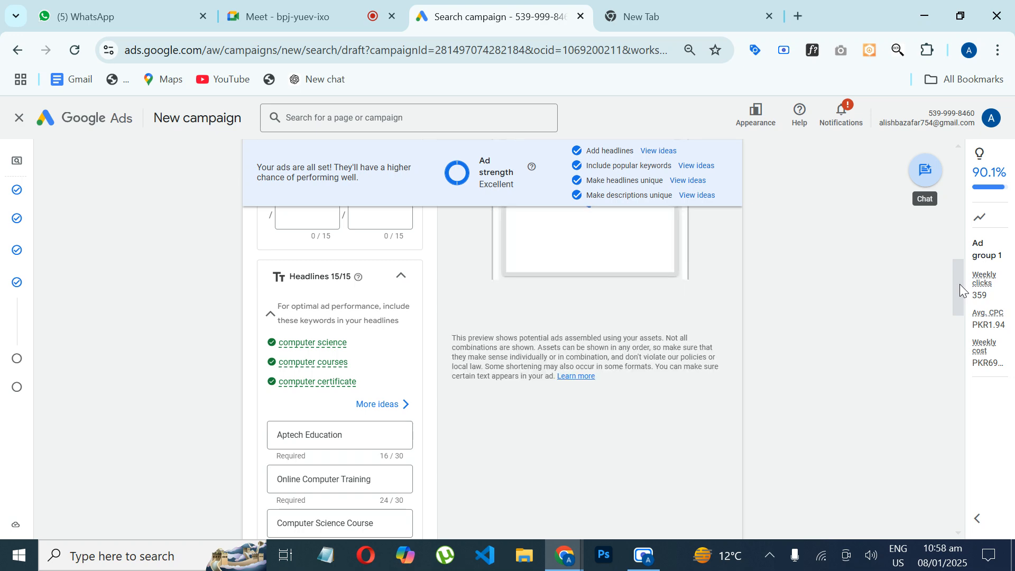
{"action": "left_click_drag", "start_coordinate": [959, 284], "coordinate": [959, 163]}
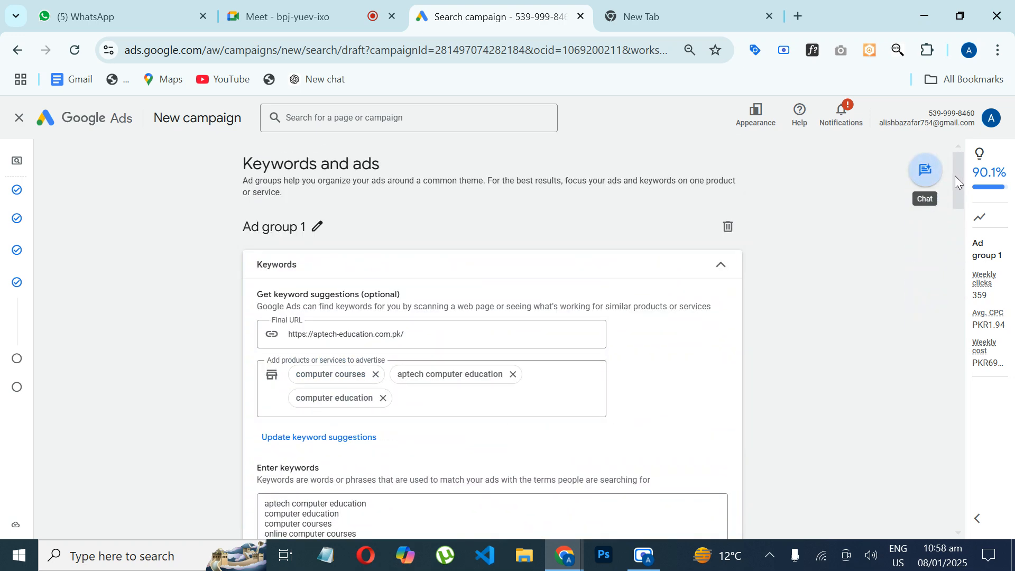
{"action": "left_click_drag", "start_coordinate": [954, 175], "coordinate": [955, 173]}
{"action": "left_click_drag", "start_coordinate": [958, 188], "coordinate": [954, 217]}
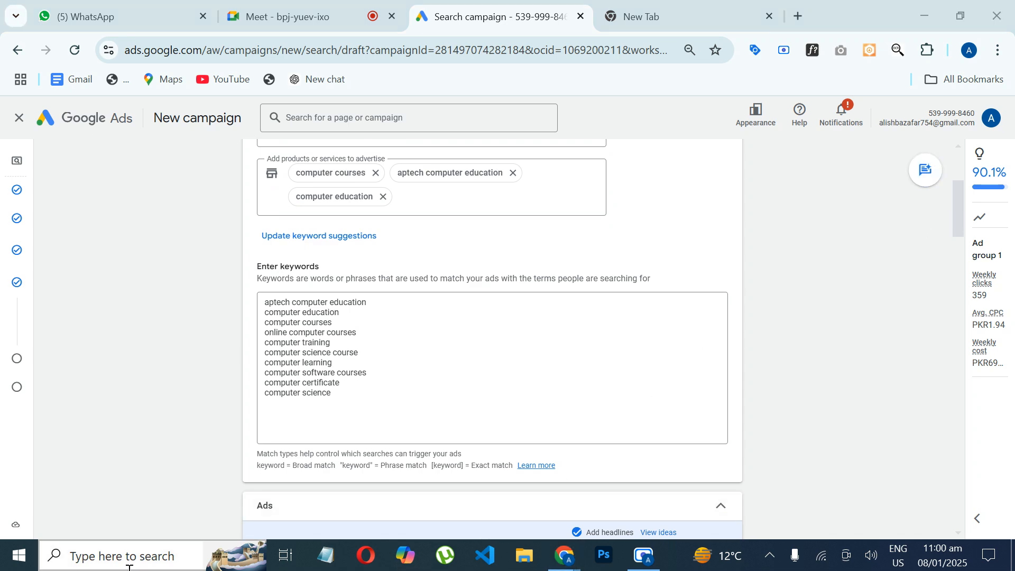
Switch to a new Notepad document and write the note "Budget 10$ 60$ =< 45".
{"action": "left_click", "coordinate": [141, 554]}
{"action": "type", "text": "note"}
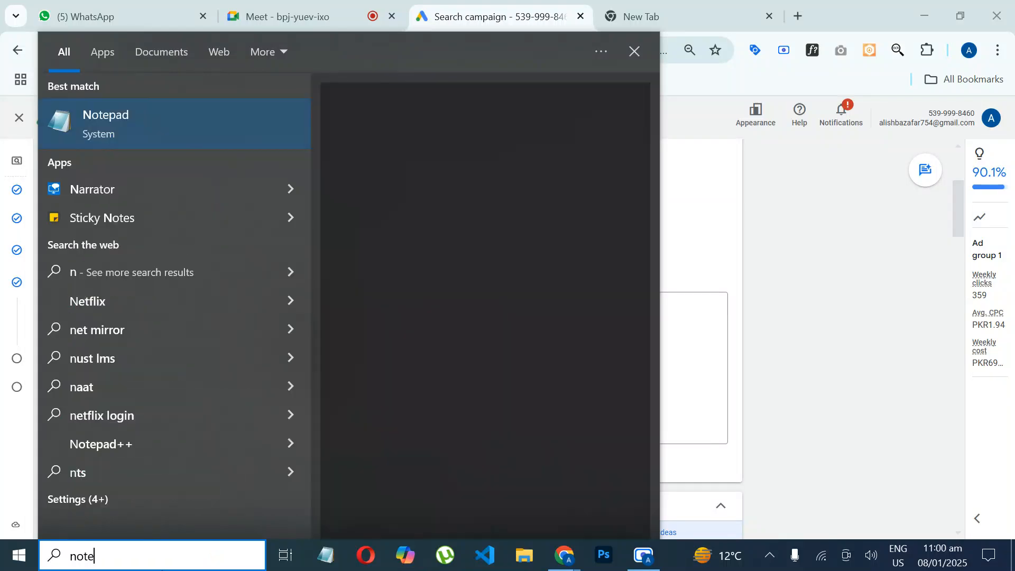
{"action": "key", "text": "Return"}
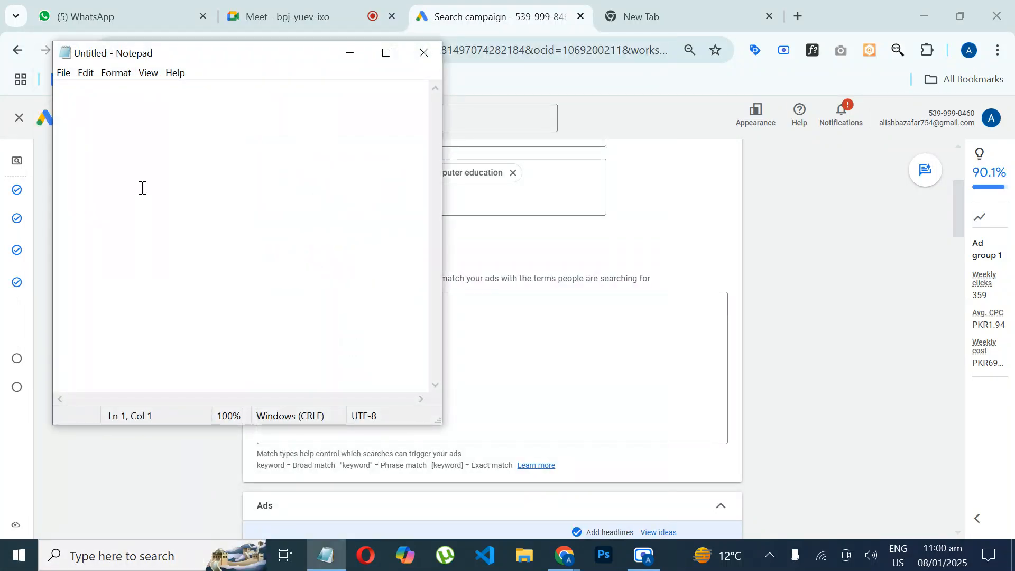
{"action": "type", "text": "Budget"}
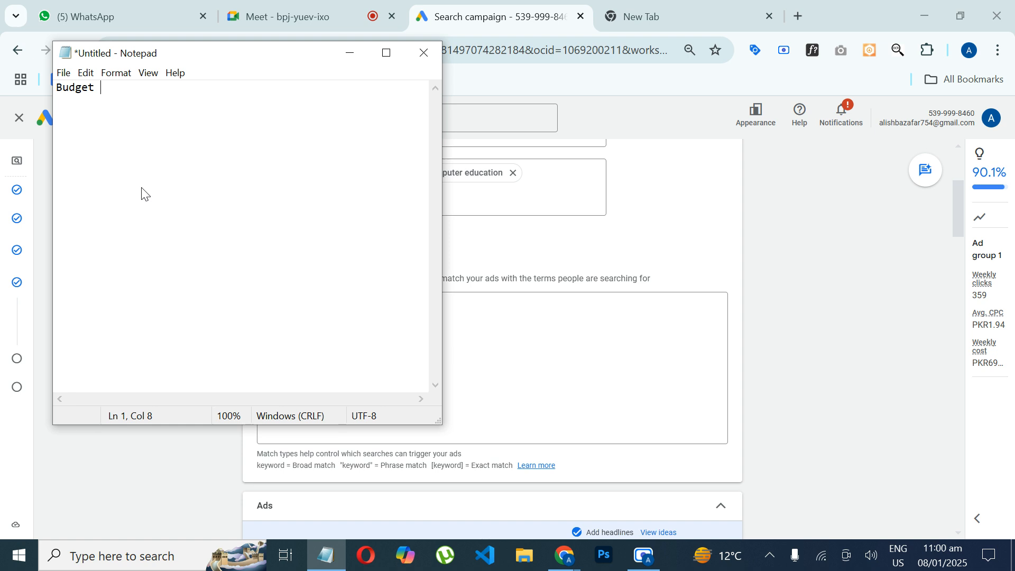
{"action": "type", "text": "10$"}
{"action": "type", "text": "60$"}
{"action": "type", "text": "=< 45"}
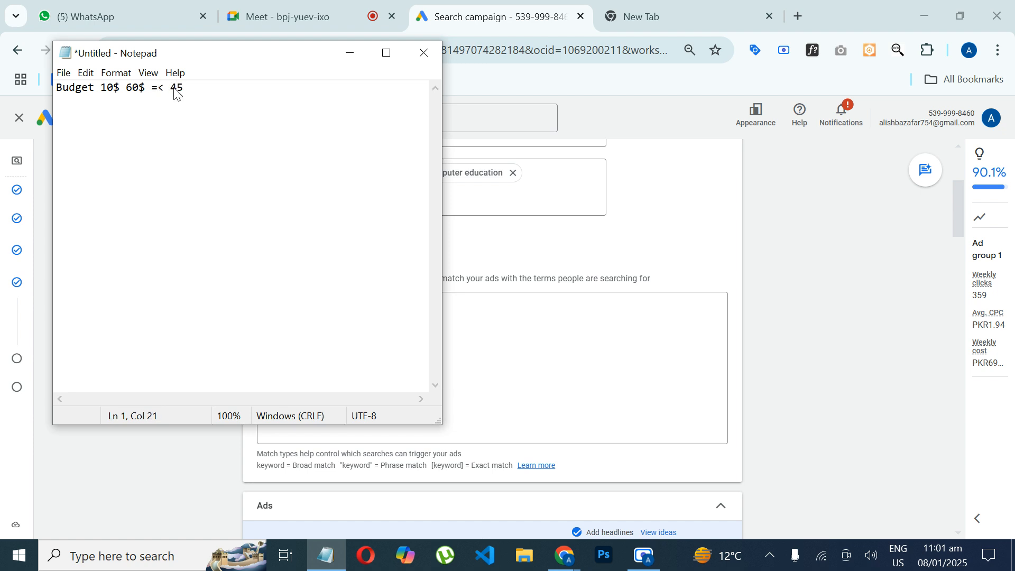
Correct the Notepad note so the budget line reads "Budget 10$ 60$ = 45".
{"action": "key", "text": "Left"}
{"action": "key", "text": "Left"}
{"action": "key", "text": "Left"}
{"action": "key", "text": "BackSpace"}
{"action": "left_click", "coordinate": [645, 552]}
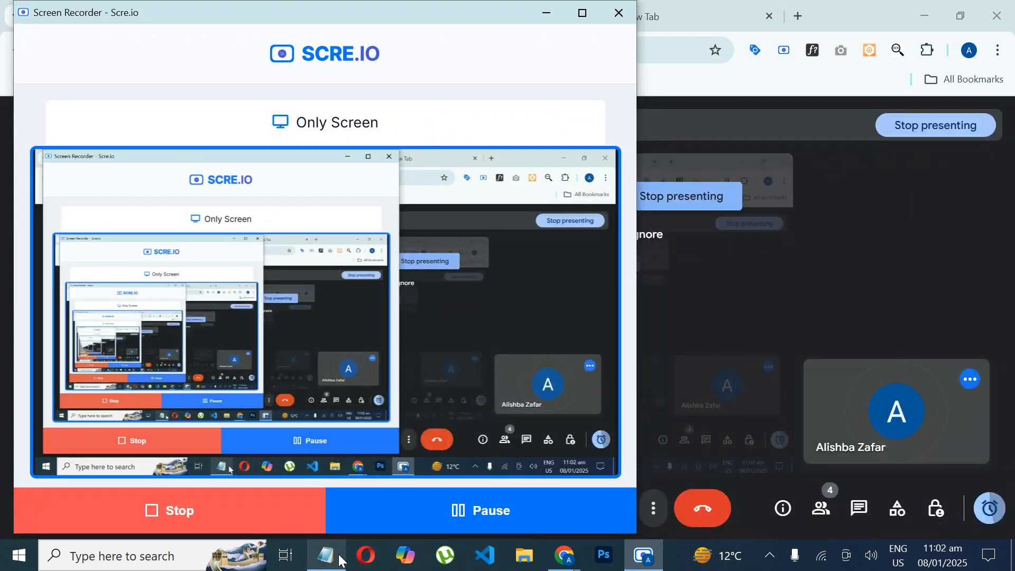
{"action": "left_click", "coordinate": [339, 557]}
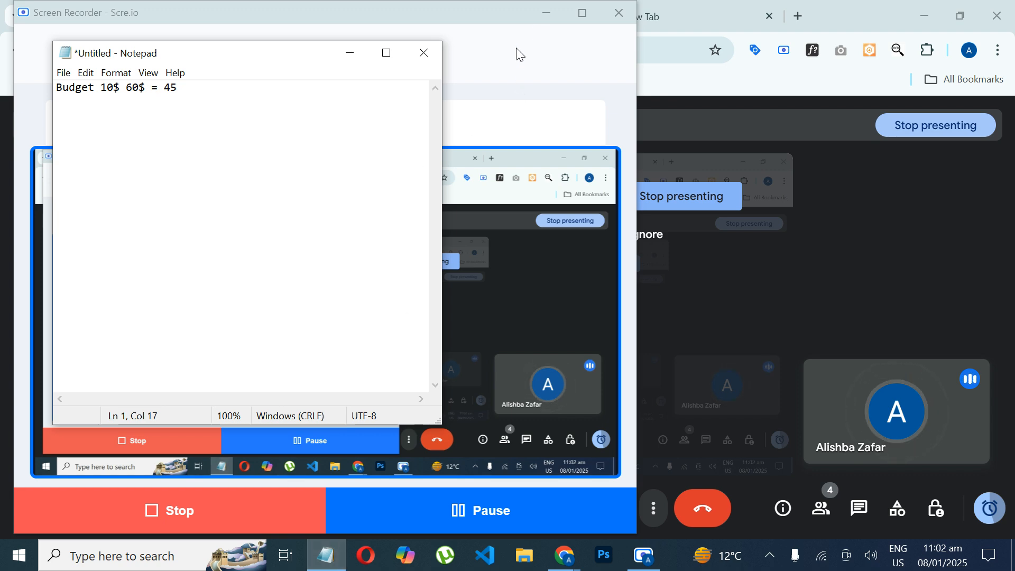
{"action": "left_click", "coordinate": [545, 13]}
{"action": "left_click", "coordinate": [542, 2]}
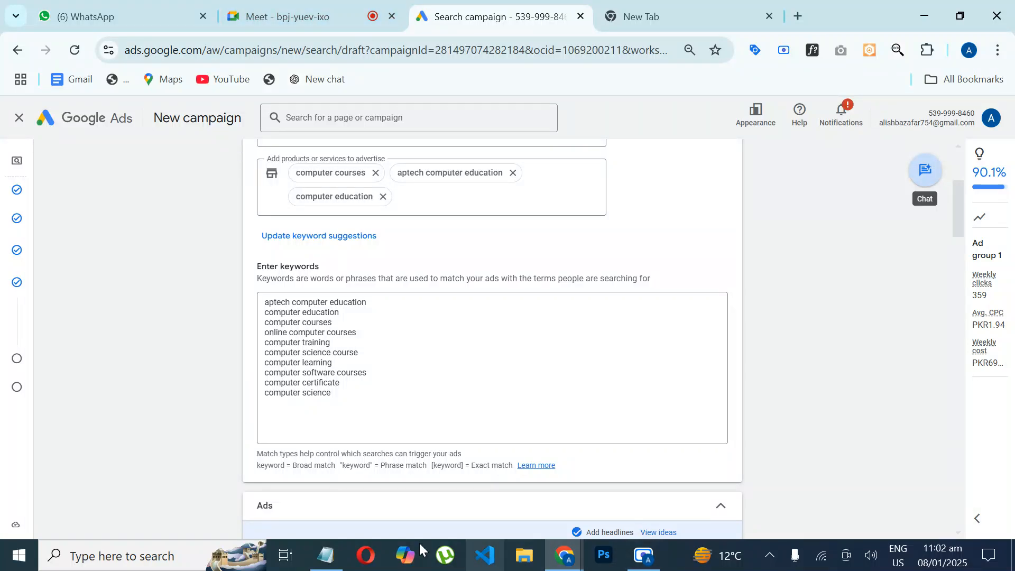
Add a second line to the Notepad note reading "Keywords ^ their intent (informational keywords)".
{"action": "left_click", "coordinate": [325, 555]}
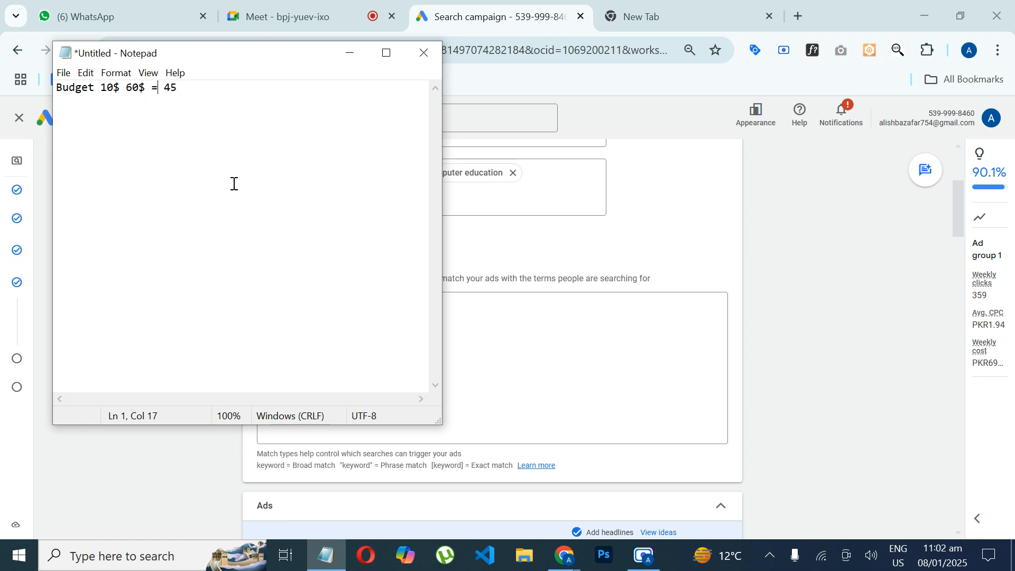
{"action": "left_click", "coordinate": [186, 87]}
{"action": "key", "text": "Return"}
{"action": "type", "text": "Keywor"}
{"action": "type", "text": "ds "}
{"action": "type", "text": "^ thei"}
{"action": "type", "text": "r"}
{"action": "key", "text": "BackSpace"}
{"action": "type", "text": "their"}
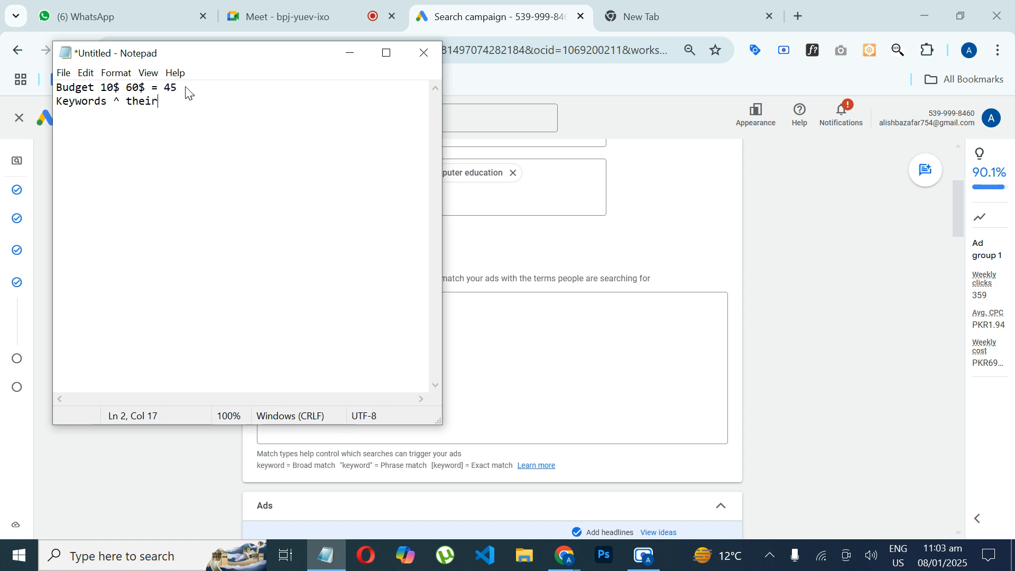
{"action": "type", "text": " i"}
{"action": "key", "text": "BackSpace"}
{"action": "type", "text": "intent (informational keywords"}
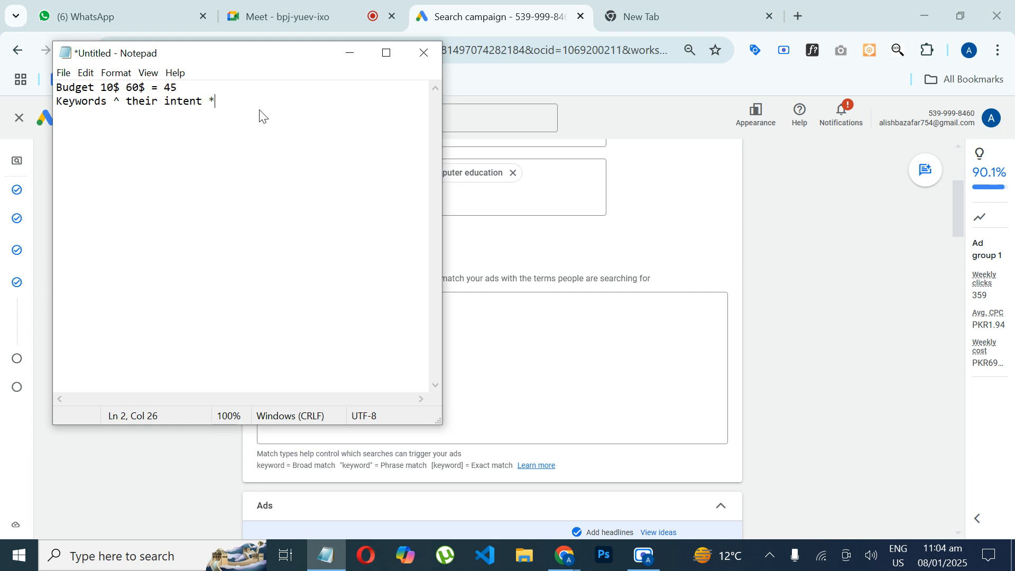
{"action": "type", "text": "(information"}
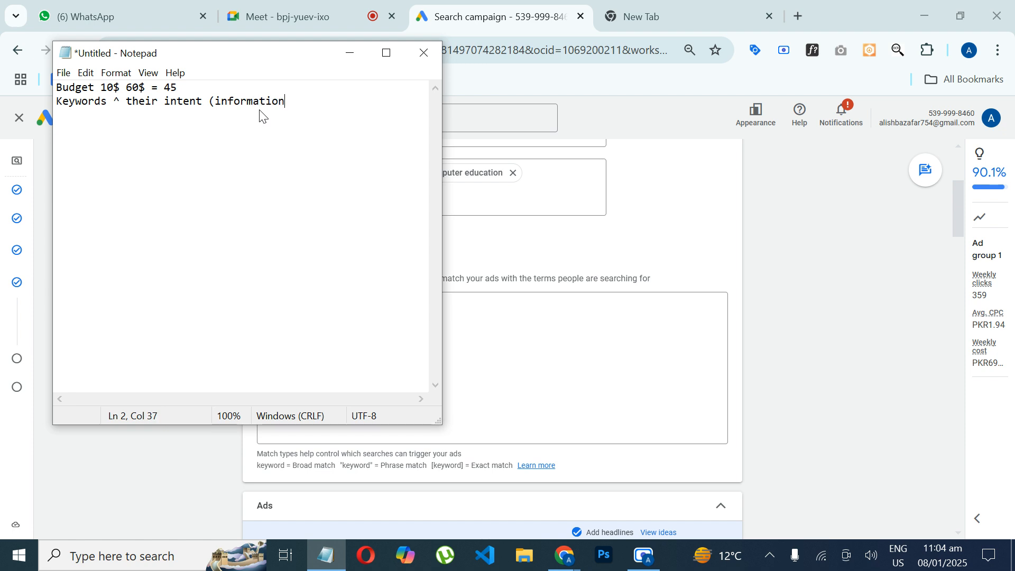
{"action": "type", "text": "al keywords)"}
Add the lines "proper conversion," and "ad groups within single compaign" to the note and put the Notepad window away.
{"action": "key", "text": "Return"}
{"action": "type", "text": "prope"}
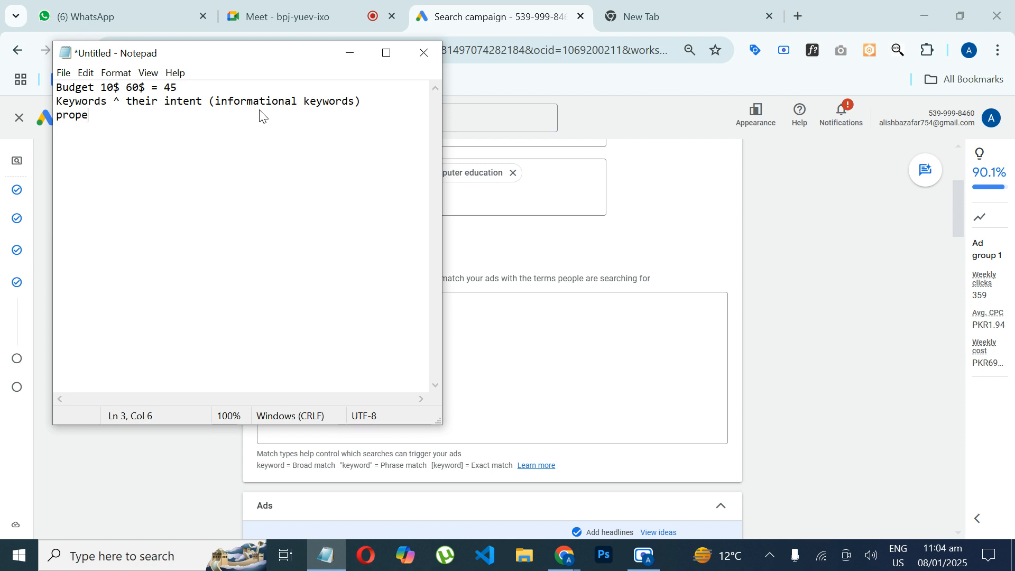
{"action": "type", "text": "r conversion,"}
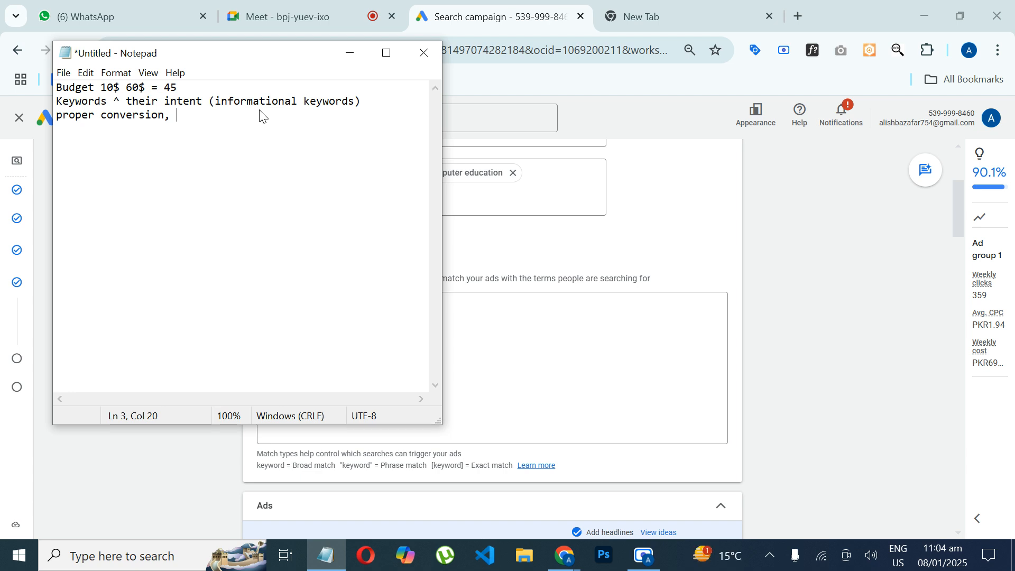
{"action": "key", "text": "Return"}
{"action": "type", "text": "ad groups w"}
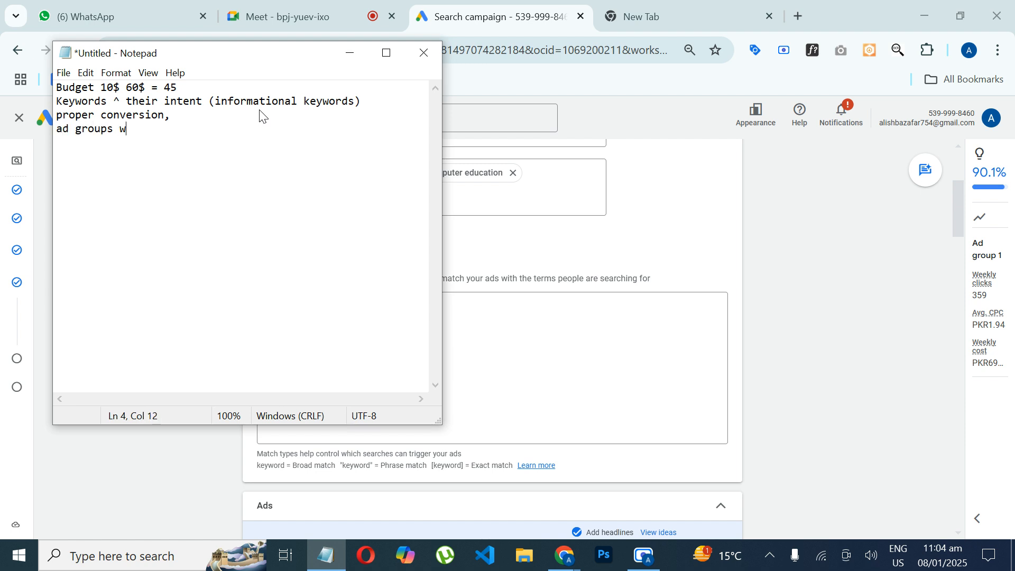
{"action": "type", "text": "ithin sin"}
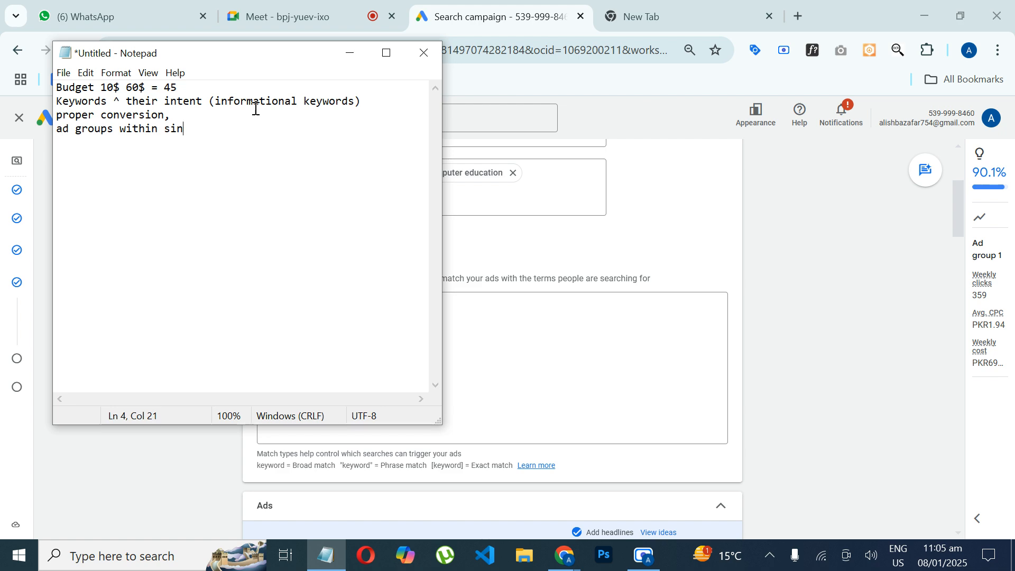
{"action": "type", "text": "gle compaign"}
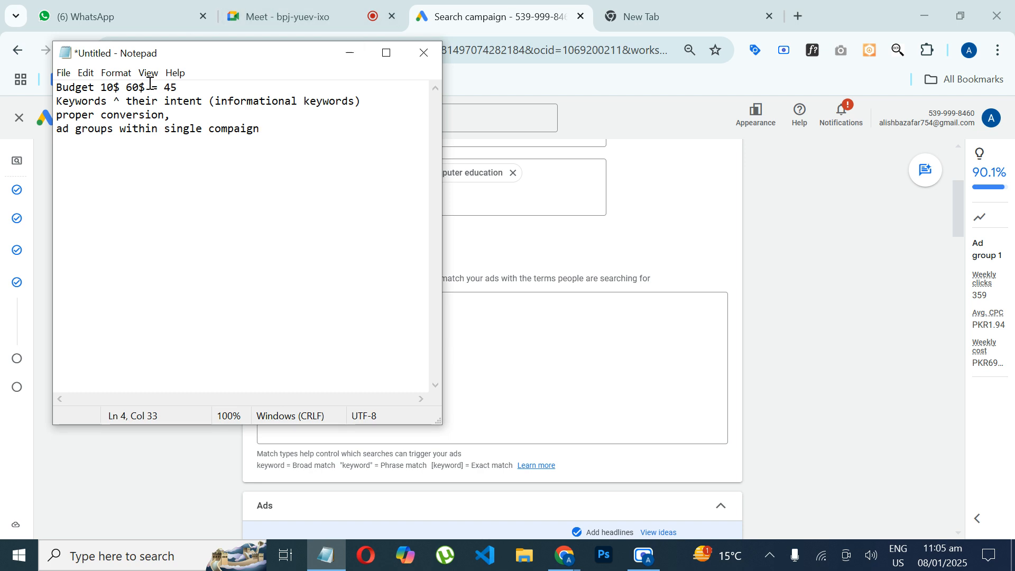
{"action": "left_click", "coordinate": [348, 61]}
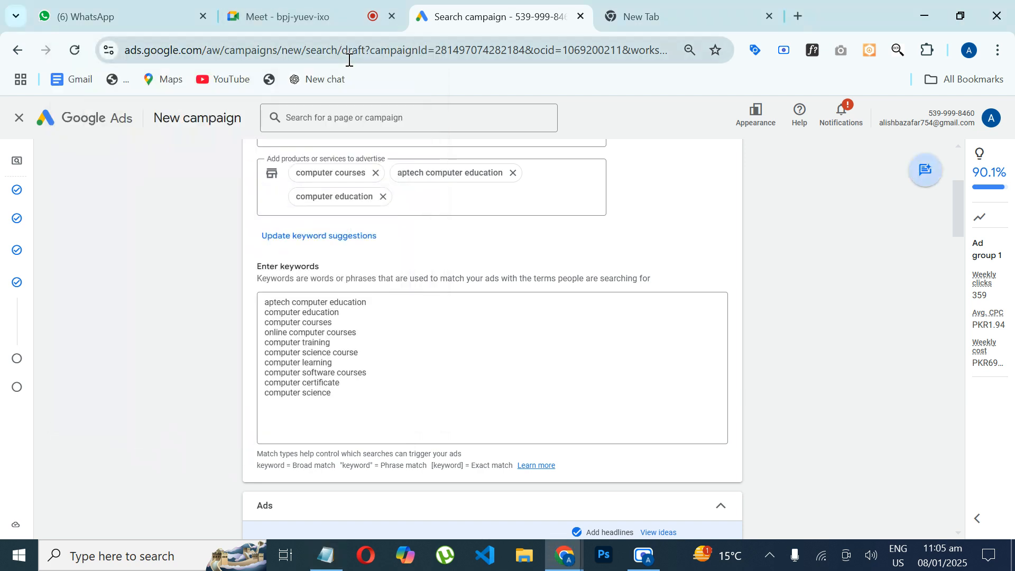
Load ads.google.com in the empty browser tab beside the campaign draft.
{"action": "left_click", "coordinate": [645, 24]}
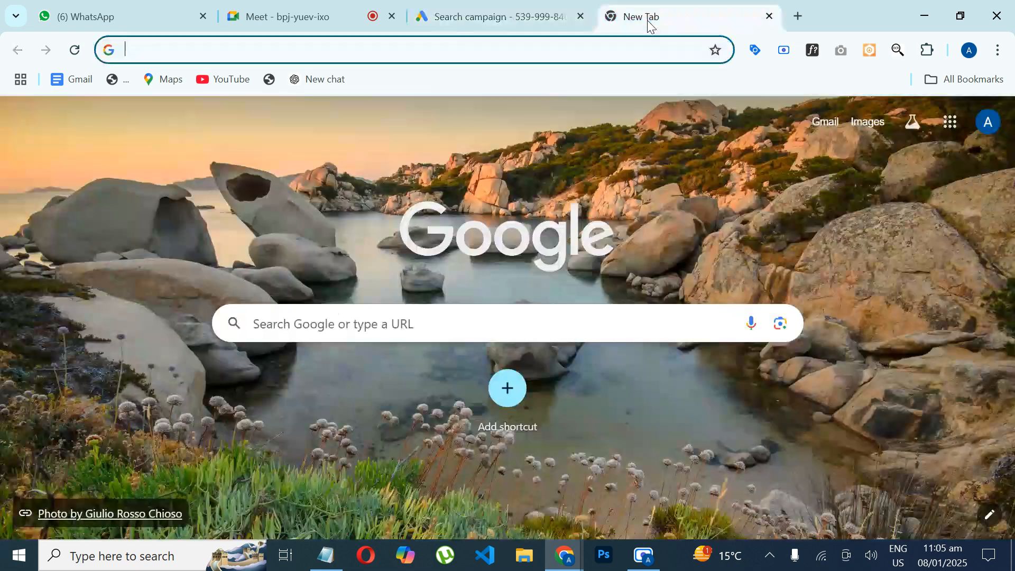
{"action": "type", "text": "ads"}
{"action": "key", "text": "Return"}
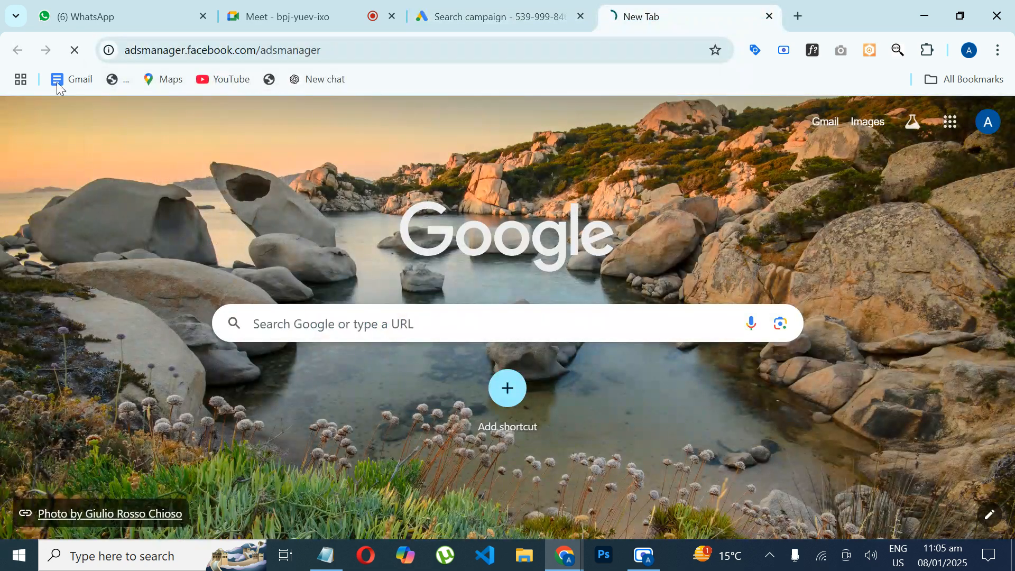
{"action": "left_click", "coordinate": [168, 49]}
{"action": "type", "text": "adsmanaads"}
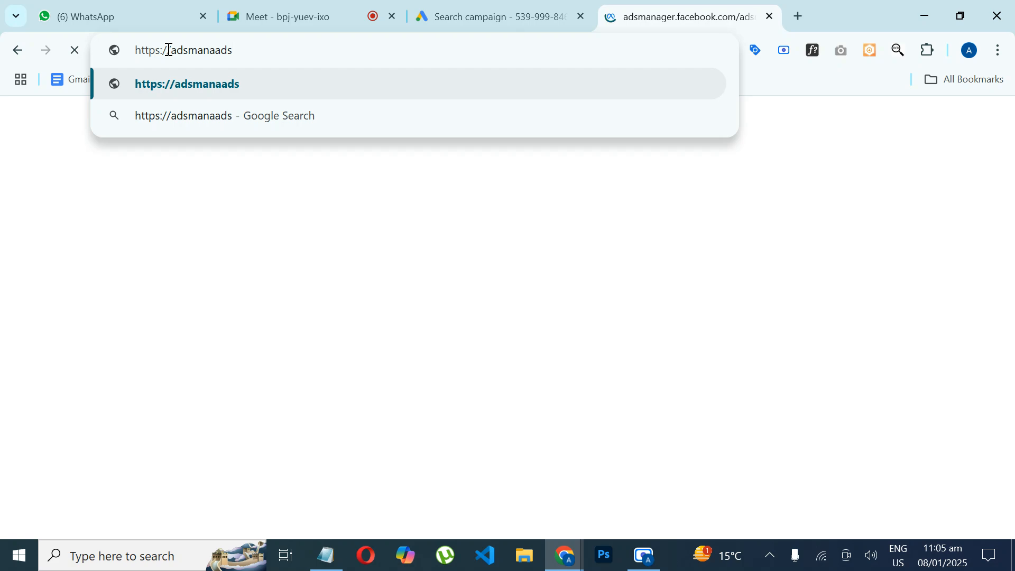
{"action": "key", "text": "ctrl+a"}
{"action": "type", "text": "ads.goo"}
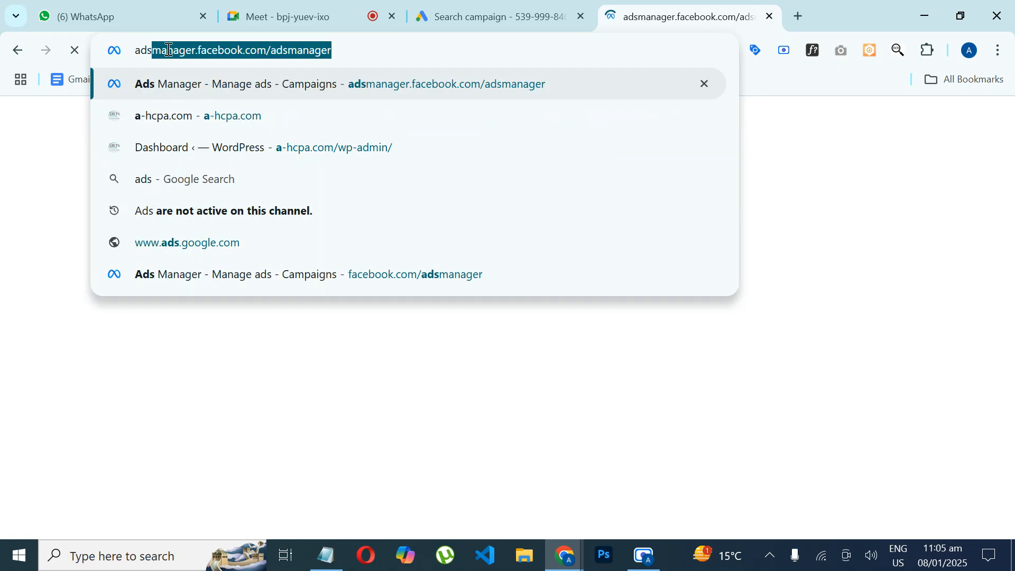
{"action": "key", "text": "Return"}
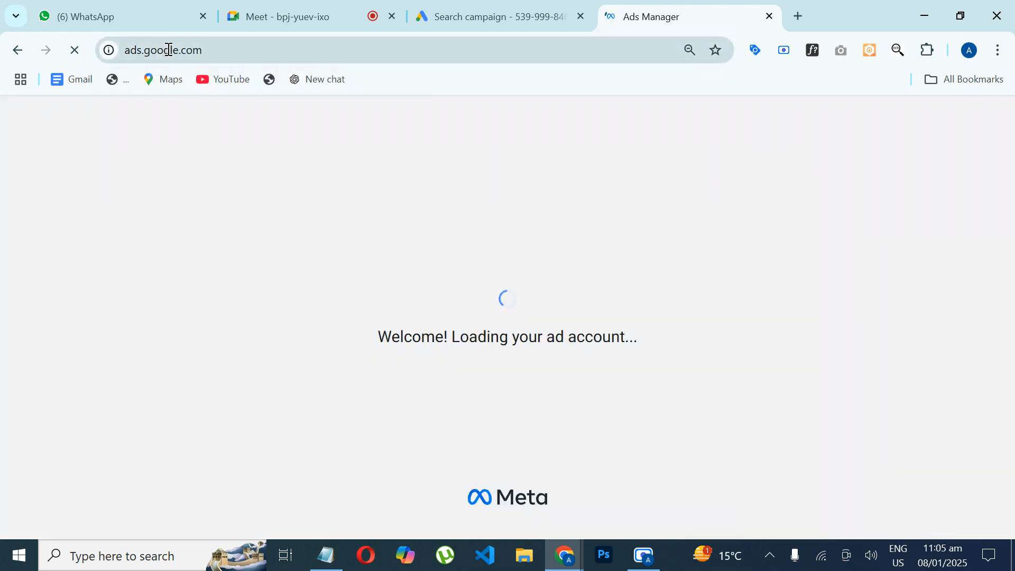
Return to the Search campaign draft and highlight Ad group 1's whole list of entered keywords.
{"action": "left_click", "coordinate": [486, 12]}
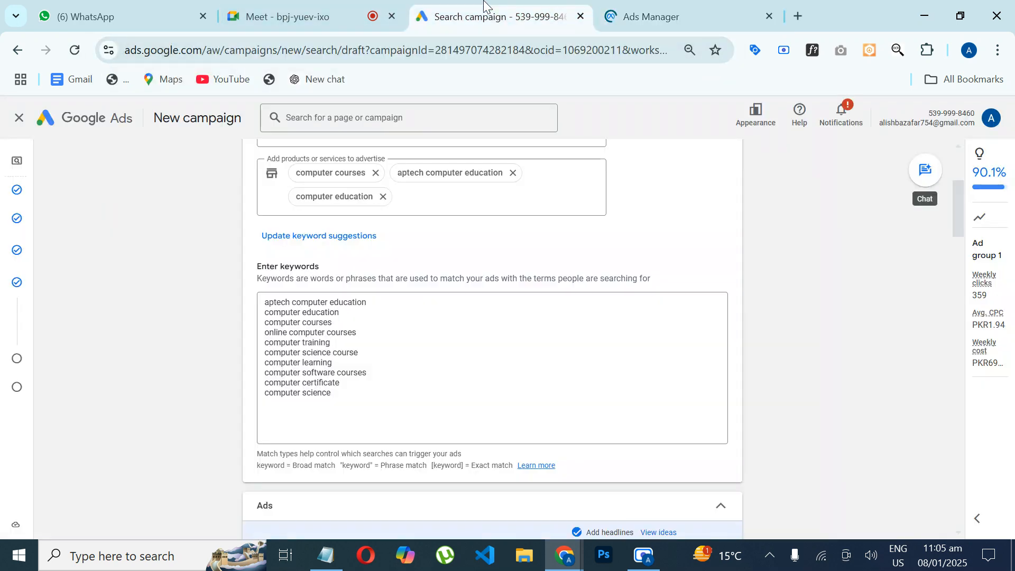
{"action": "left_click", "coordinate": [662, 11]}
{"action": "left_click", "coordinate": [529, 14]}
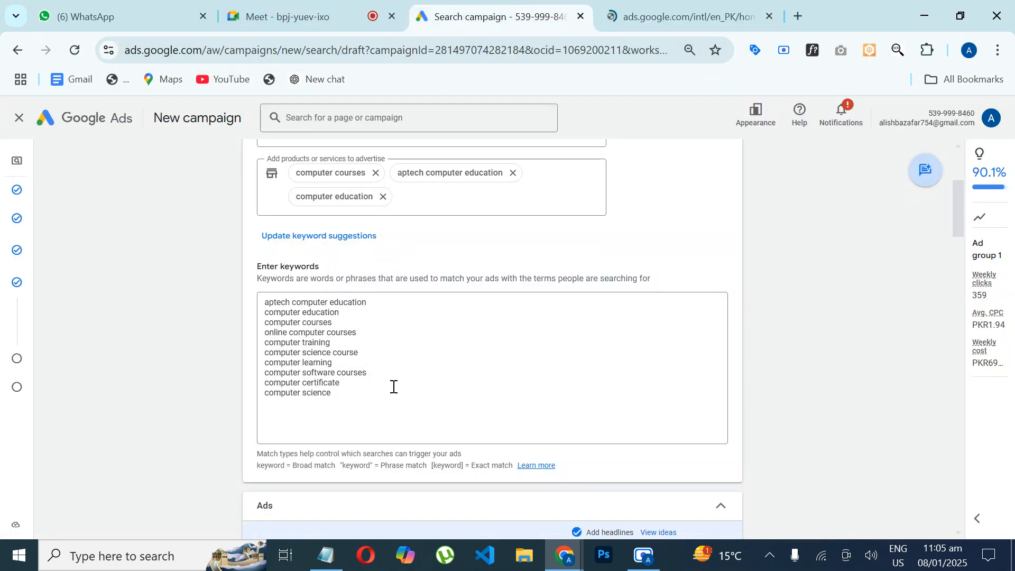
{"action": "left_click_drag", "start_coordinate": [333, 393], "coordinate": [258, 300]}
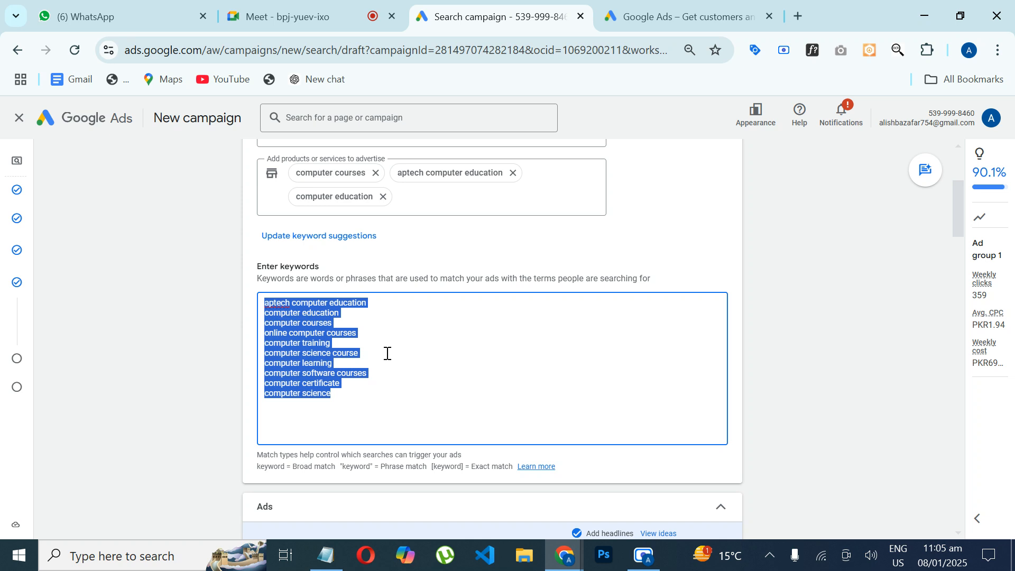
Start from the Google Ads home page in the other tab and open the first listed Google Ads account.
{"action": "left_click", "coordinate": [702, 11]}
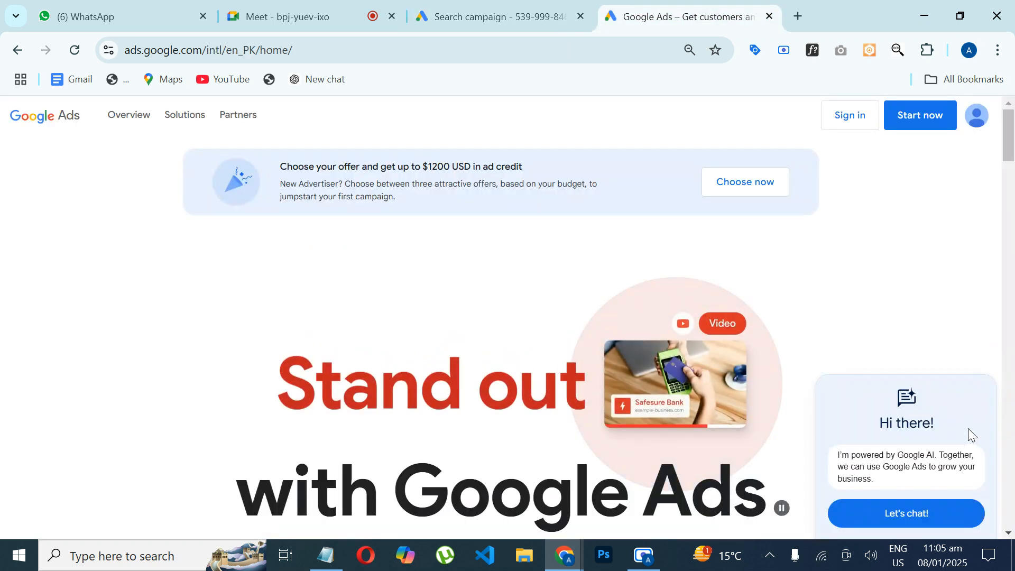
{"action": "scroll", "coordinate": [734, 385], "scroll_direction": "down", "scroll_amount": 2}
{"action": "scroll", "coordinate": [734, 385], "scroll_direction": "down", "scroll_amount": 3}
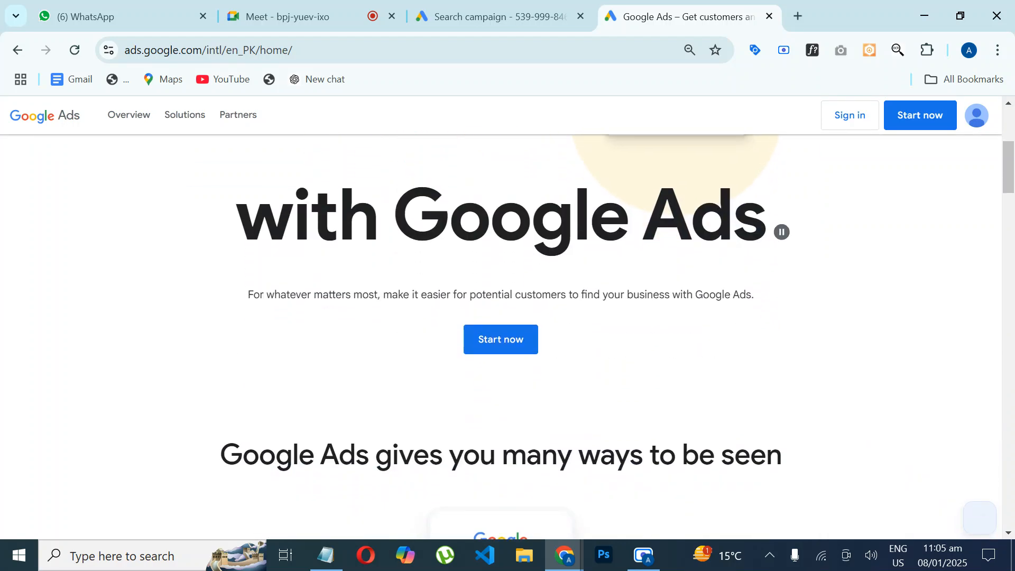
{"action": "left_click", "coordinate": [501, 336]}
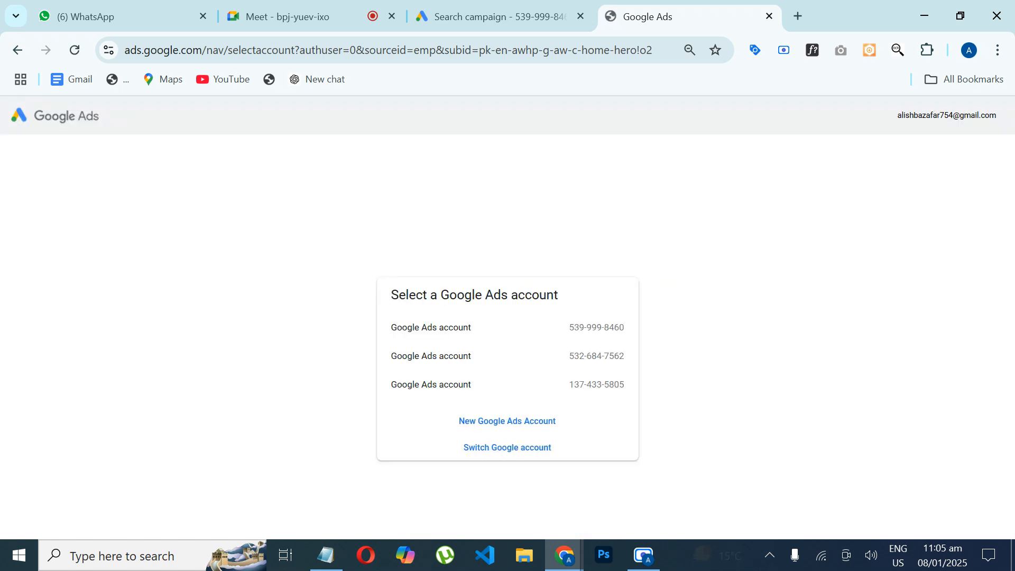
{"action": "left_click", "coordinate": [512, 328]}
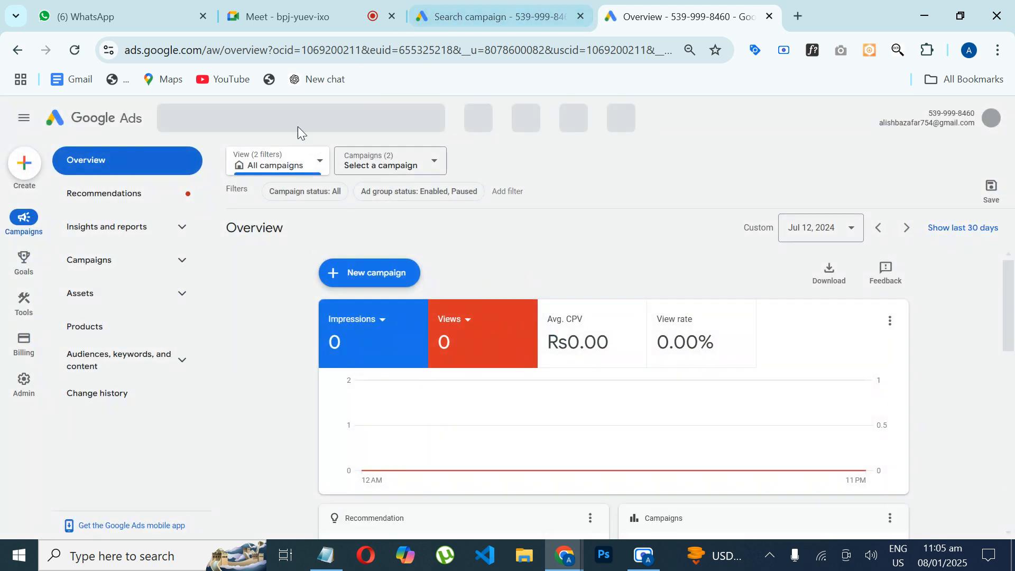
Open Keyword Planner and choose to discover new keywords.
{"action": "mouse_move", "coordinate": [24, 309]}
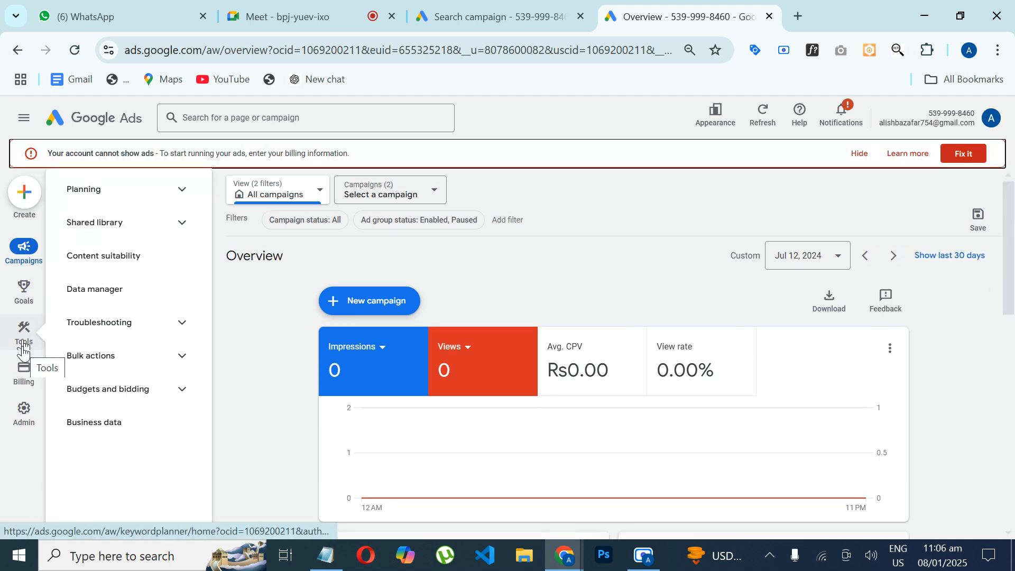
{"action": "left_click", "coordinate": [22, 349]}
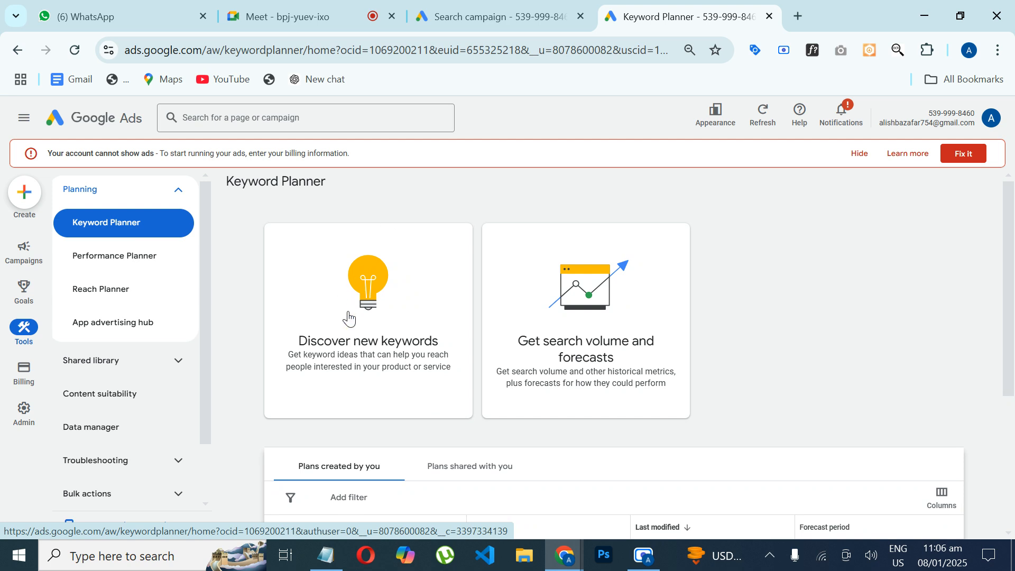
{"action": "left_click", "coordinate": [349, 315]}
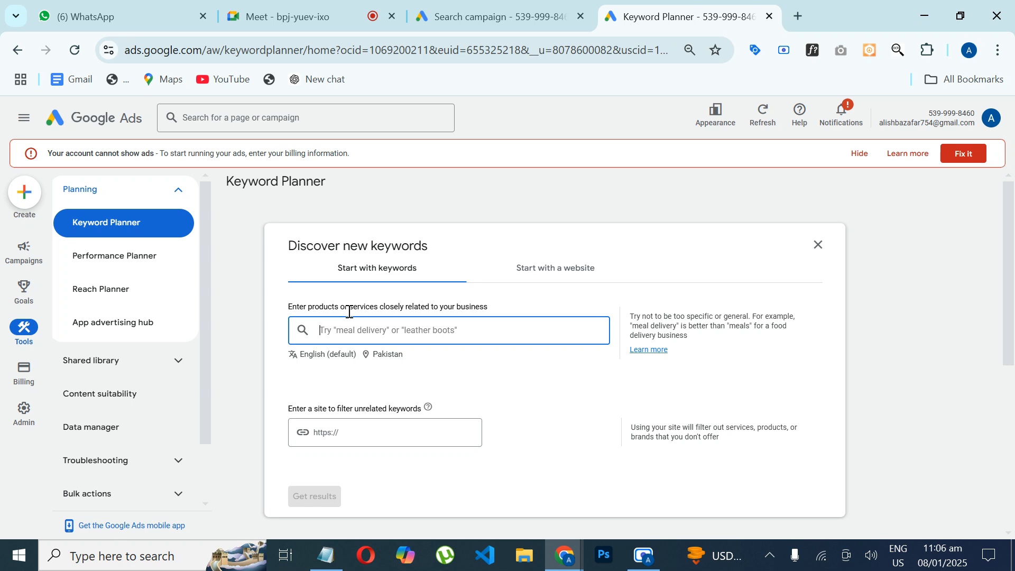
Enter "digital marketing course online" as the first keyword for discovering new keywords.
{"action": "type", "text": "mar"}
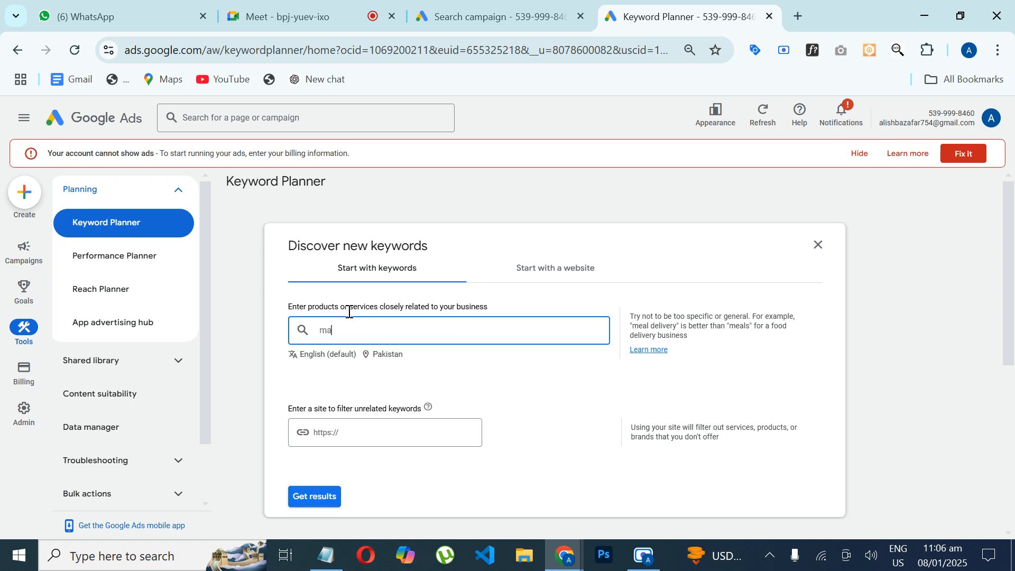
{"action": "key", "text": "BackSpace"}
{"action": "key", "text": "BackSpace"}
{"action": "key", "text": "BackSpace"}
{"action": "type", "text": "digital m"}
{"action": "type", "text": "arketi"}
{"action": "type", "text": "course o"}
{"action": "type", "text": "nl"}
{"action": "type", "text": "ine"}
{"action": "key", "text": "Return"}
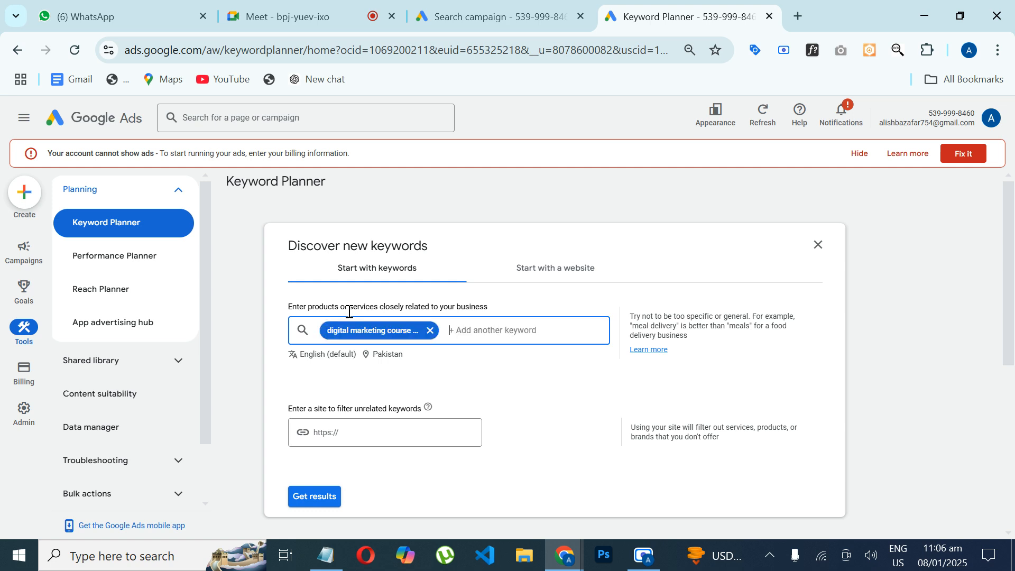
Add "online marketing course" and "online course" to the seed keywords.
{"action": "type", "text": "online marketing course"}
{"action": "key", "text": "Return"}
{"action": "type", "text": "online"}
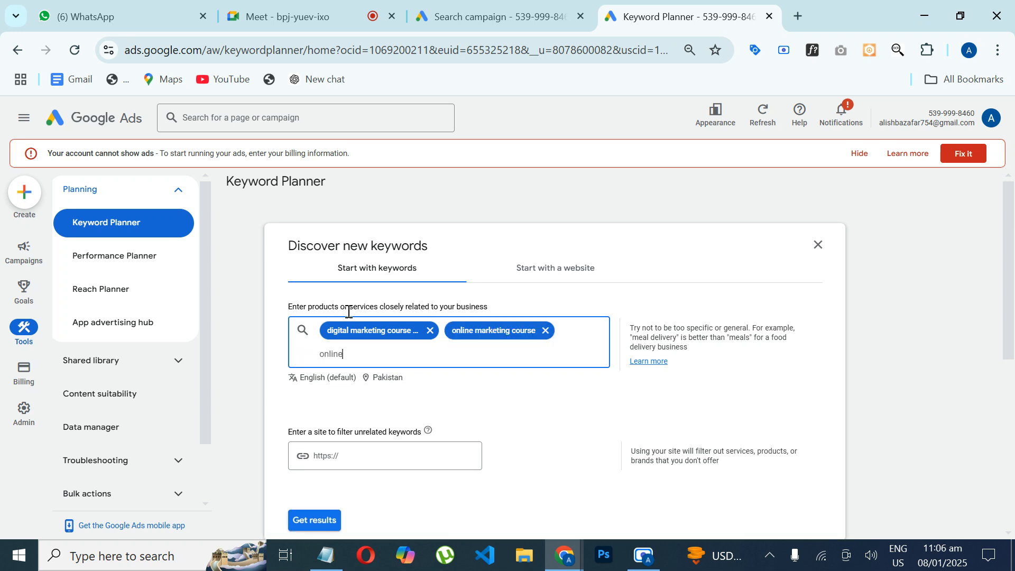
{"action": "type", "text": " course"}
{"action": "key", "text": "Return"}
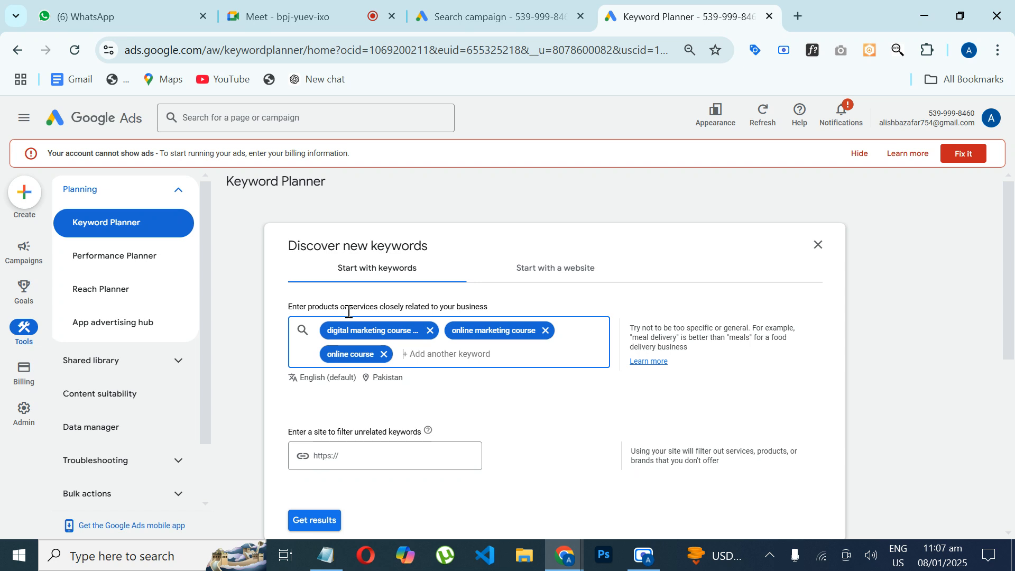
Add "marketing course in rawalpindi" and "SEO course" to the seed keywords.
{"action": "type", "text": "marketing course in p"}
{"action": "type", "text": "awalpindi"}
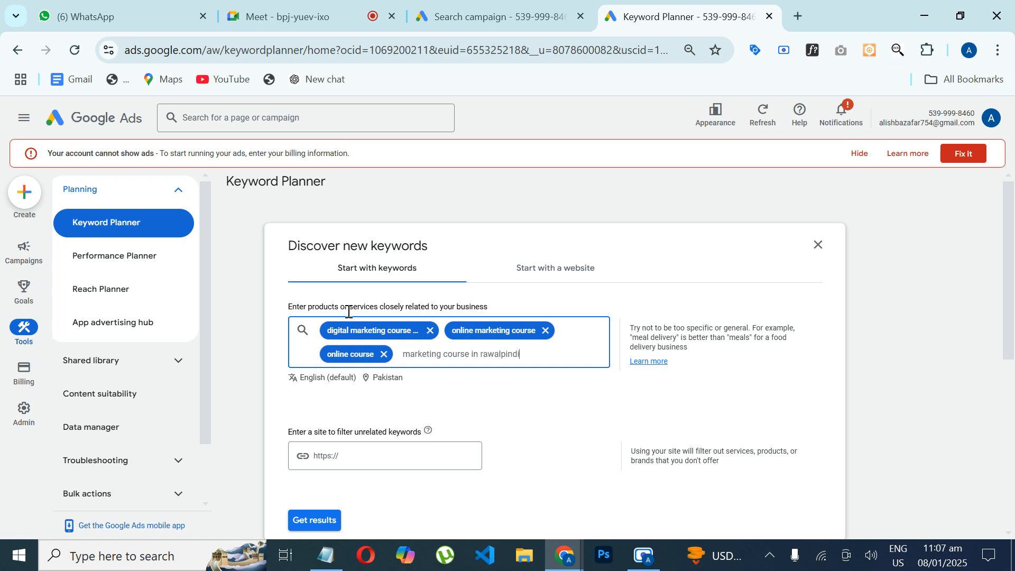
{"action": "key", "text": "Return"}
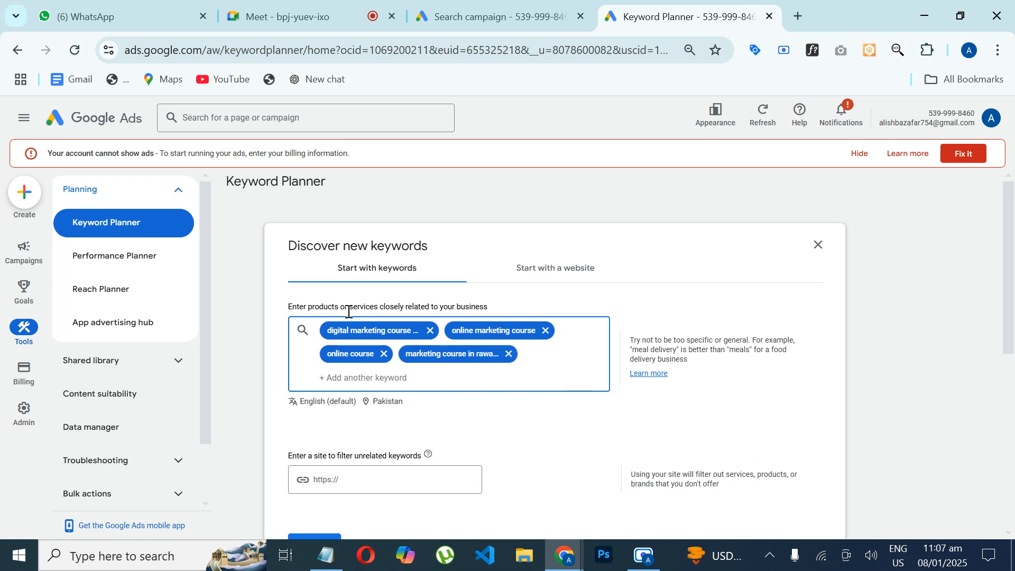
{"action": "type", "text": "SEO course"}
{"action": "key", "text": "Return"}
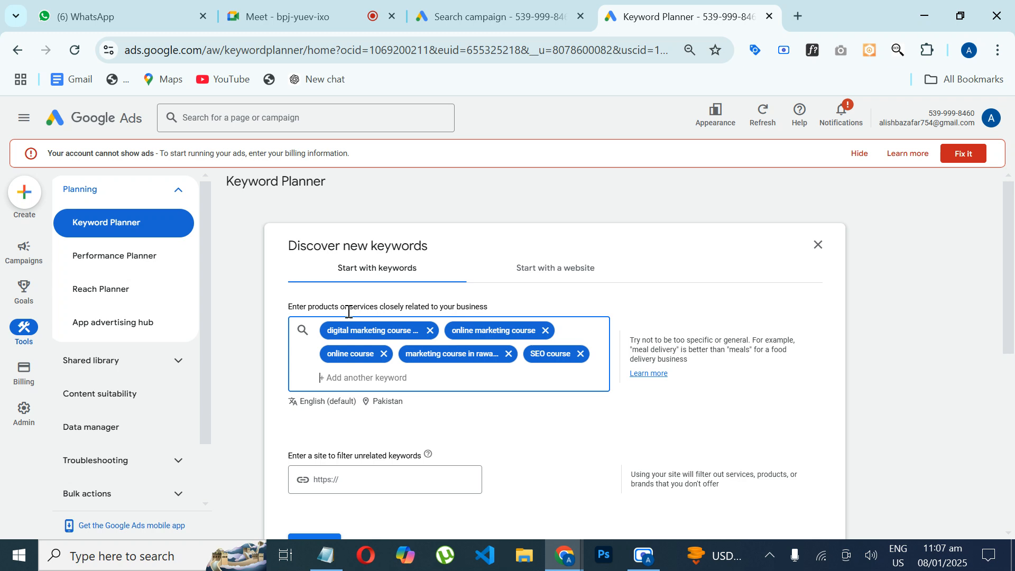
Add "SEM course" to the seed keywords and get the keyword results.
{"action": "type", "text": "SEM course"}
{"action": "key", "text": "Return"}
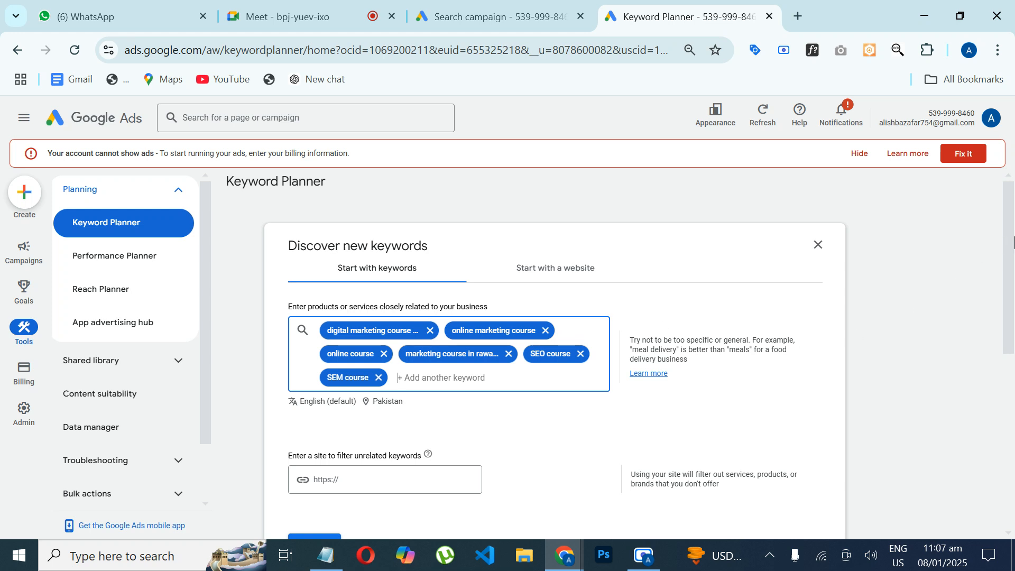
{"action": "left_click", "coordinate": [1014, 244]}
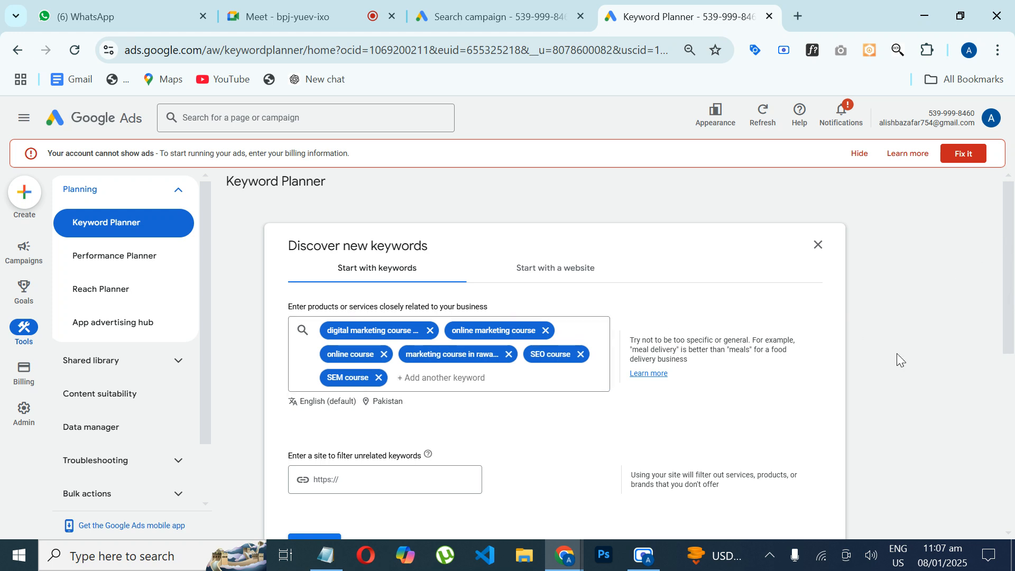
{"action": "scroll", "coordinate": [896, 353], "scroll_direction": "down", "scroll_amount": 3}
{"action": "left_click", "coordinate": [314, 370]}
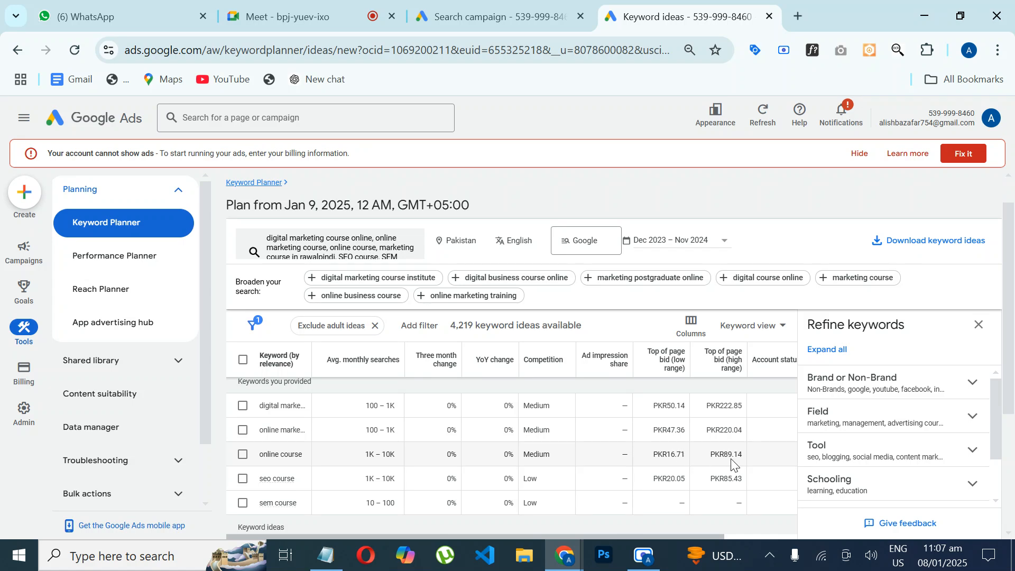
Examine the search volumes, competition and top-of-page bids of the provided keywords alongside the campaign's current keyword list.
{"action": "scroll", "coordinate": [732, 464], "scroll_direction": "down", "scroll_amount": 1}
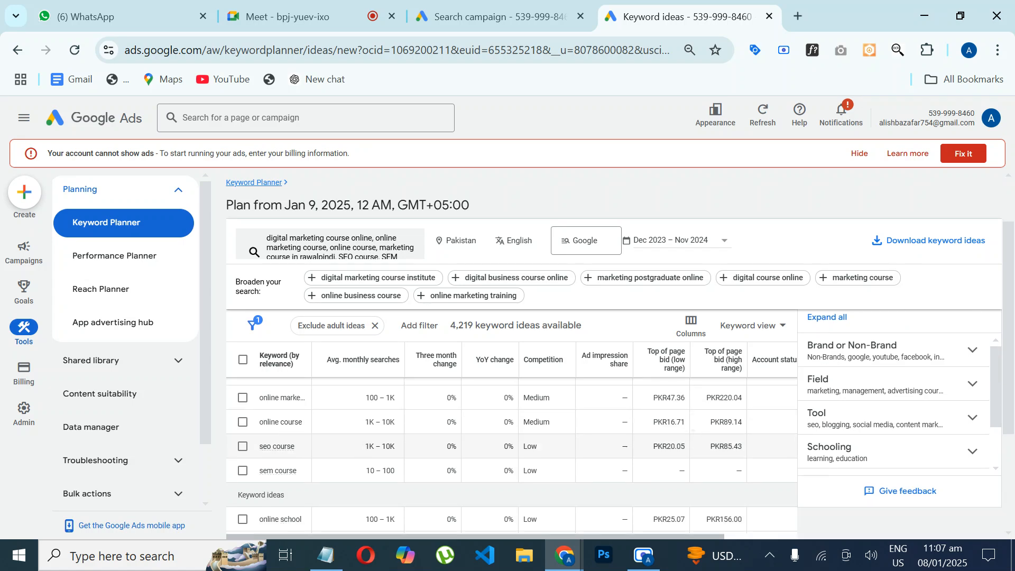
{"action": "scroll", "coordinate": [692, 432], "scroll_direction": "up", "scroll_amount": 2}
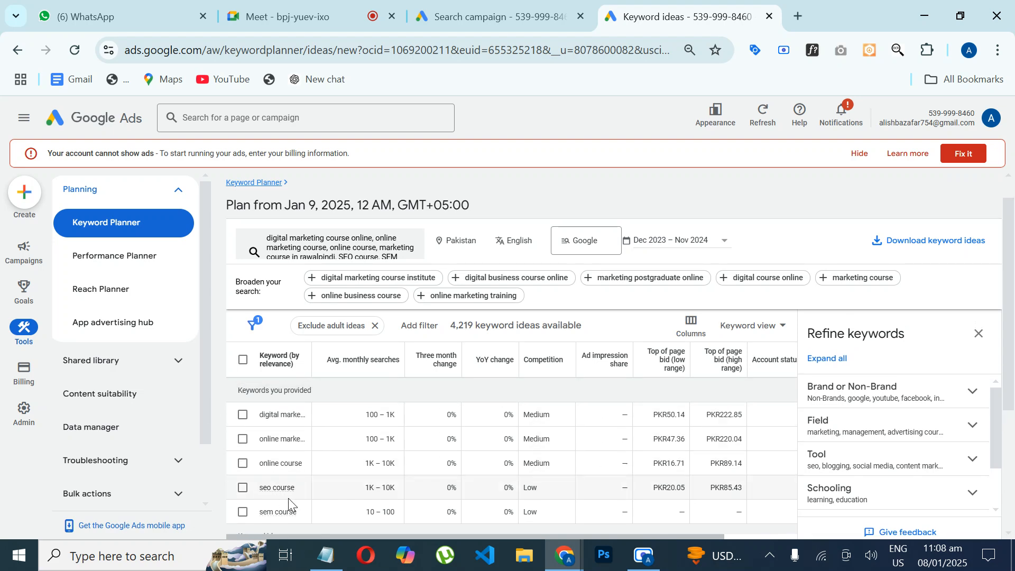
{"action": "scroll", "coordinate": [289, 499], "scroll_direction": "down", "scroll_amount": 2}
{"action": "scroll", "coordinate": [288, 499], "scroll_direction": "up", "scroll_amount": 2}
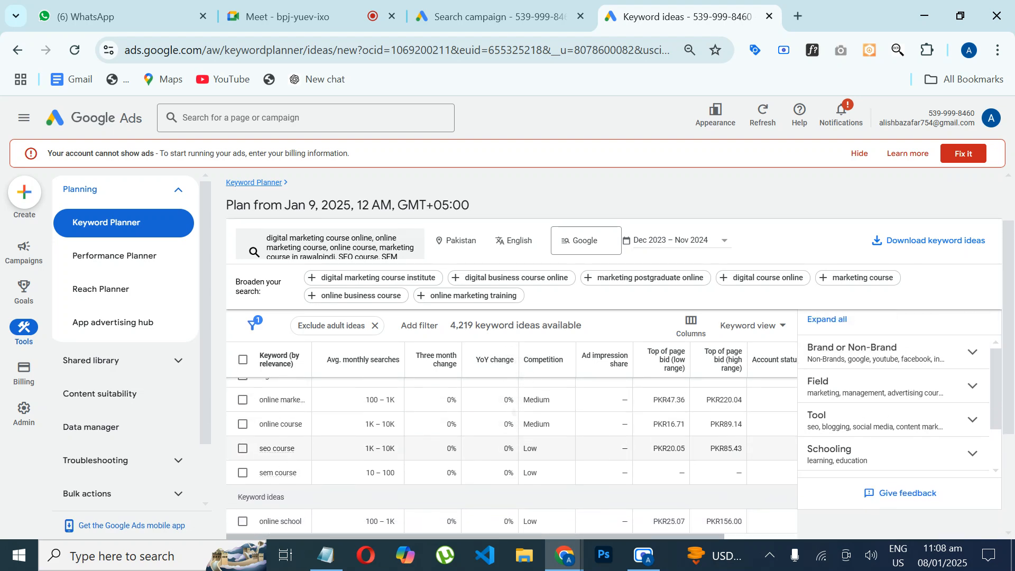
{"action": "scroll", "coordinate": [288, 486], "scroll_direction": "up", "scroll_amount": 1}
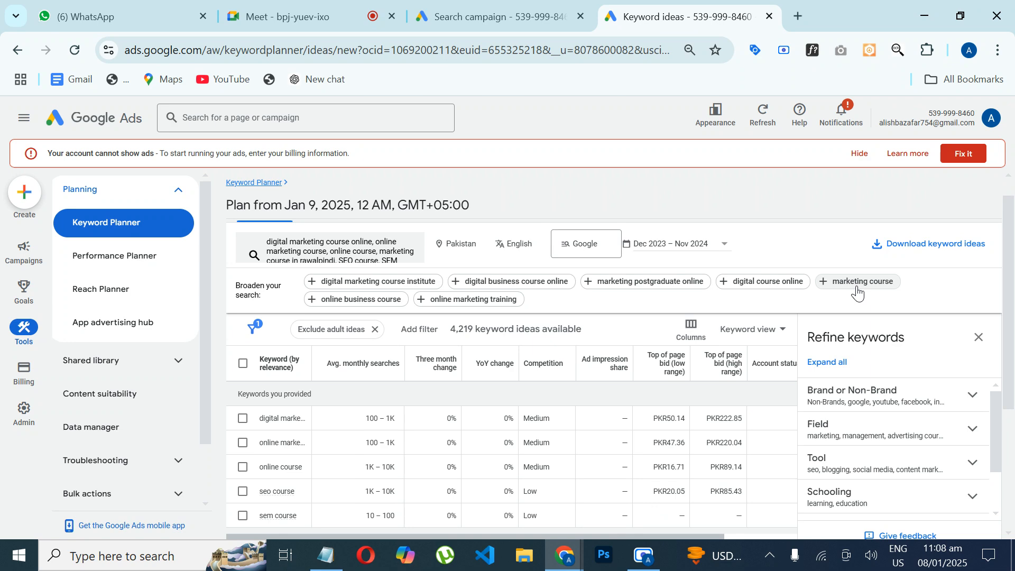
{"action": "left_click", "coordinate": [550, 4]}
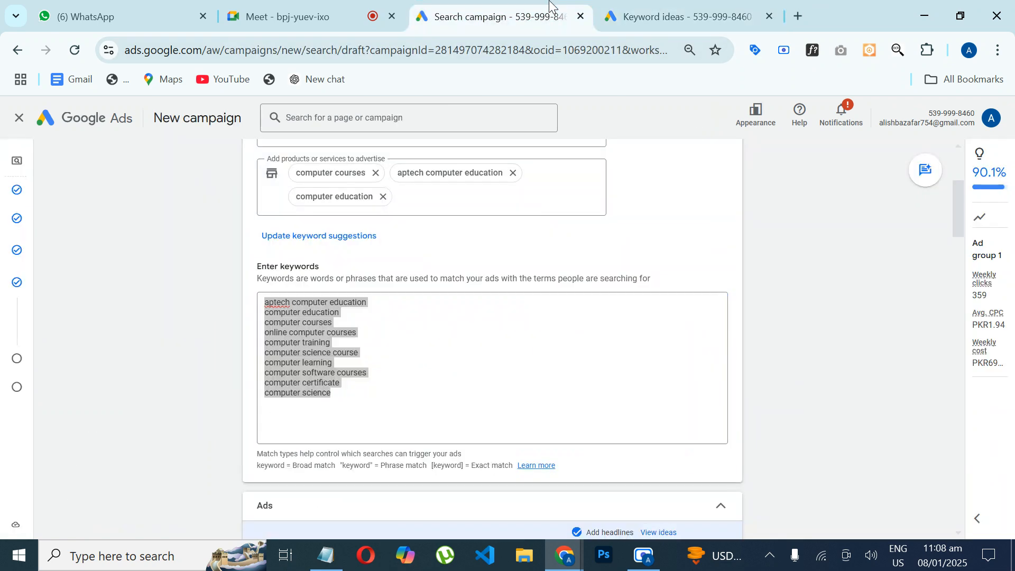
{"action": "left_click", "coordinate": [646, 20]}
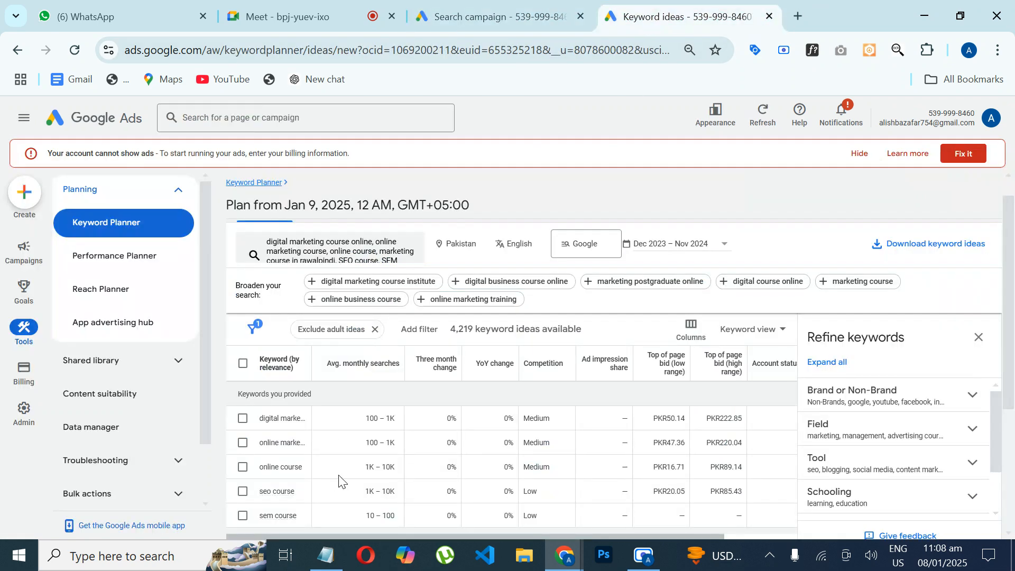
{"action": "left_click", "coordinate": [500, 16]}
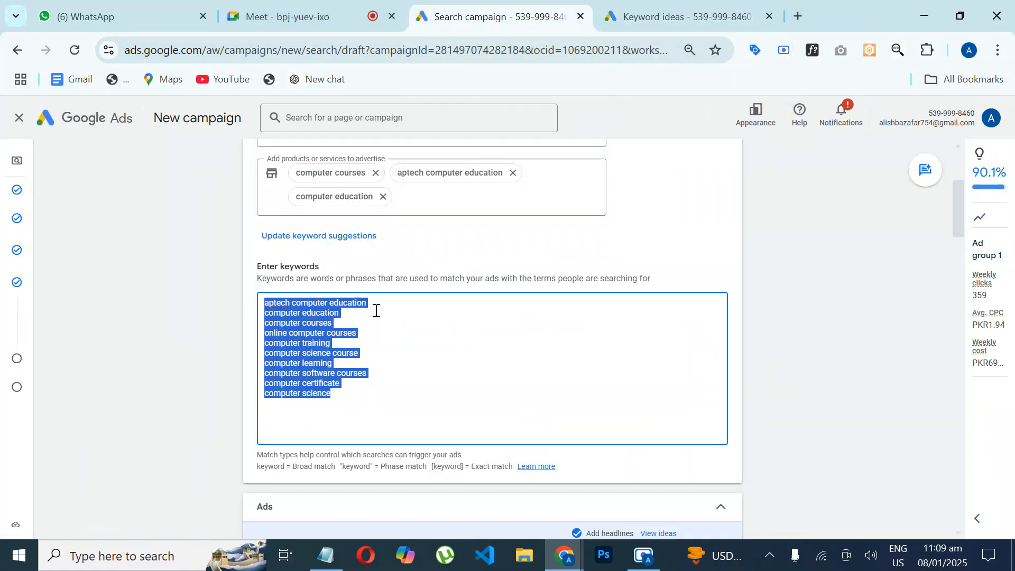
{"action": "left_click", "coordinate": [676, 16]}
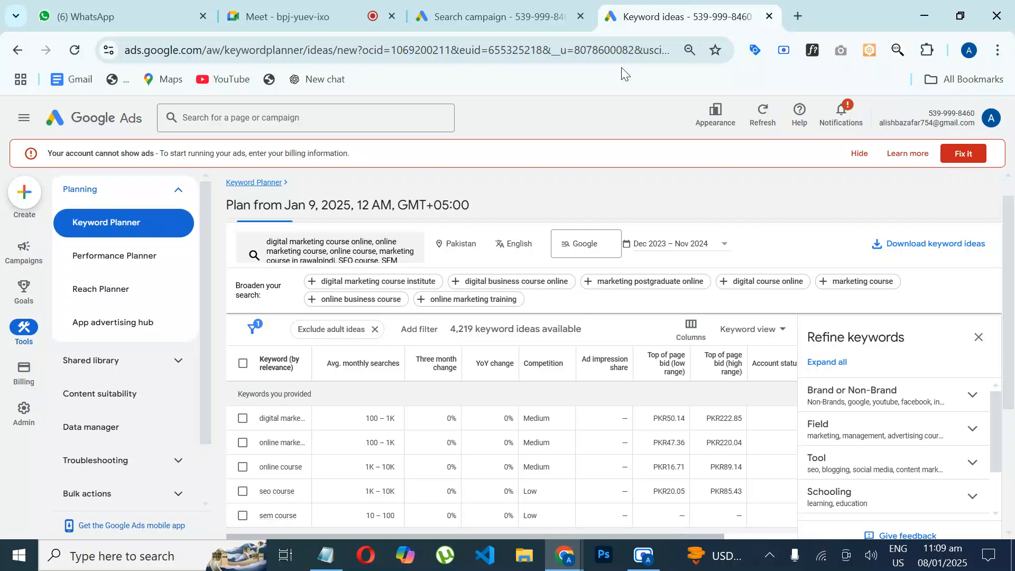
{"action": "left_click", "coordinate": [294, 252]}
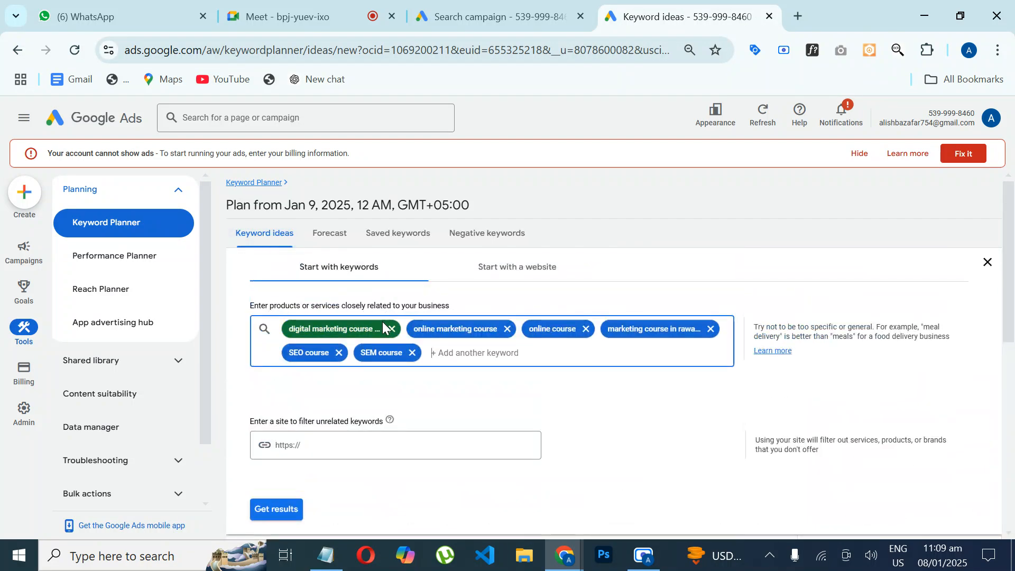
{"action": "left_click", "coordinate": [339, 329]}
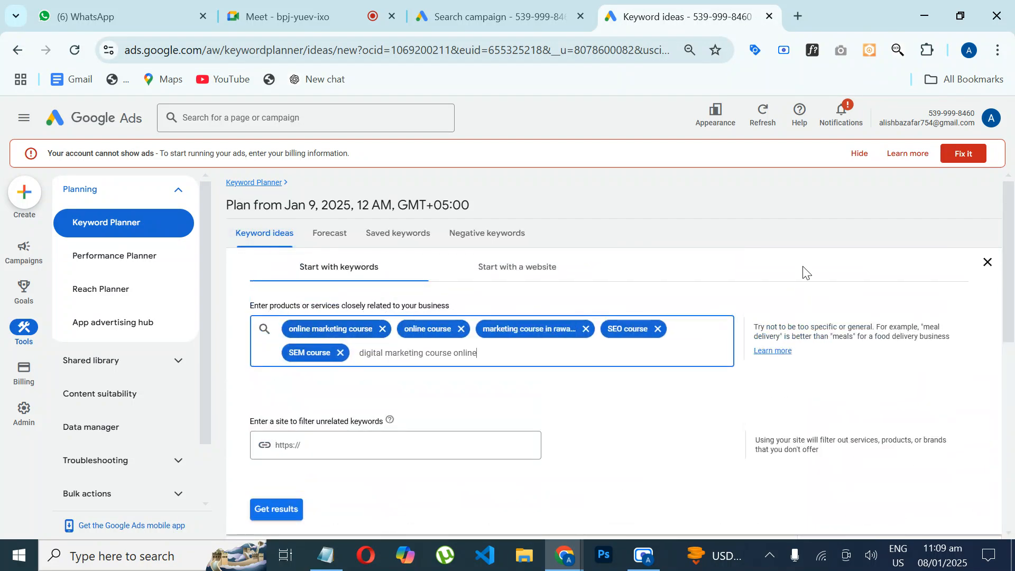
{"action": "left_click_drag", "start_coordinate": [1009, 247], "coordinate": [1002, 395]}
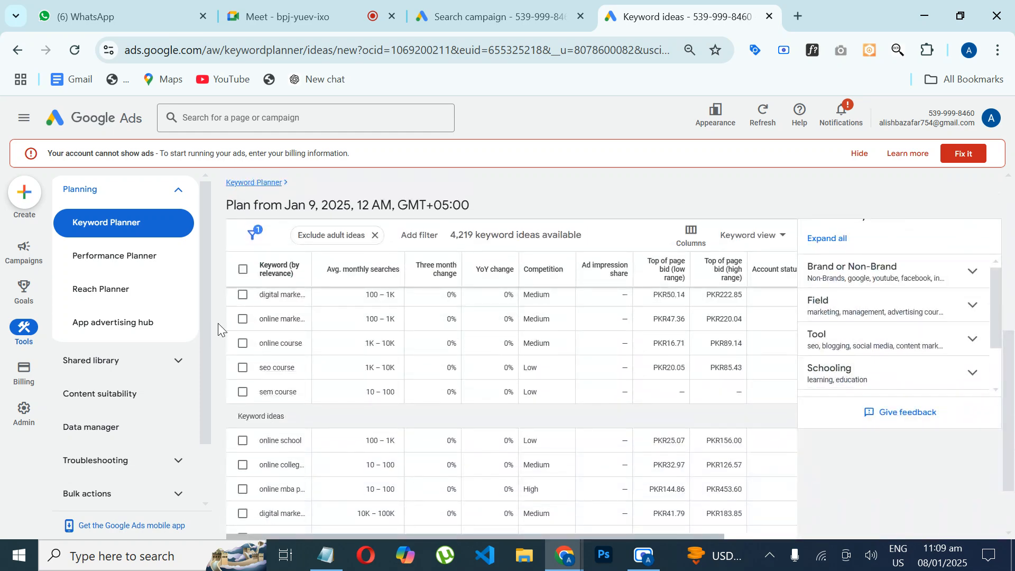
Select the digital marketing, online marketing, online, SEO and SEM course keywords under the provided keywords and copy them.
{"action": "left_click", "coordinate": [242, 294]}
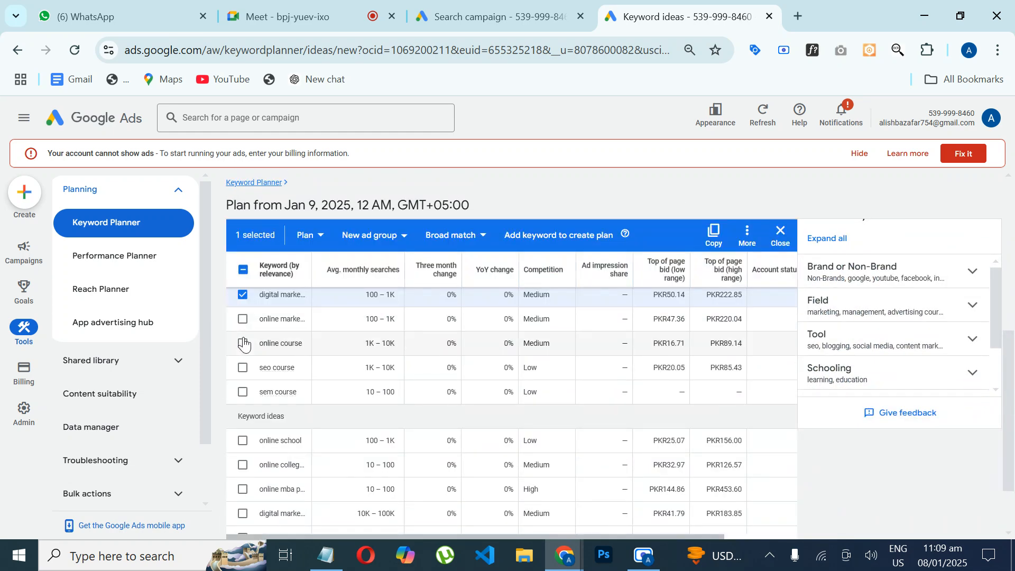
{"action": "left_click", "coordinate": [244, 344]}
{"action": "left_click", "coordinate": [243, 319]}
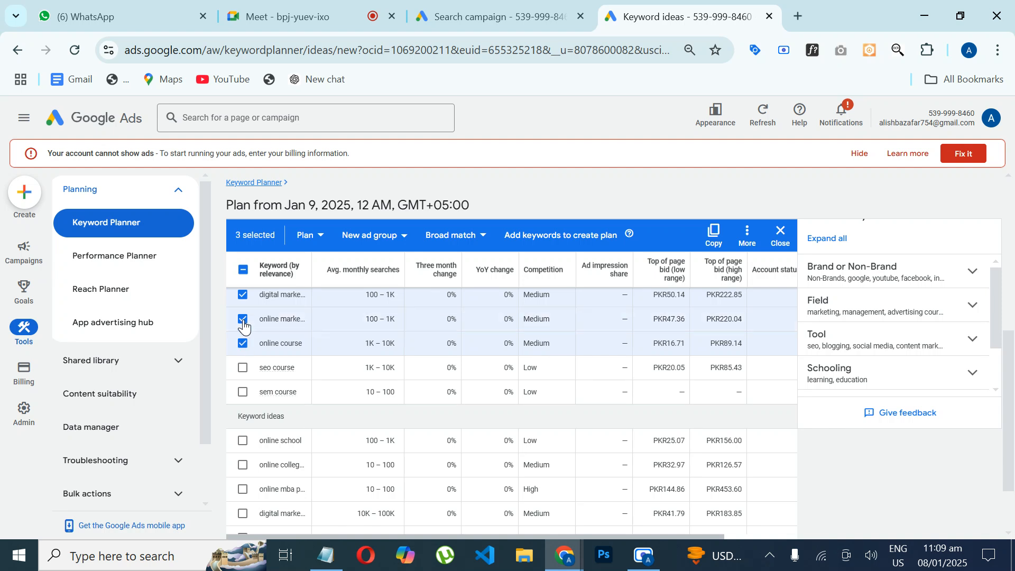
{"action": "left_click", "coordinate": [243, 367]}
{"action": "left_click", "coordinate": [242, 392]}
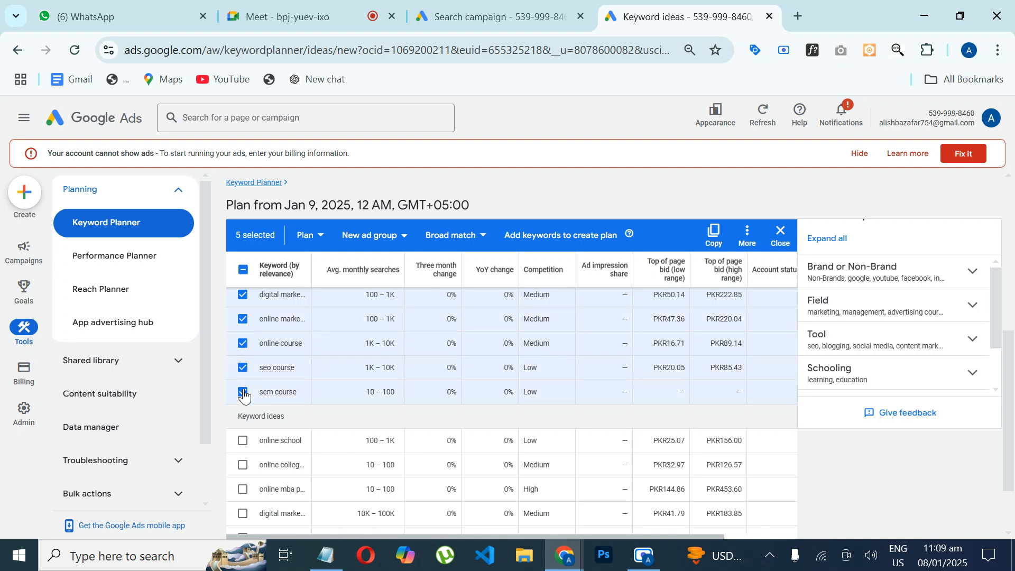
{"action": "left_click", "coordinate": [713, 233]}
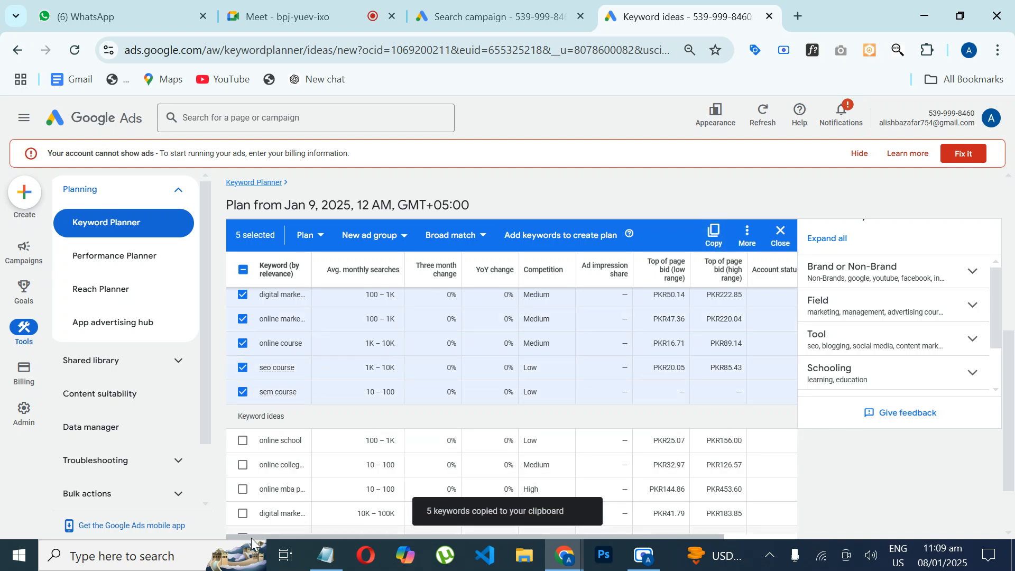
Switch to Notepad and paste the copied keywords below the ad groups note, leaving a blank line between.
{"action": "left_click", "coordinate": [325, 555]}
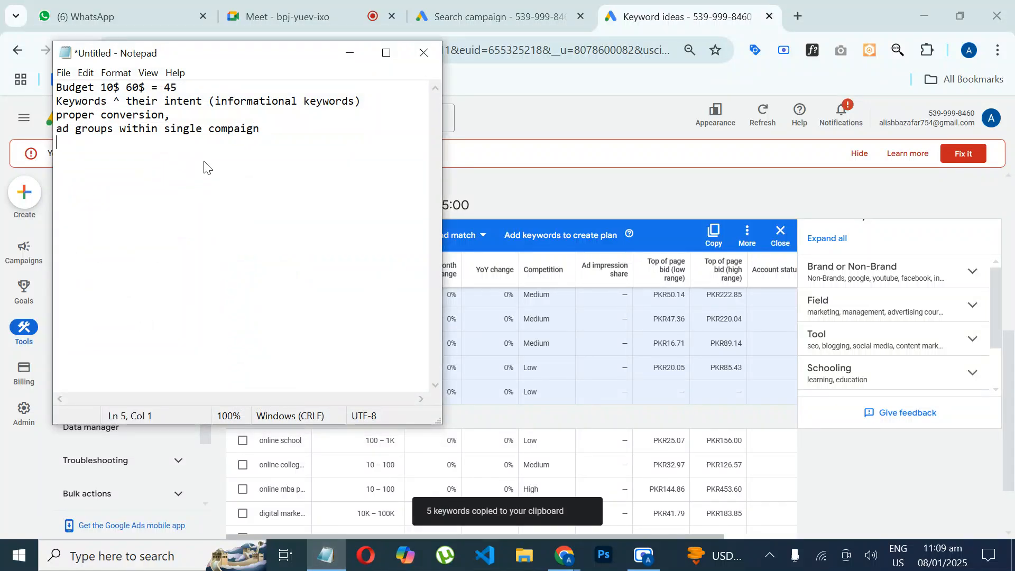
{"action": "key", "text": "Return"}
{"action": "key", "text": "ctrl+v"}
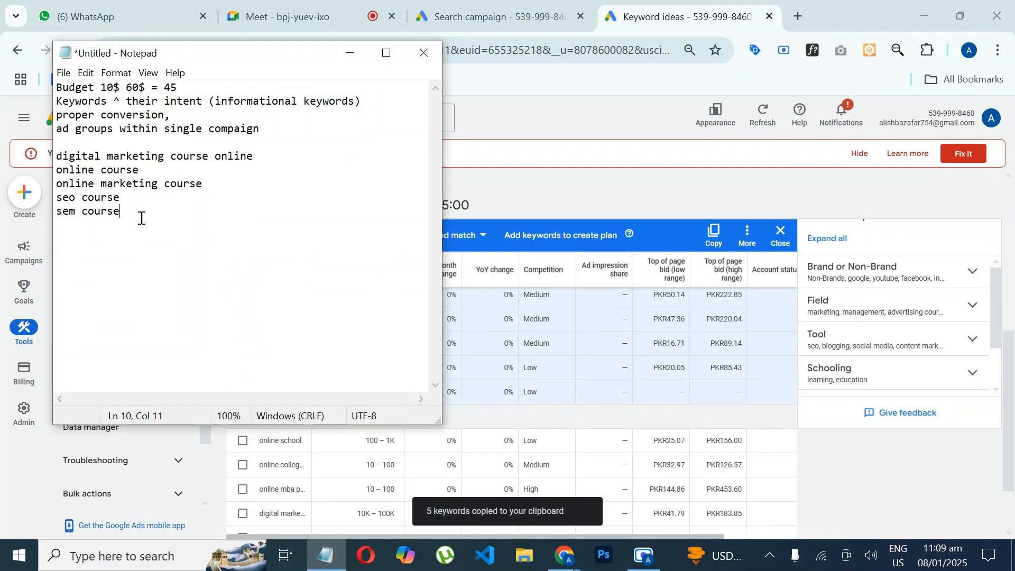
Replace the suggested keywords of Ad group 1 in the search campaign draft with the five course keywords from the Notepad note.
{"action": "left_click_drag", "start_coordinate": [141, 218], "coordinate": [55, 153]}
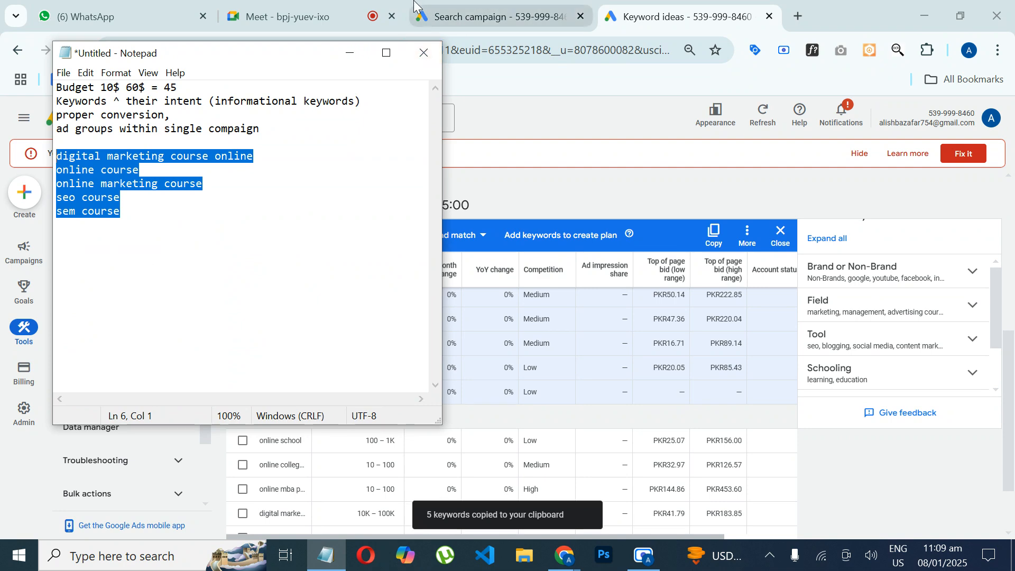
{"action": "left_click", "coordinate": [450, 16]}
{"action": "key", "text": "ctrl+v"}
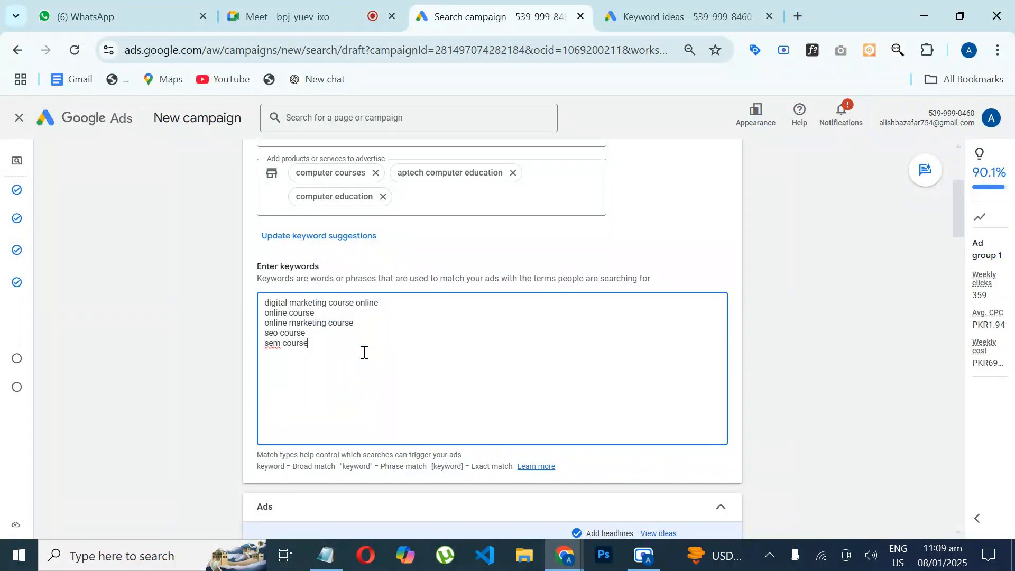
{"action": "left_click", "coordinate": [659, 9]}
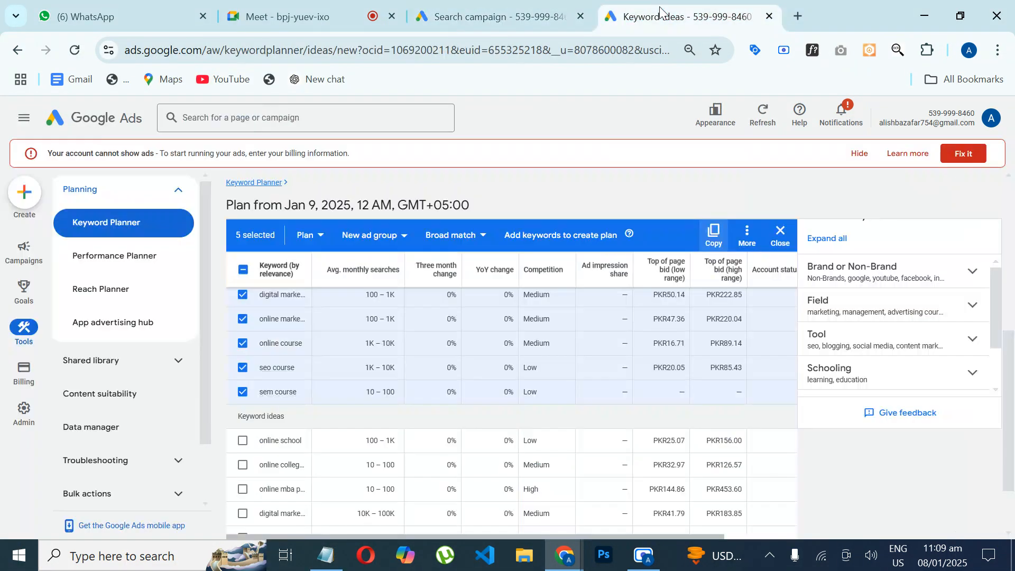
{"action": "left_click", "coordinate": [546, 6]}
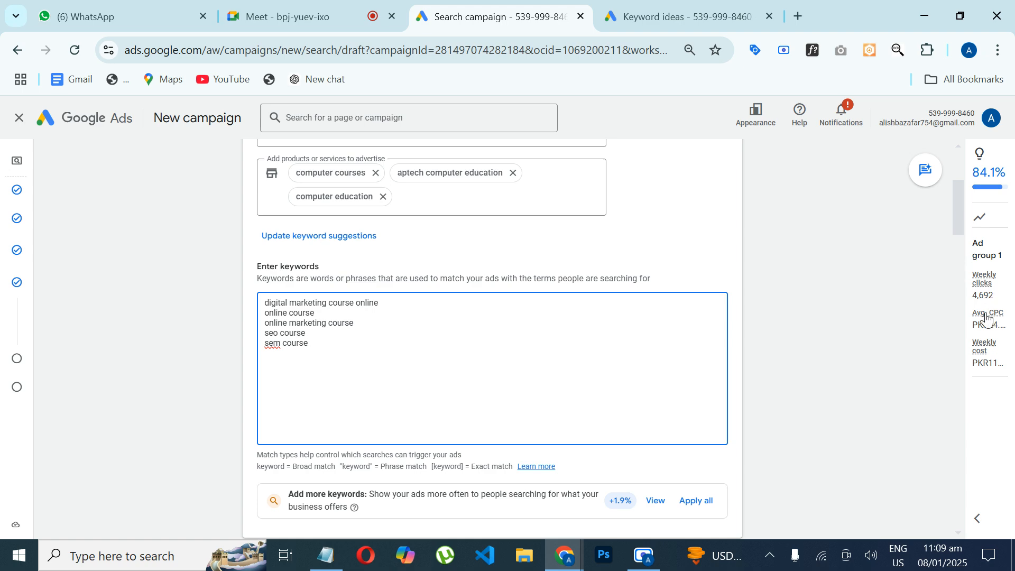
Expand the campaign estimates and review the optimization score and Ad group 1's weekly clicks, average CPC and weekly cost.
{"action": "mouse_move", "coordinate": [982, 319]}
{"action": "left_click", "coordinate": [977, 518]}
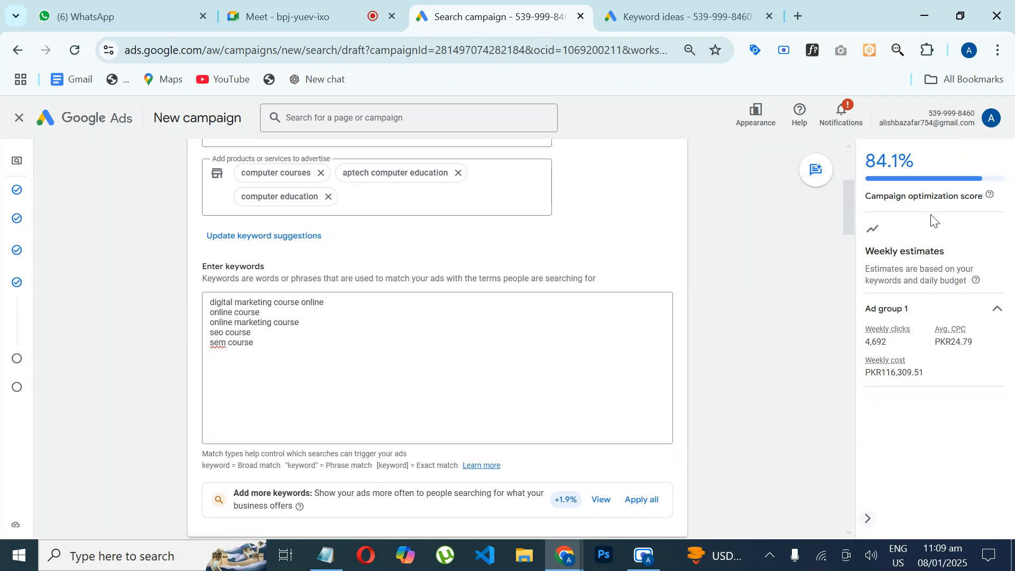
{"action": "left_click_drag", "start_coordinate": [867, 162], "coordinate": [930, 159]}
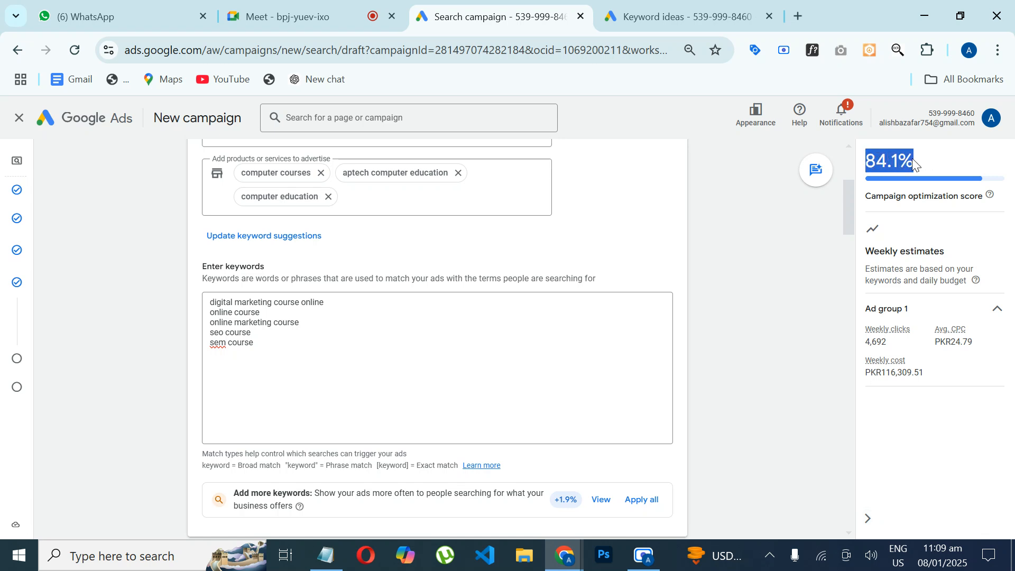
{"action": "left_click", "coordinate": [891, 157]}
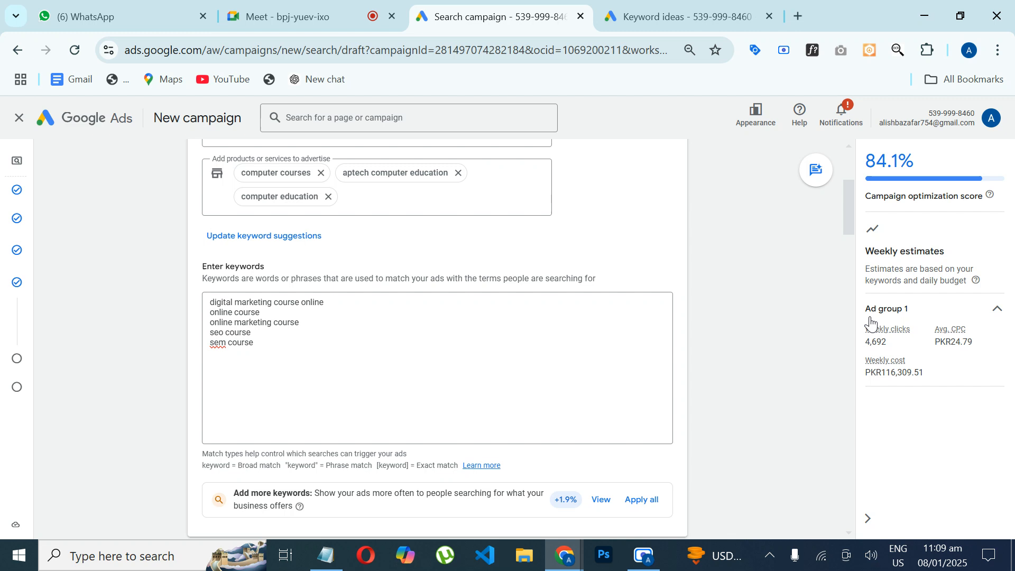
{"action": "mouse_move", "coordinate": [866, 336]}
{"action": "left_click_drag", "start_coordinate": [865, 374], "coordinate": [929, 376]}
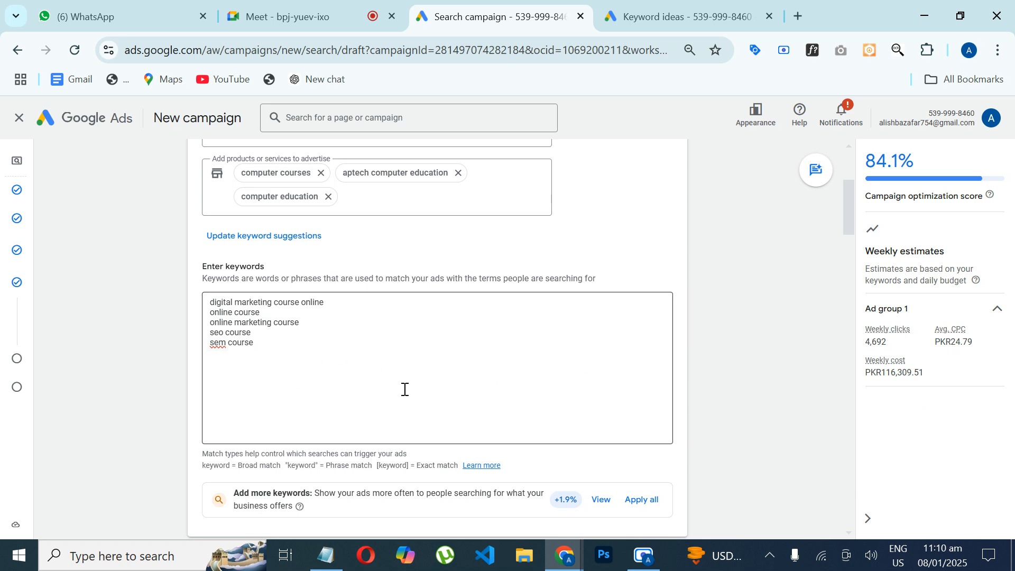
Make "digital marketing course online" a phrase match keyword by enclosing it in quotation marks, following the match type notation.
{"action": "mouse_move", "coordinate": [853, 214]}
{"action": "left_mouse_down"}
{"action": "mouse_move", "coordinate": [852, 233]}
{"action": "mouse_move", "coordinate": [852, 224]}
{"action": "left_mouse_up"}
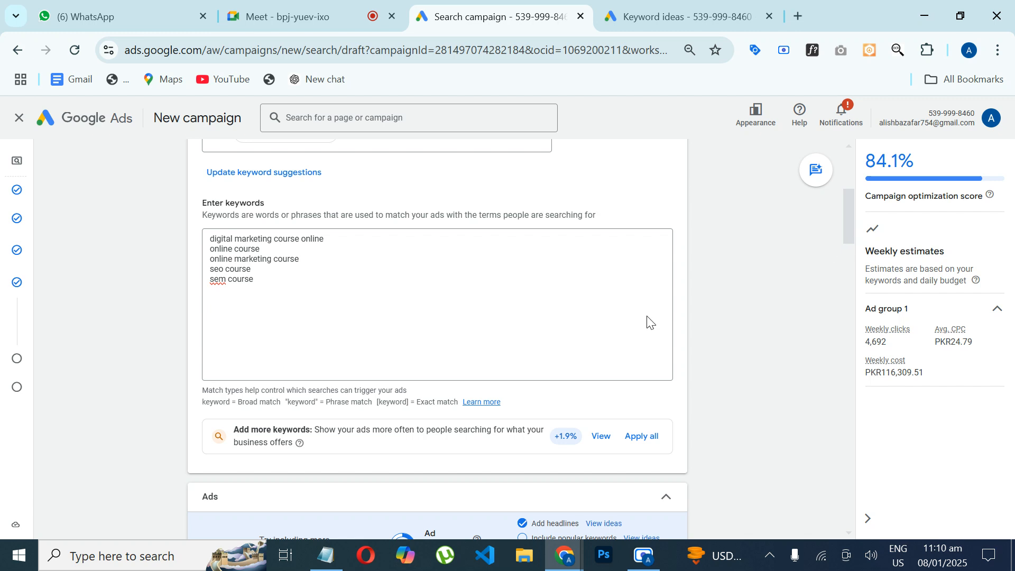
{"action": "left_click_drag", "start_coordinate": [203, 402], "coordinate": [468, 405]}
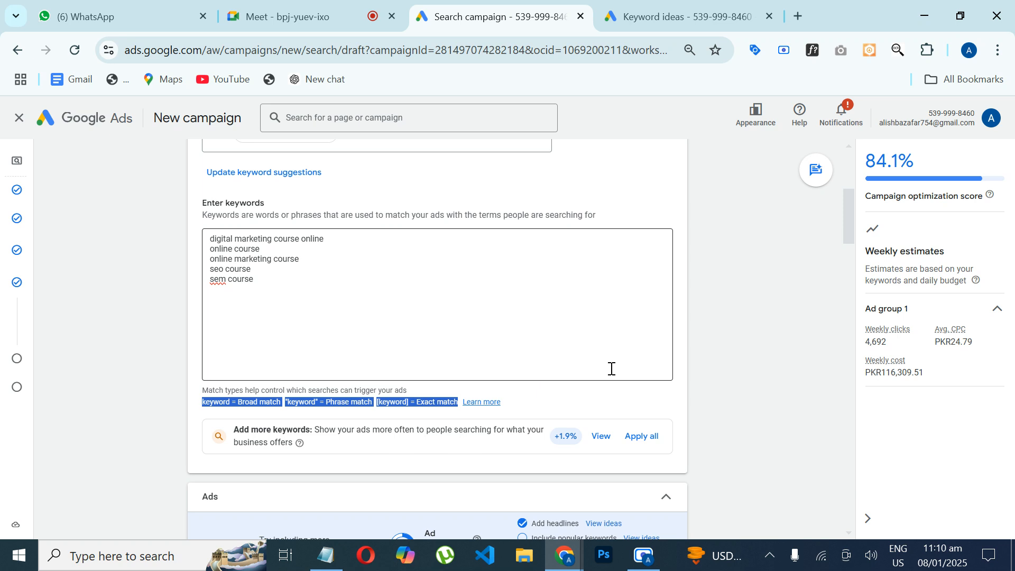
{"action": "left_click", "coordinate": [256, 340]}
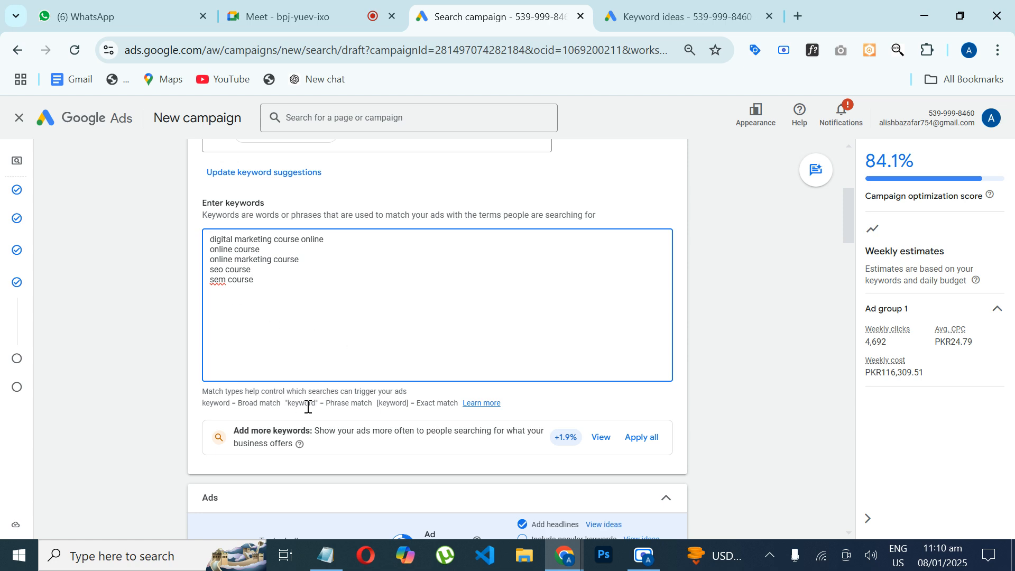
{"action": "left_click", "coordinate": [212, 240]}
{"action": "type", "text": "\""}
{"action": "key", "text": "Right"}
{"action": "key", "text": "Right"}
{"action": "key", "text": "Right"}
{"action": "key", "text": "Right"}
{"action": "key", "text": "Right"}
{"action": "key", "text": "Right"}
{"action": "key", "text": "Right"}
{"action": "key", "text": "Right"}
{"action": "key", "text": "Right"}
{"action": "key", "text": "Right"}
{"action": "key", "text": "Right"}
{"action": "key", "text": "Right"}
{"action": "key", "text": "Right"}
{"action": "key", "text": "Right"}
{"action": "key", "text": "Right"}
{"action": "key", "text": "Right"}
{"action": "key", "text": "Right"}
{"action": "key", "text": "Right"}
{"action": "key", "text": "Right"}
{"action": "key", "text": "Right"}
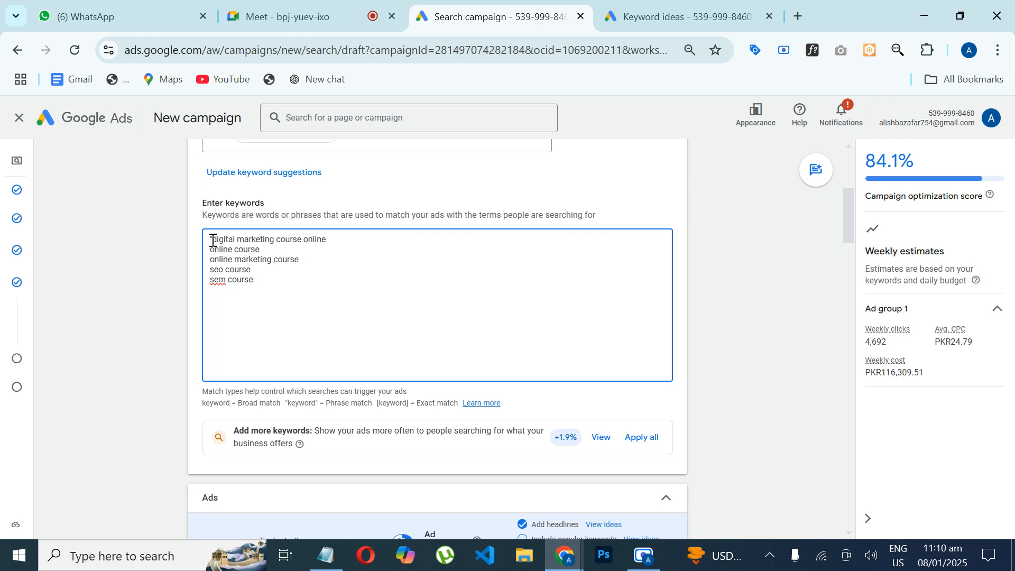
{"action": "key", "text": "Delete"}
{"action": "type", "text": "\""}
{"action": "key", "text": "Return"}
Make "sem course" an exact match keyword by enclosing it in square brackets.
{"action": "left_click", "coordinate": [210, 278]}
{"action": "type", "text": "["}
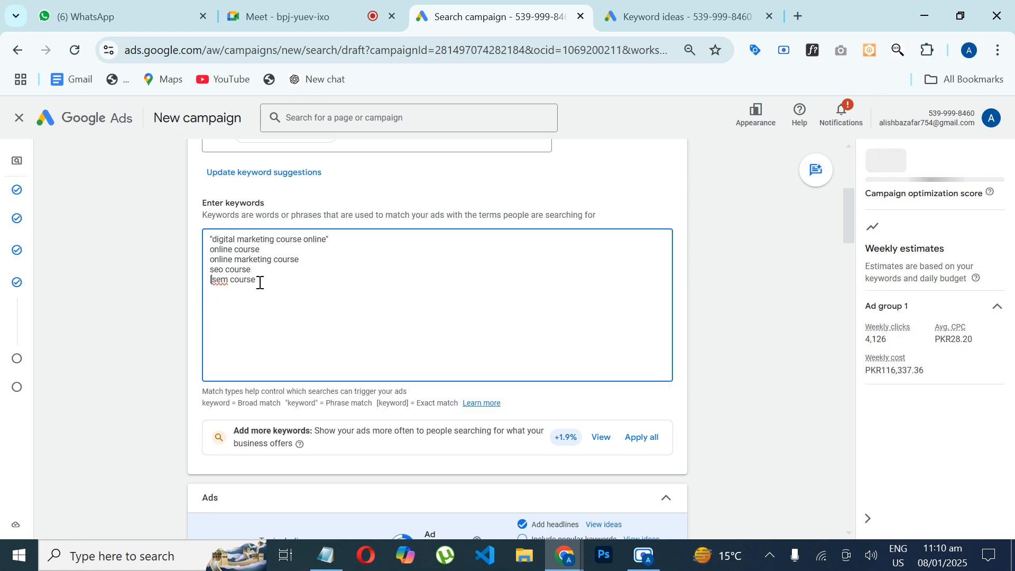
{"action": "left_click", "coordinate": [259, 280]}
{"action": "type", "text": "]"}
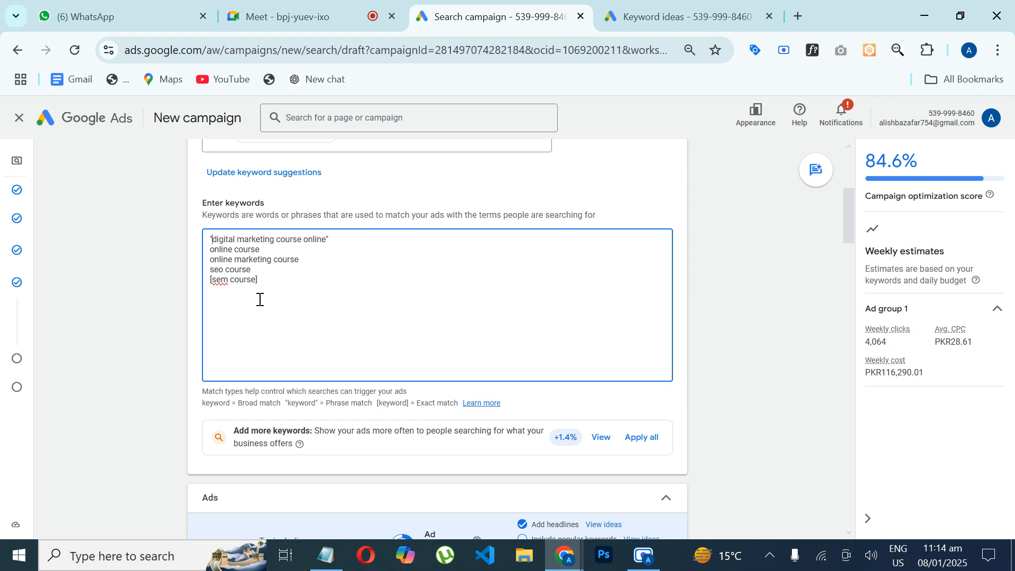
Try the word "buy" at the start of the phrase match keyword "digital marketing course online".
{"action": "type", "text": "buy"}
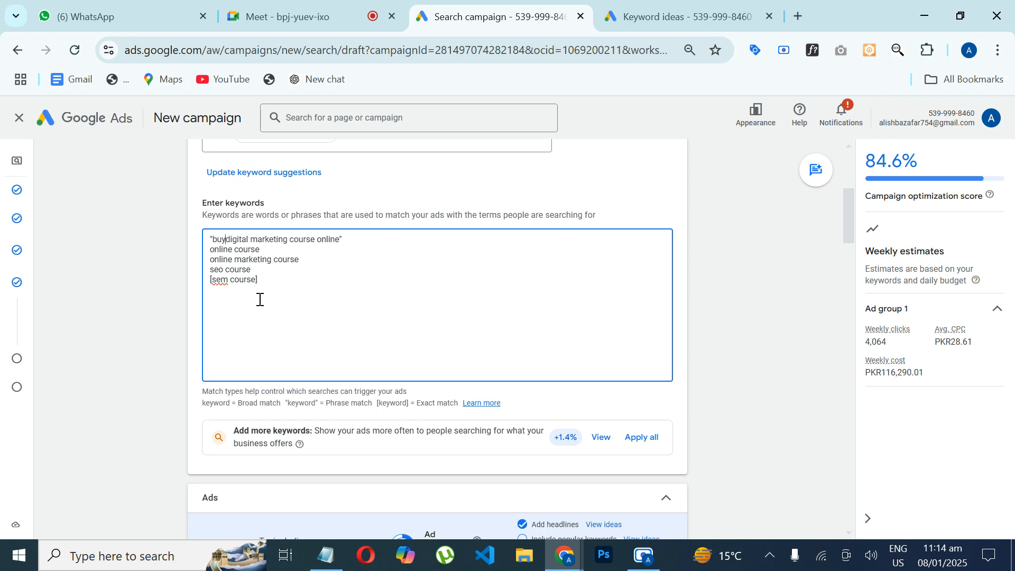
{"action": "key", "text": "BackSpace"}
{"action": "key", "text": "BackSpace"}
{"action": "key", "text": "BackSpace"}
Try the example keywords "women's hats" and "womens hats" below the course keywords, removing both again.
{"action": "left_click", "coordinate": [282, 273]}
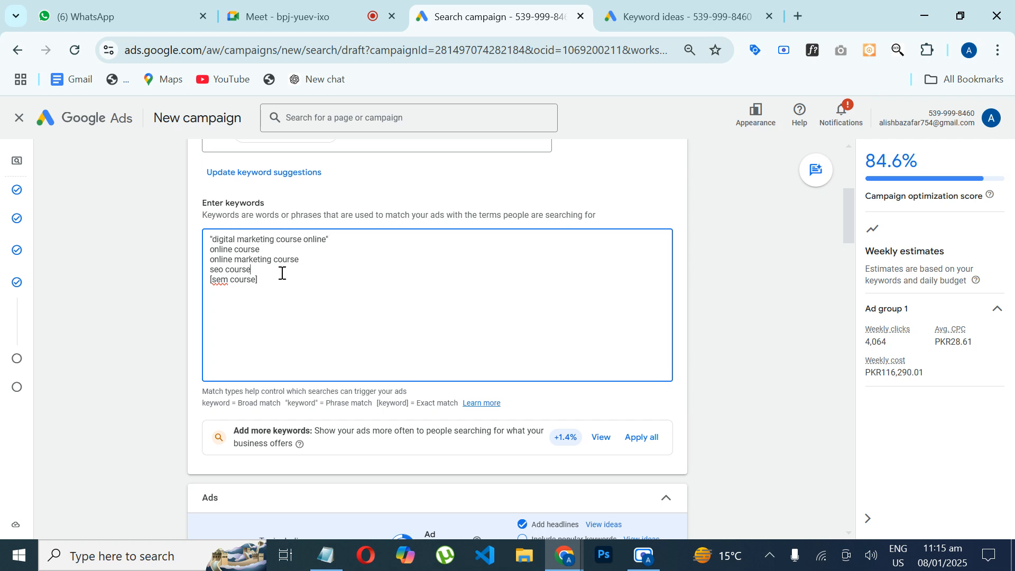
{"action": "key", "text": "Return"}
{"action": "key", "text": "Return"}
{"action": "type", "text": "women's hats women's hats"}
{"action": "key", "text": "BackSpace"}
{"action": "key", "text": "BackSpace"}
{"action": "key", "text": "BackSpace"}
{"action": "key", "text": "BackSpace"}
{"action": "key", "text": "BackSpace"}
{"action": "key", "text": "BackSpace"}
{"action": "key", "text": "BackSpace"}
{"action": "type", "text": "s hats"}
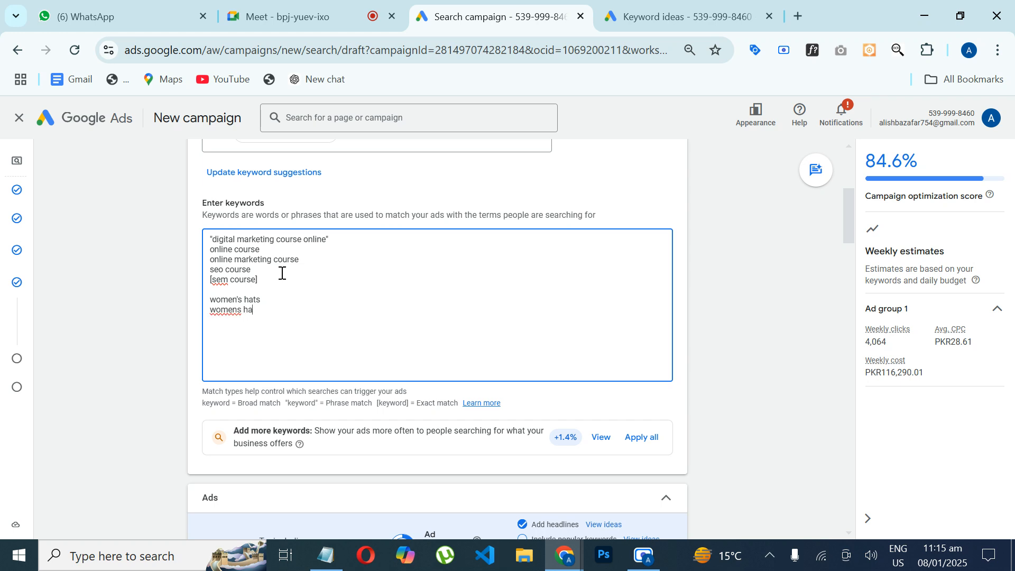
{"action": "left_click_drag", "start_coordinate": [267, 311], "coordinate": [203, 297]}
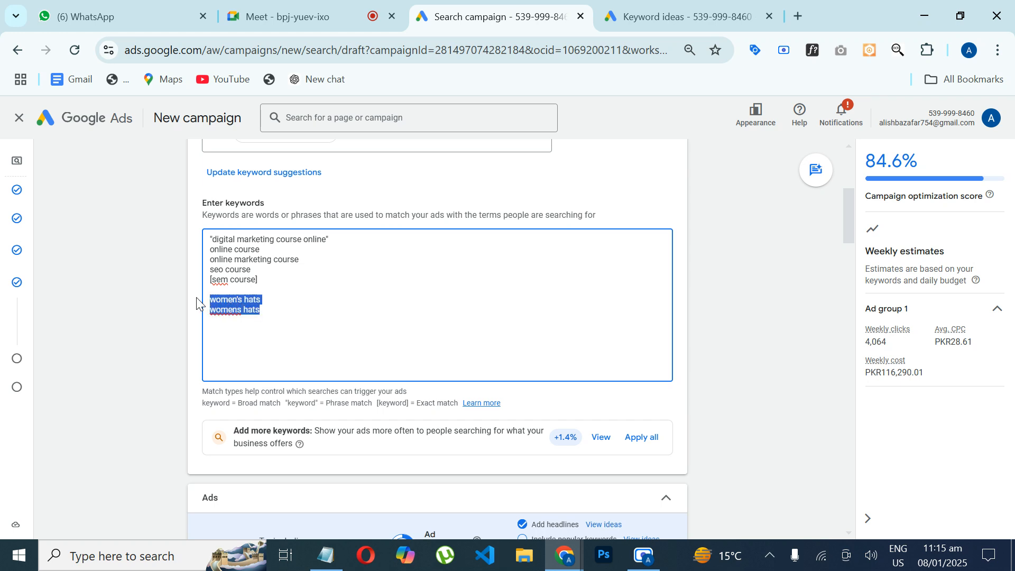
{"action": "key", "text": "BackSpace"}
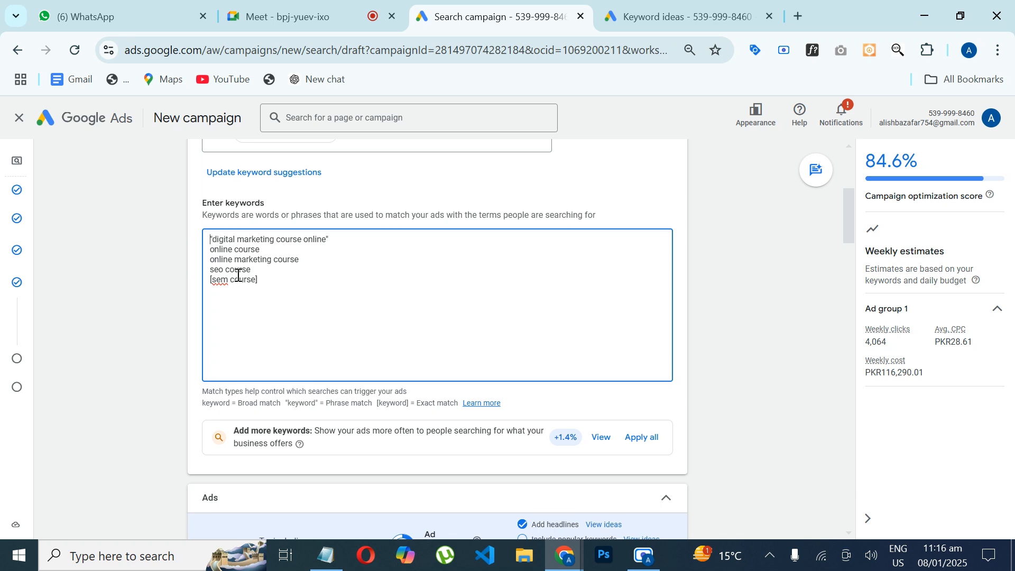
Make "online course" and "online marketing course" phrase match keywords by enclosing each in quotation marks.
{"action": "left_click", "coordinate": [212, 248]}
{"action": "type", "text": "\""}
{"action": "key", "text": "End"}
{"action": "type", "text": "\""}
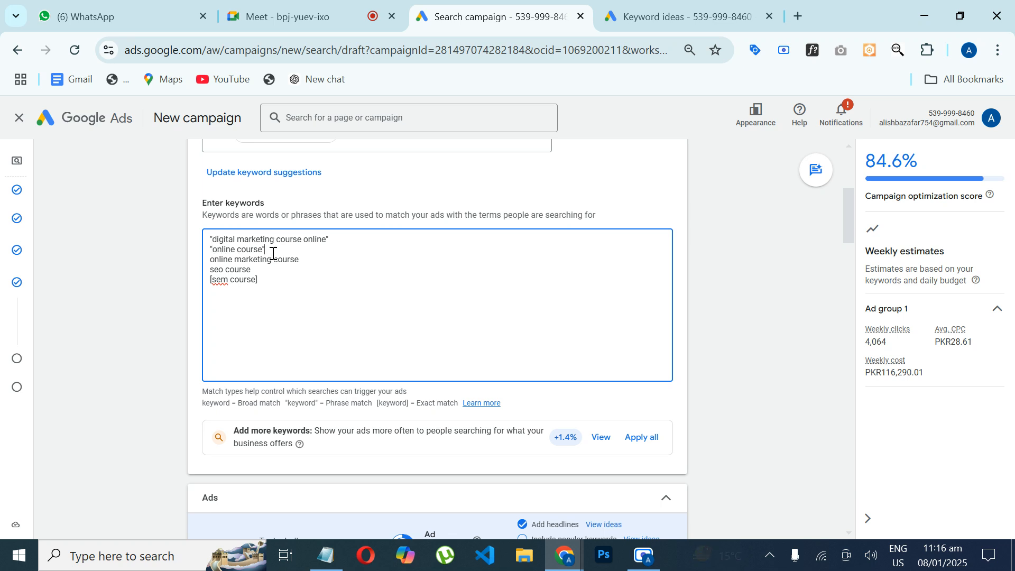
{"action": "left_click", "coordinate": [210, 260]}
{"action": "type", "text": "\""}
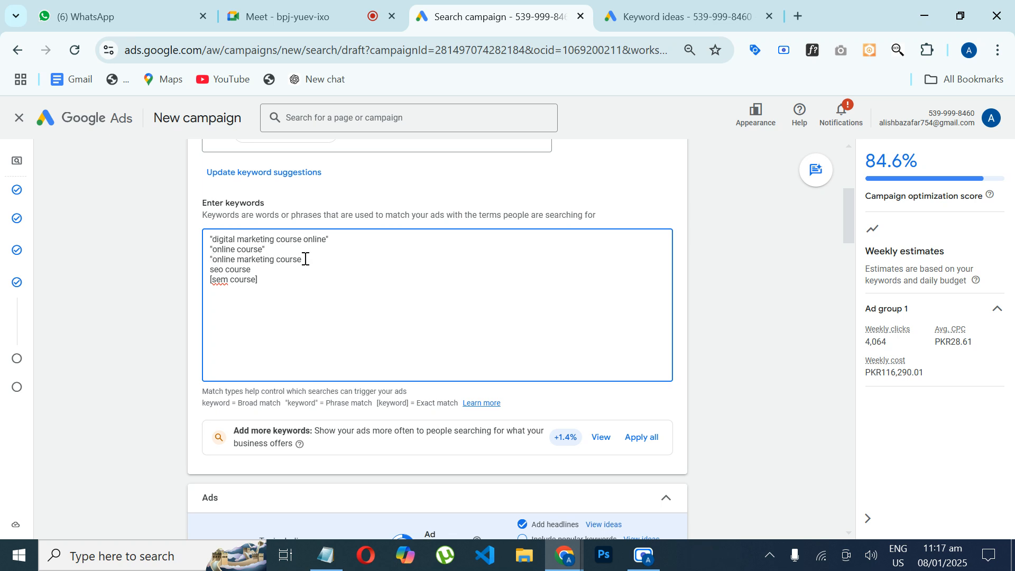
Make "seo course" and "sem course" phrase match keywords, replacing the square brackets around "sem course" with quotation marks.
{"action": "left_click", "coordinate": [211, 270]}
{"action": "type", "text": "["}
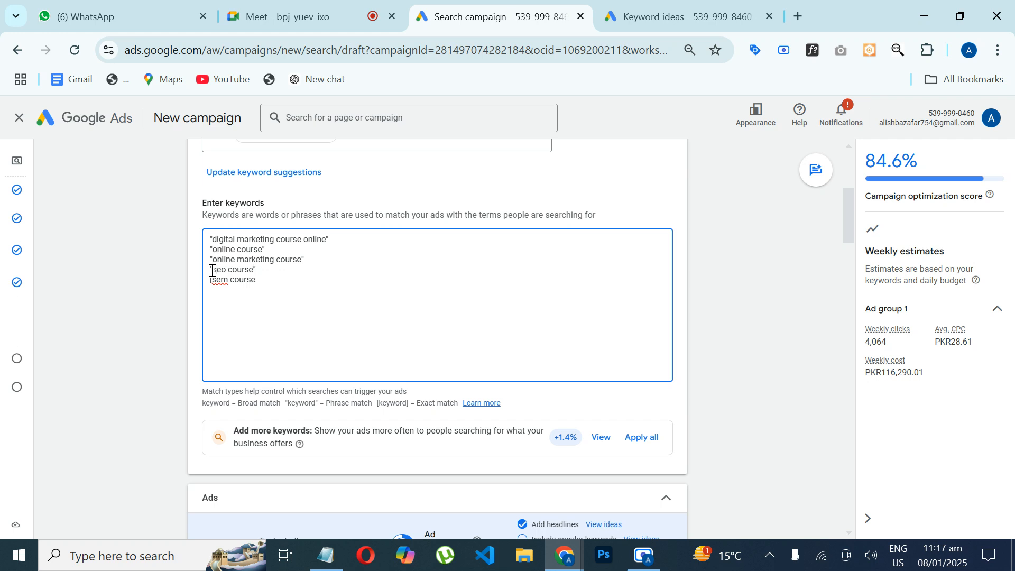
{"action": "type", "text": "\""}
{"action": "left_click", "coordinate": [212, 280]}
{"action": "key", "text": "BackSpace"}
{"action": "type", "text": "\""}
{"action": "left_click", "coordinate": [290, 275]}
Try "digital marekting" as the first part of the ad's display path.
{"action": "left_click_drag", "start_coordinate": [851, 231], "coordinate": [851, 265]}
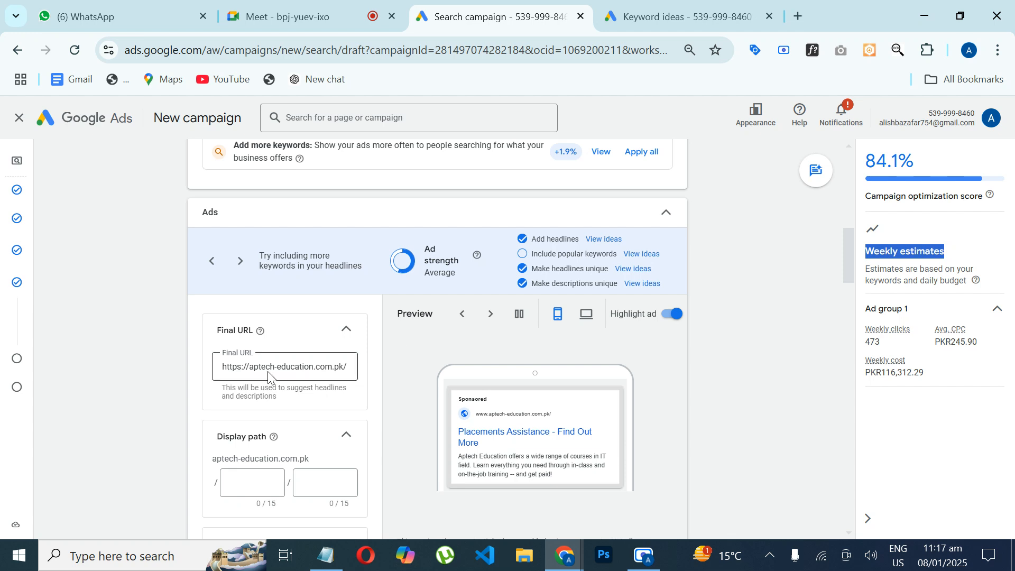
{"action": "left_click", "coordinate": [278, 368]}
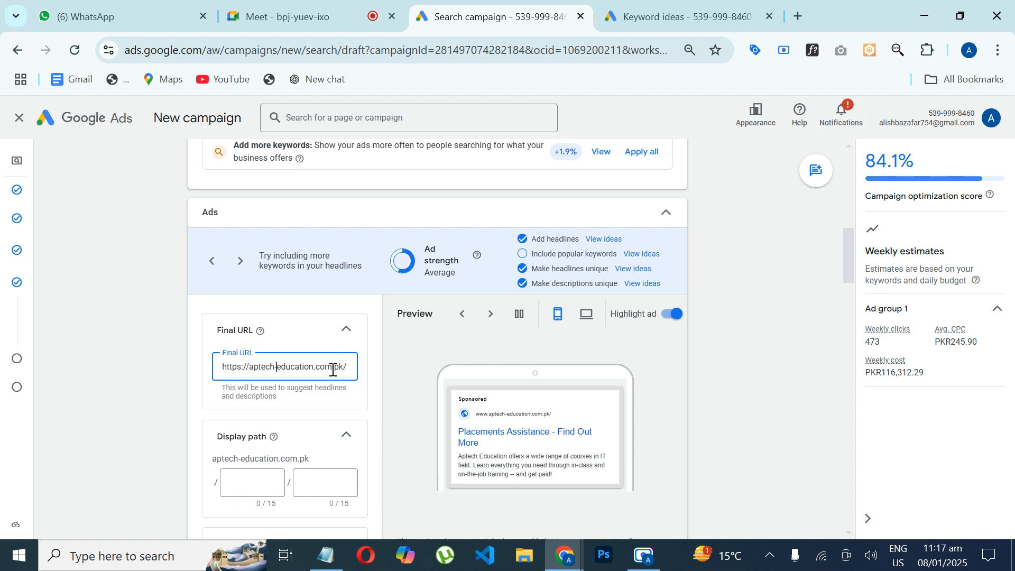
{"action": "scroll", "coordinate": [375, 421], "scroll_direction": "down", "scroll_amount": 1}
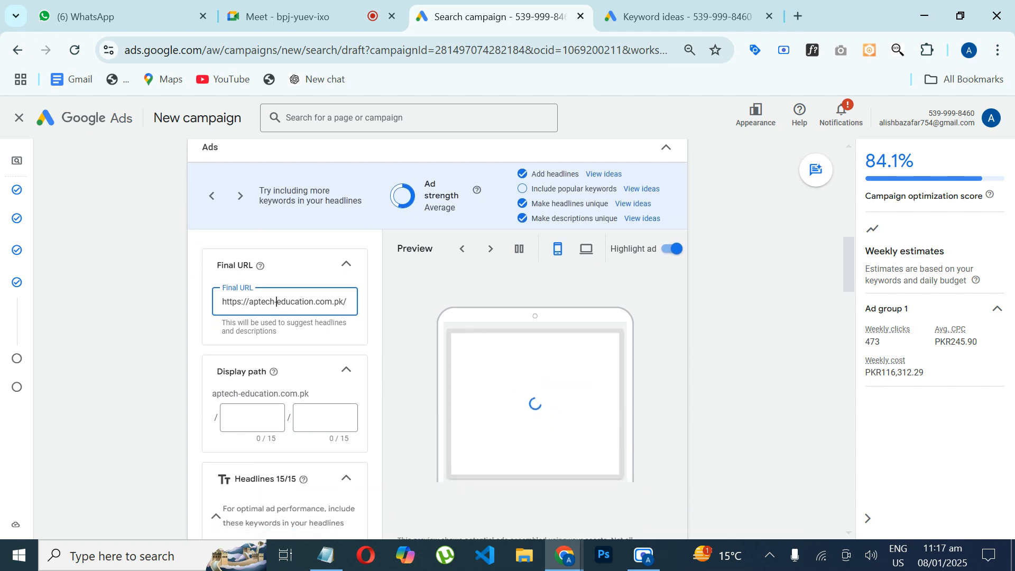
{"action": "left_click", "coordinate": [231, 417]}
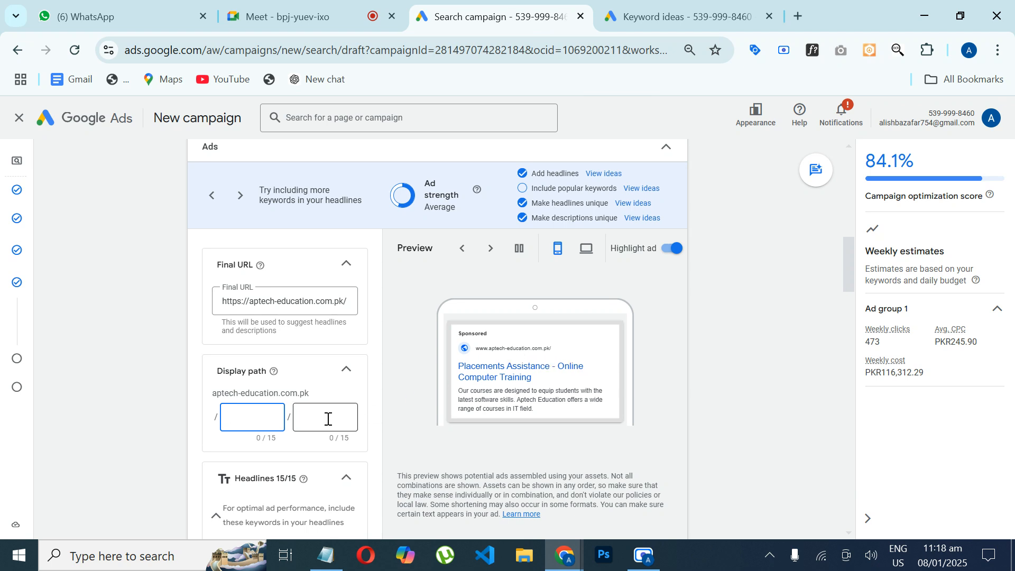
{"action": "type", "text": "odigital"}
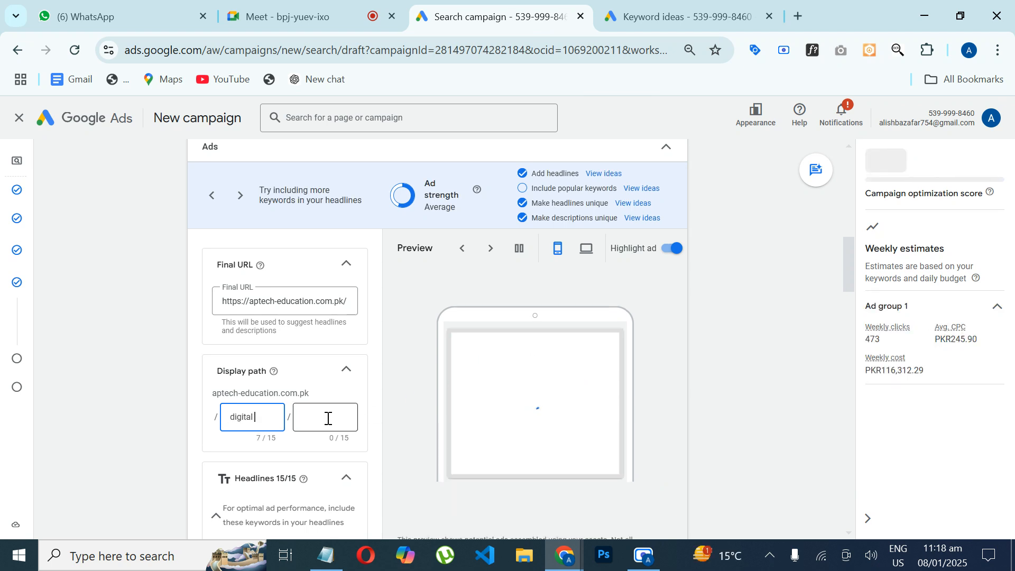
{"action": "type", "text": " marekting"}
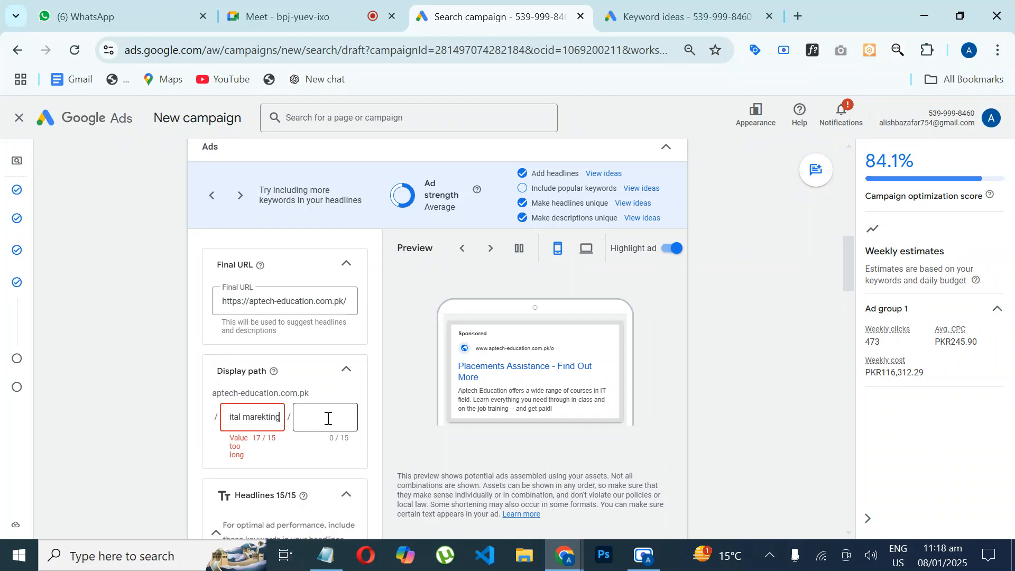
{"action": "double_click", "coordinate": [260, 417]}
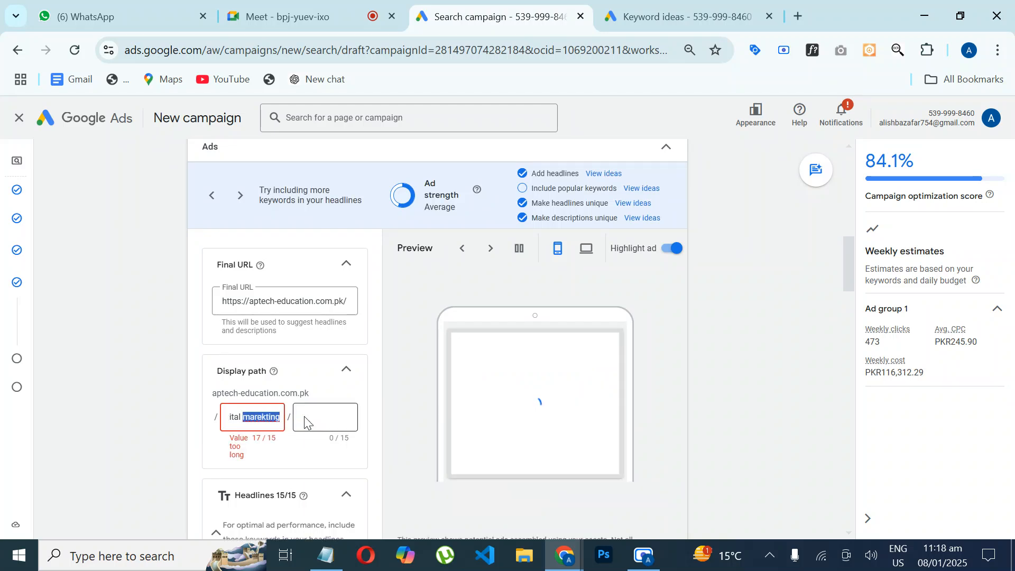
{"action": "key", "text": "BackSpace"}
{"action": "key", "text": "BackSpace"}
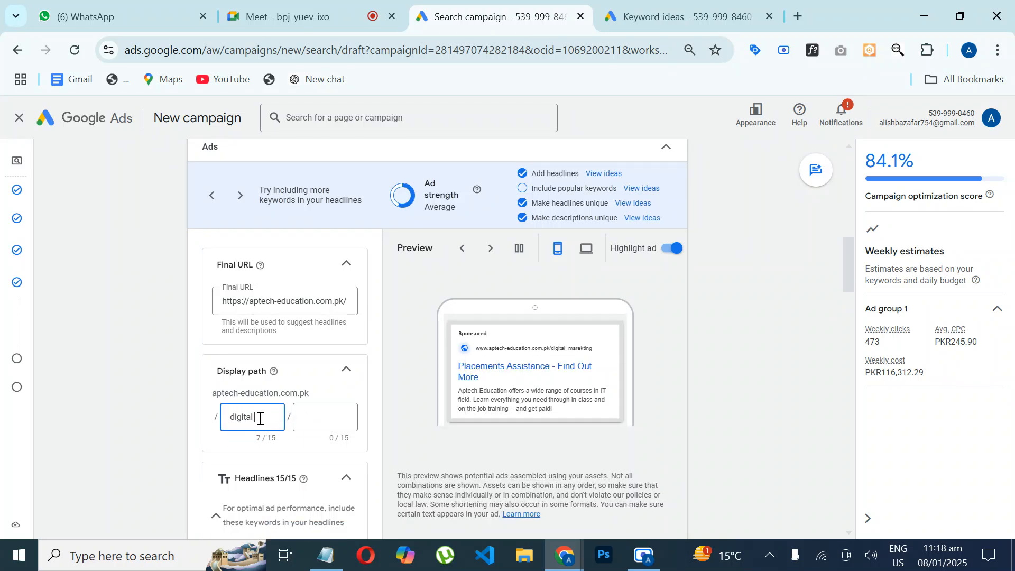
Set the two parts of the ad's display path to "marketing" and "course".
{"action": "double_click", "coordinate": [236, 418]}
{"action": "type", "text": "mark"}
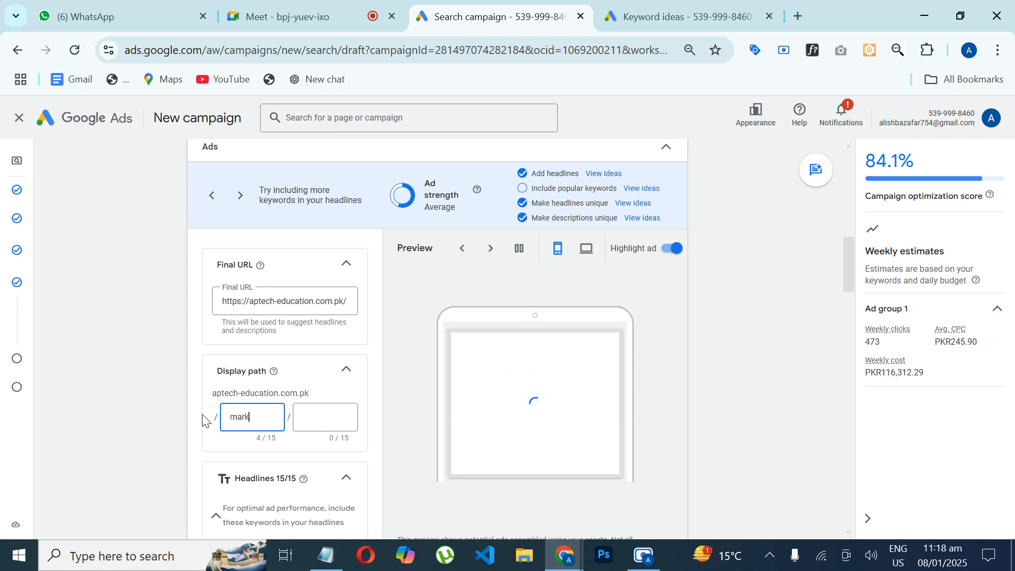
{"action": "type", "text": "eting"}
{"action": "left_click", "coordinate": [333, 418]}
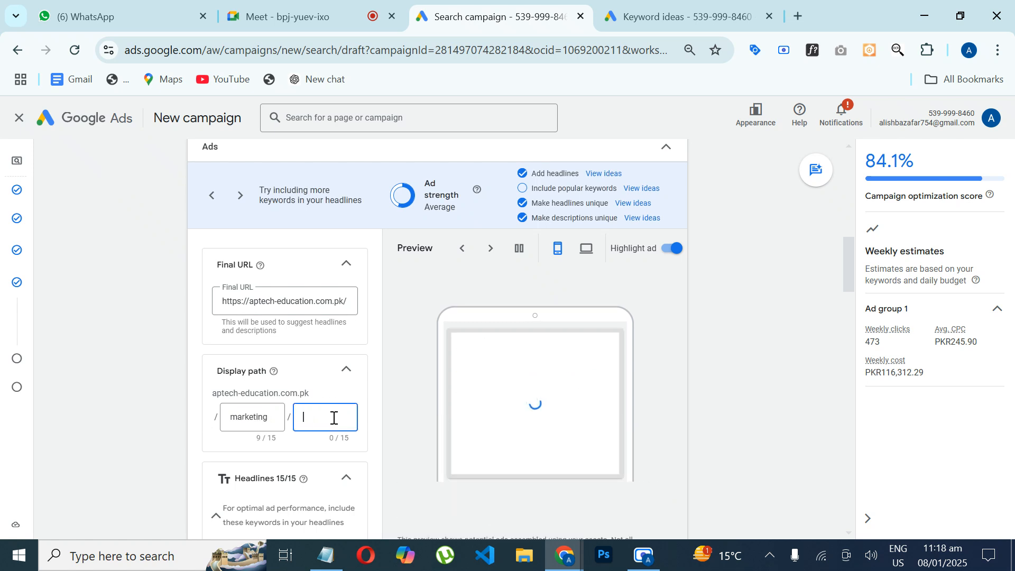
{"action": "type", "text": "course"}
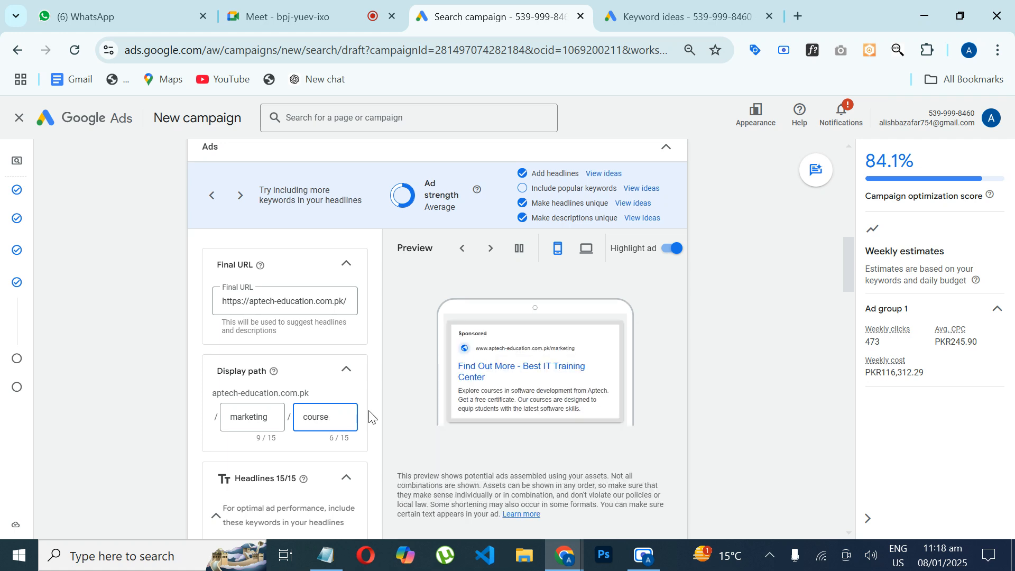
{"action": "left_click", "coordinate": [383, 408]}
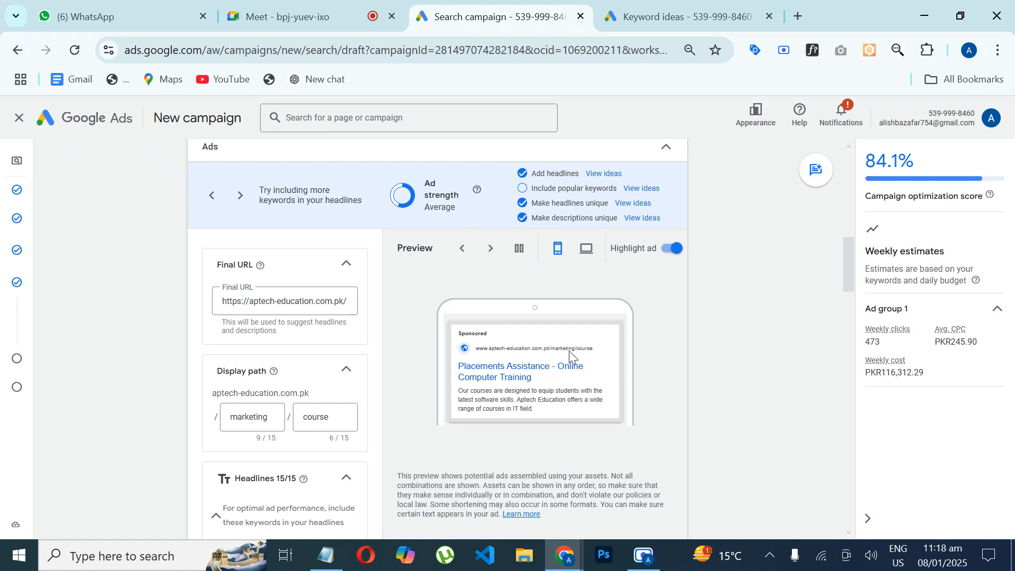
{"action": "left_click", "coordinate": [273, 420]}
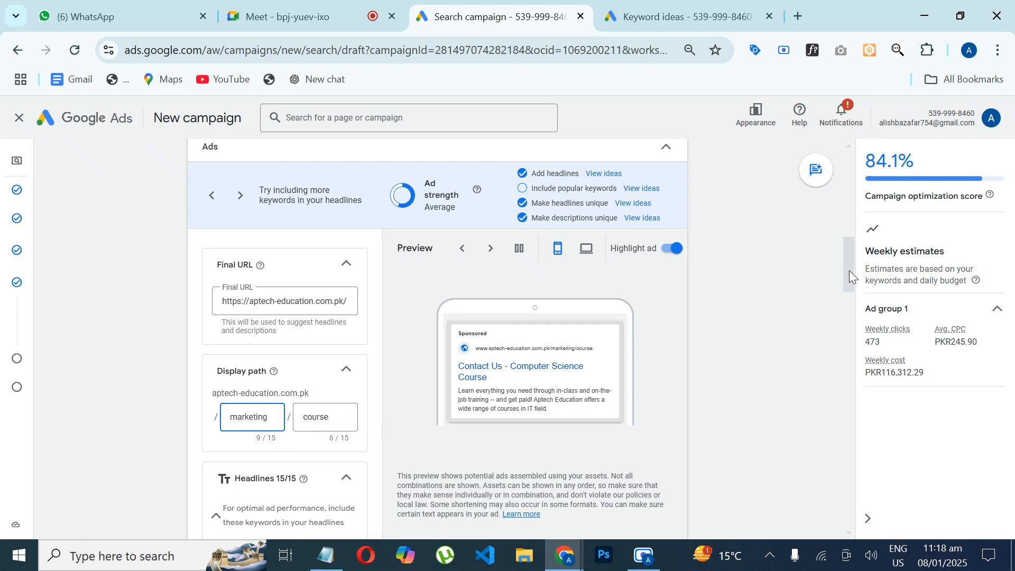
Change the ad's first headline, Aptech Education, to "Best Computer Education".
{"action": "scroll", "coordinate": [849, 283], "scroll_direction": "down", "scroll_amount": 3}
{"action": "left_click_drag", "start_coordinate": [850, 291], "coordinate": [851, 296]}
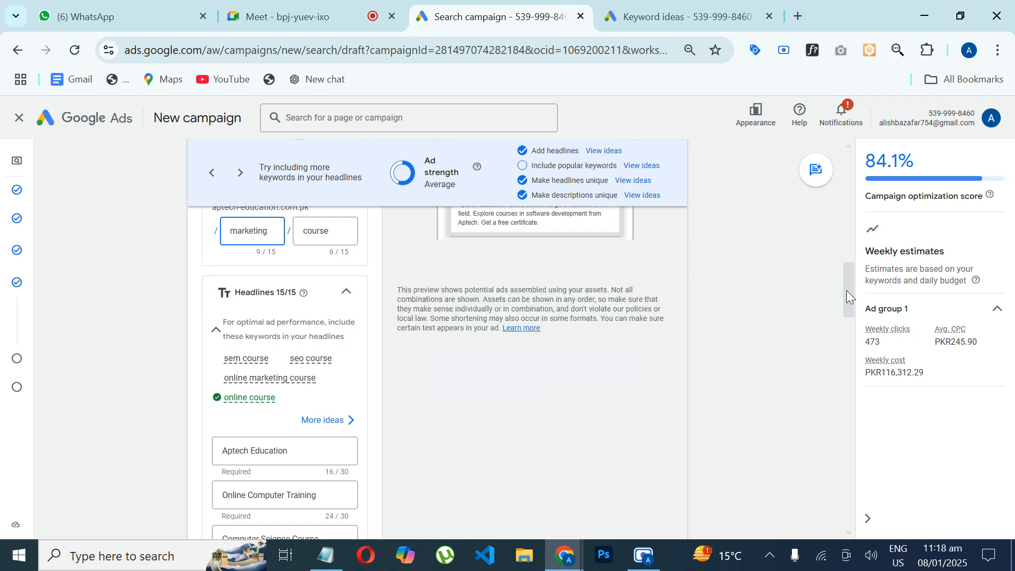
{"action": "left_click_drag", "start_coordinate": [845, 290], "coordinate": [861, 312]}
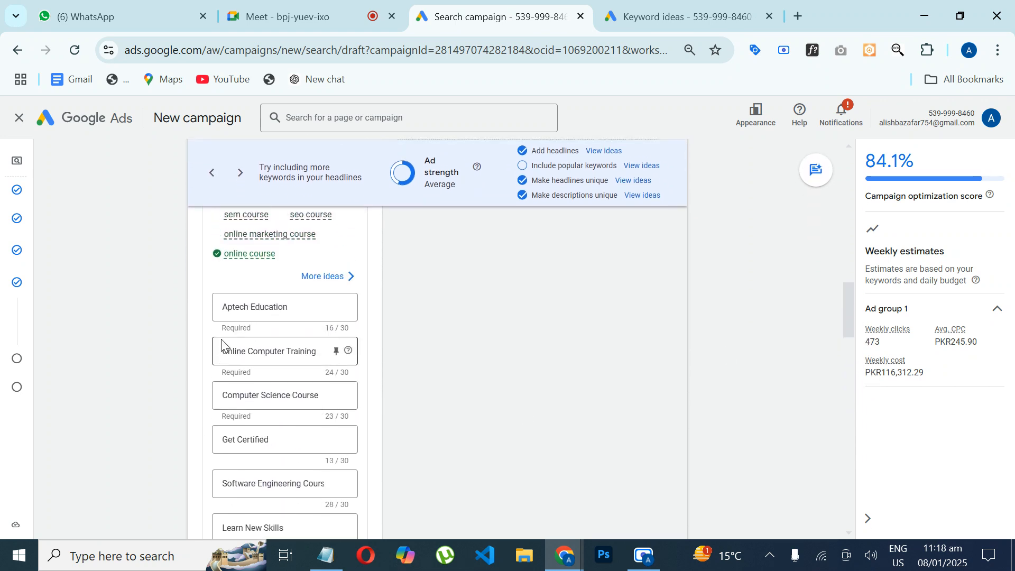
{"action": "left_click", "coordinate": [307, 305]}
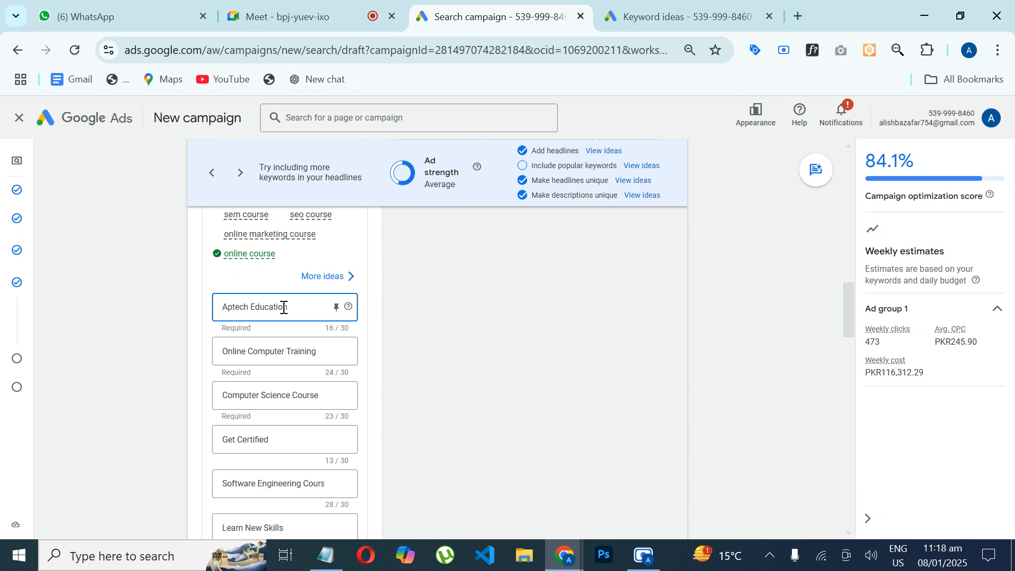
{"action": "left_click_drag", "start_coordinate": [296, 307], "coordinate": [197, 314]}
{"action": "left_click", "coordinate": [275, 307]}
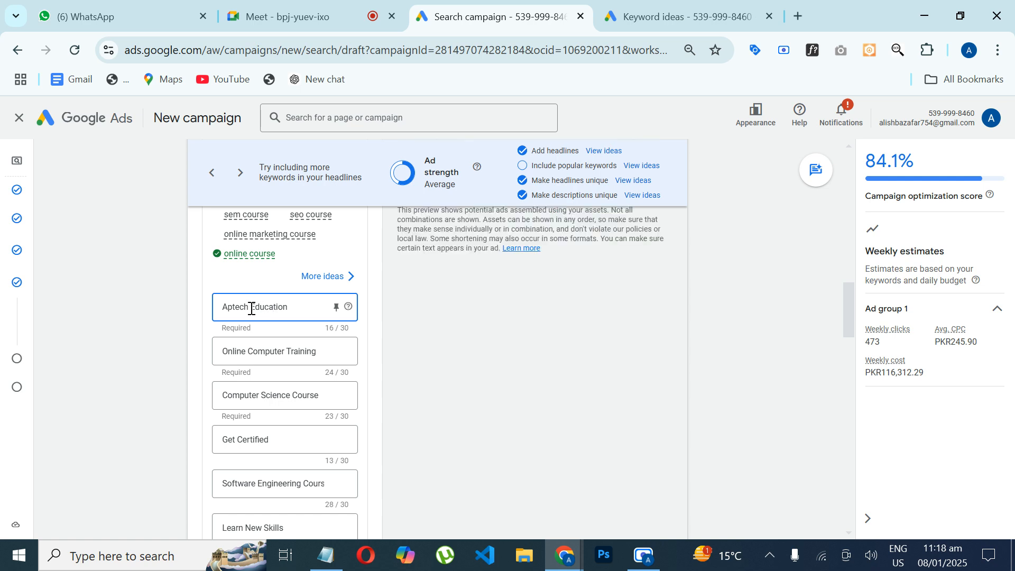
{"action": "left_click_drag", "start_coordinate": [247, 307], "coordinate": [214, 312]}
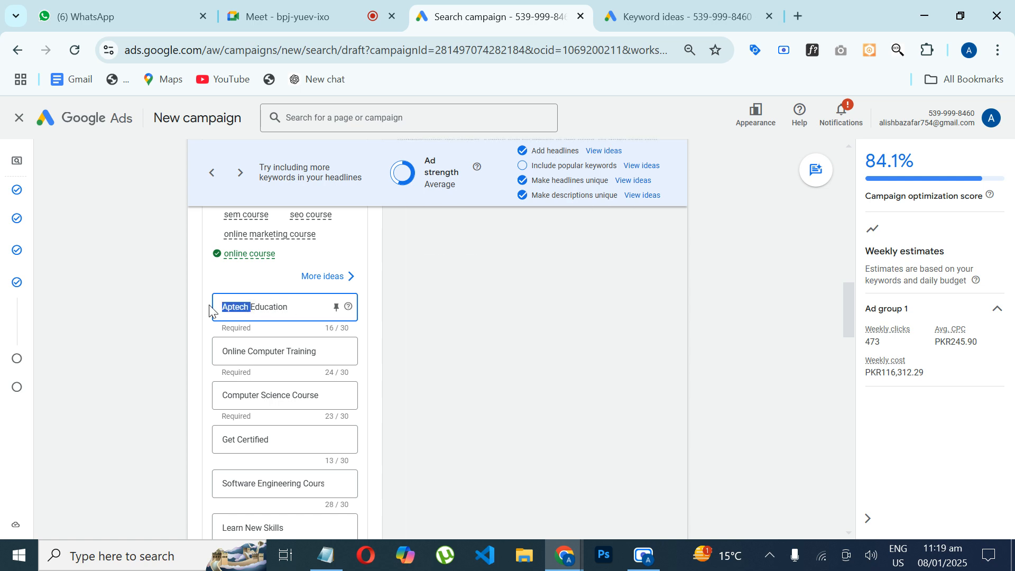
{"action": "type", "text": "Best Compiut"}
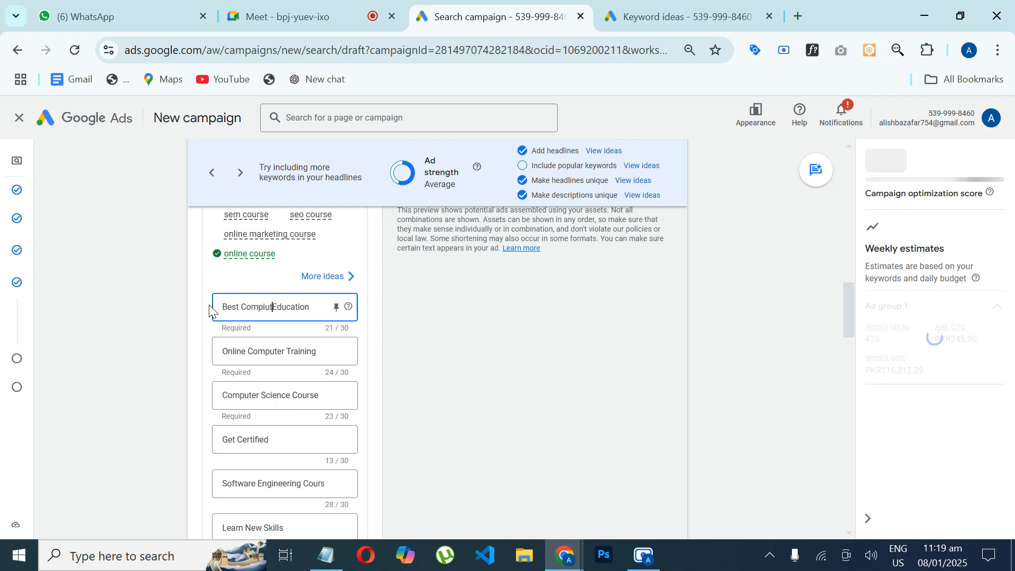
{"action": "key", "text": "BackSpace"}
{"action": "key", "text": "BackSpace"}
{"action": "key", "text": "BackSpace"}
{"action": "type", "text": "uter"}
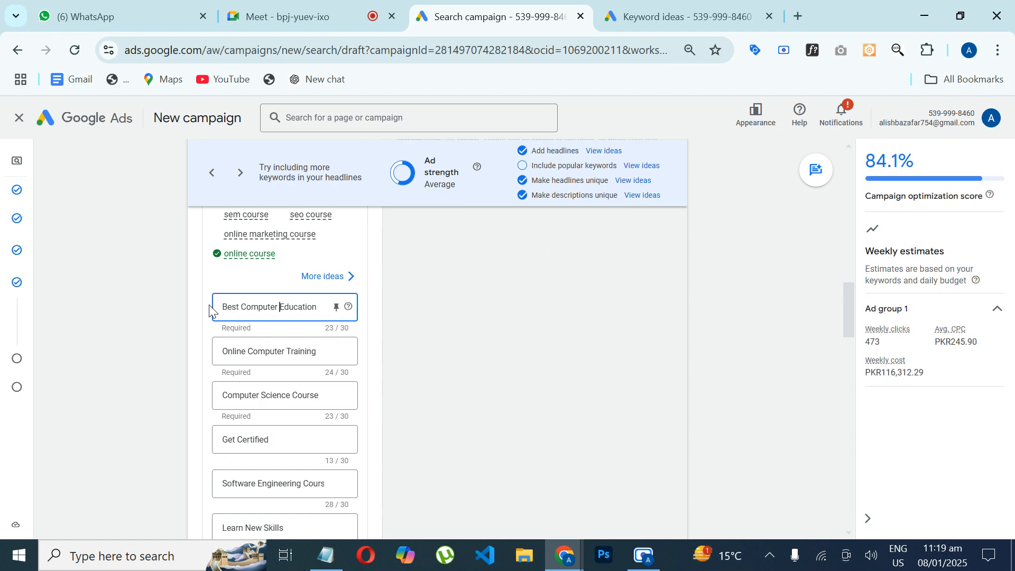
Extend the "Get Certified" headline to "Get Certified Training".
{"action": "left_click", "coordinate": [240, 352]}
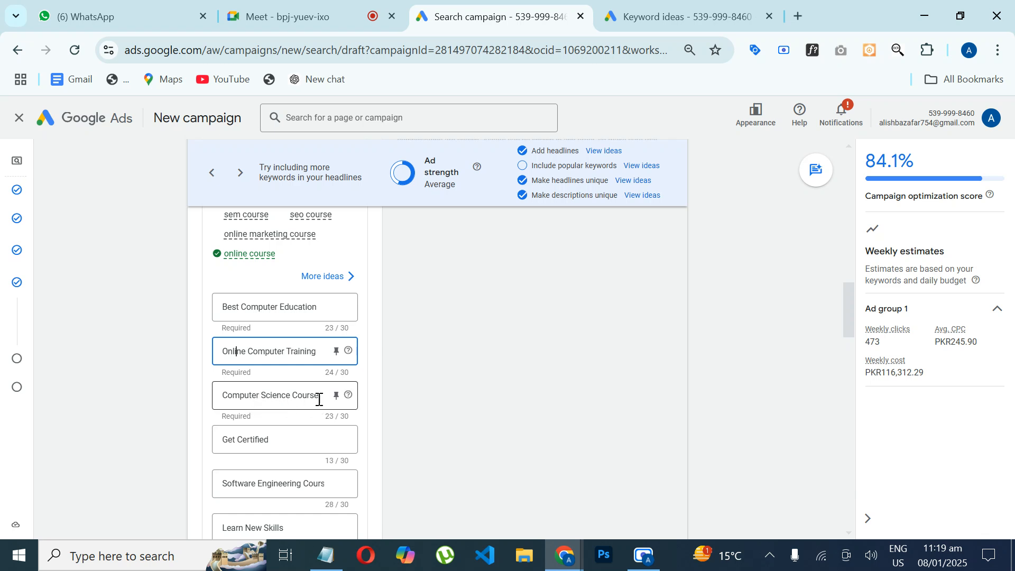
{"action": "left_click", "coordinate": [267, 439]}
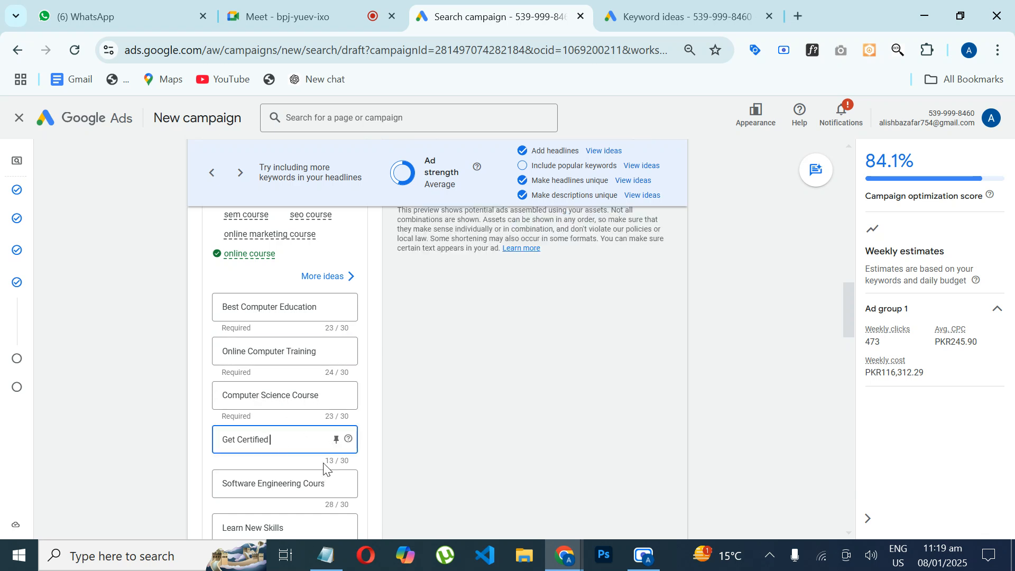
{"action": "type", "text": "Training"}
Examine the pin position options for the Software Engineering headline without choosing one, and look through the remaining headlines.
{"action": "left_click_drag", "start_coordinate": [851, 311], "coordinate": [850, 333]}
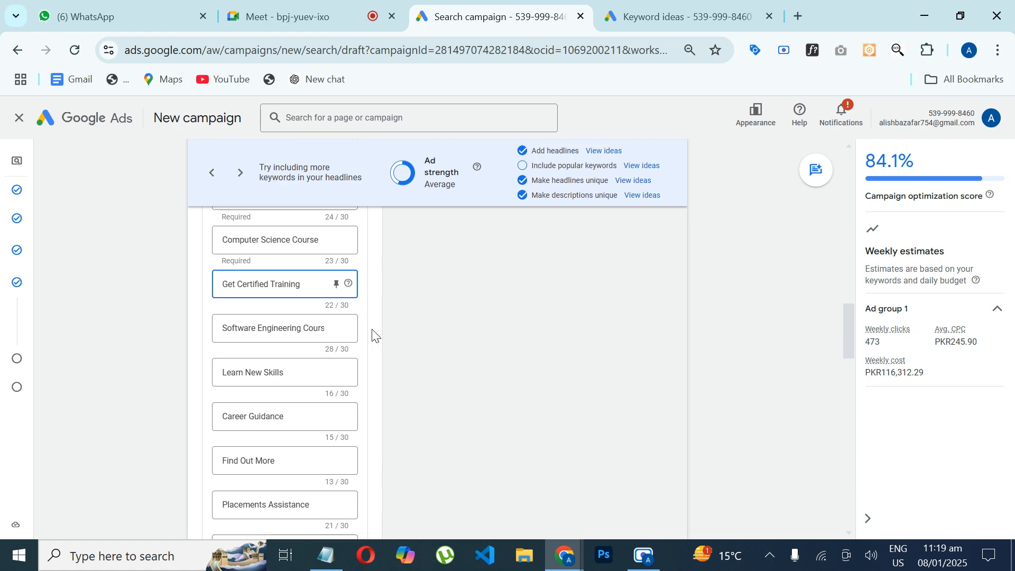
{"action": "left_click", "coordinate": [336, 328]}
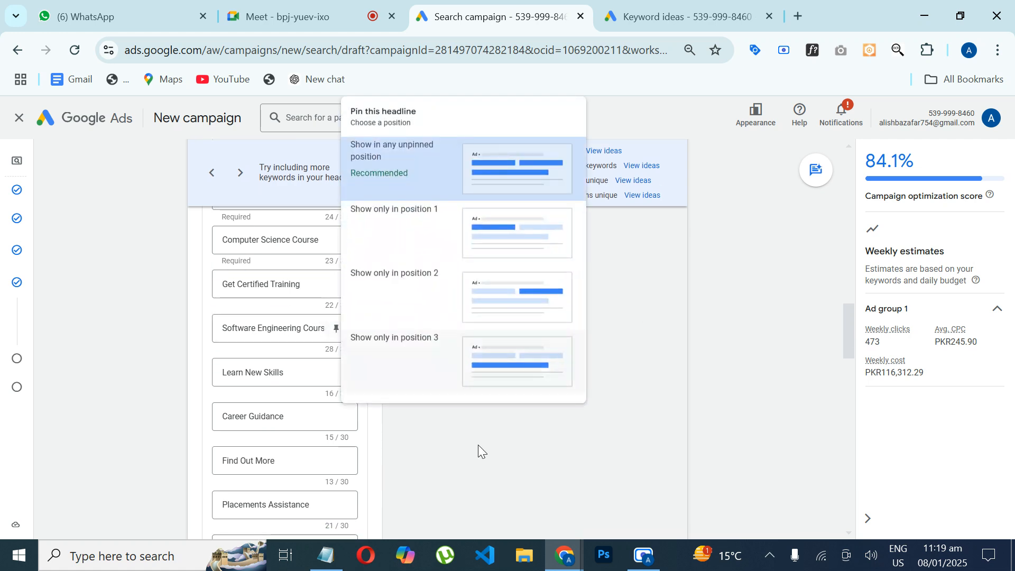
{"action": "left_click", "coordinate": [465, 436]}
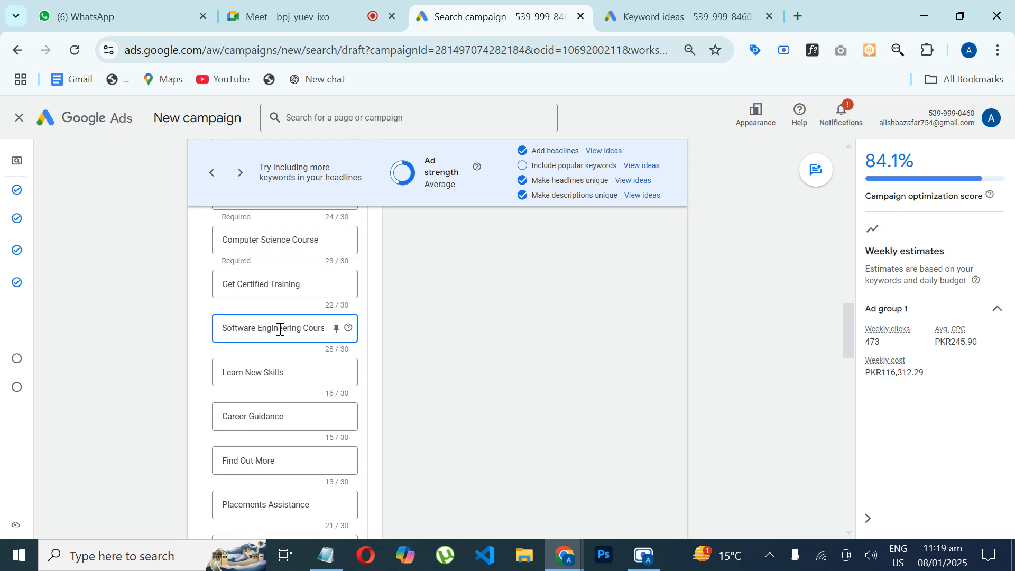
{"action": "left_click", "coordinate": [336, 328]}
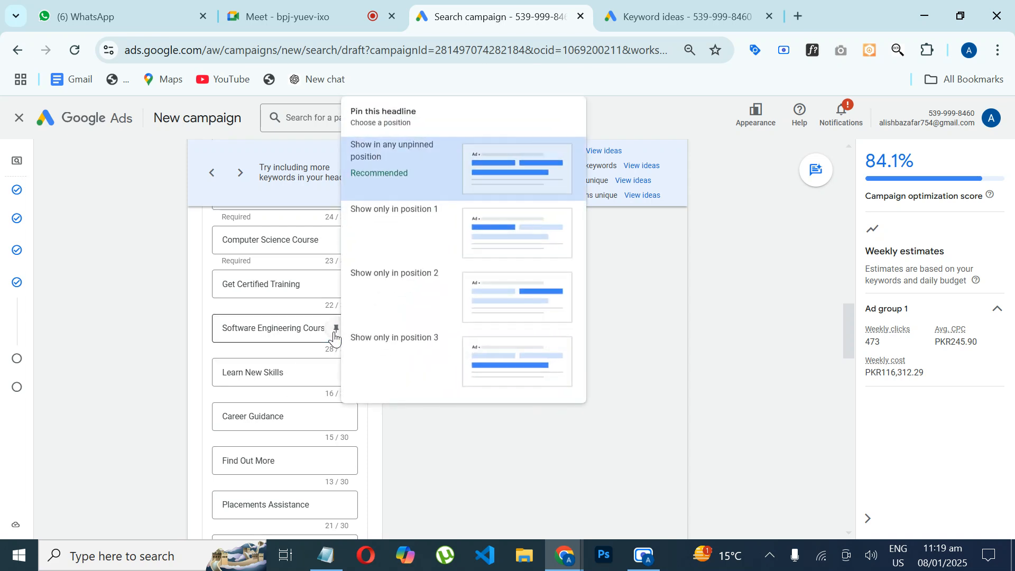
{"action": "left_click", "coordinate": [487, 417]}
{"action": "scroll", "coordinate": [468, 362], "scroll_direction": "down", "scroll_amount": 5}
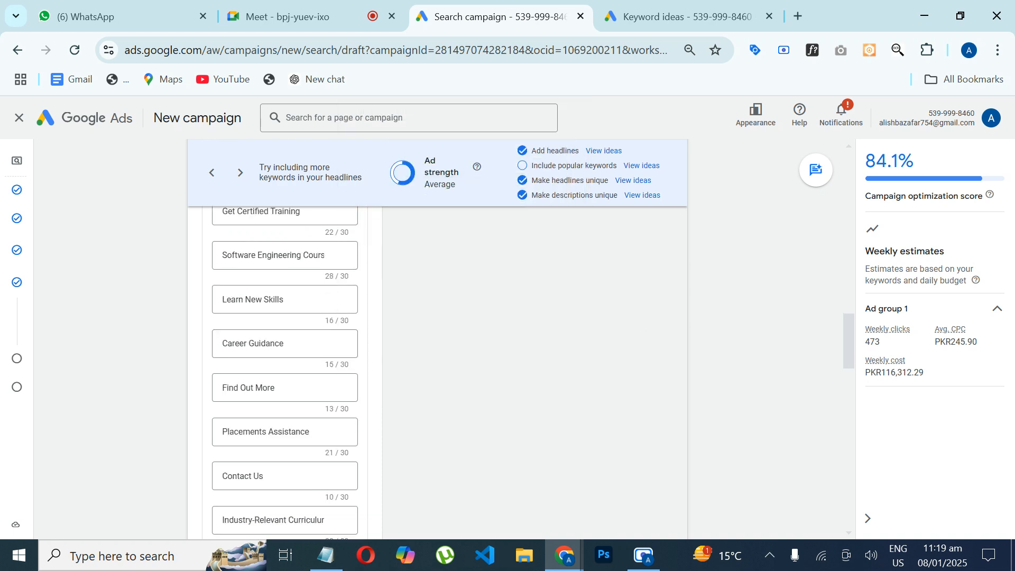
Pin the "Best IT Training Center" headline to show only in position 1 and check the ad preview.
{"action": "scroll", "coordinate": [468, 363], "scroll_direction": "down", "scroll_amount": 2}
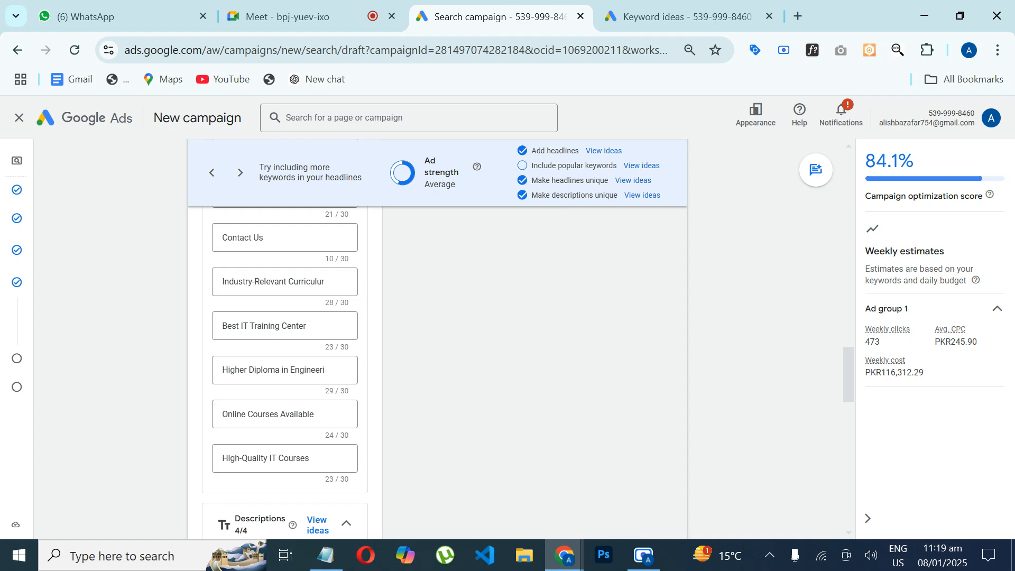
{"action": "left_click", "coordinate": [308, 331]}
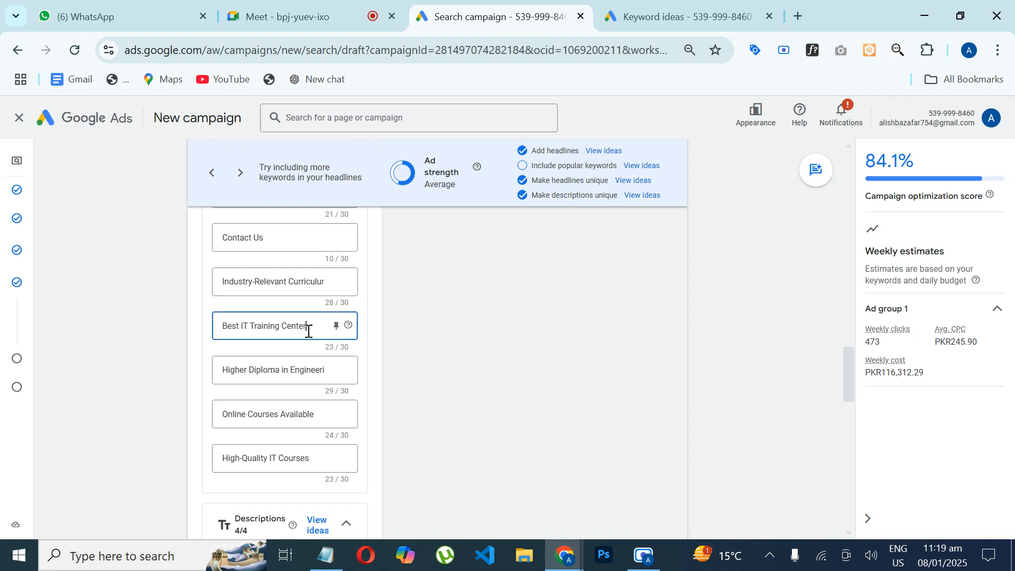
{"action": "left_click", "coordinate": [336, 326]}
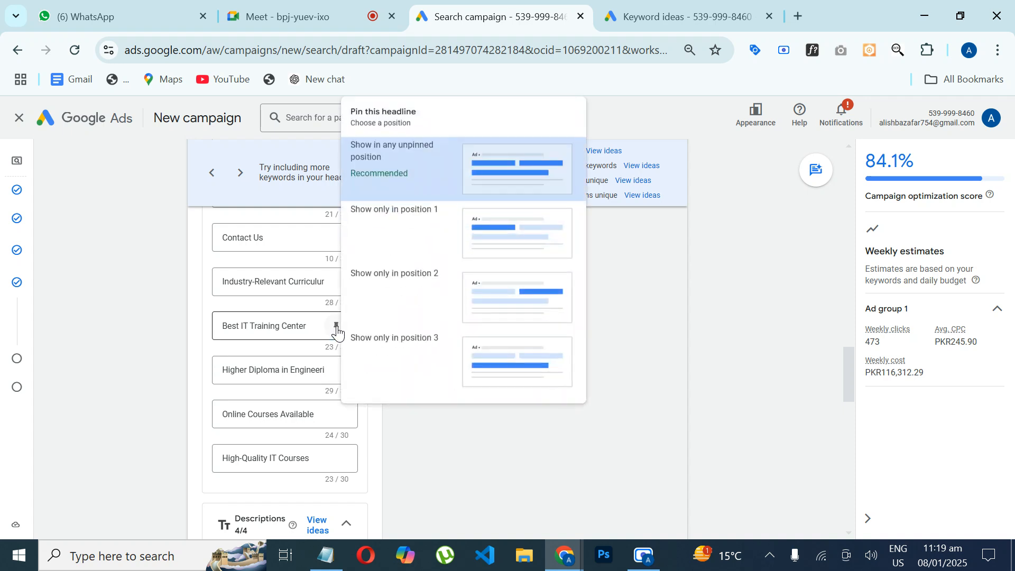
{"action": "left_click", "coordinate": [503, 242]}
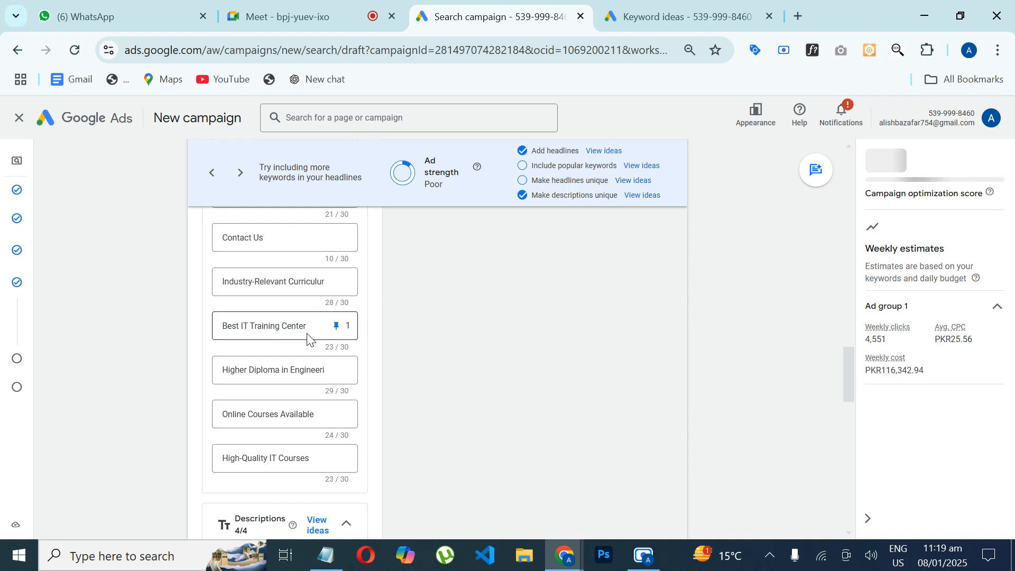
{"action": "scroll", "coordinate": [381, 349], "scroll_direction": "up", "scroll_amount": 10}
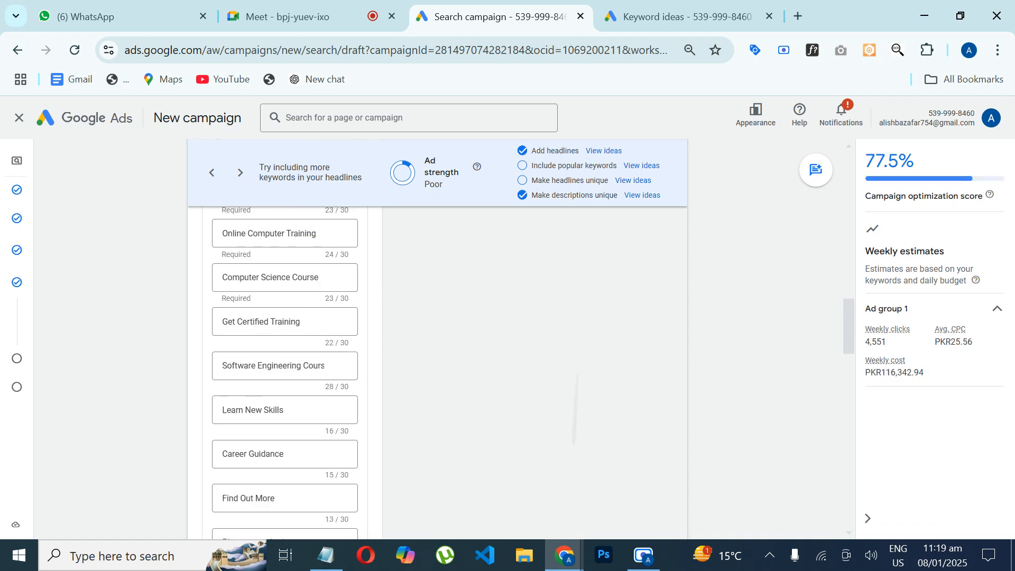
{"action": "scroll", "coordinate": [381, 349], "scroll_direction": "up", "scroll_amount": 5}
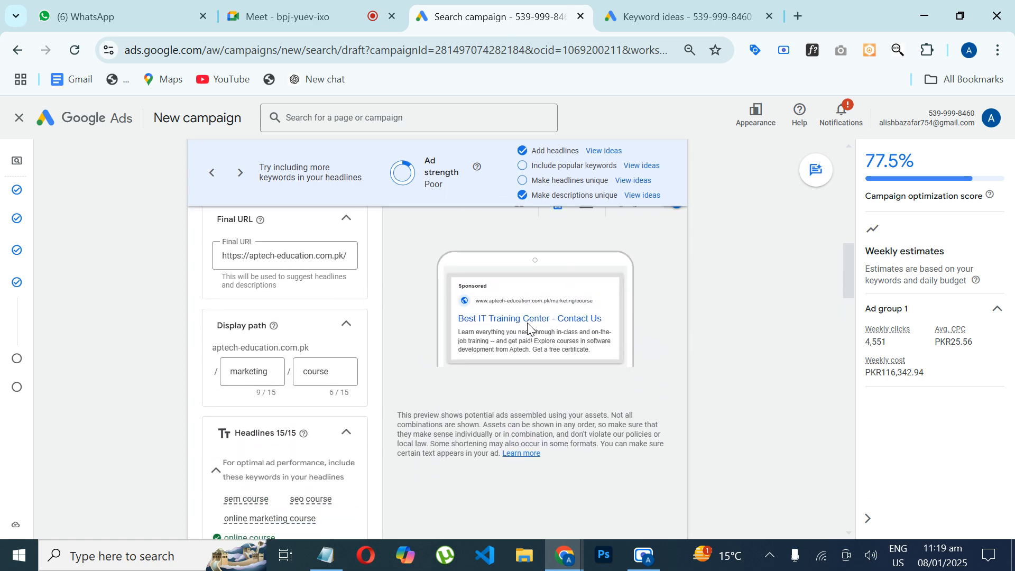
Pin the "Get Certified Training" headline to show only in position 2.
{"action": "scroll", "coordinate": [423, 424], "scroll_direction": "down", "scroll_amount": 6}
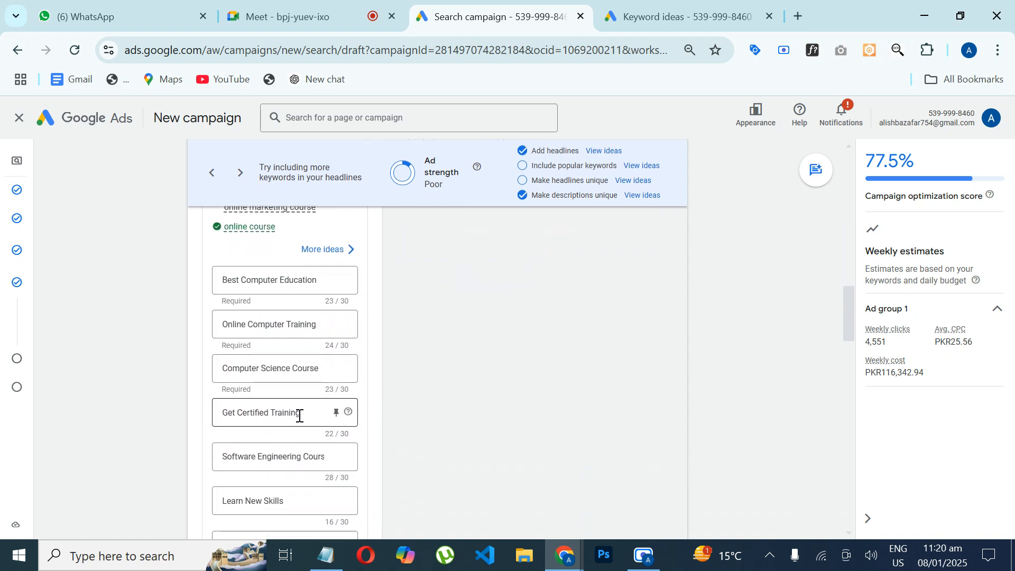
{"action": "left_click", "coordinate": [335, 416]}
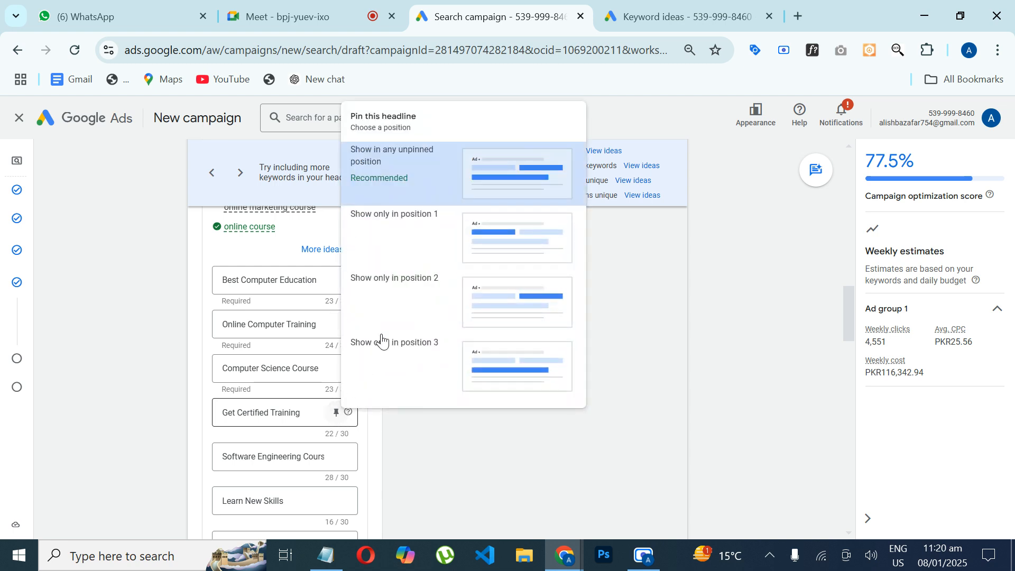
{"action": "left_click", "coordinate": [505, 305]}
Pin the "Higher Diploma in Engineering" headline to show only in position 3.
{"action": "scroll", "coordinate": [468, 405], "scroll_direction": "down", "scroll_amount": 5}
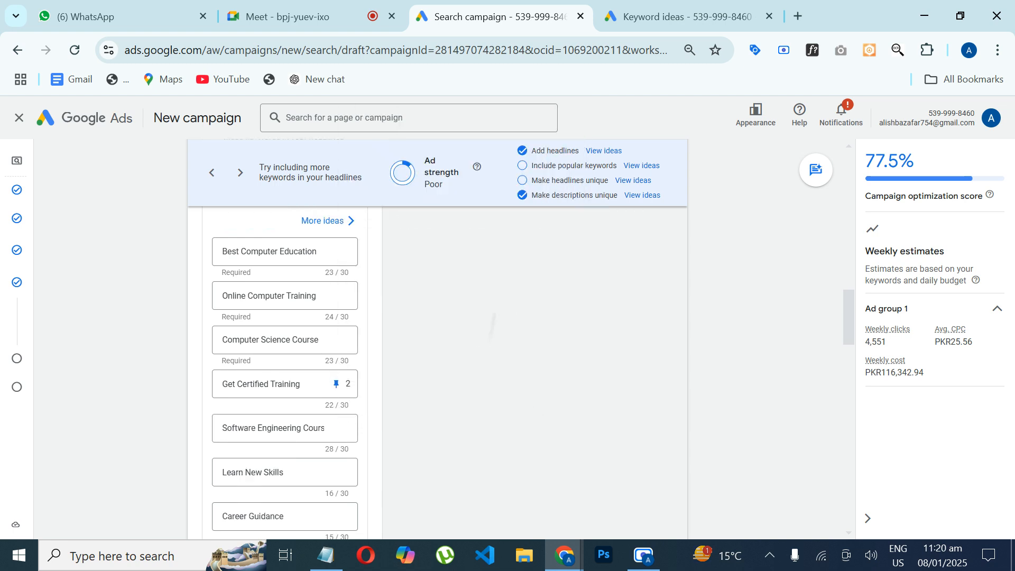
{"action": "scroll", "coordinate": [469, 405], "scroll_direction": "down", "scroll_amount": 3}
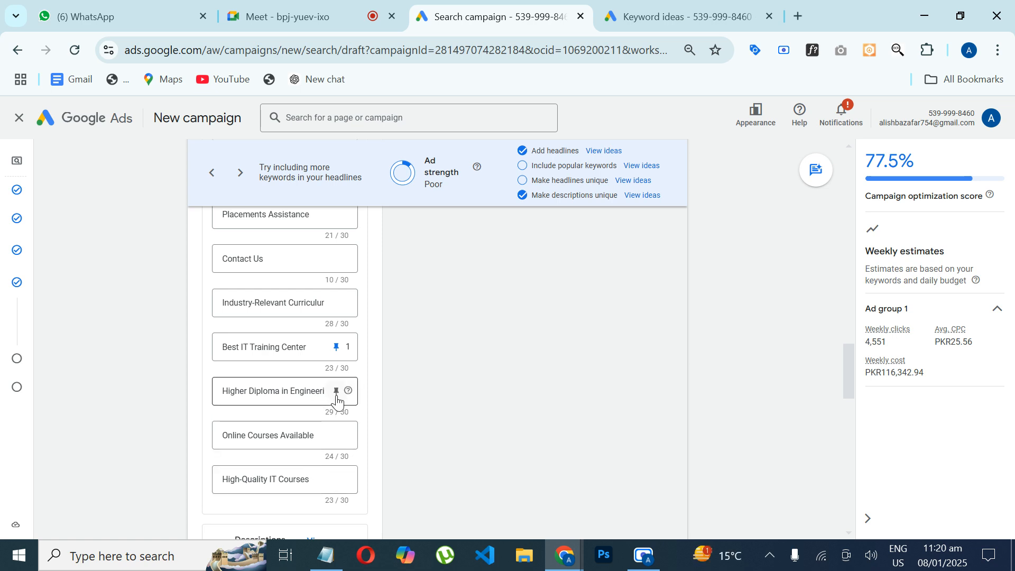
{"action": "left_click", "coordinate": [336, 392]}
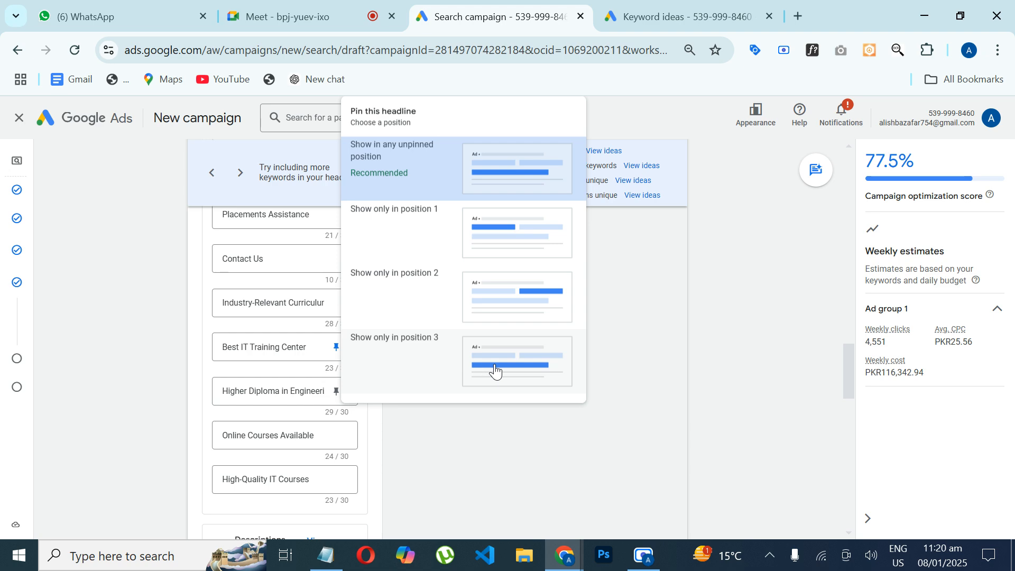
{"action": "left_click", "coordinate": [496, 370]}
{"action": "left_click", "coordinate": [257, 391]}
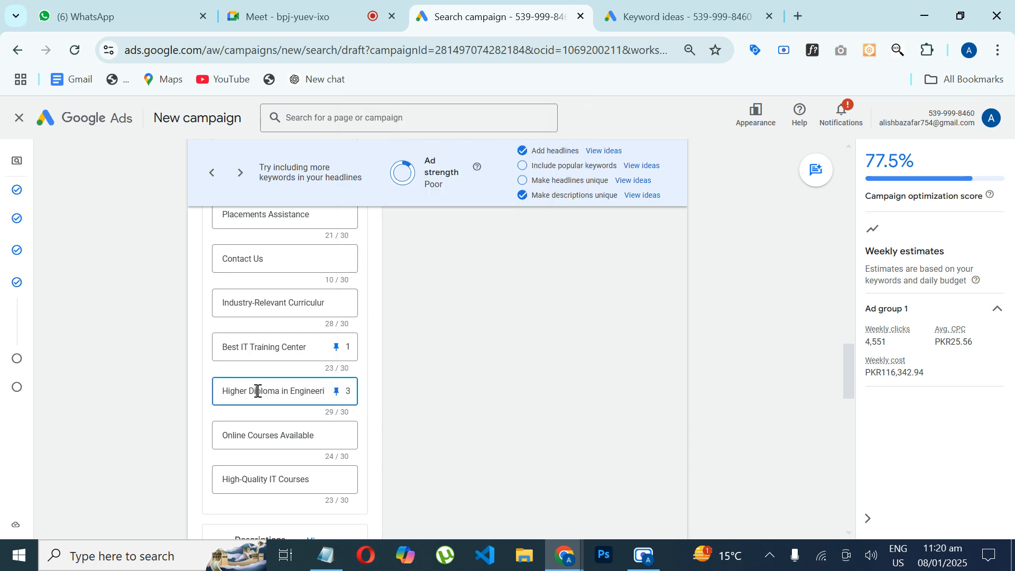
Switch to the Google Meet call, dismiss its call time limit notice, and return to the Google Ads campaign draft.
{"action": "left_click", "coordinate": [303, 19]}
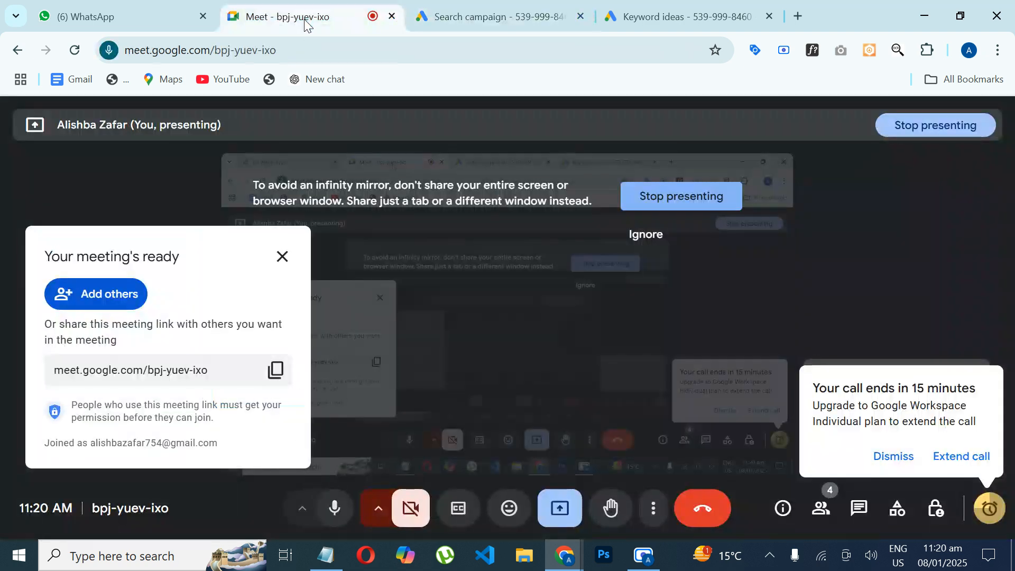
{"action": "left_click", "coordinate": [889, 458]}
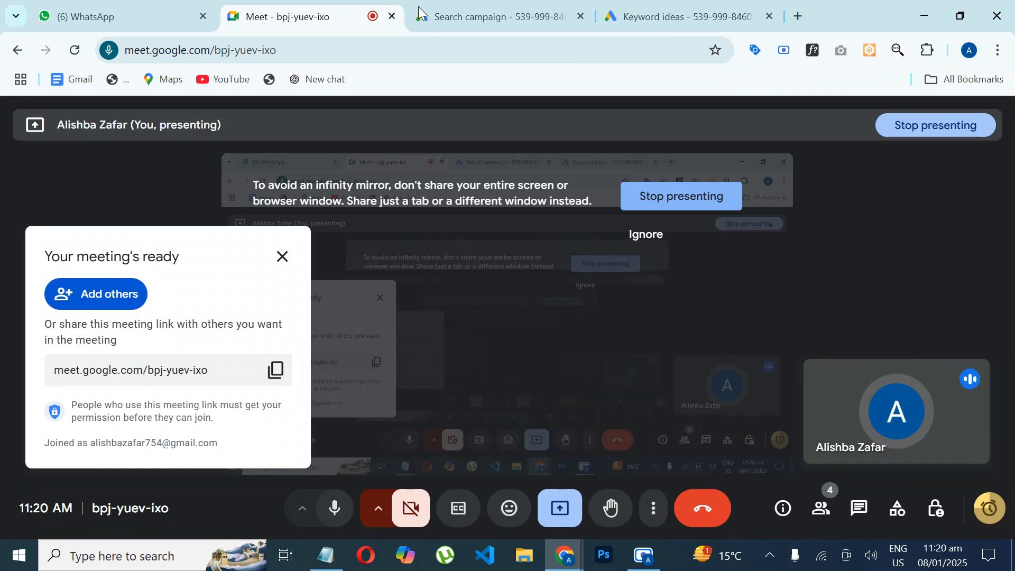
{"action": "left_click", "coordinate": [443, 16]}
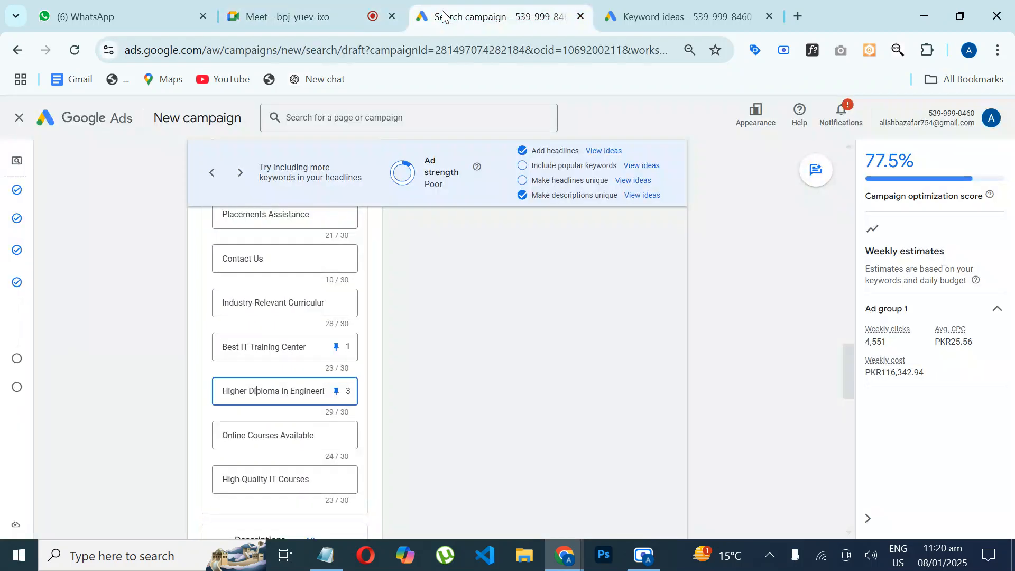
Replace the "Higher Diploma in Engineering" headline with "Digital Marketing Course" and check the ad preview.
{"action": "triple_click", "coordinate": [240, 392]}
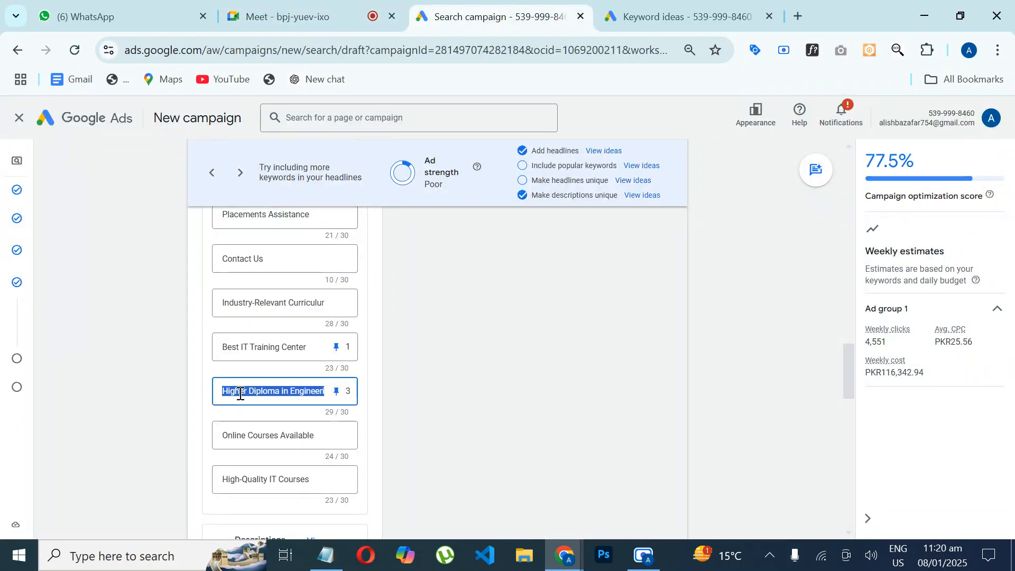
{"action": "type", "text": "Digital Mar"}
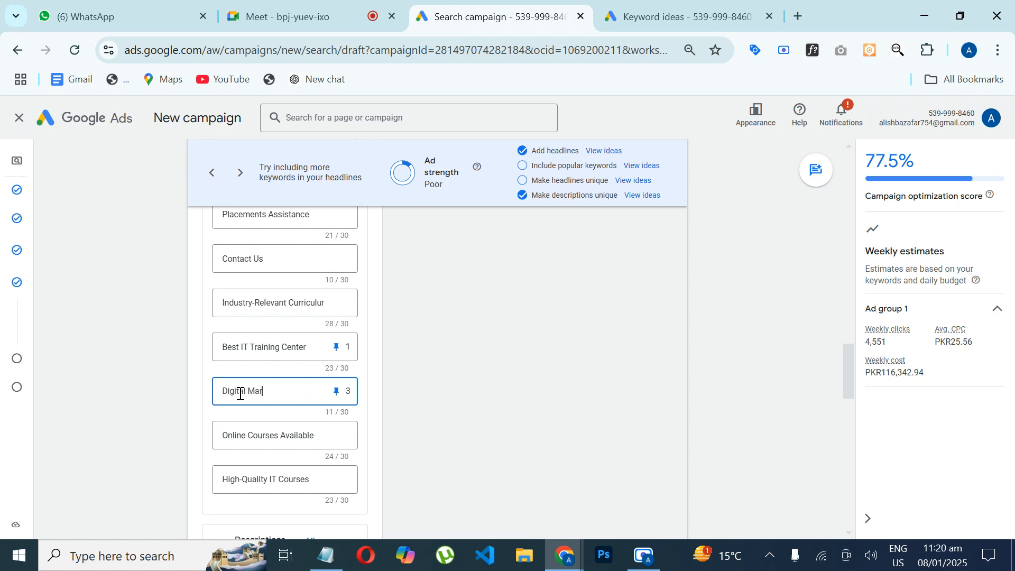
{"action": "type", "text": "keting Course"}
{"action": "left_click", "coordinate": [448, 395]}
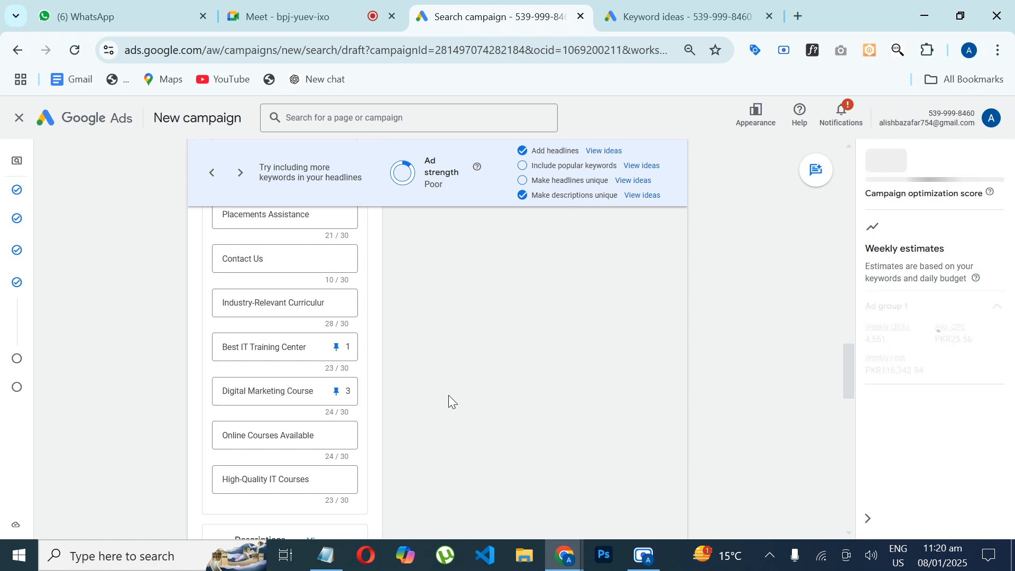
{"action": "scroll", "coordinate": [448, 395], "scroll_direction": "up", "scroll_amount": 5}
{"action": "scroll", "coordinate": [449, 370], "scroll_direction": "up", "scroll_amount": 8}
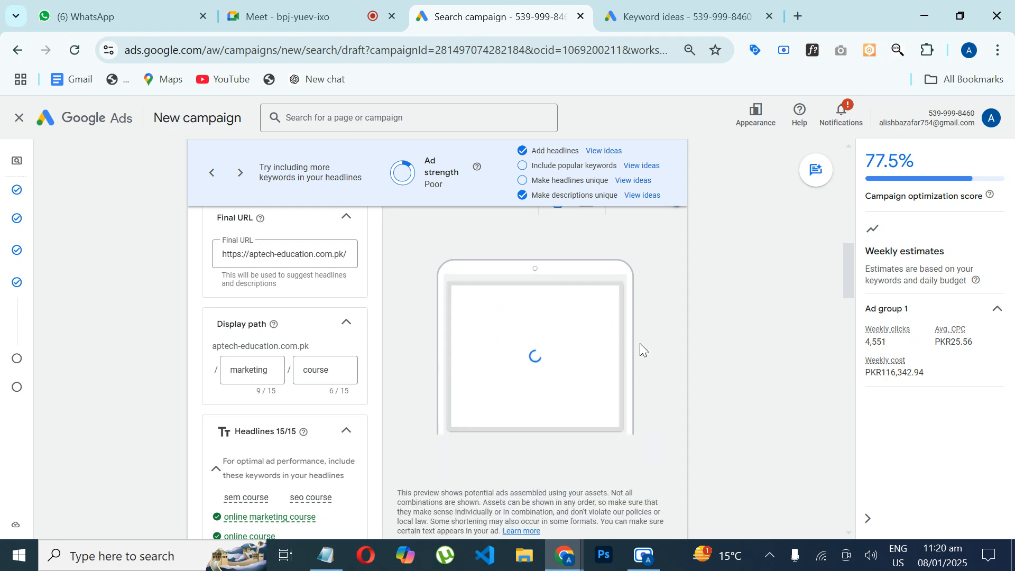
Remove "IT" from the "Best IT Training Center" headline so it reads "Best Training Center".
{"action": "left_click_drag", "start_coordinate": [850, 276], "coordinate": [789, 383]}
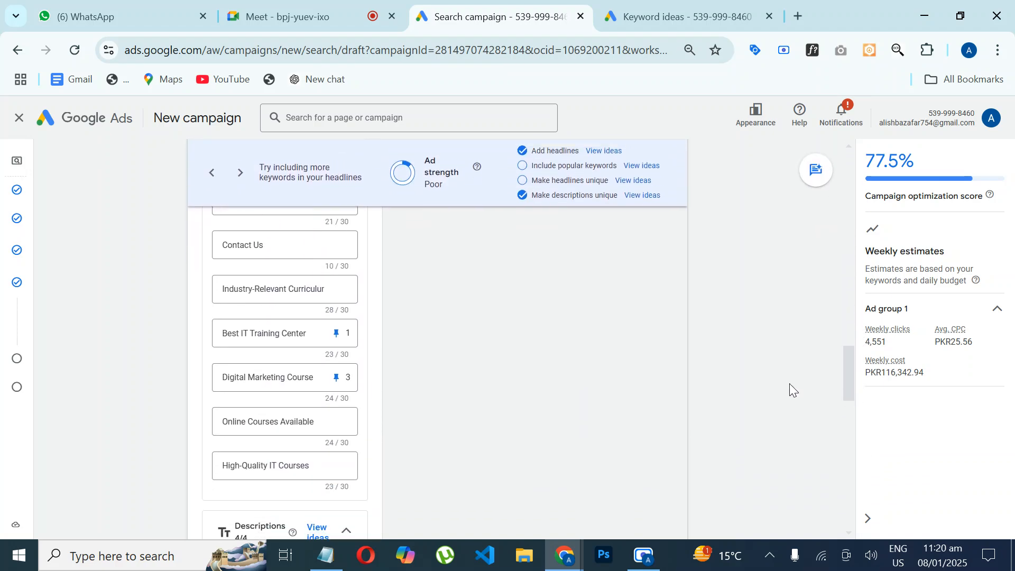
{"action": "left_click", "coordinate": [242, 332]}
{"action": "left_click_drag", "start_coordinate": [242, 332], "coordinate": [246, 330]}
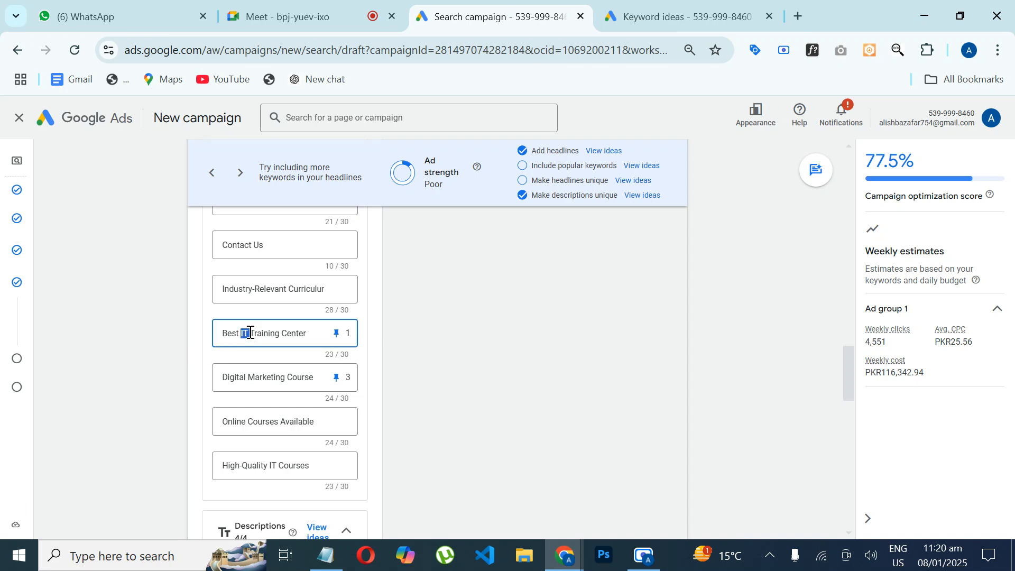
{"action": "key", "text": "BackSpace"}
{"action": "key", "text": "BackSpace"}
{"action": "left_click", "coordinate": [393, 388]}
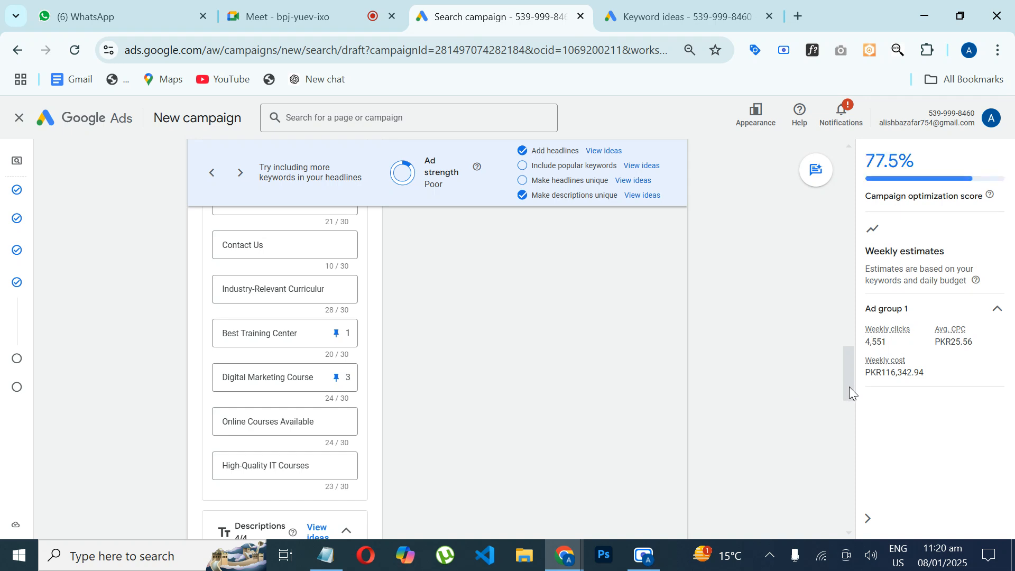
Pin the "Digital Marketing Course" headline to position 1 and the "Best Training Center" headline to position 2.
{"action": "scroll", "coordinate": [847, 386], "scroll_direction": "down", "scroll_amount": 1}
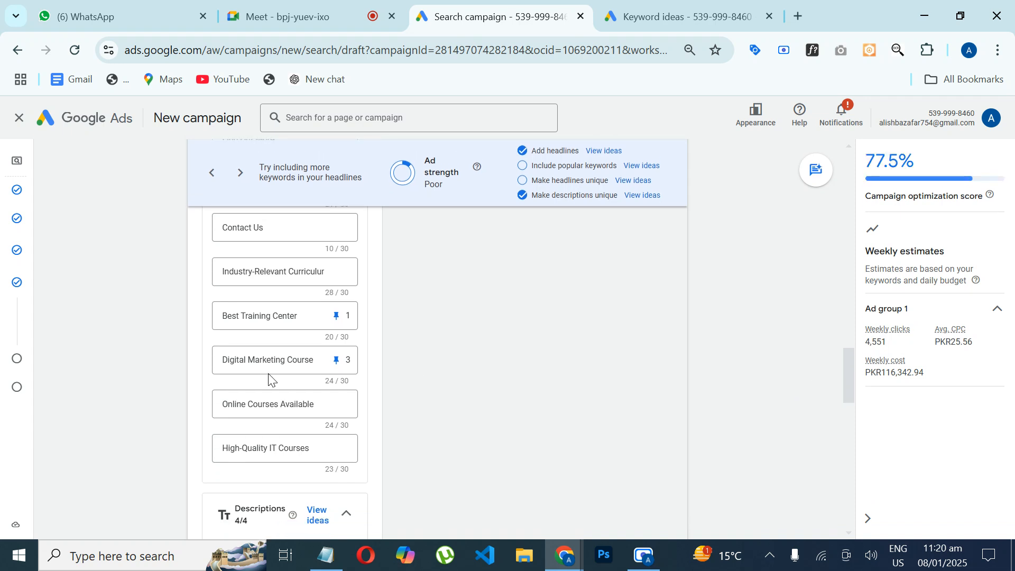
{"action": "left_click", "coordinate": [337, 362]}
{"action": "left_click", "coordinate": [479, 246]}
{"action": "left_click", "coordinate": [336, 324]}
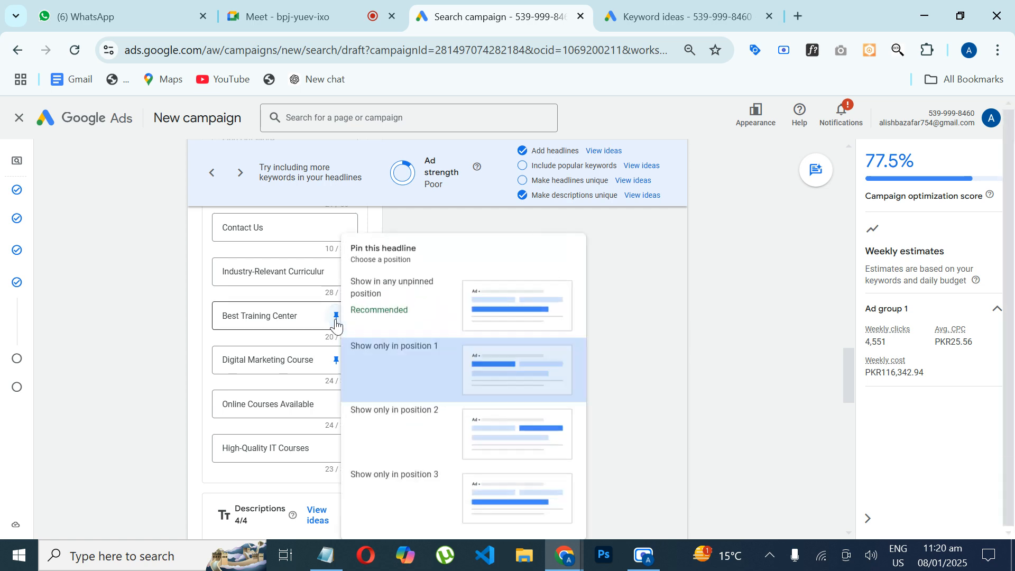
{"action": "left_click", "coordinate": [506, 437]}
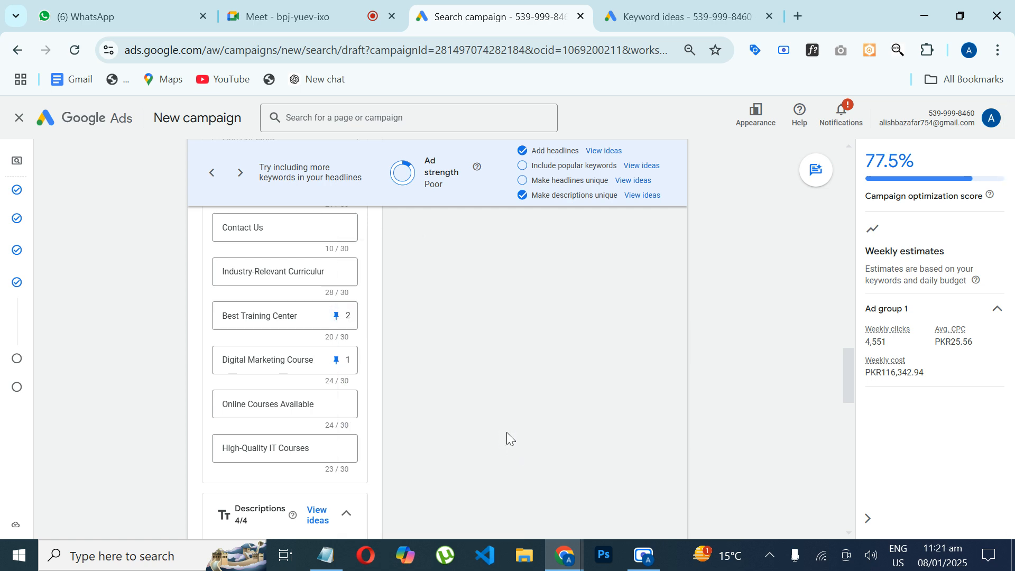
Pin the "Get Certified Training" headline to show only in position 3 and check the ad preview.
{"action": "left_click_drag", "start_coordinate": [848, 391], "coordinate": [841, 337]}
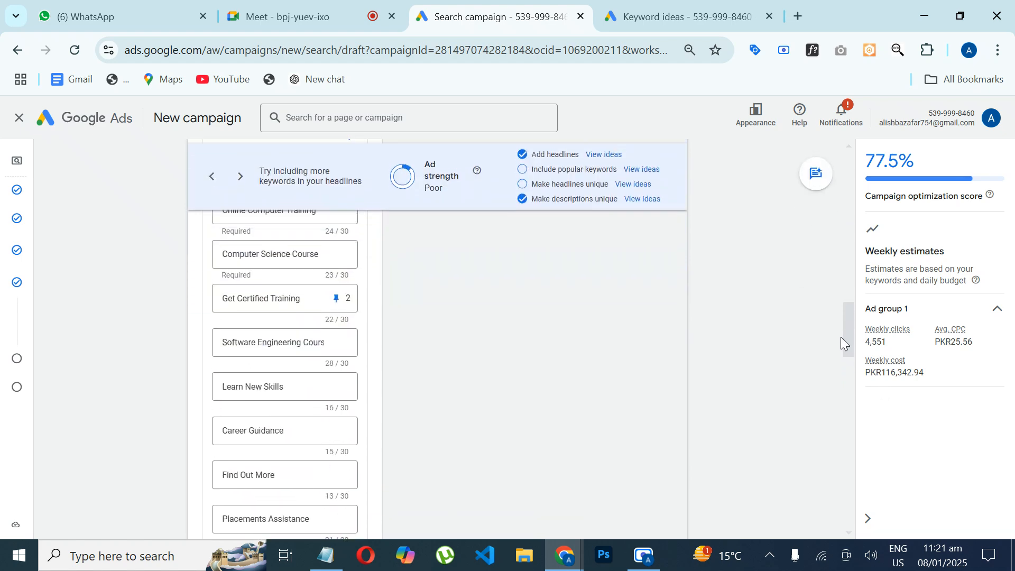
{"action": "left_click", "coordinate": [338, 333]}
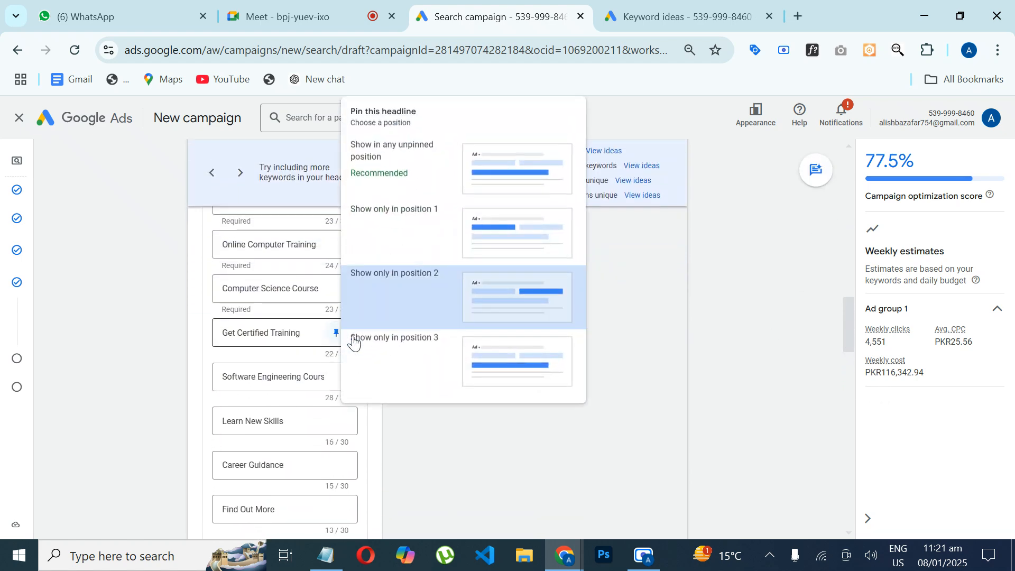
{"action": "left_click", "coordinate": [464, 369]}
{"action": "left_click_drag", "start_coordinate": [844, 336], "coordinate": [850, 279]}
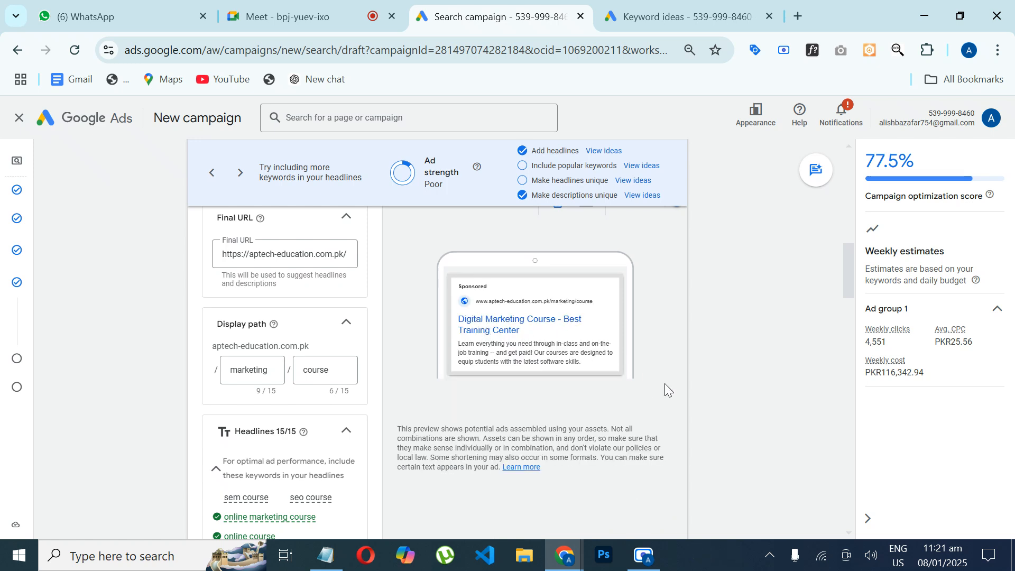
Collapse the headlines section and shorten the ad's first description to "Aptech Education offers a wide range of courses".
{"action": "scroll", "coordinate": [664, 383], "scroll_direction": "down", "scroll_amount": 3}
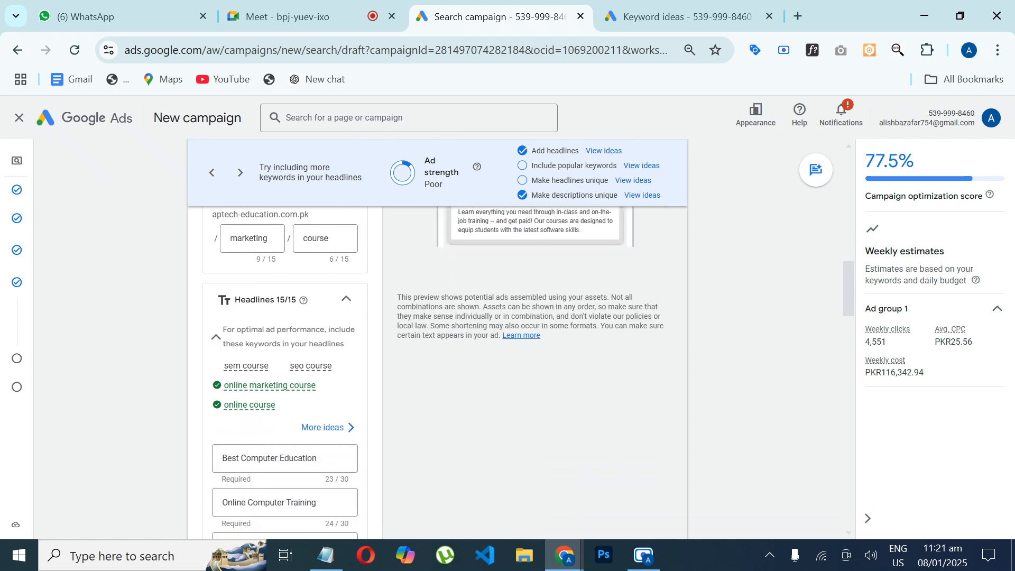
{"action": "left_click", "coordinate": [344, 301]}
{"action": "scroll", "coordinate": [417, 368], "scroll_direction": "down", "scroll_amount": 2}
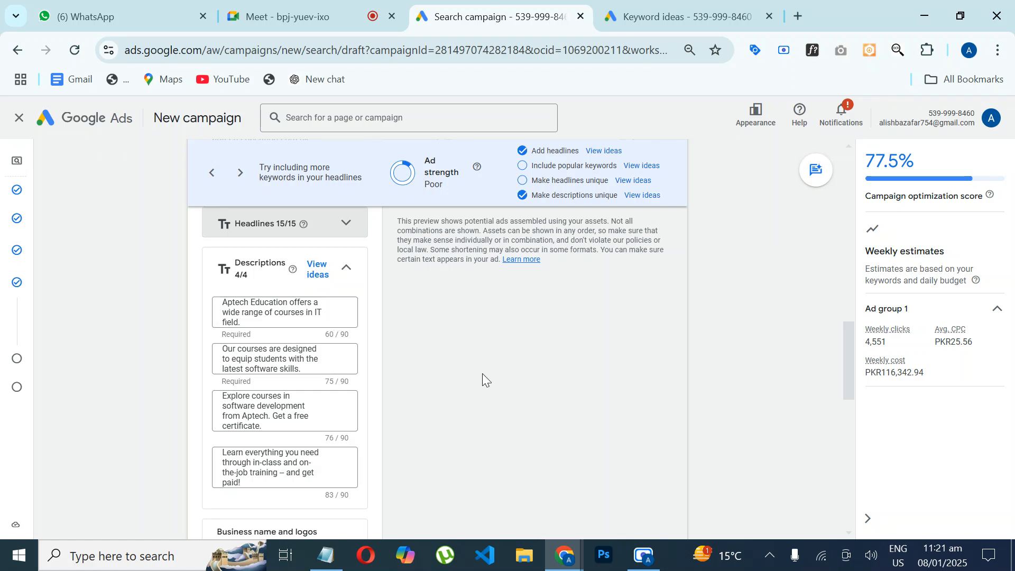
{"action": "scroll", "coordinate": [486, 373], "scroll_direction": "up", "scroll_amount": 3}
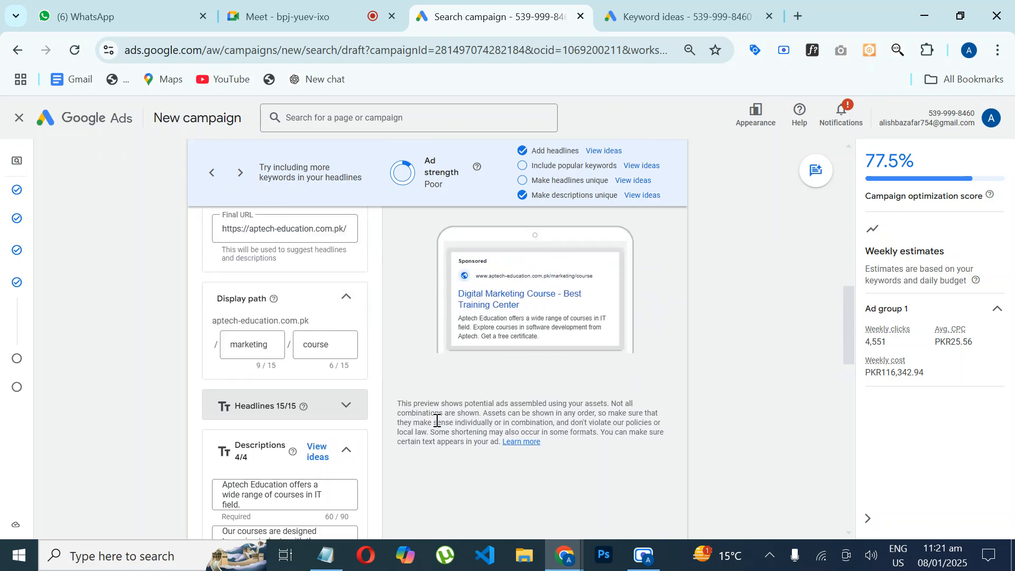
{"action": "scroll", "coordinate": [437, 420], "scroll_direction": "down", "scroll_amount": 3}
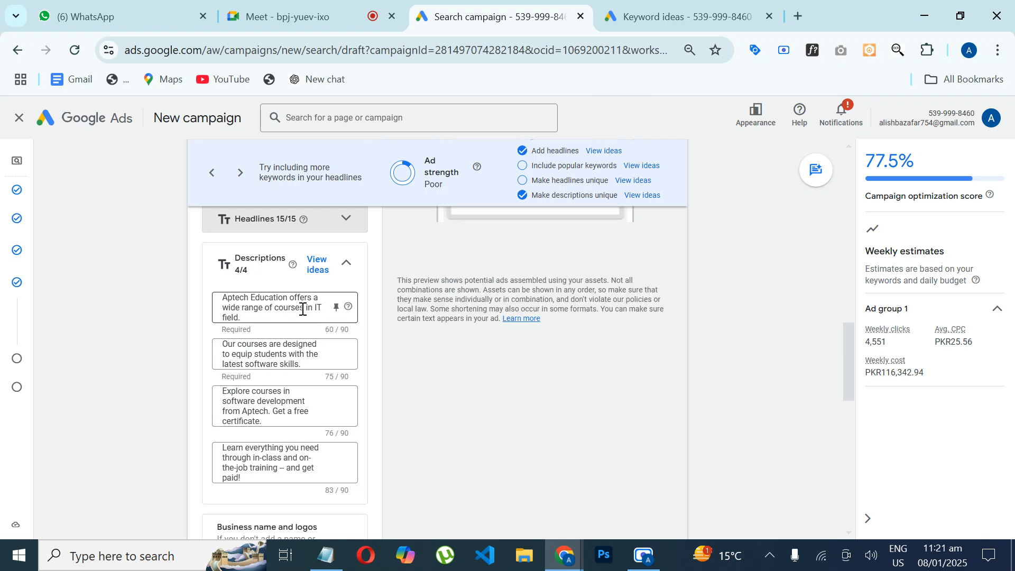
{"action": "left_click_drag", "start_coordinate": [307, 307], "coordinate": [308, 331]}
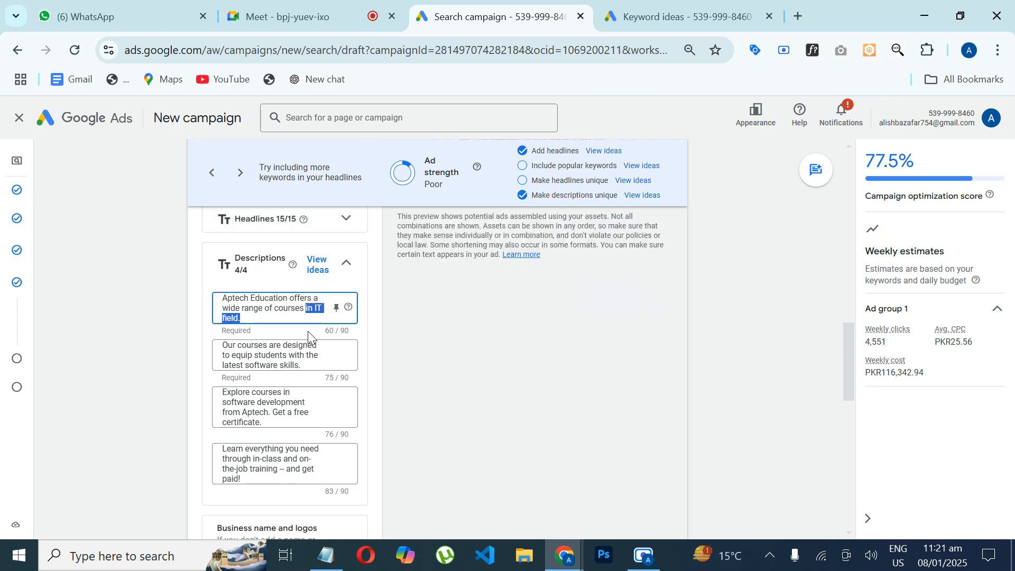
{"action": "key", "text": "BackSpace"}
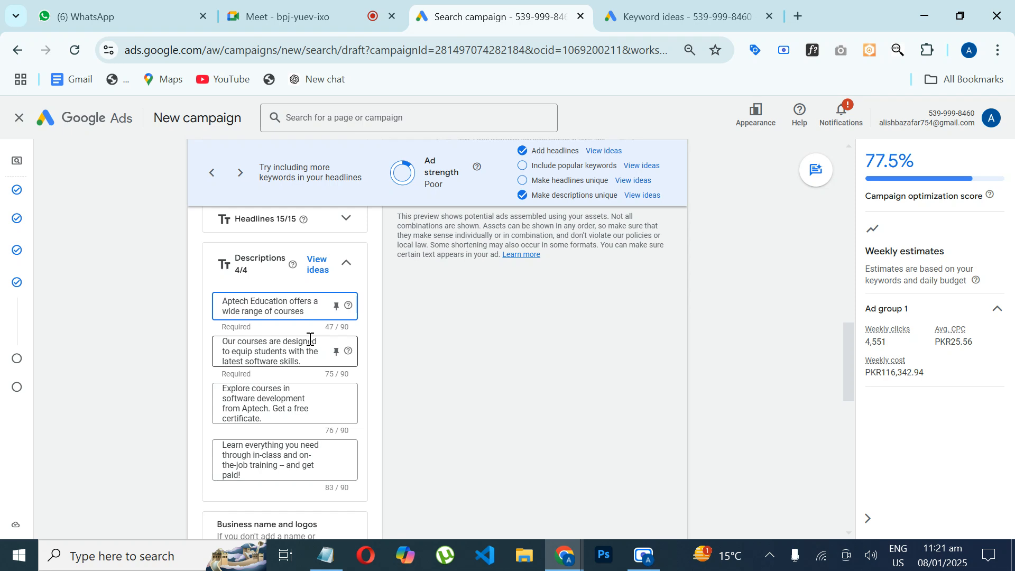
Pin the first description to position 1 and replace "software" with "industry" in the second description.
{"action": "left_click", "coordinate": [336, 306]}
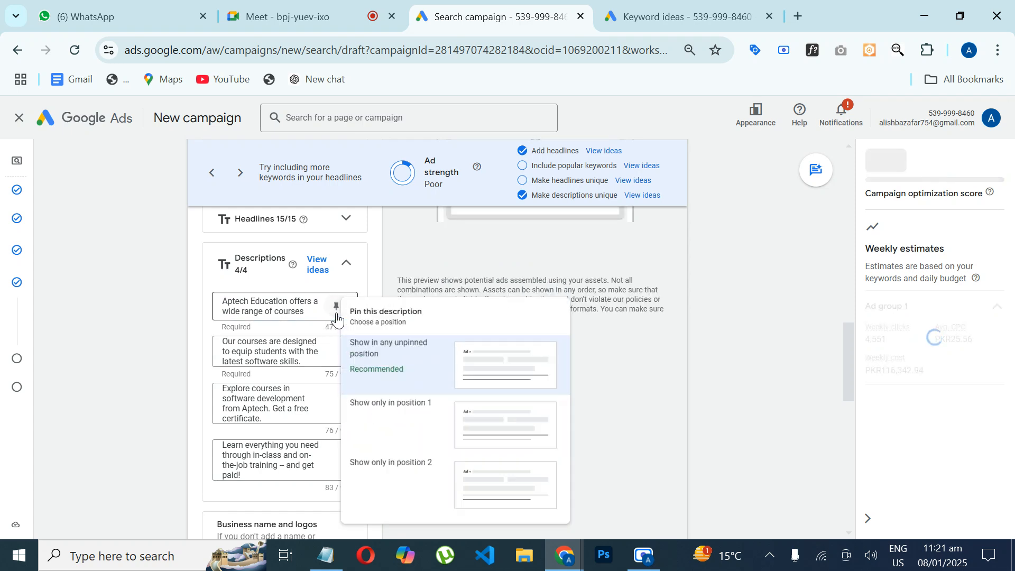
{"action": "left_click", "coordinate": [505, 428]}
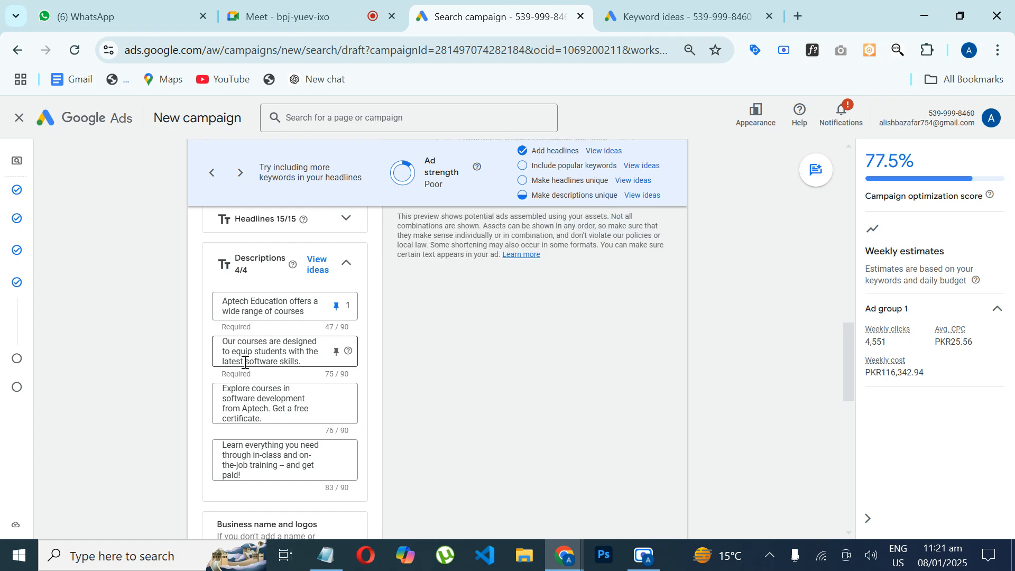
{"action": "left_click_drag", "start_coordinate": [245, 362], "coordinate": [270, 359]}
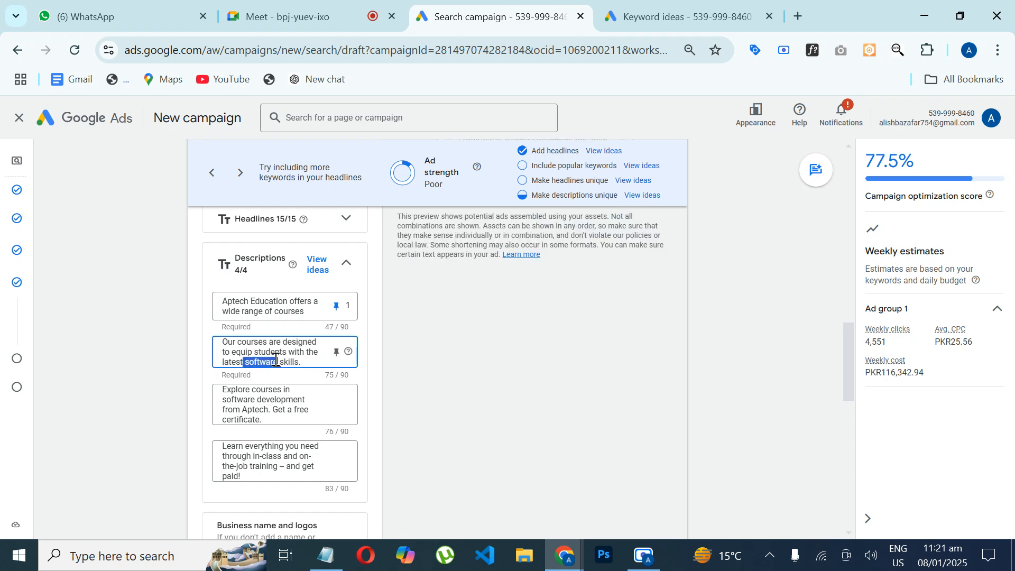
{"action": "key", "text": "BackSpace"}
{"action": "type", "text": "industry"}
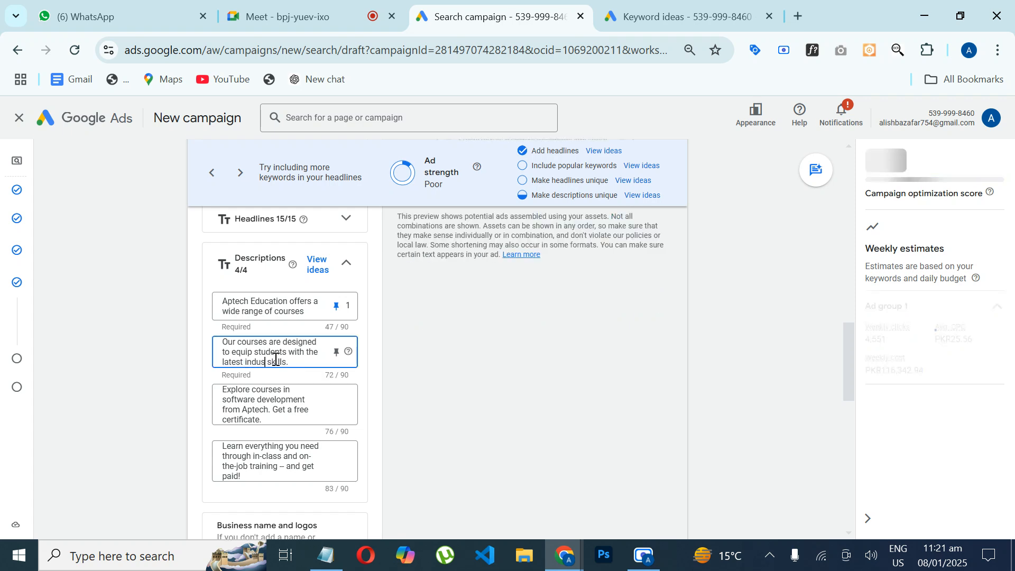
{"action": "key", "text": "BackSpace"}
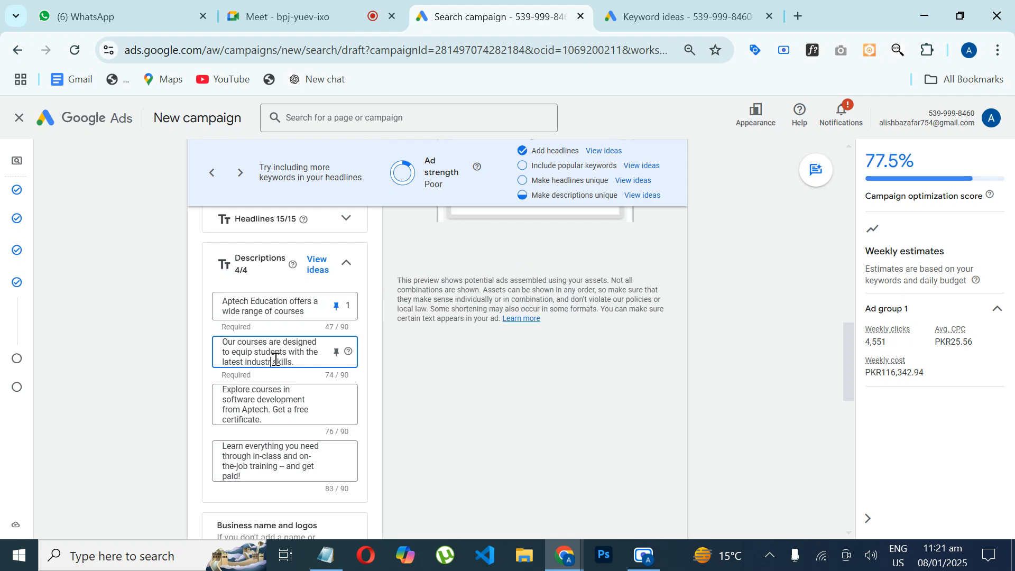
Pin the second description to position 2 and shorten the third description to "Explore courses from Aptech. Get a free certificate.".
{"action": "left_click", "coordinate": [336, 352]}
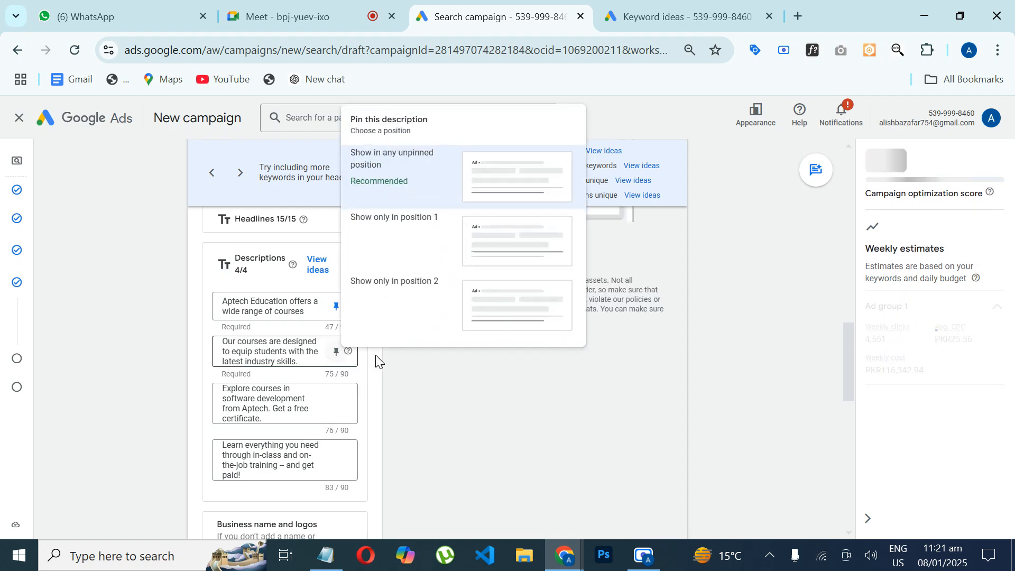
{"action": "left_click", "coordinate": [474, 306]}
{"action": "left_click", "coordinate": [289, 410]}
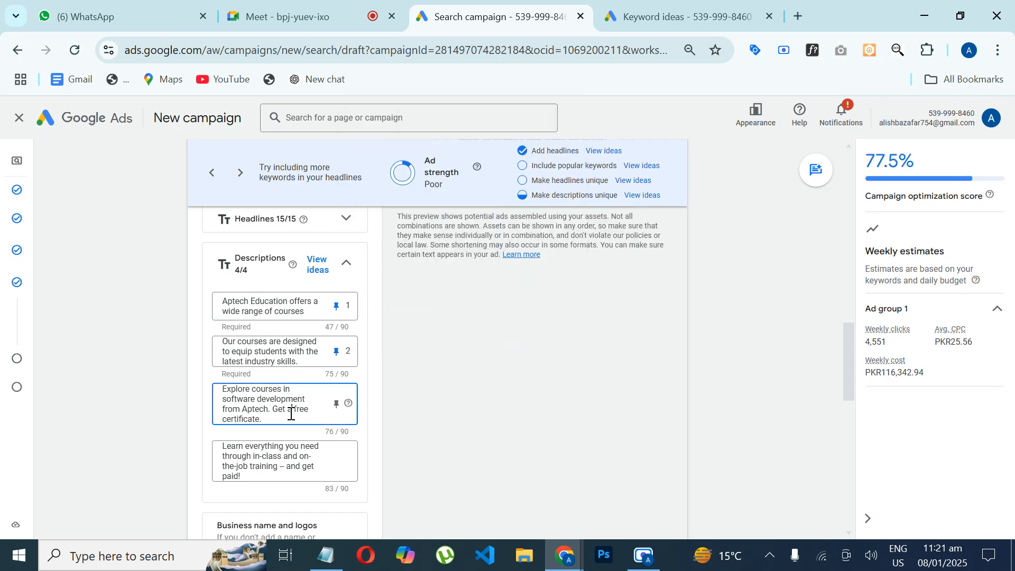
{"action": "triple_click", "coordinate": [249, 398]}
{"action": "left_click", "coordinate": [248, 399]}
{"action": "left_click_drag", "start_coordinate": [223, 399], "coordinate": [307, 398]}
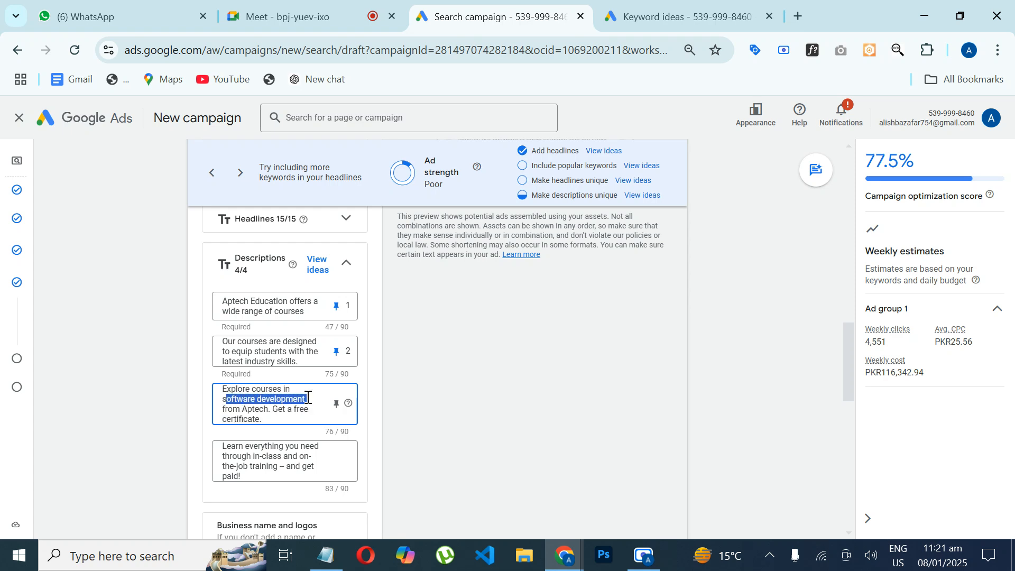
{"action": "key", "text": "BackSpace"}
{"action": "key", "text": "BackSpace"}
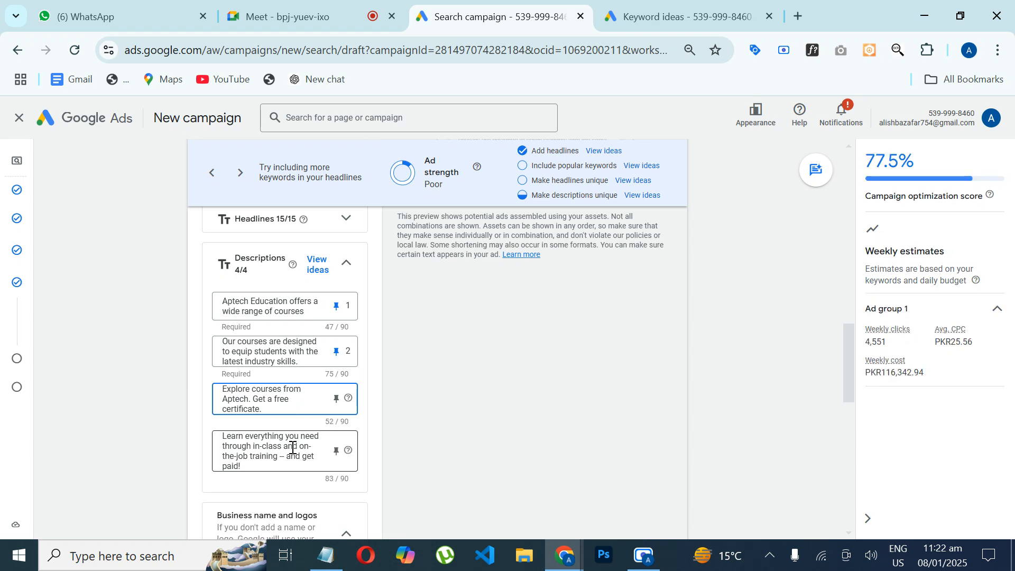
Pin the "Learn everything you need" description to position 2 and set the second description to show in any unpinned position.
{"action": "left_click", "coordinate": [264, 467]}
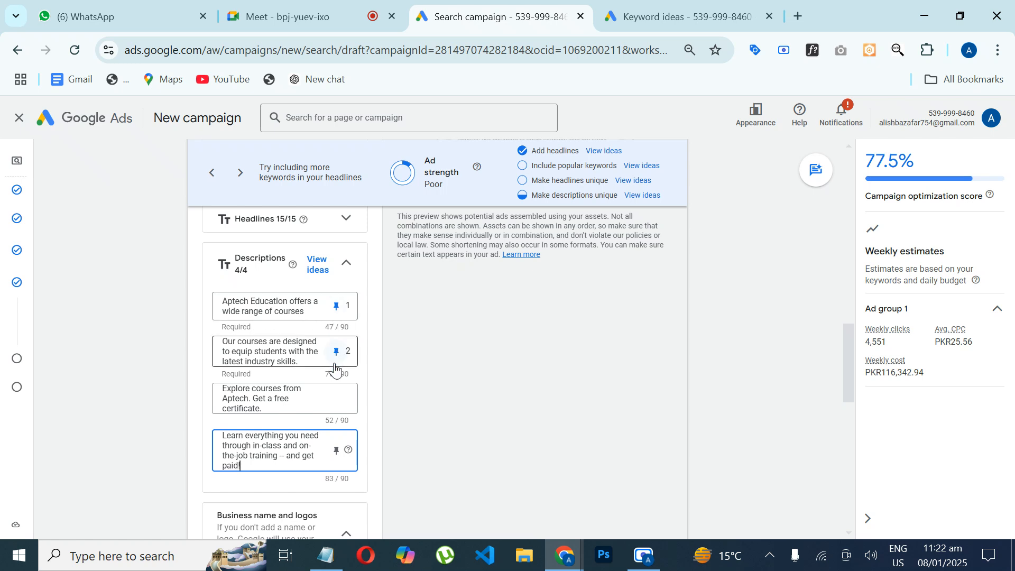
{"action": "left_click", "coordinate": [335, 452]}
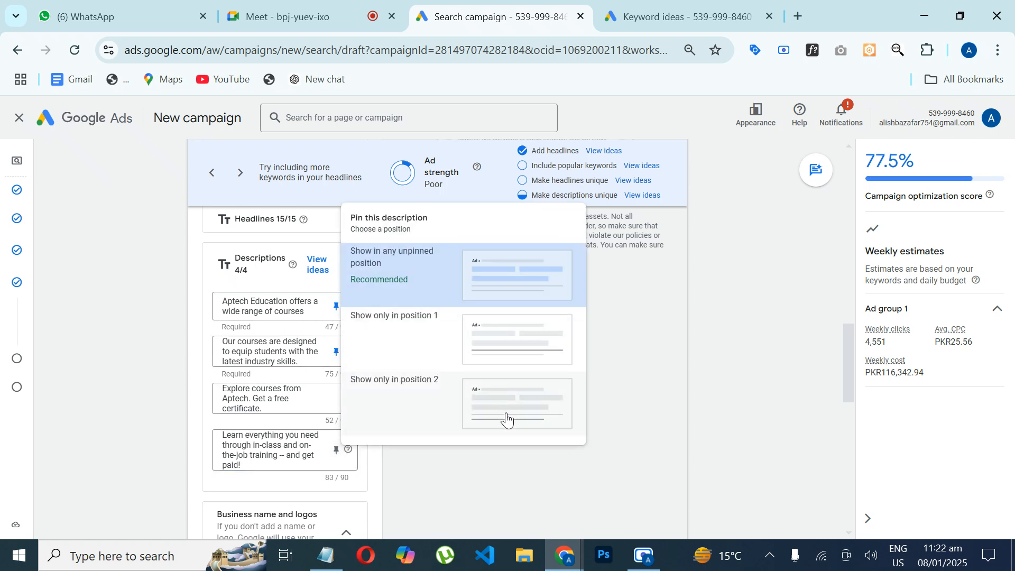
{"action": "left_click", "coordinate": [487, 417]}
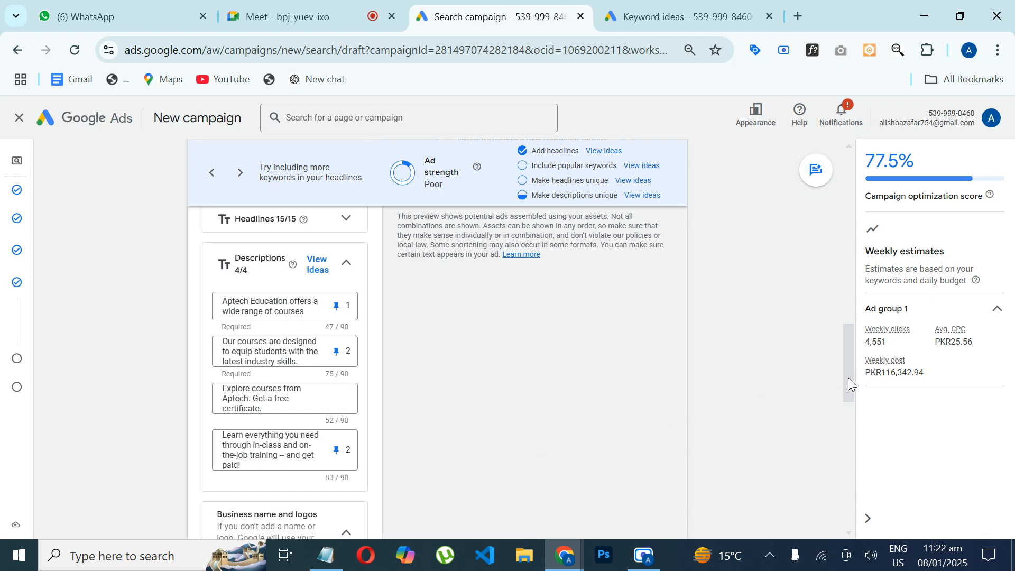
{"action": "left_click_drag", "start_coordinate": [849, 337], "coordinate": [849, 316]}
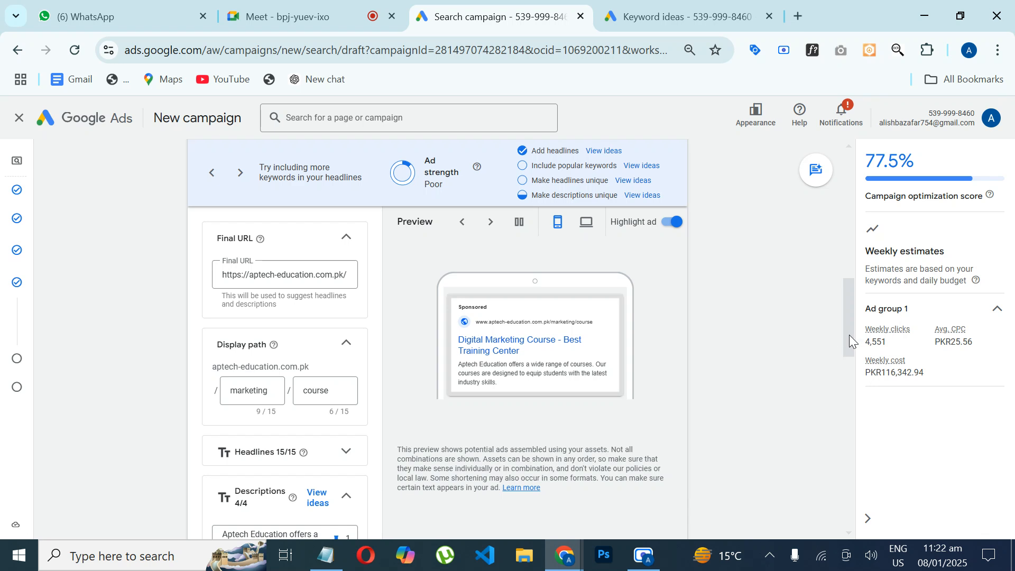
{"action": "left_click_drag", "start_coordinate": [848, 334], "coordinate": [841, 389]}
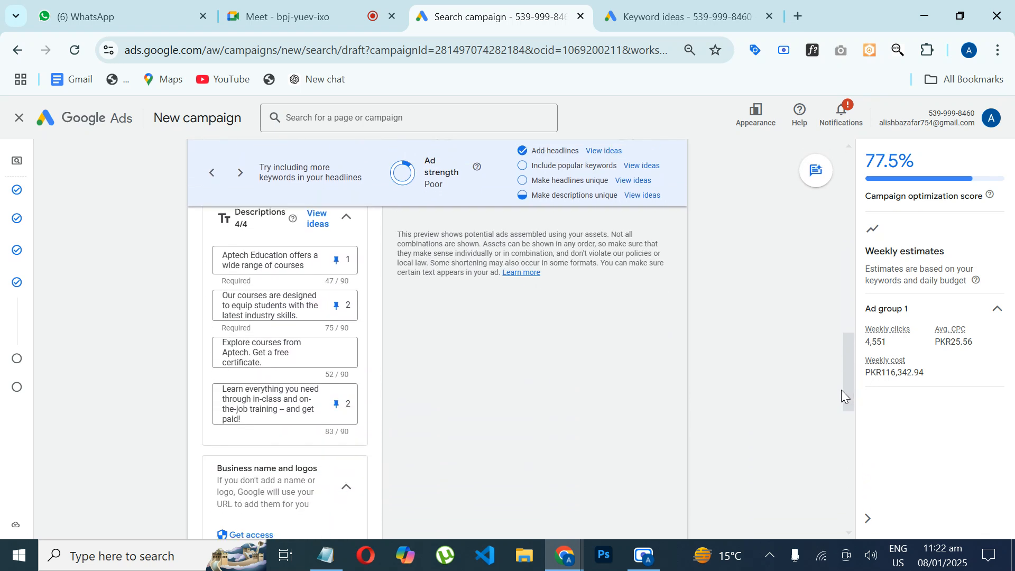
{"action": "left_click", "coordinate": [337, 301]}
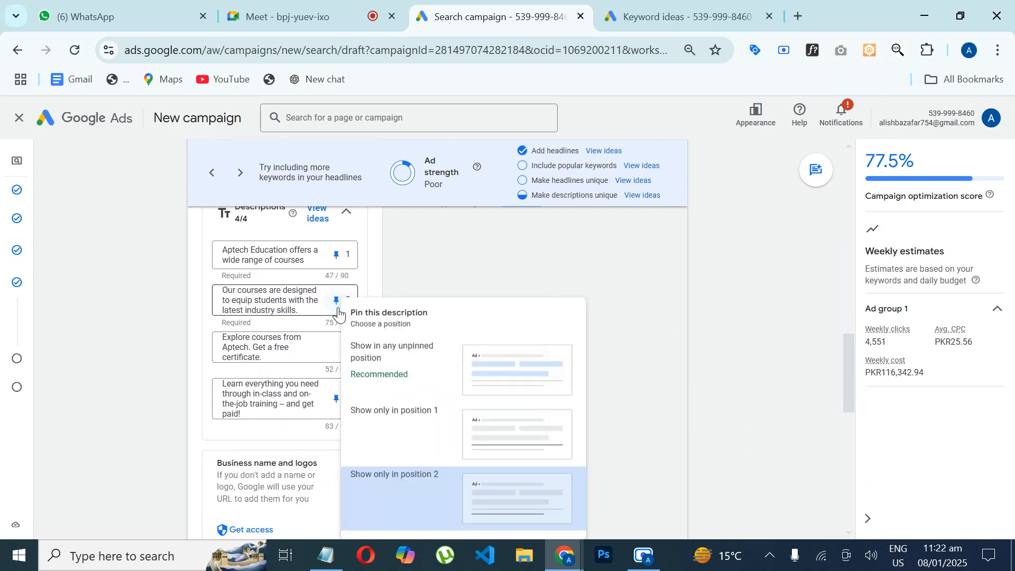
{"action": "left_click", "coordinate": [415, 359]}
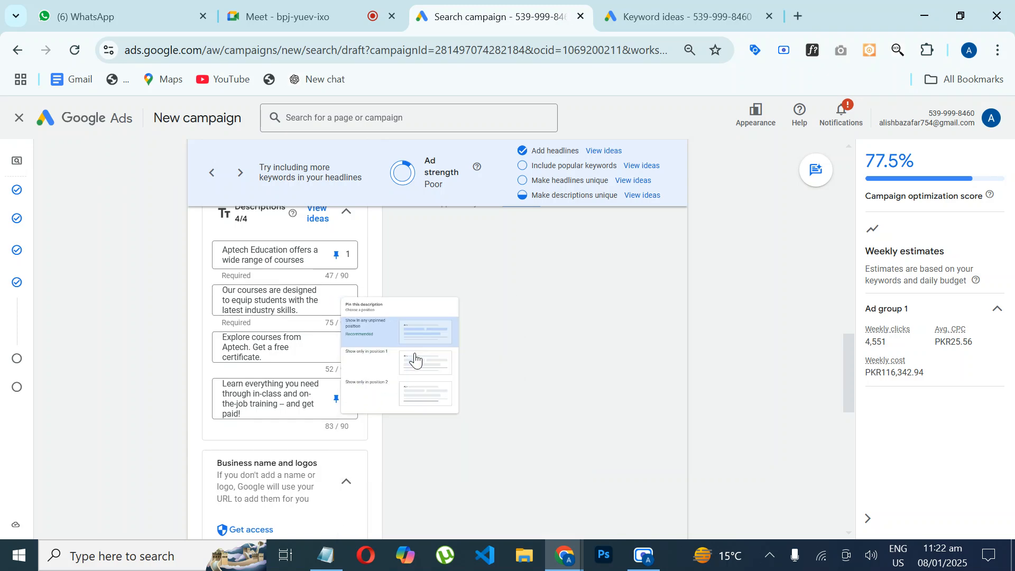
Collapse the ad's business name and logos, sitelinks and callouts sections.
{"action": "left_click_drag", "start_coordinate": [848, 391], "coordinate": [859, 443]}
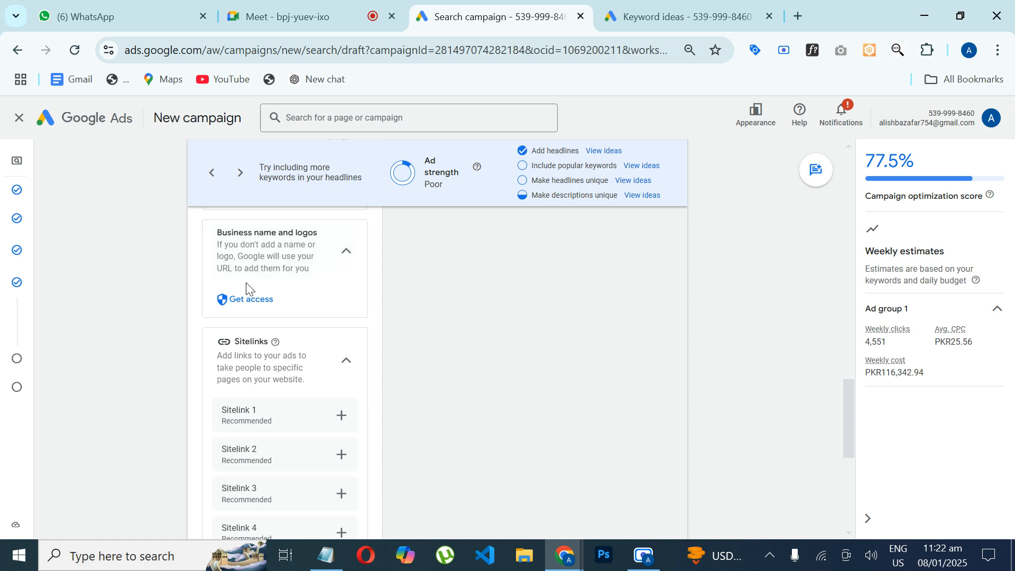
{"action": "left_click", "coordinate": [347, 256]}
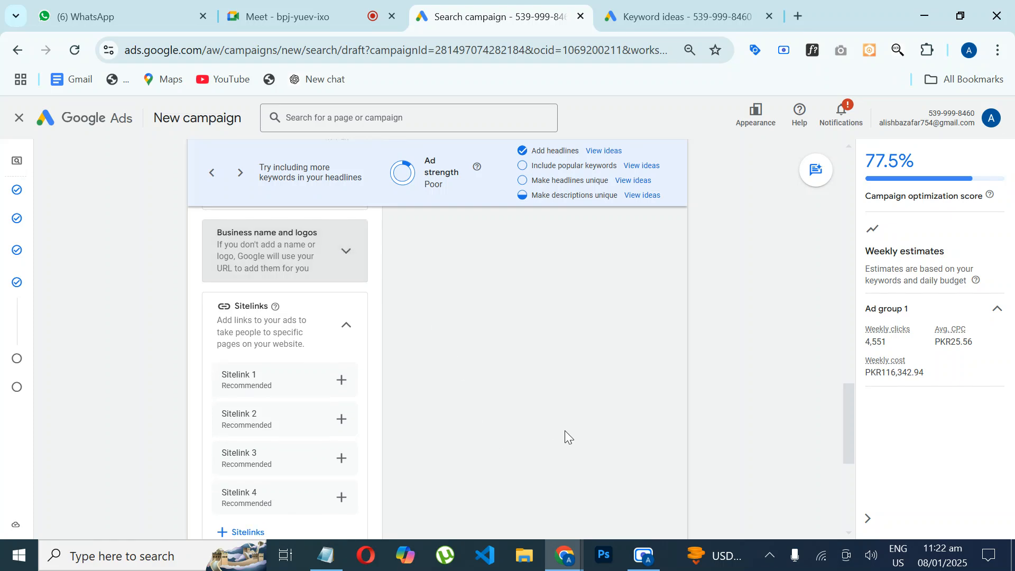
{"action": "scroll", "coordinate": [564, 430], "scroll_direction": "down", "scroll_amount": 1}
{"action": "scroll", "coordinate": [284, 372], "scroll_direction": "up", "scroll_amount": 1}
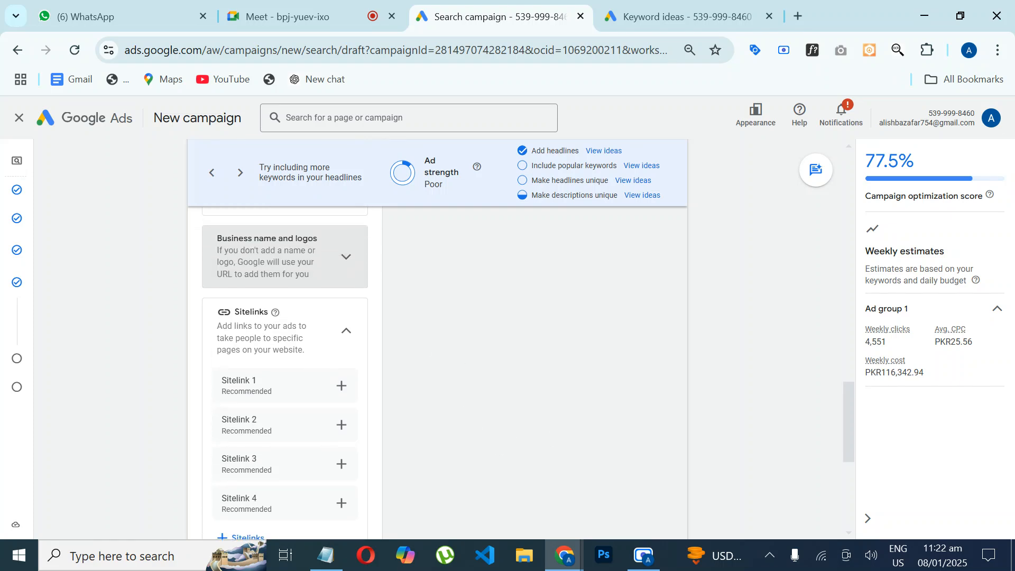
{"action": "left_click", "coordinate": [348, 333]}
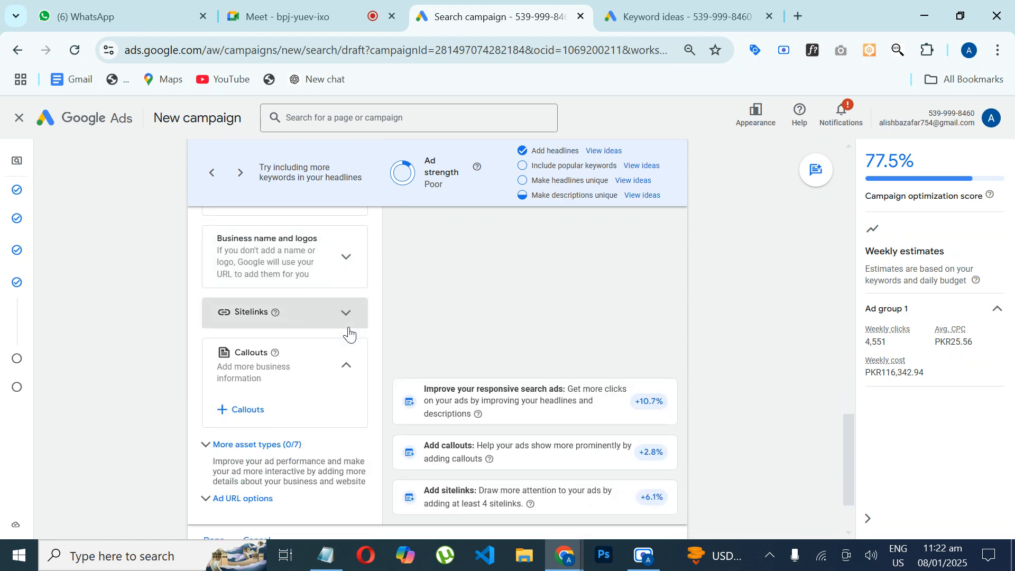
{"action": "left_click", "coordinate": [348, 367]}
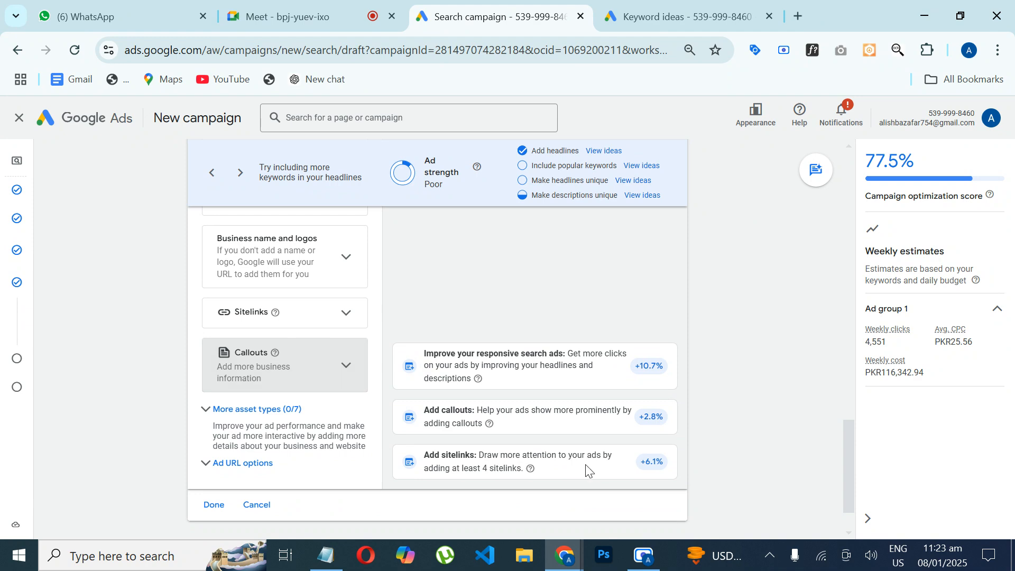
Replace the first description with the keyword text "digital marketing course online" copied from the keyword list.
{"action": "left_click_drag", "start_coordinate": [848, 455], "coordinate": [836, 300]}
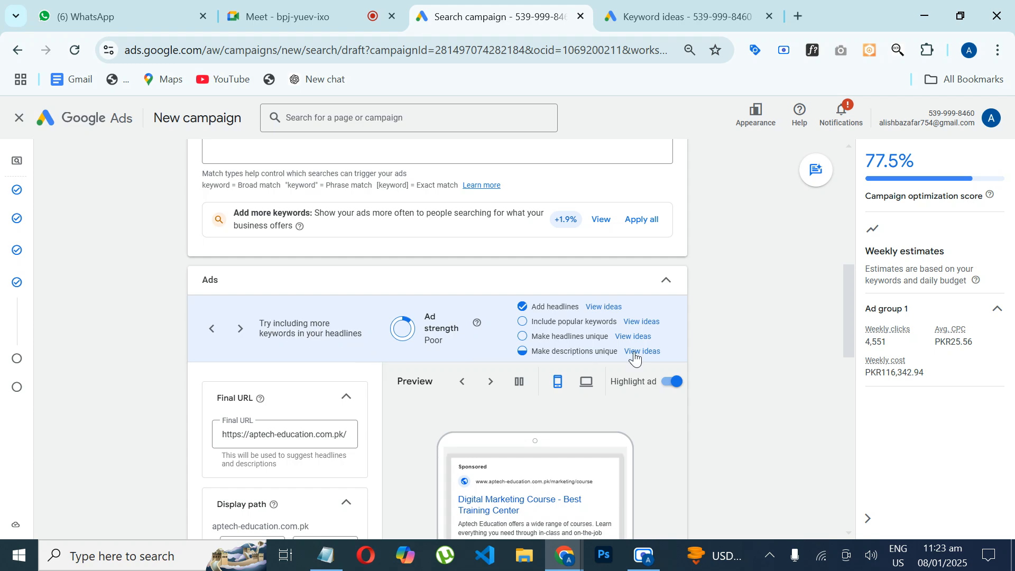
{"action": "scroll", "coordinate": [775, 366], "scroll_direction": "down", "scroll_amount": 2}
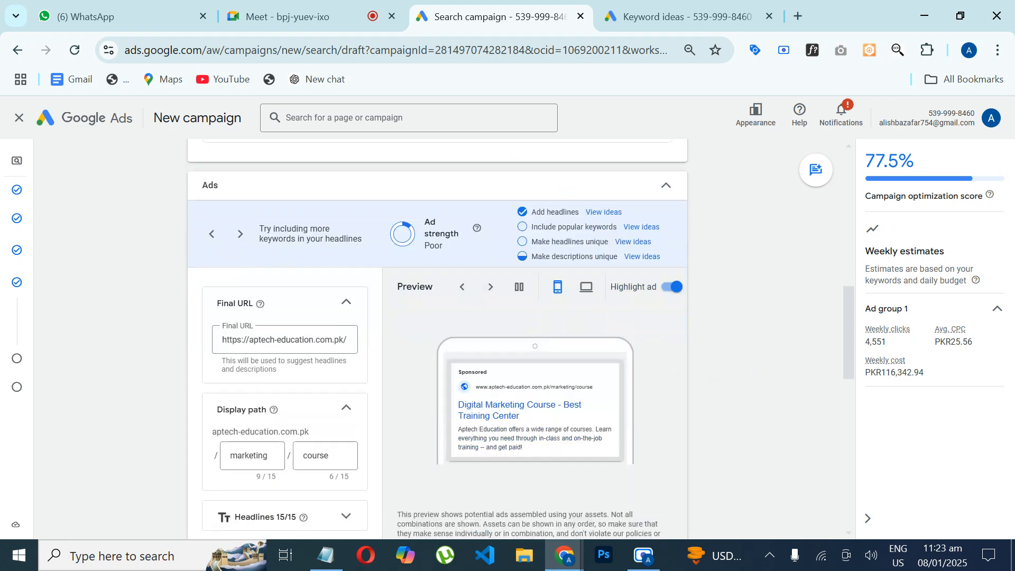
{"action": "scroll", "coordinate": [437, 338], "scroll_direction": "up", "scroll_amount": 6}
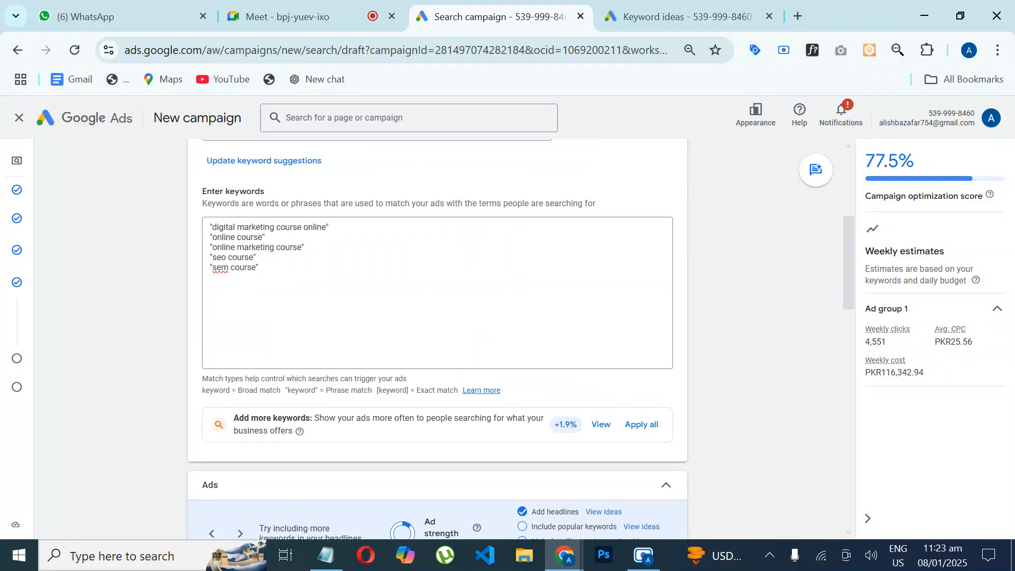
{"action": "left_click", "coordinate": [257, 256]}
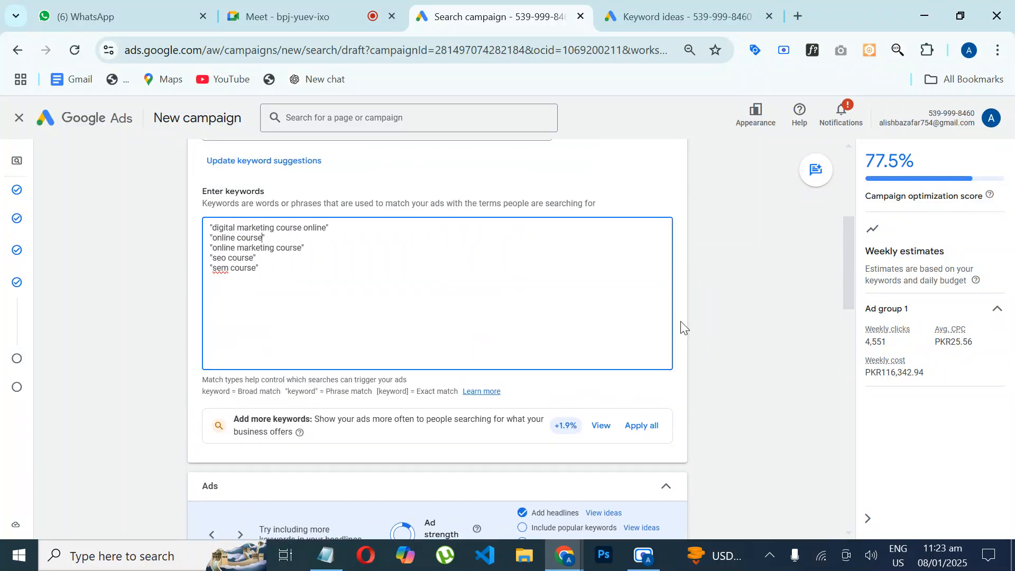
{"action": "left_click_drag", "start_coordinate": [213, 227], "coordinate": [327, 227]}
{"action": "key", "text": "ctrl+c"}
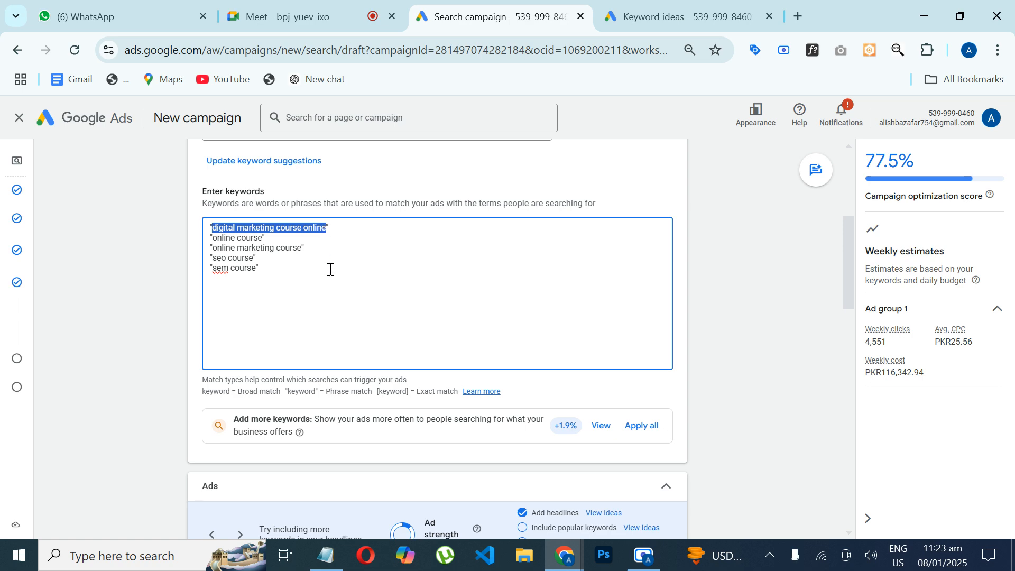
{"action": "scroll", "coordinate": [330, 269], "scroll_direction": "down", "scroll_amount": 10}
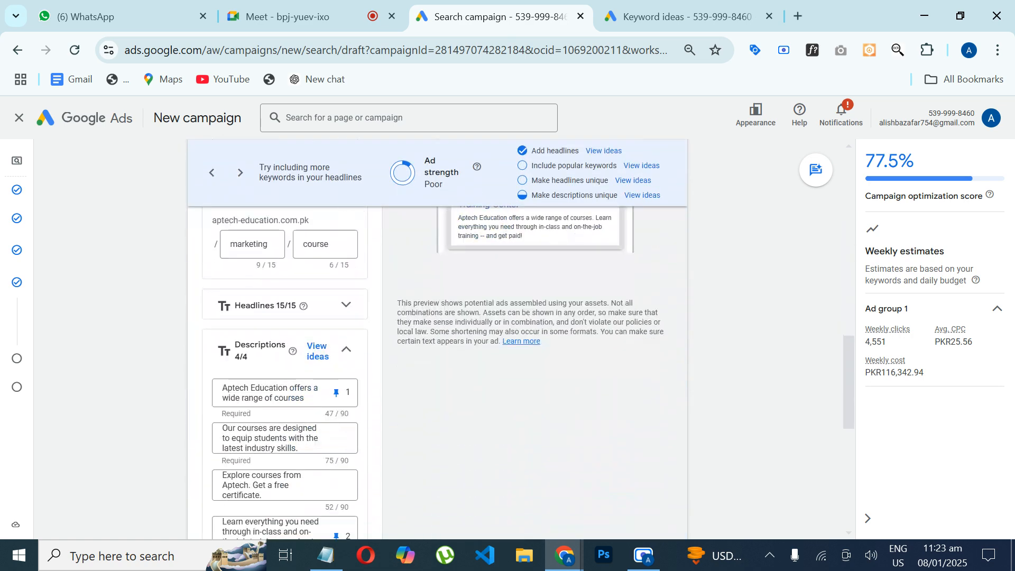
{"action": "scroll", "coordinate": [438, 370], "scroll_direction": "down", "scroll_amount": 2}
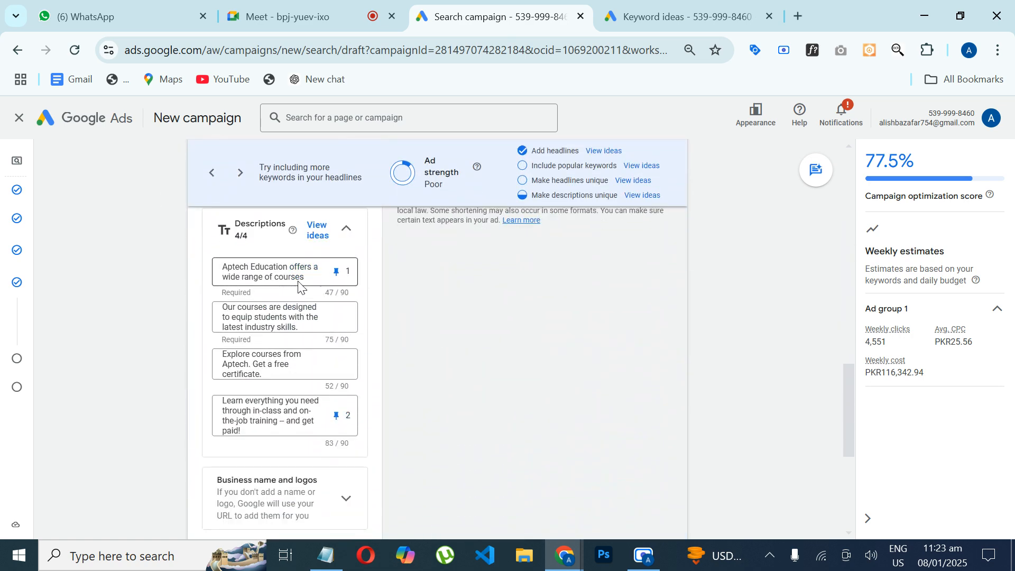
{"action": "left_click_drag", "start_coordinate": [311, 275], "coordinate": [215, 274]}
{"action": "key", "text": "ctrl+v"}
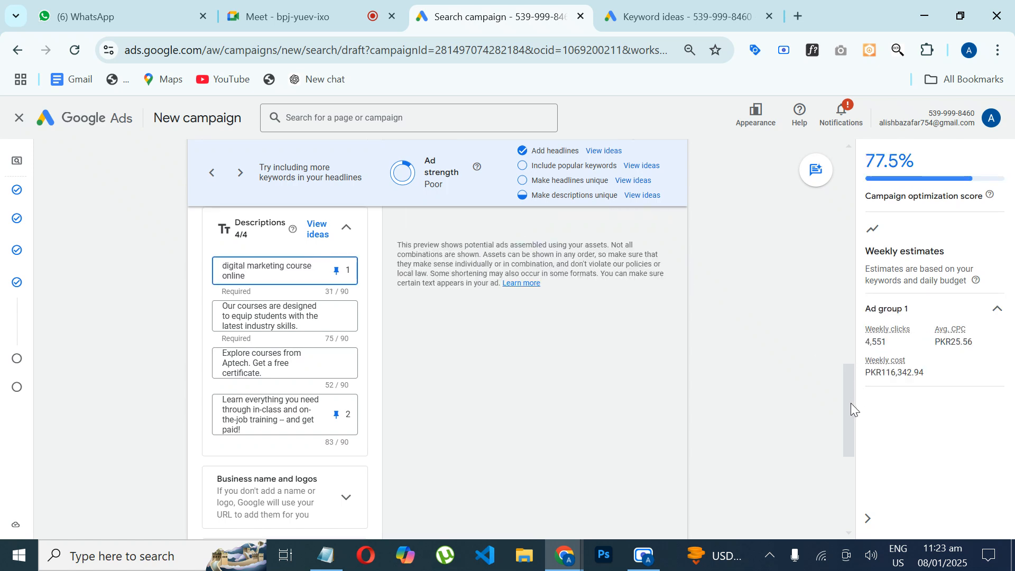
Expand the headlines section and change the "Digital Marketing Course" headline to "Digital marketing course online".
{"action": "left_click_drag", "start_coordinate": [848, 404], "coordinate": [845, 375]}
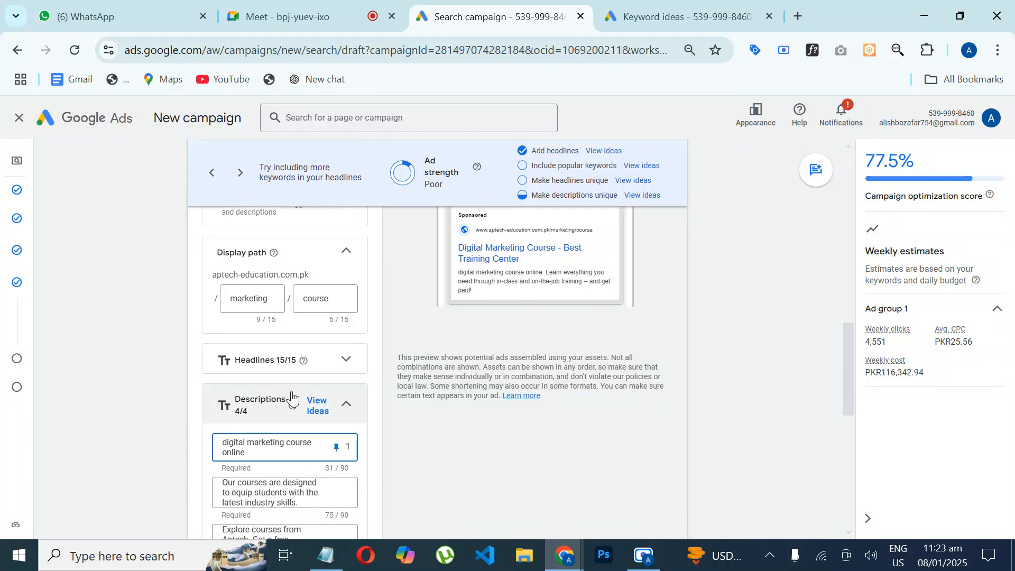
{"action": "left_click", "coordinate": [334, 371]}
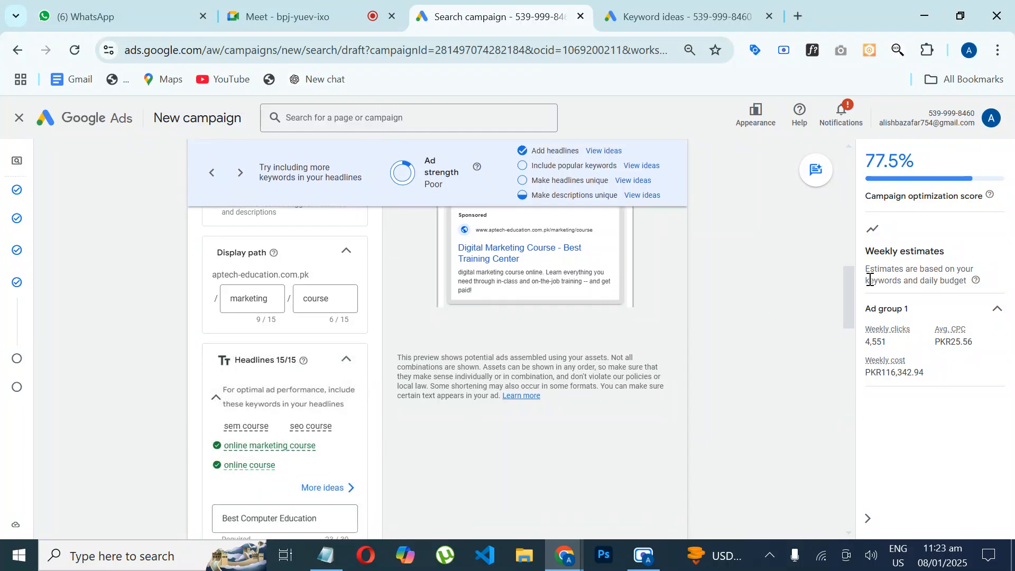
{"action": "left_click_drag", "start_coordinate": [851, 296], "coordinate": [851, 406]}
{"action": "left_click_drag", "start_coordinate": [222, 404], "coordinate": [310, 408]}
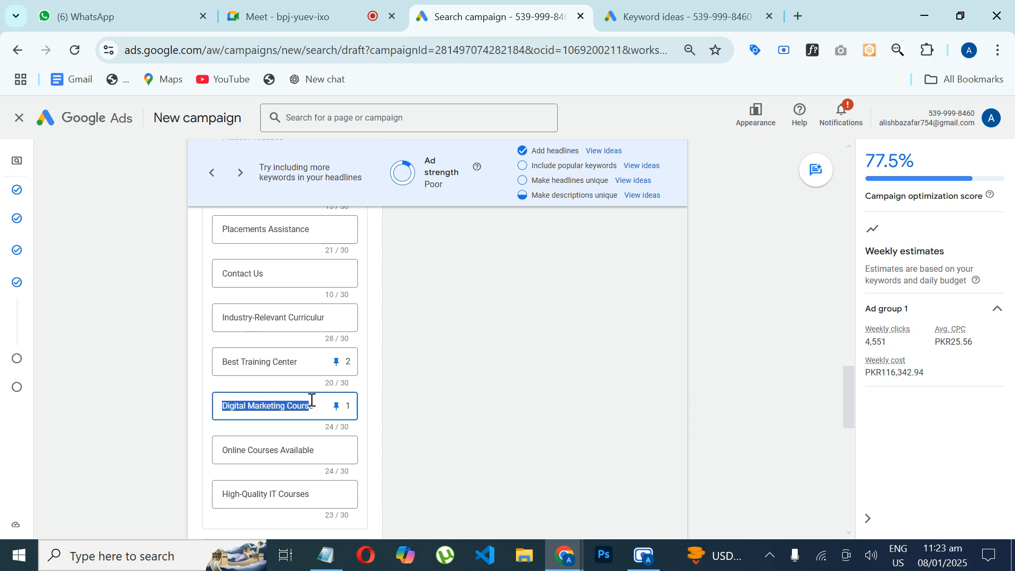
{"action": "type", "text": "Digital marketing course online"}
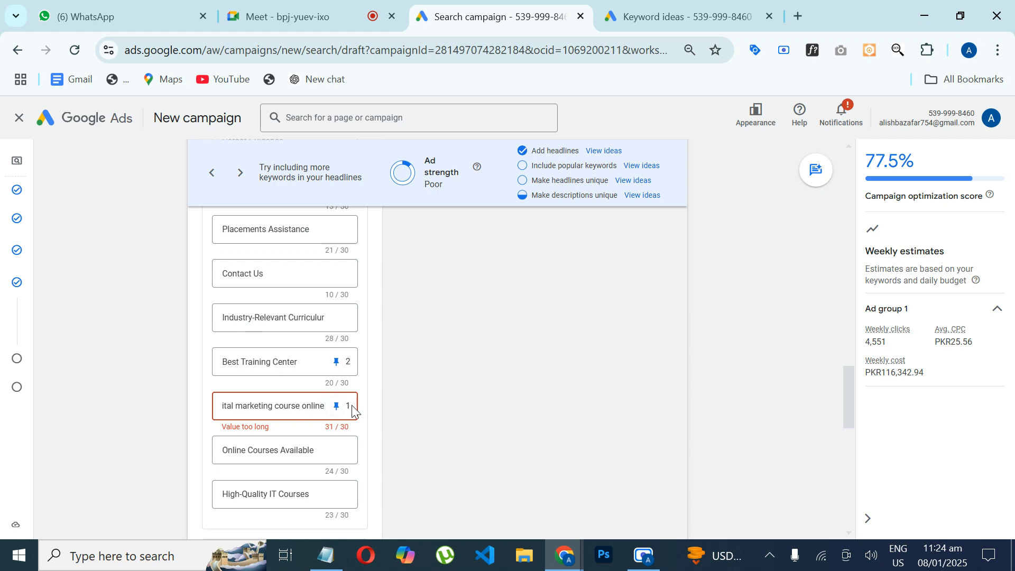
{"action": "left_click", "coordinate": [302, 406]}
Replace the overlong headline pinned to position 1 with the keyword text "online course" copied from the keyword list.
{"action": "left_click_drag", "start_coordinate": [845, 384], "coordinate": [849, 198]}
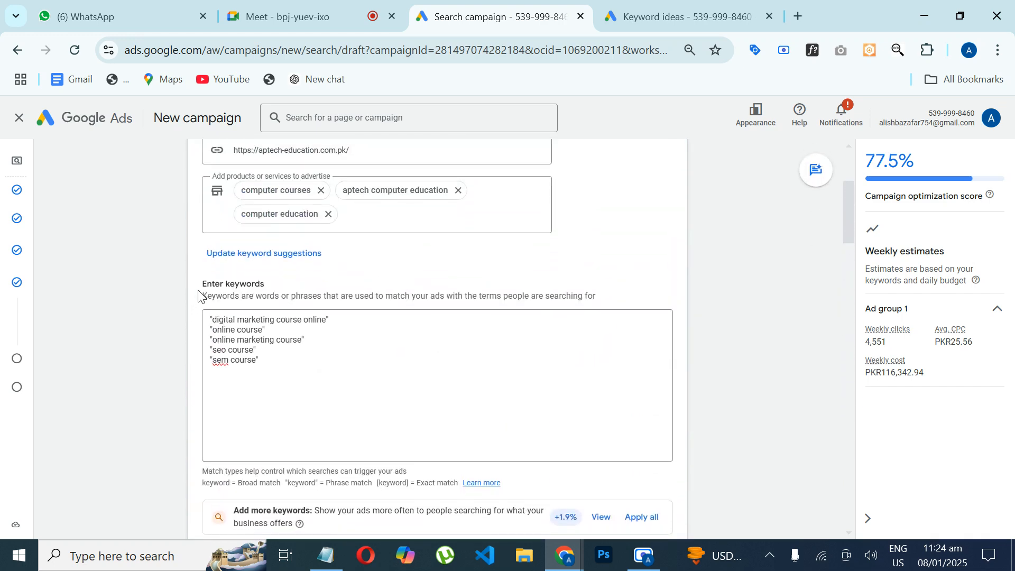
{"action": "left_click_drag", "start_coordinate": [212, 330], "coordinate": [262, 330]}
{"action": "left_click", "coordinate": [254, 386]}
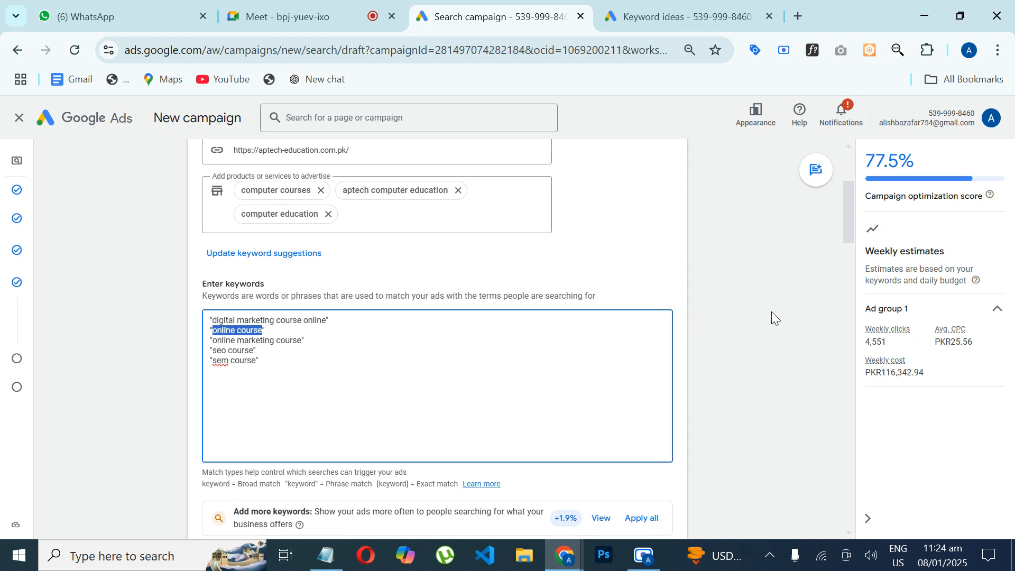
{"action": "scroll", "coordinate": [847, 216], "scroll_direction": "down", "scroll_amount": 2}
{"action": "left_click_drag", "start_coordinate": [852, 269], "coordinate": [824, 403]}
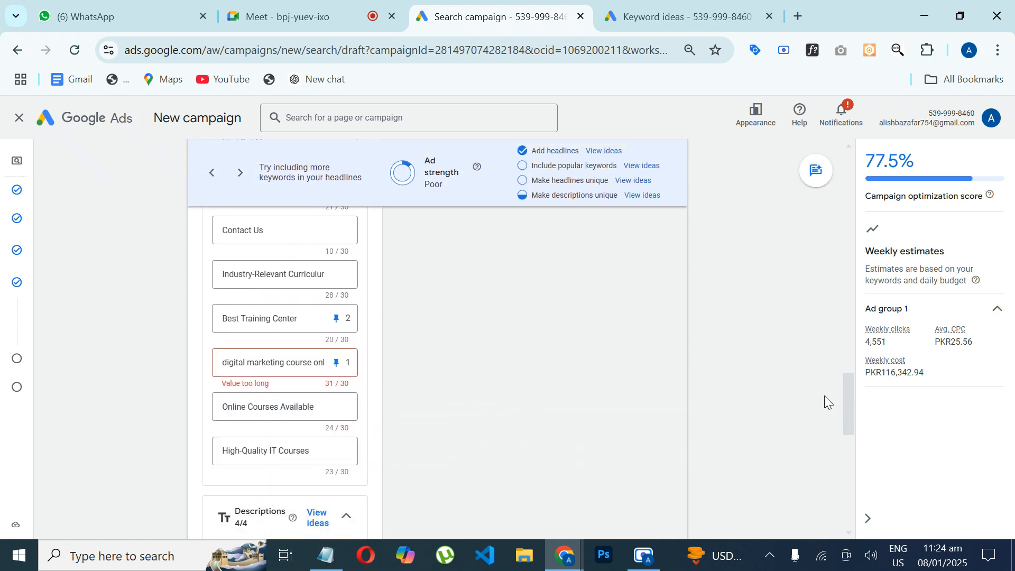
{"action": "triple_click", "coordinate": [289, 363]}
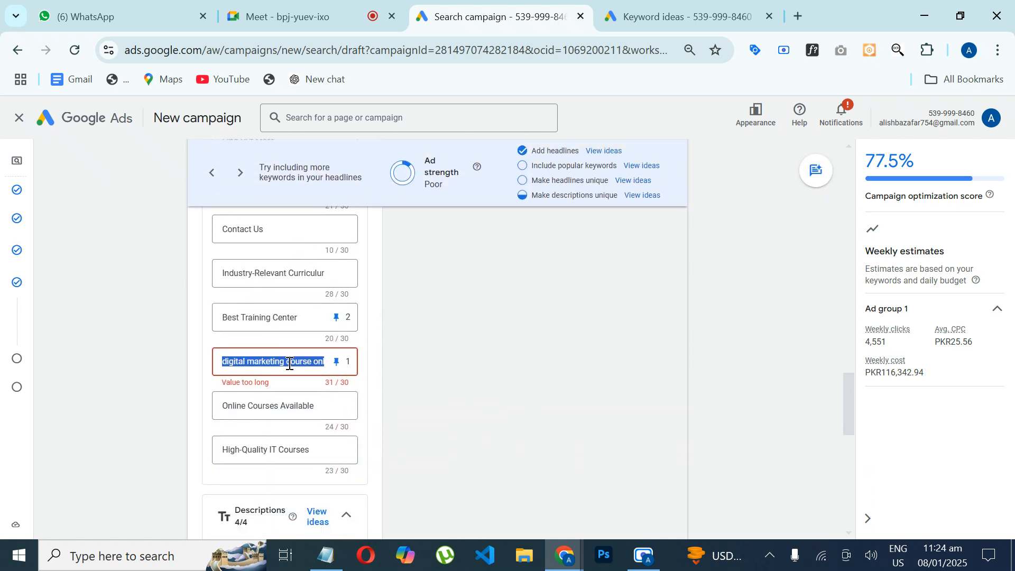
{"action": "type", "text": "online course"}
{"action": "left_click", "coordinate": [464, 382]}
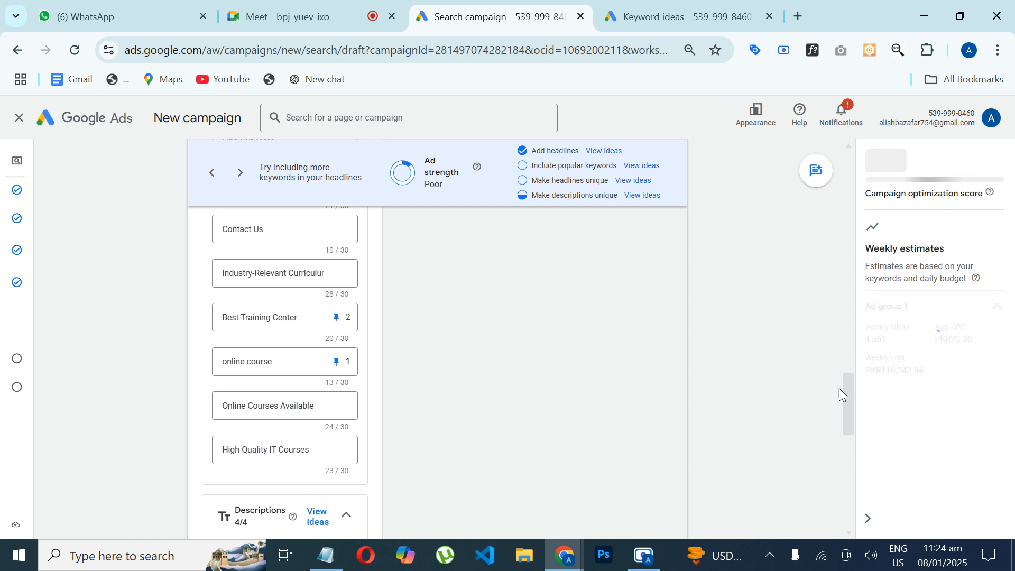
Check the ad's headlines, descriptions and remaining assets, and continue to the campaign's Budget page.
{"action": "left_click_drag", "start_coordinate": [846, 419], "coordinate": [856, 346]}
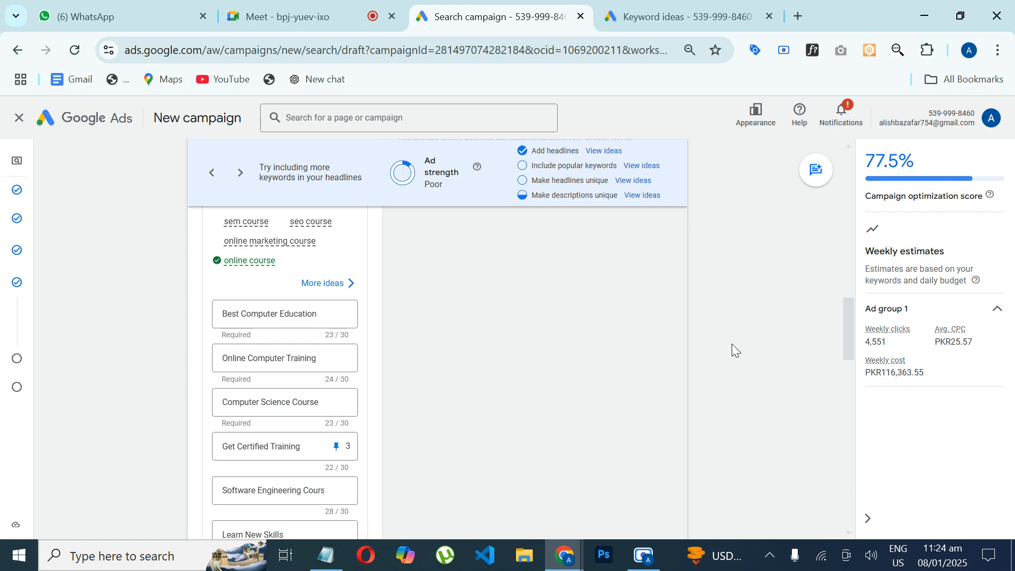
{"action": "scroll", "coordinate": [285, 369], "scroll_direction": "up", "scroll_amount": 2}
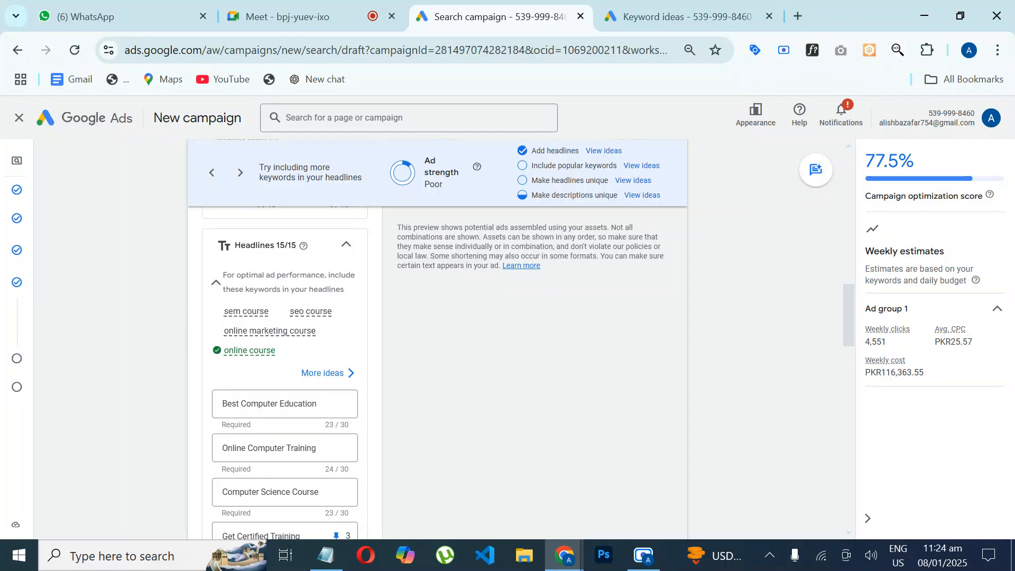
{"action": "scroll", "coordinate": [285, 370], "scroll_direction": "down", "scroll_amount": 6}
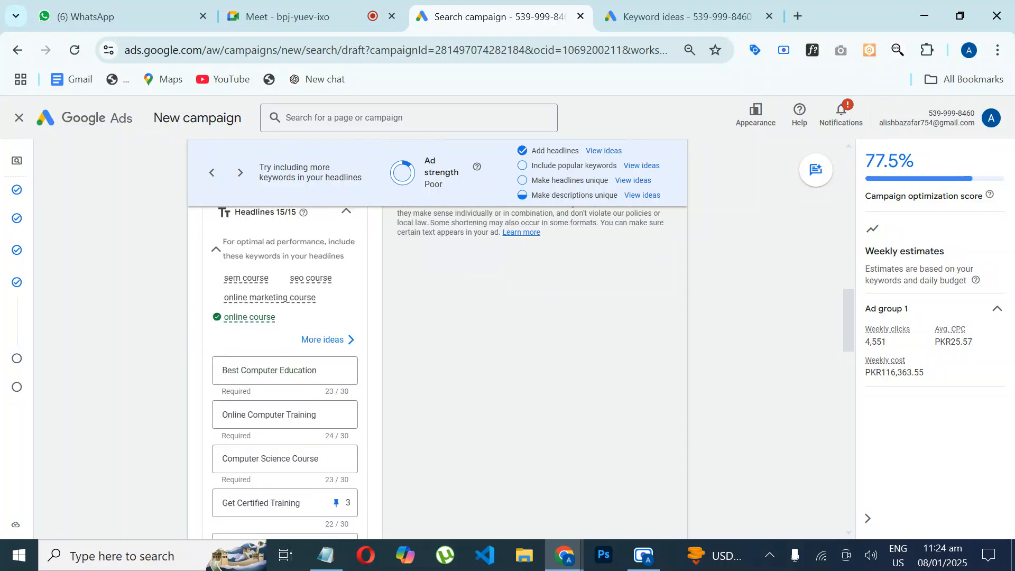
{"action": "scroll", "coordinate": [285, 370], "scroll_direction": "down", "scroll_amount": 12}
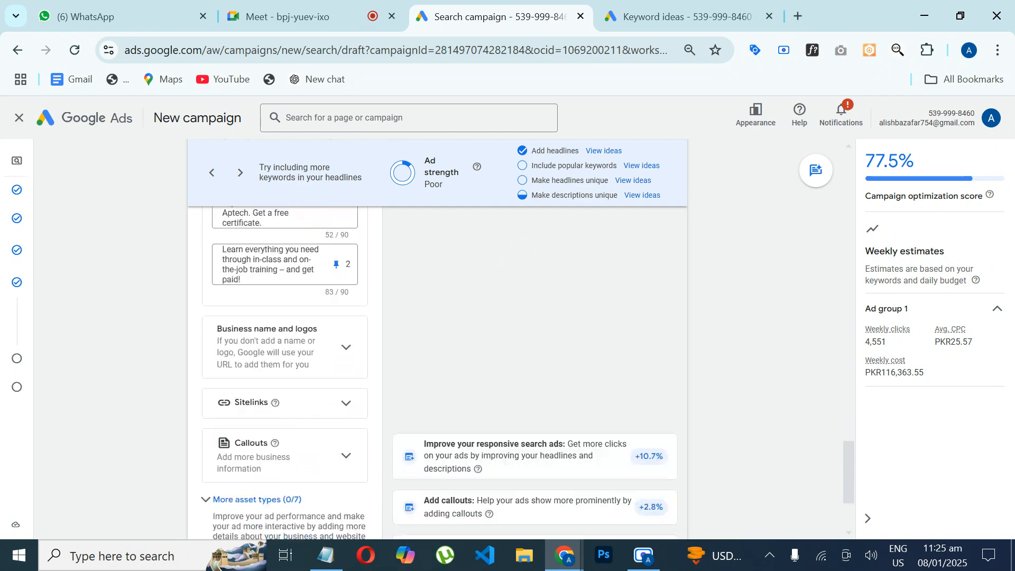
{"action": "scroll", "coordinate": [438, 370], "scroll_direction": "down", "scroll_amount": 3}
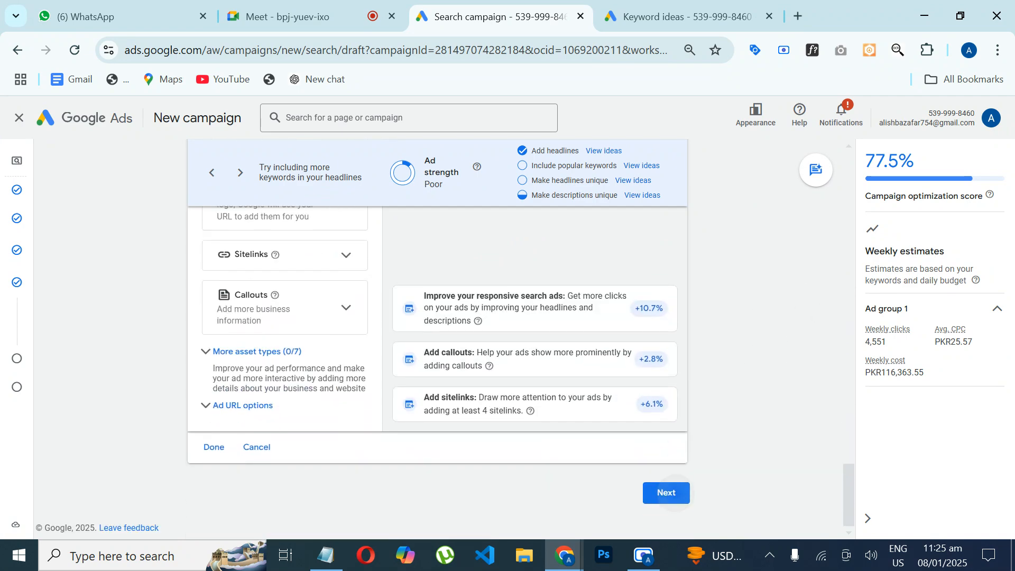
{"action": "left_click", "coordinate": [666, 492]}
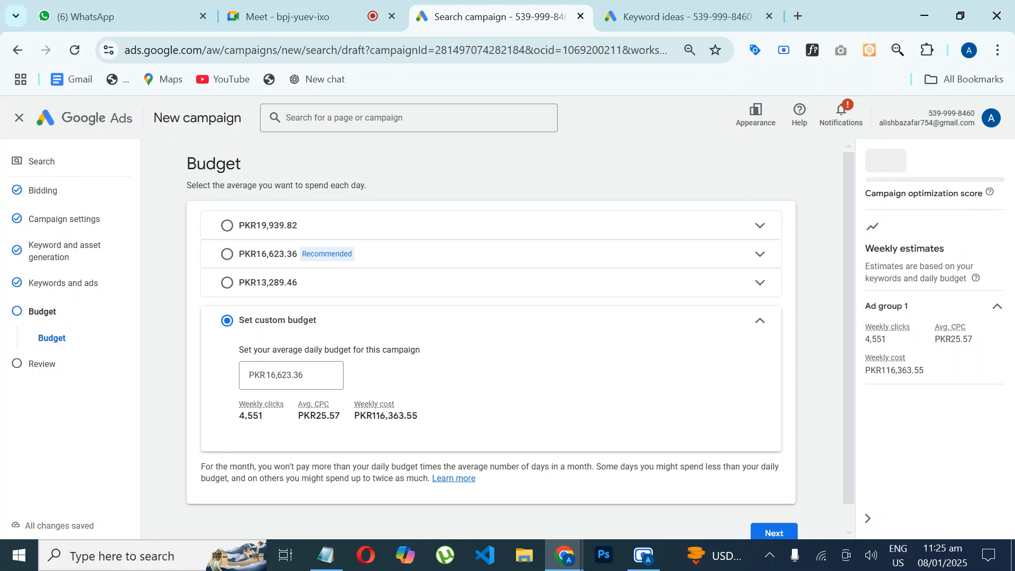
Set a custom average daily budget of PKR 5,000 for the campaign.
{"action": "scroll", "coordinate": [492, 338], "scroll_direction": "down", "scroll_amount": 1}
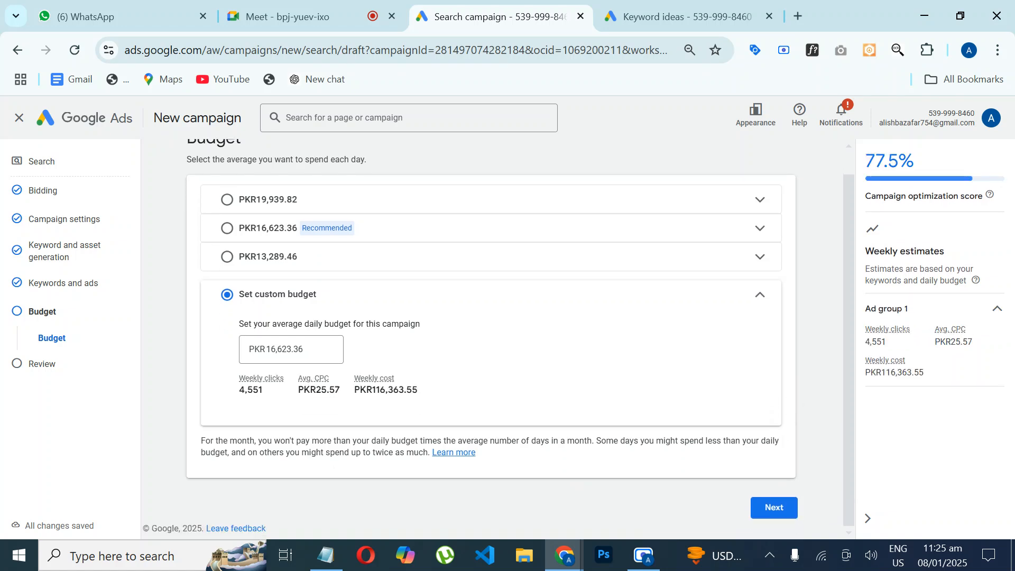
{"action": "scroll", "coordinate": [499, 338], "scroll_direction": "up", "scroll_amount": 1}
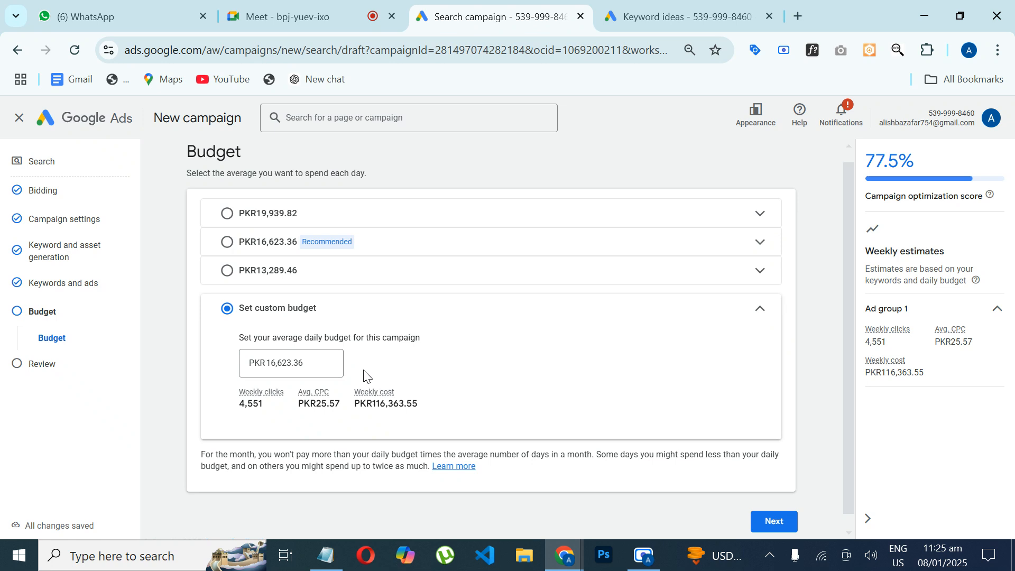
{"action": "double_click", "coordinate": [315, 367]}
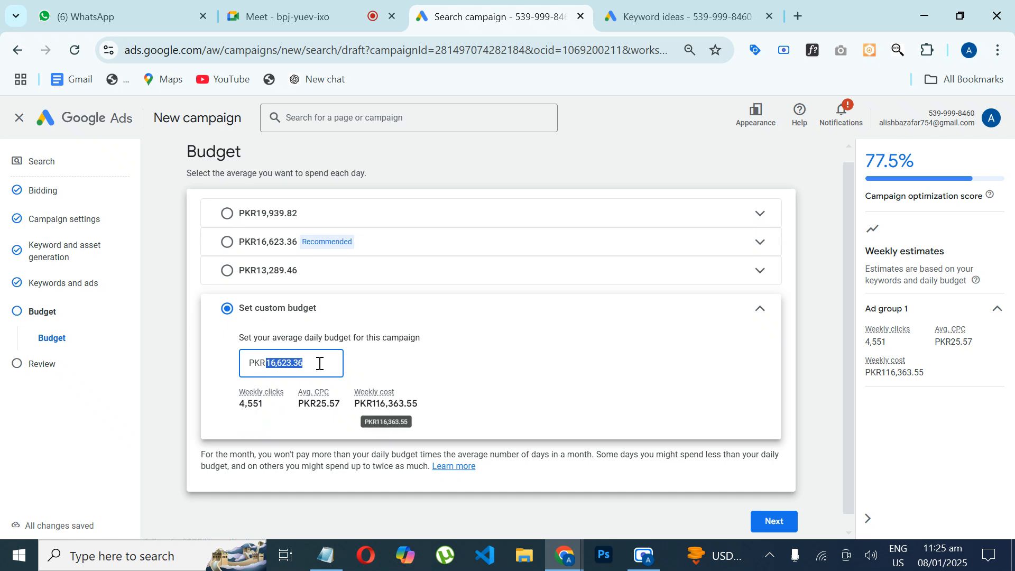
{"action": "type", "text": "5,000"}
{"action": "left_click", "coordinate": [508, 367]}
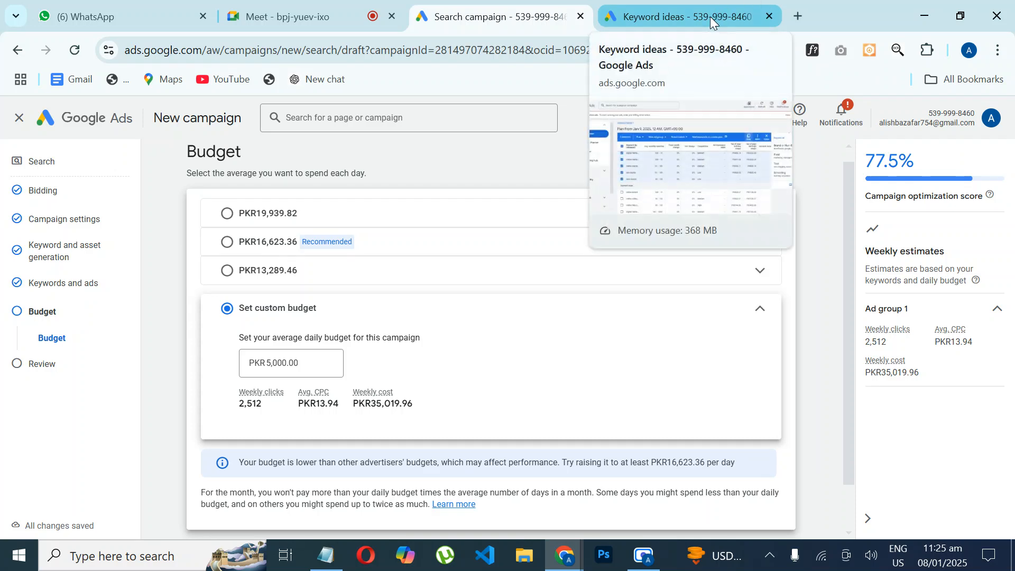
Change the custom average daily budget to PKR 25,000.
{"action": "left_click", "coordinate": [310, 364]}
{"action": "double_click", "coordinate": [311, 363]}
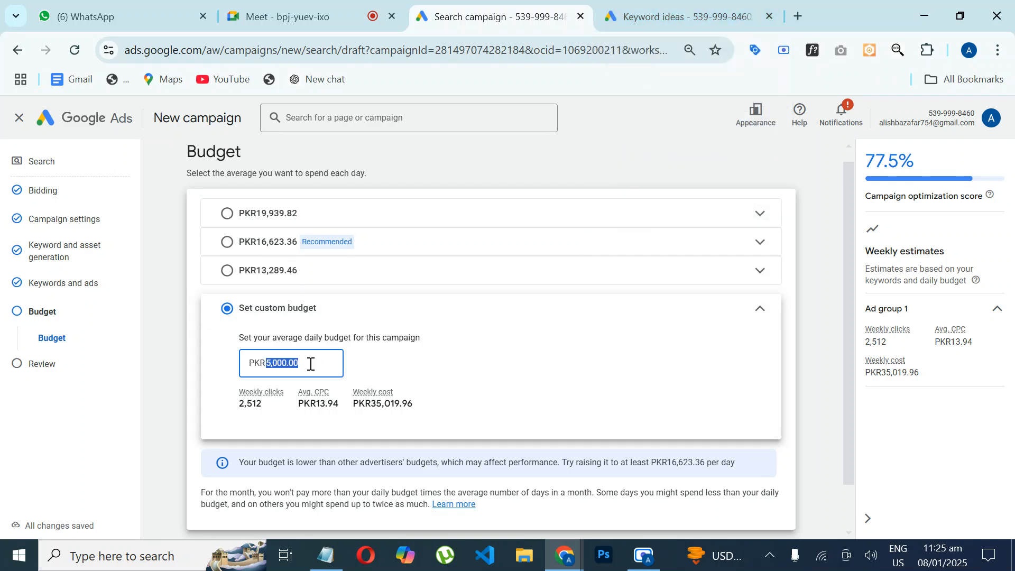
{"action": "type", "text": "25000"}
{"action": "left_click", "coordinate": [434, 364]}
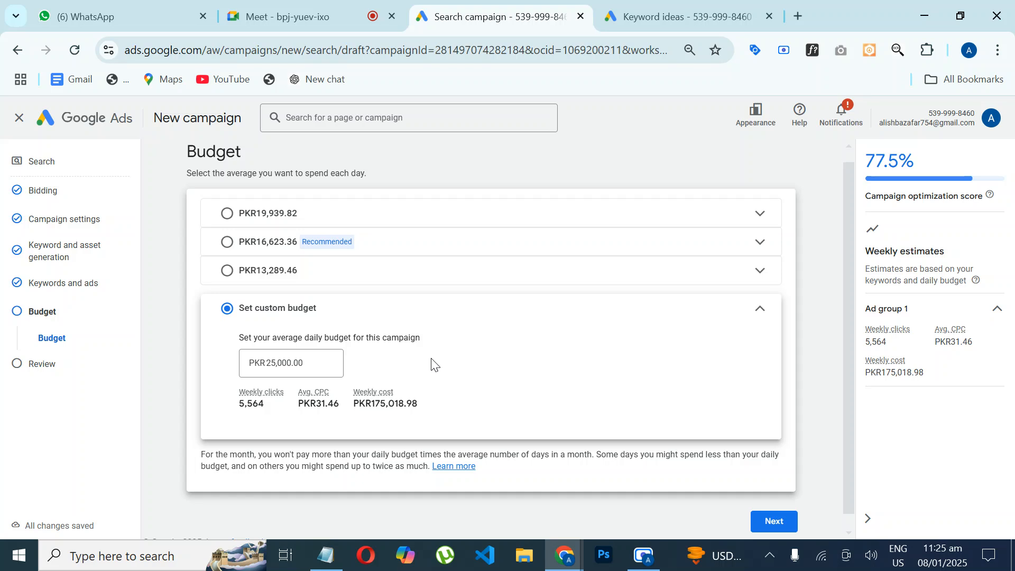
Set the custom average daily budget to PKR 3,000 and check the estimated weekly clicks.
{"action": "double_click", "coordinate": [306, 363]}
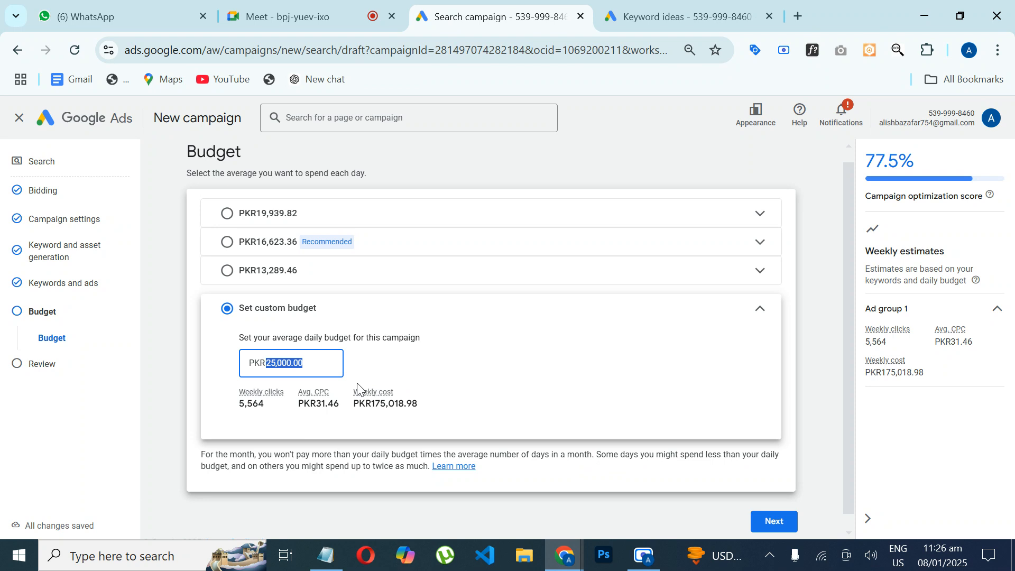
{"action": "type", "text": "3000"}
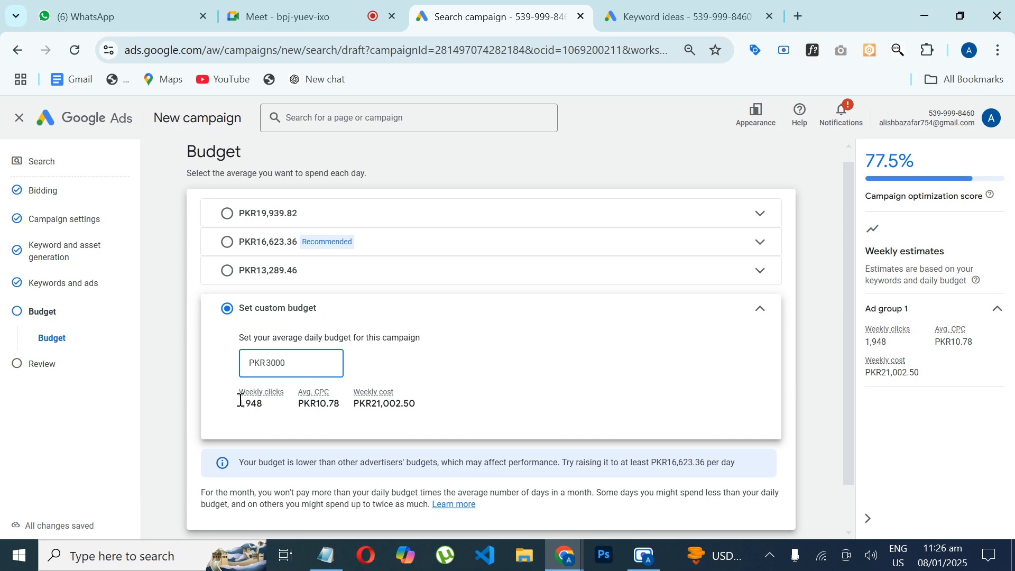
{"action": "left_click_drag", "start_coordinate": [243, 402], "coordinate": [267, 406]}
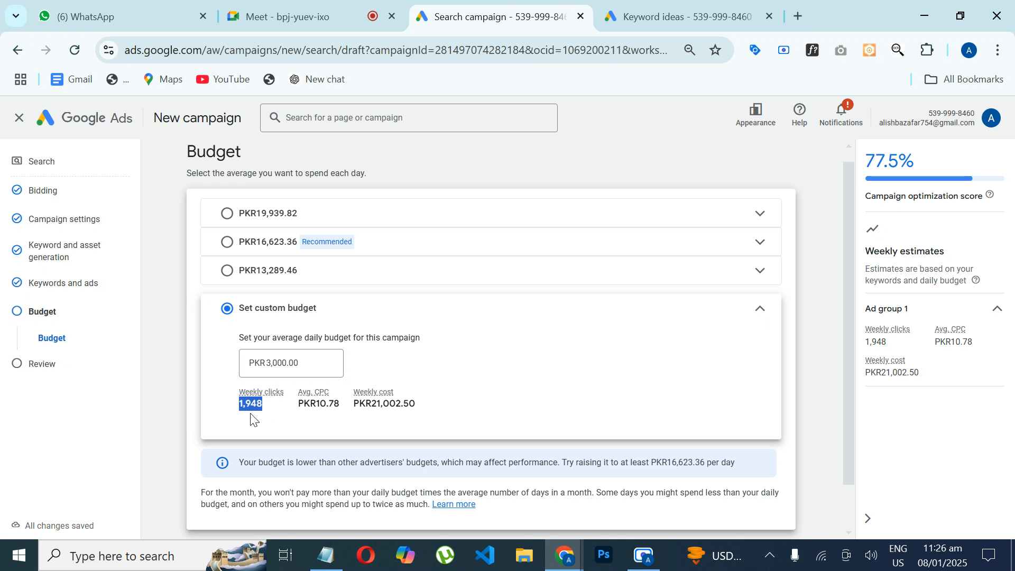
{"action": "left_click", "coordinate": [252, 404]}
Set the custom average daily budget to PKR 5,000.
{"action": "left_click", "coordinate": [271, 361]}
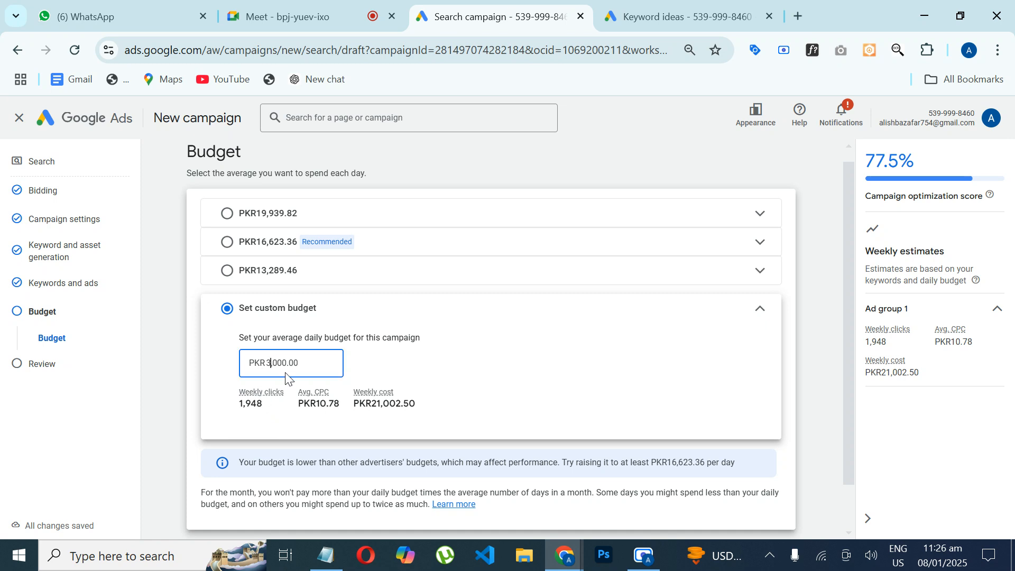
{"action": "type", "text": "5"}
{"action": "left_click", "coordinate": [503, 369]}
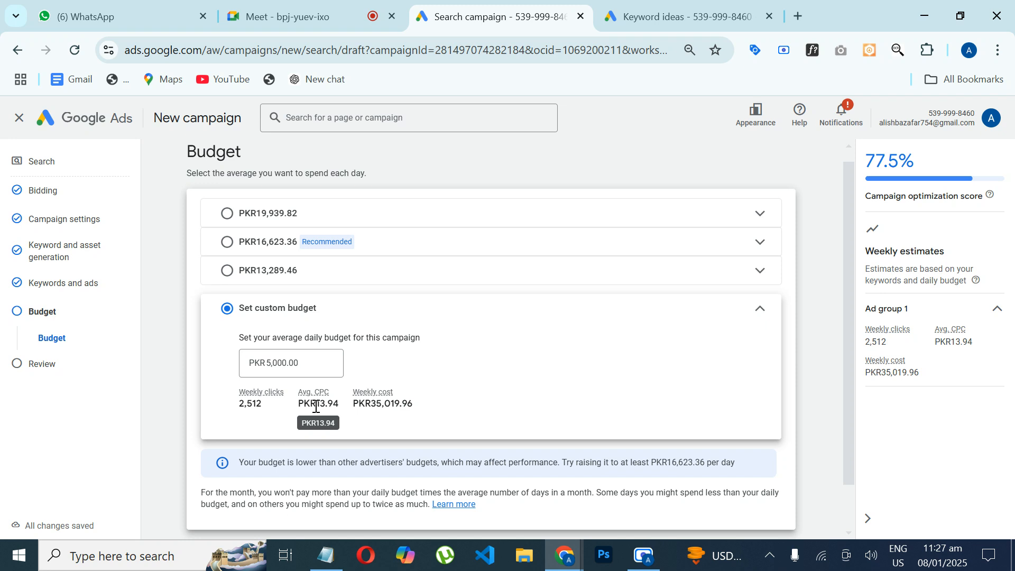
Go to the campaign's Review page, skip the identity confirmation and look over the issues and recommendations.
{"action": "left_click_drag", "start_coordinate": [855, 243], "coordinate": [856, 374]}
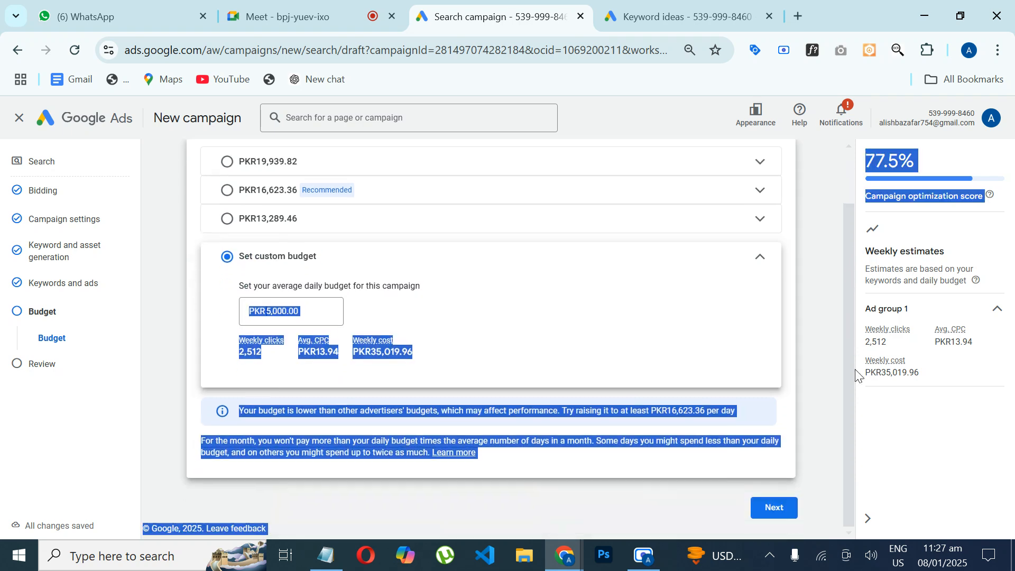
{"action": "left_click", "coordinate": [816, 378]}
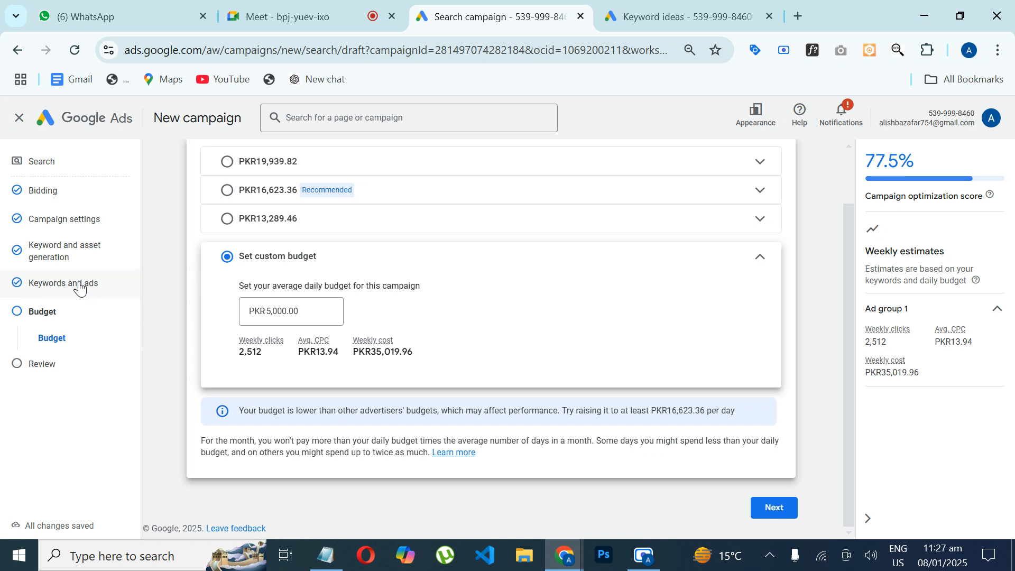
{"action": "left_click", "coordinate": [58, 375]}
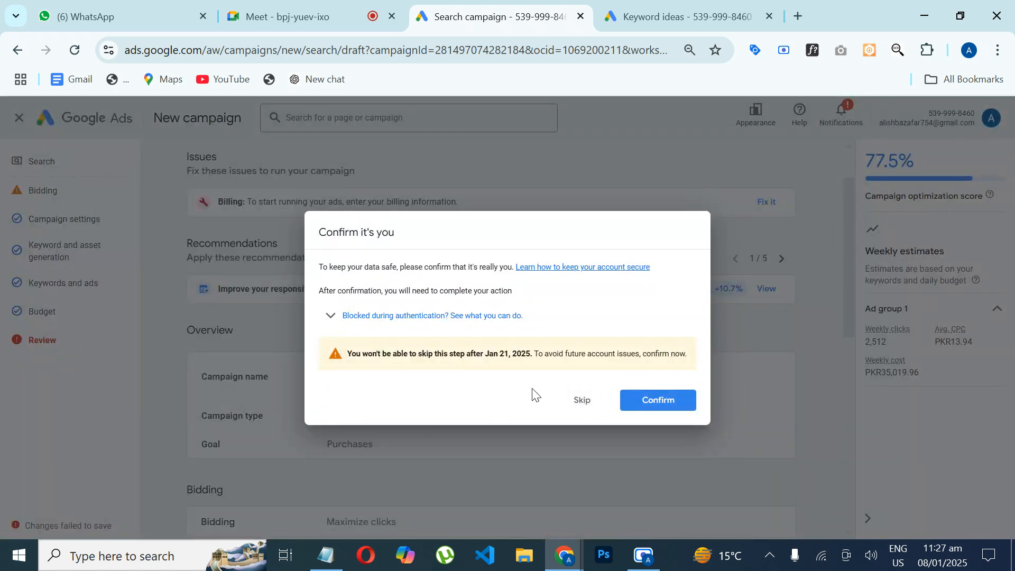
{"action": "left_click", "coordinate": [586, 403]}
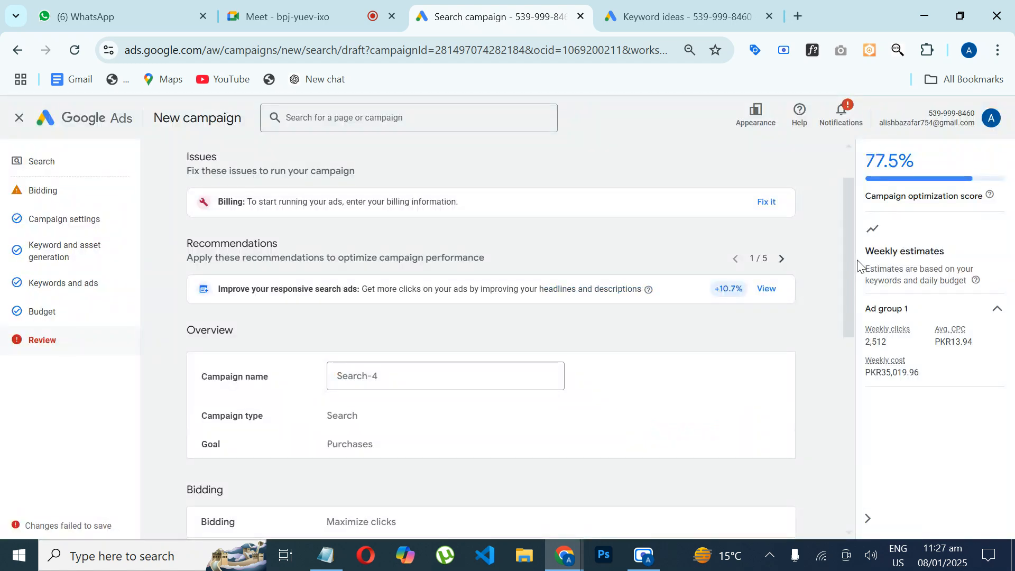
{"action": "left_click_drag", "start_coordinate": [846, 260], "coordinate": [869, 119]}
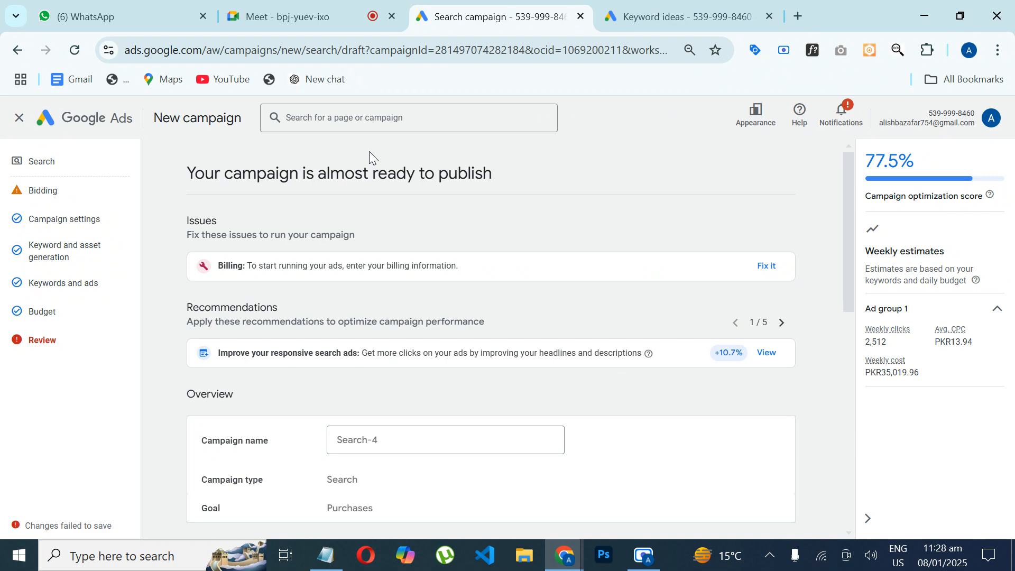
Close the Search campaign and Keyword ideas pages and minimize the browser to the desktop.
{"action": "left_click", "coordinate": [581, 17]}
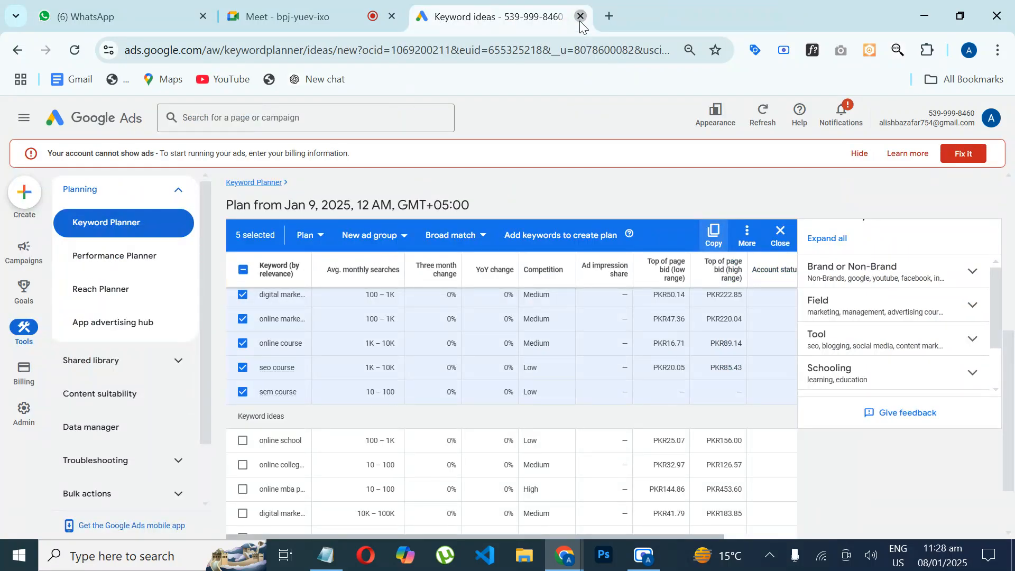
{"action": "left_click", "coordinate": [579, 19]}
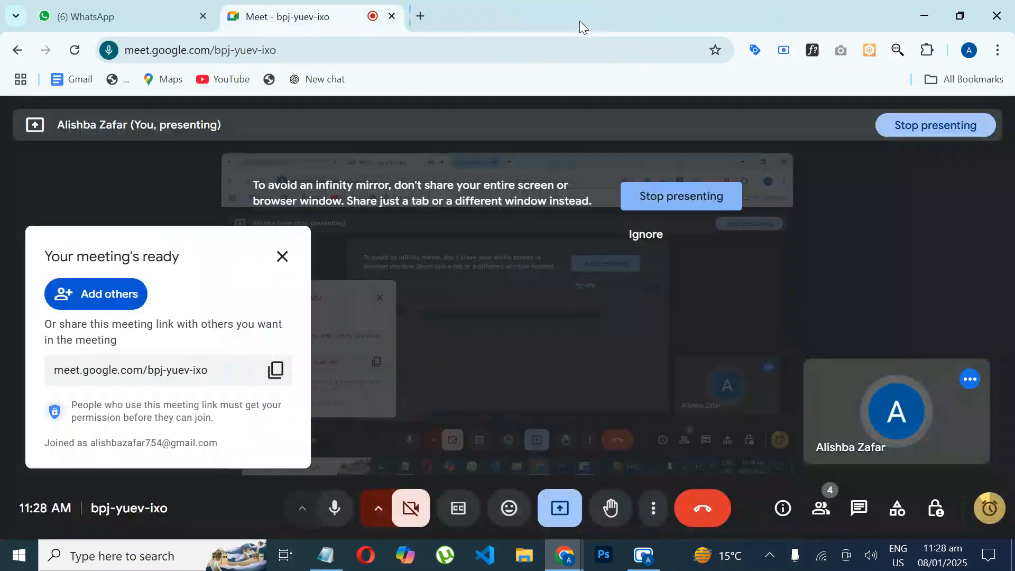
{"action": "left_click", "coordinate": [925, 16]}
{"action": "right_click", "coordinate": [749, 160]}
{"action": "left_click", "coordinate": [628, 206]}
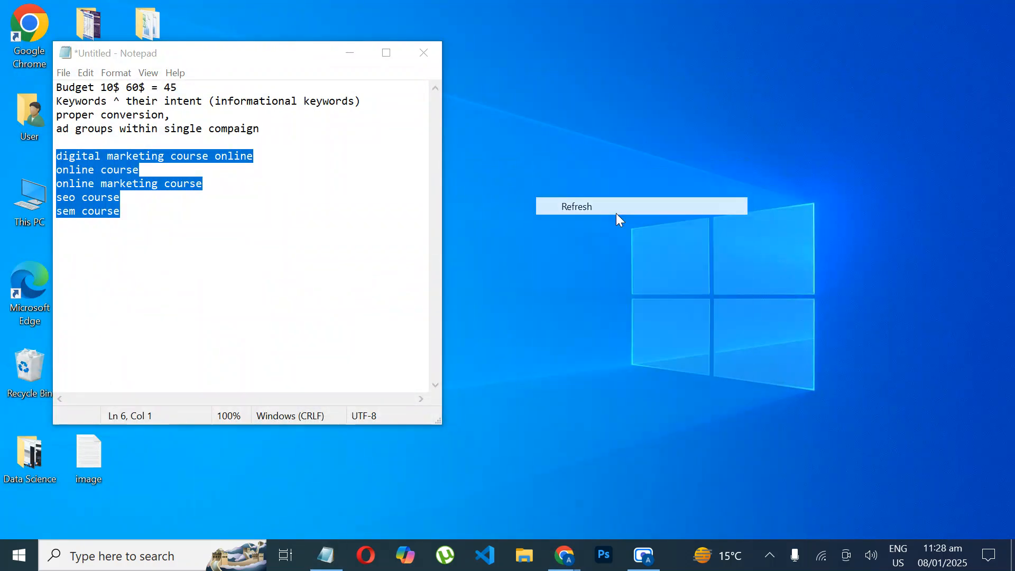
Close the untitled Notepad note without saving it and refresh the desktop.
{"action": "left_click", "coordinate": [189, 211]}
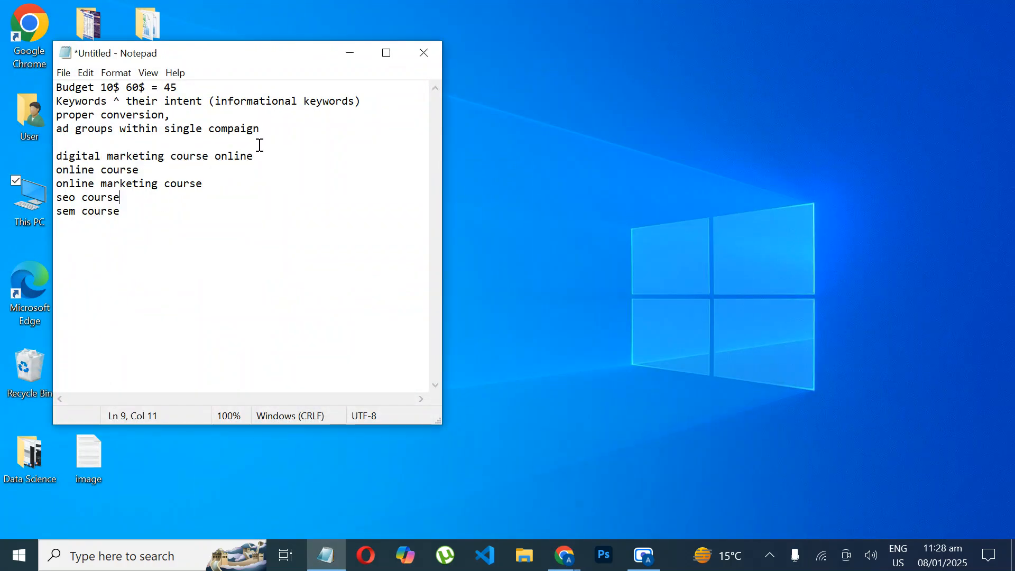
{"action": "left_click", "coordinate": [423, 52]}
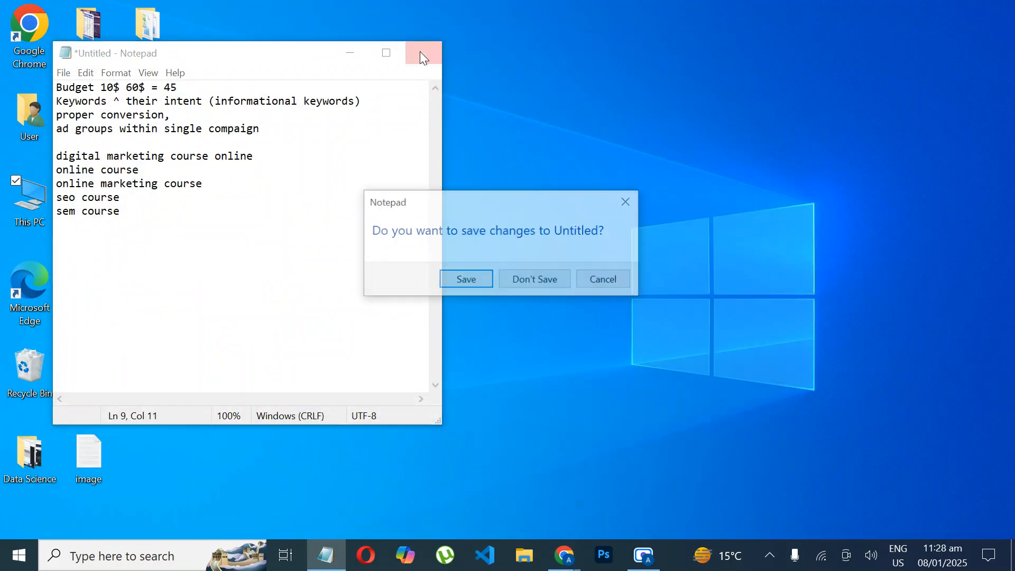
{"action": "left_click", "coordinate": [536, 279]}
{"action": "right_click", "coordinate": [382, 235]}
{"action": "left_click", "coordinate": [451, 281]}
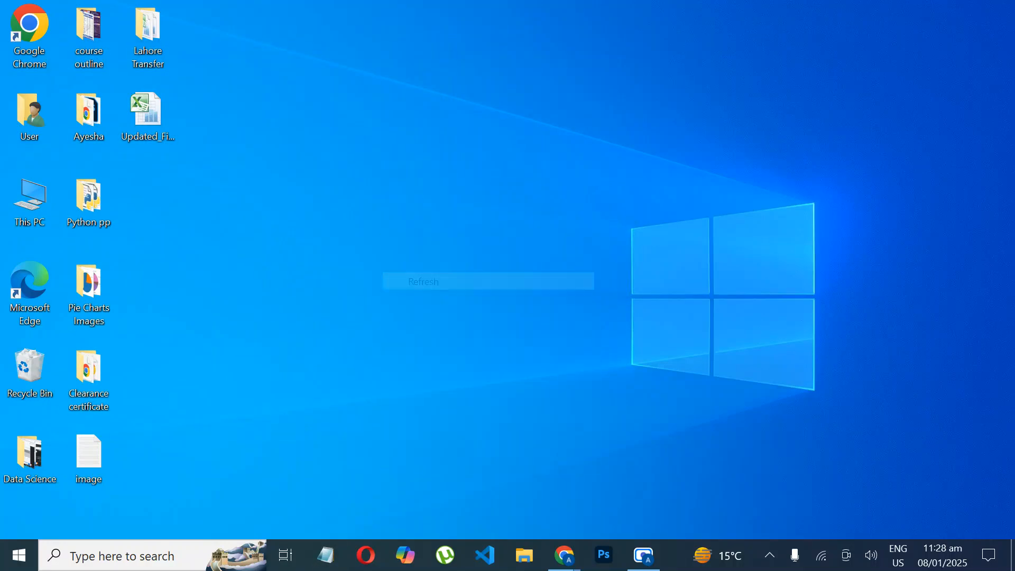
Switch to the Google Meet window in Chrome, add a blank tab, and bring up the screen recorder.
{"action": "mouse_move", "coordinate": [570, 556]}
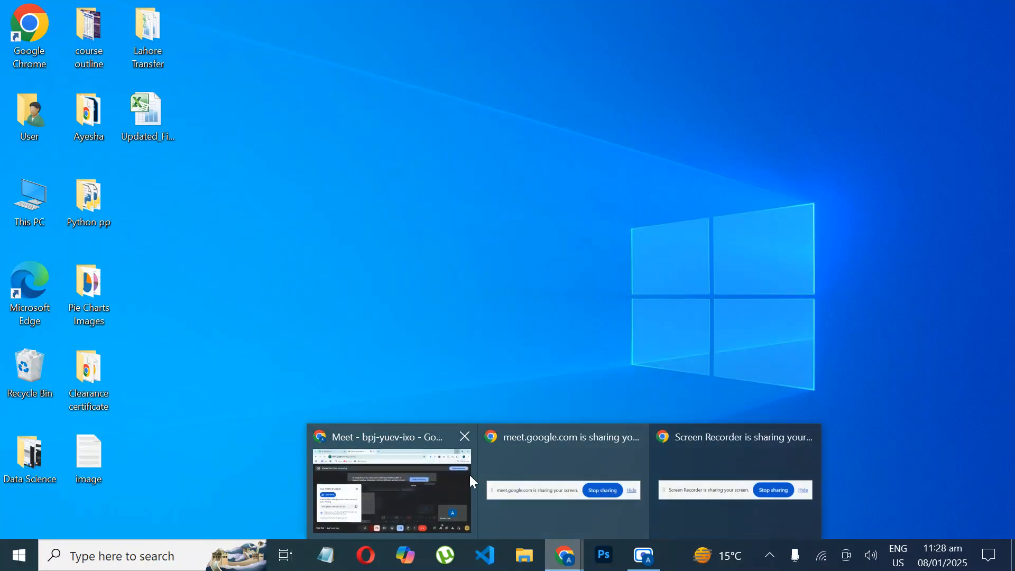
{"action": "left_click", "coordinate": [405, 483]}
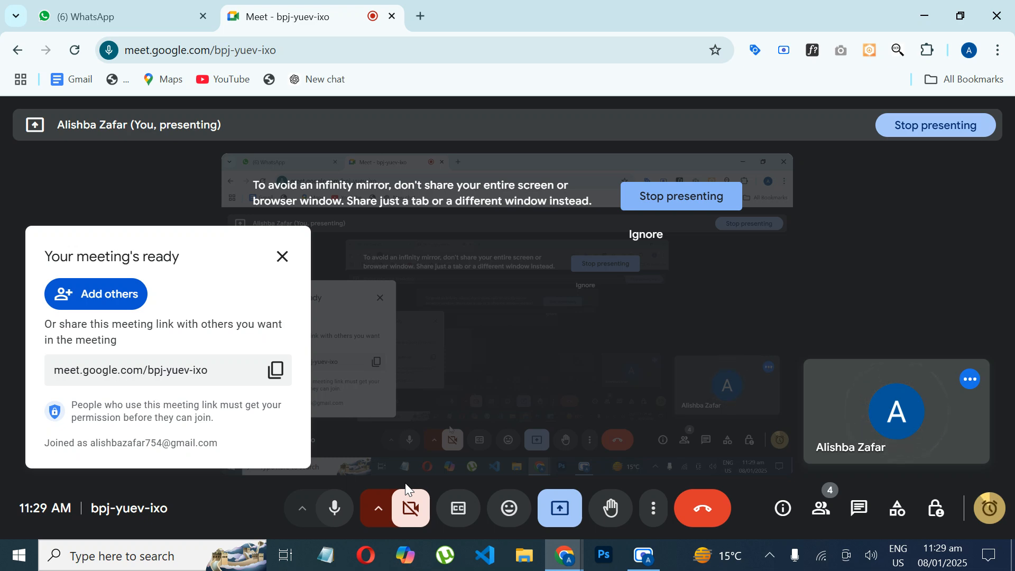
{"action": "left_click", "coordinate": [421, 25]}
{"action": "left_click", "coordinate": [351, 10]}
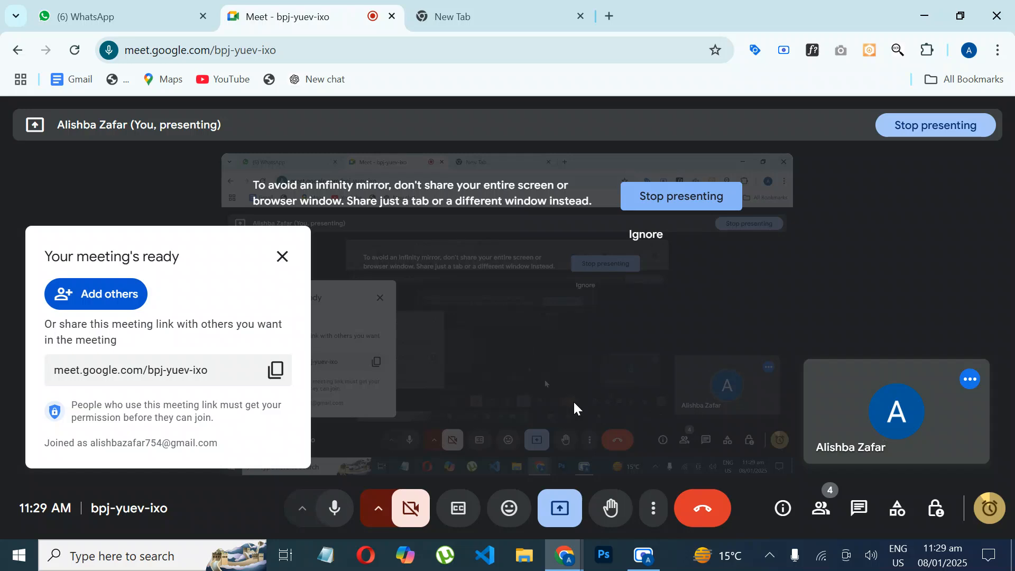
{"action": "left_click", "coordinate": [644, 554]}
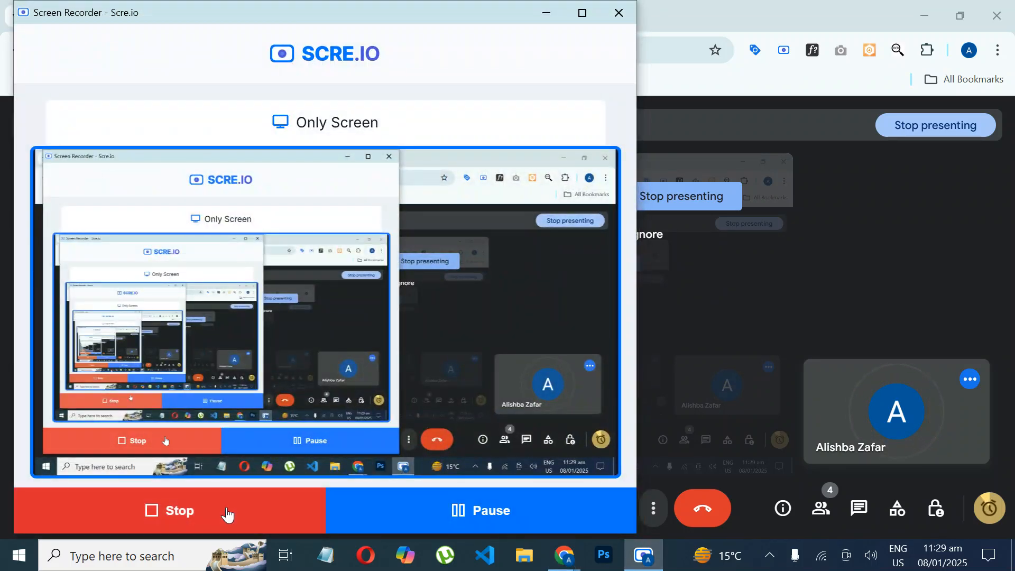